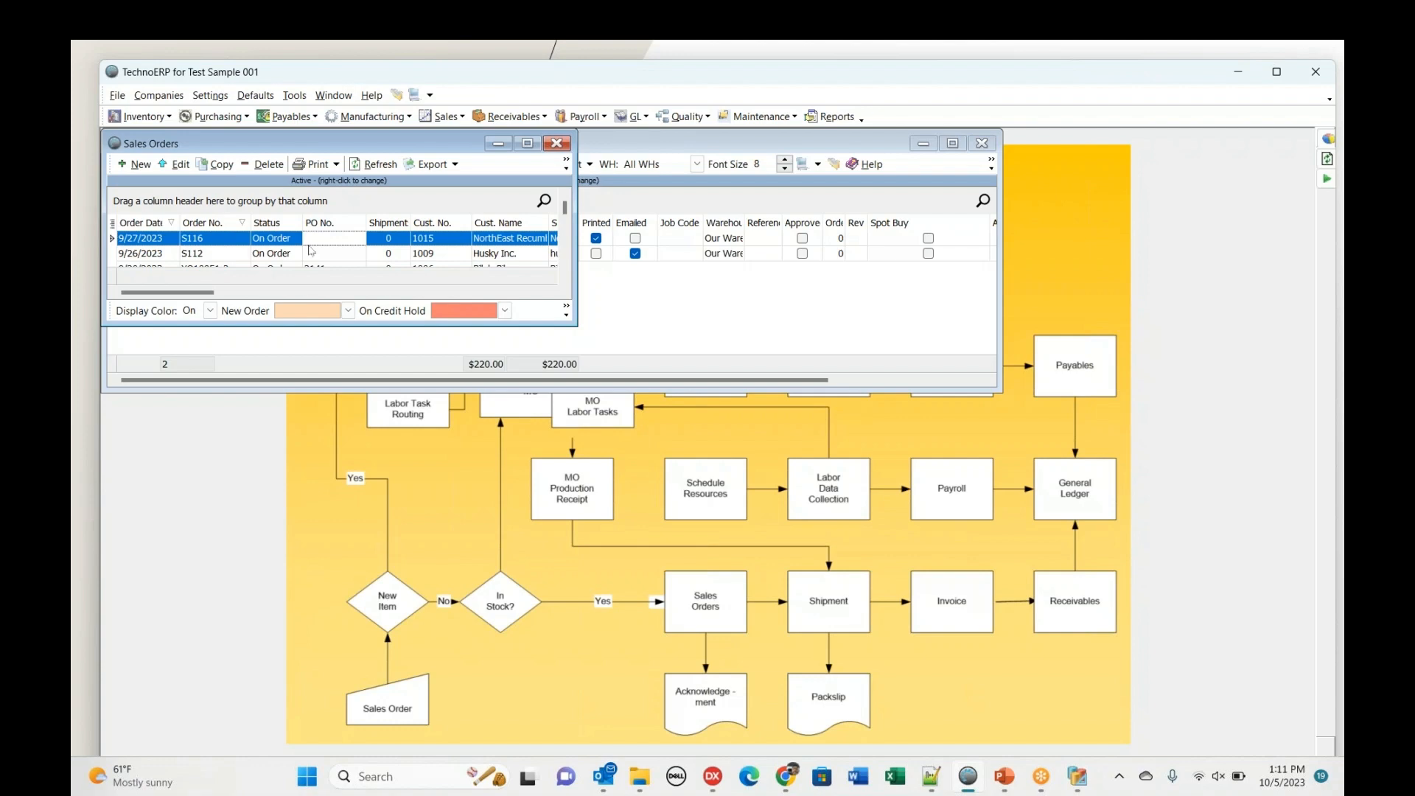
- Open sales order S116 and enter "Order note" in its comments
double_click(314, 242)
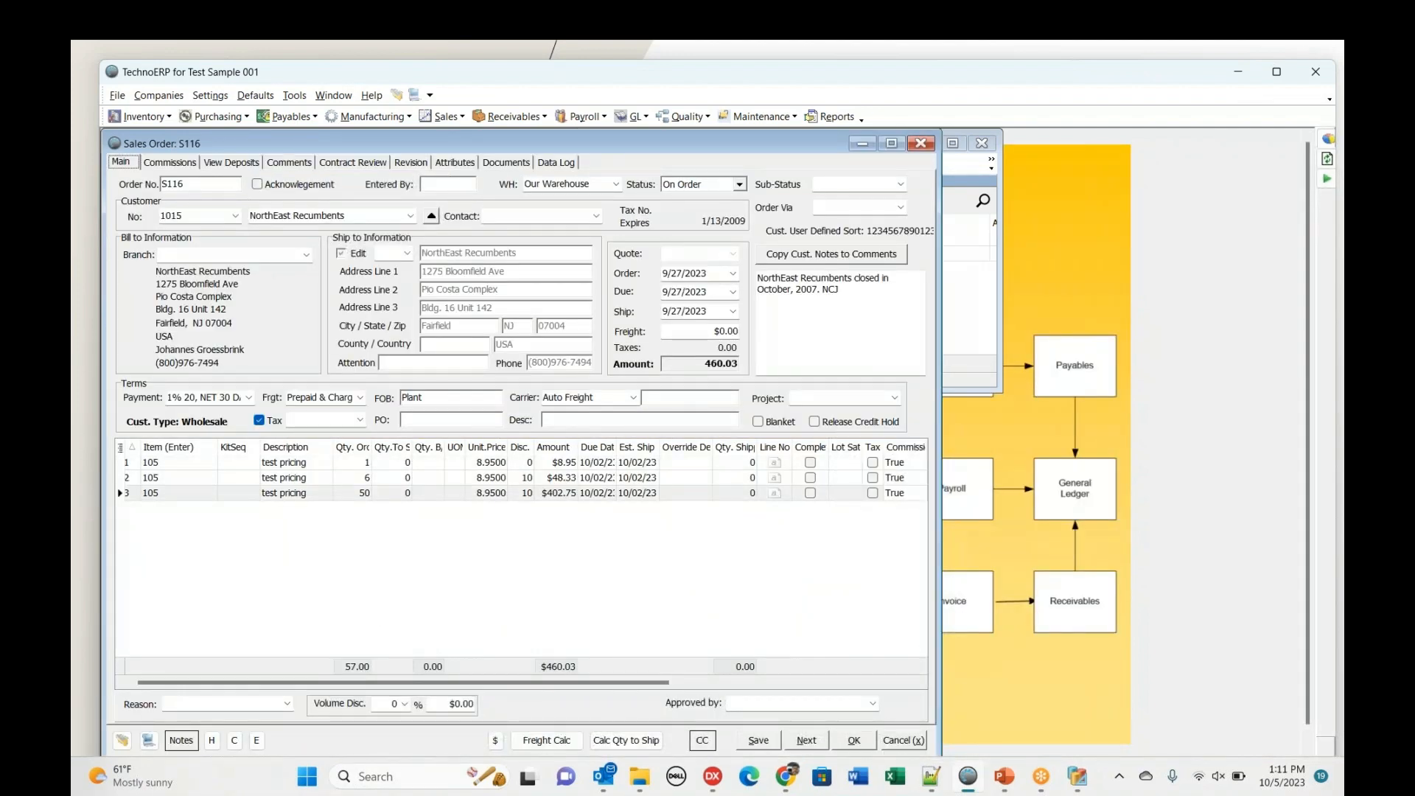
click(304, 160)
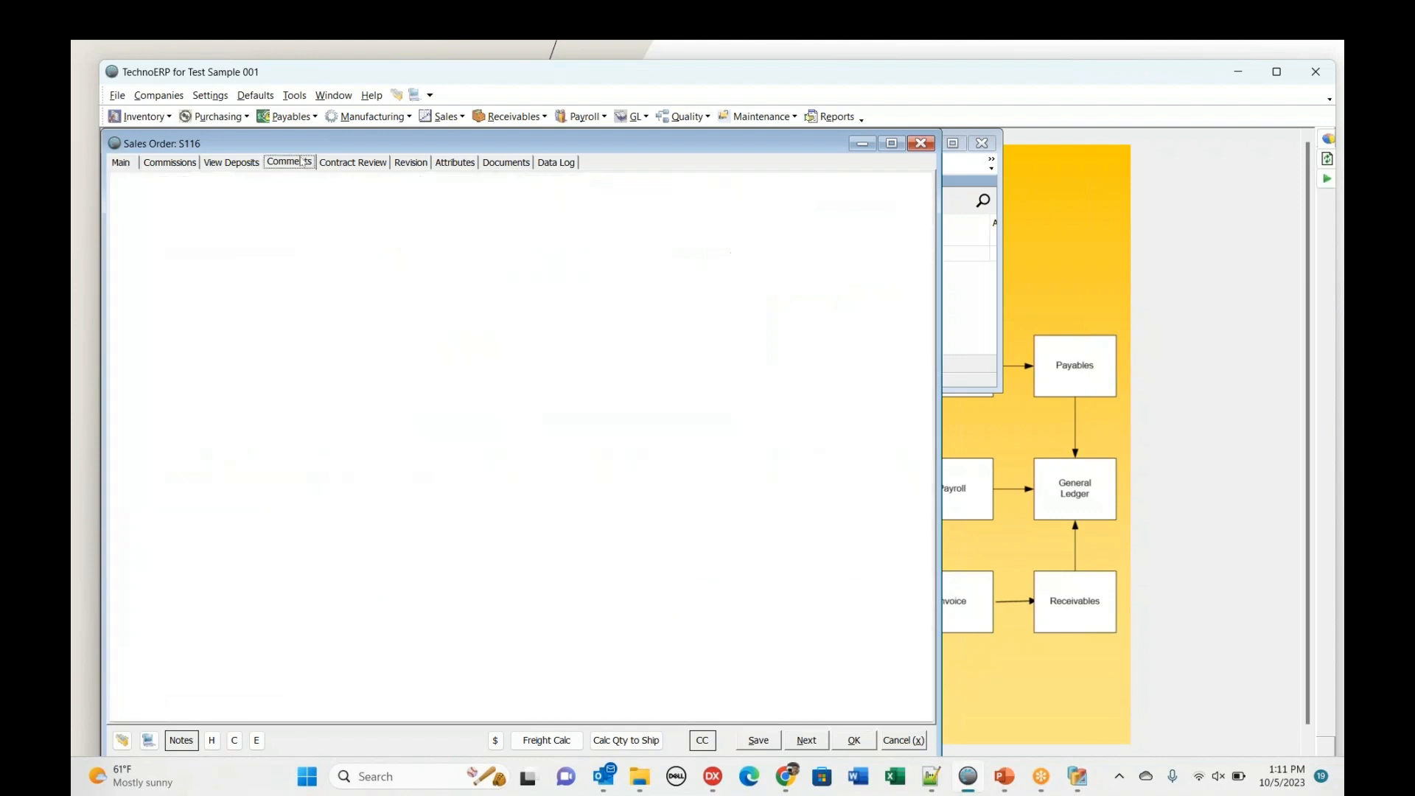
click(297, 197)
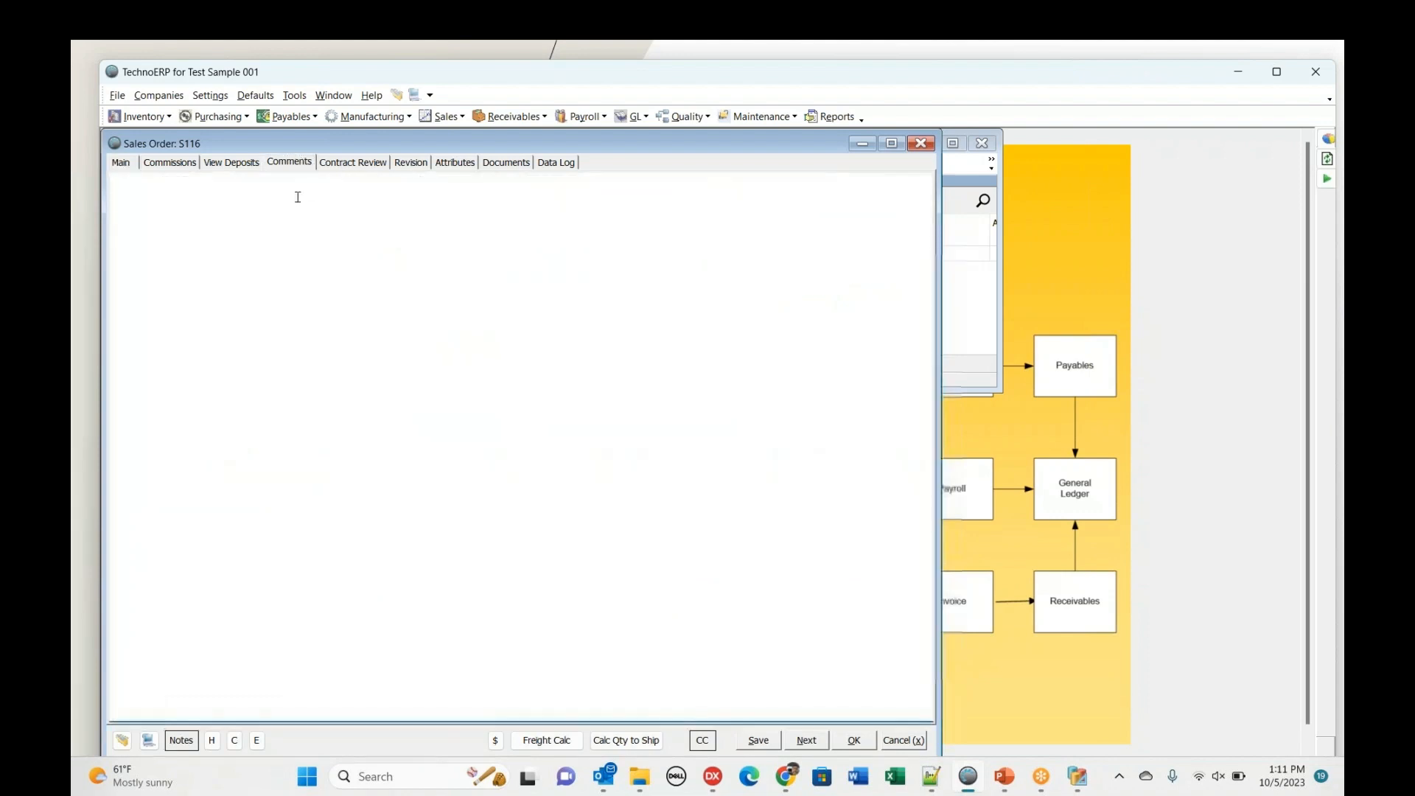
text(Or)
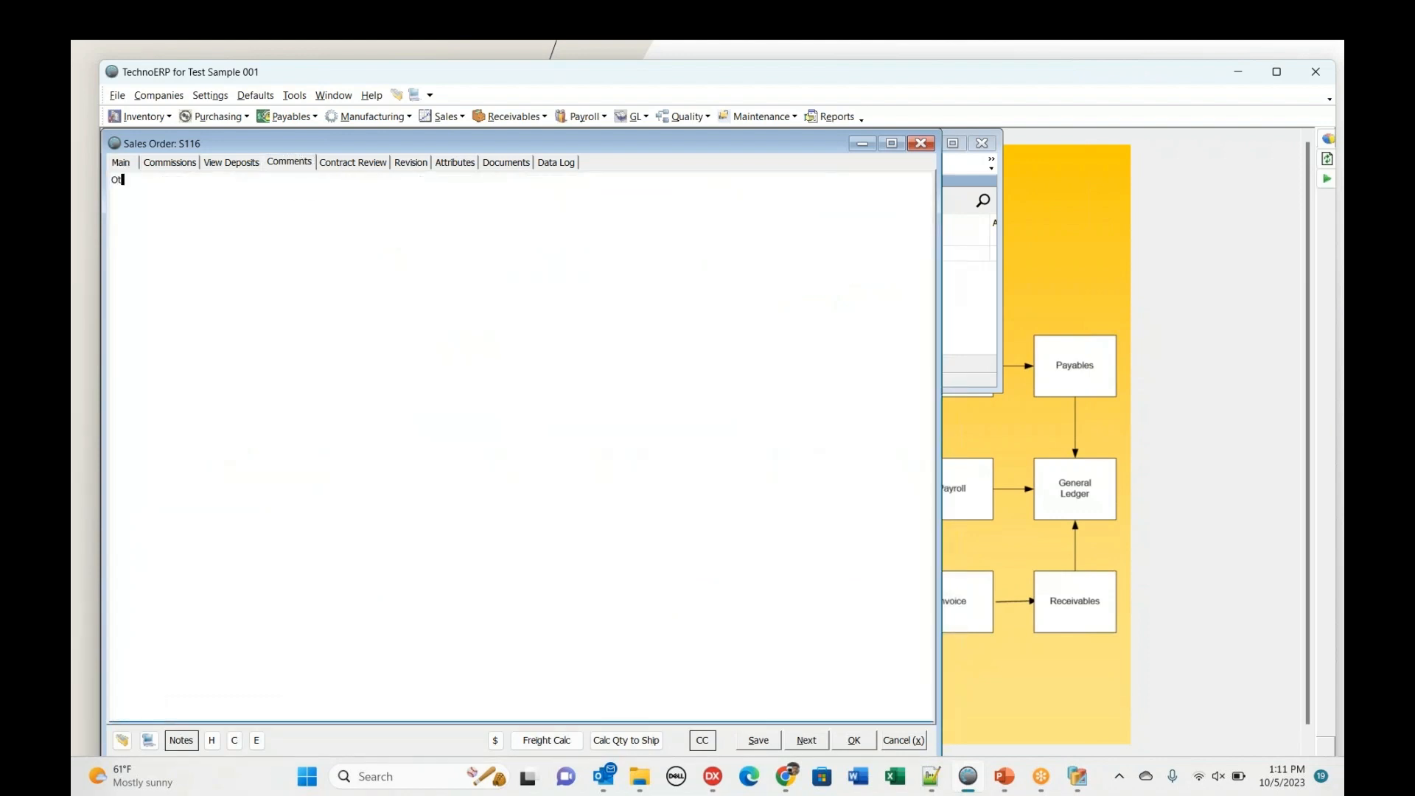
text(der note)
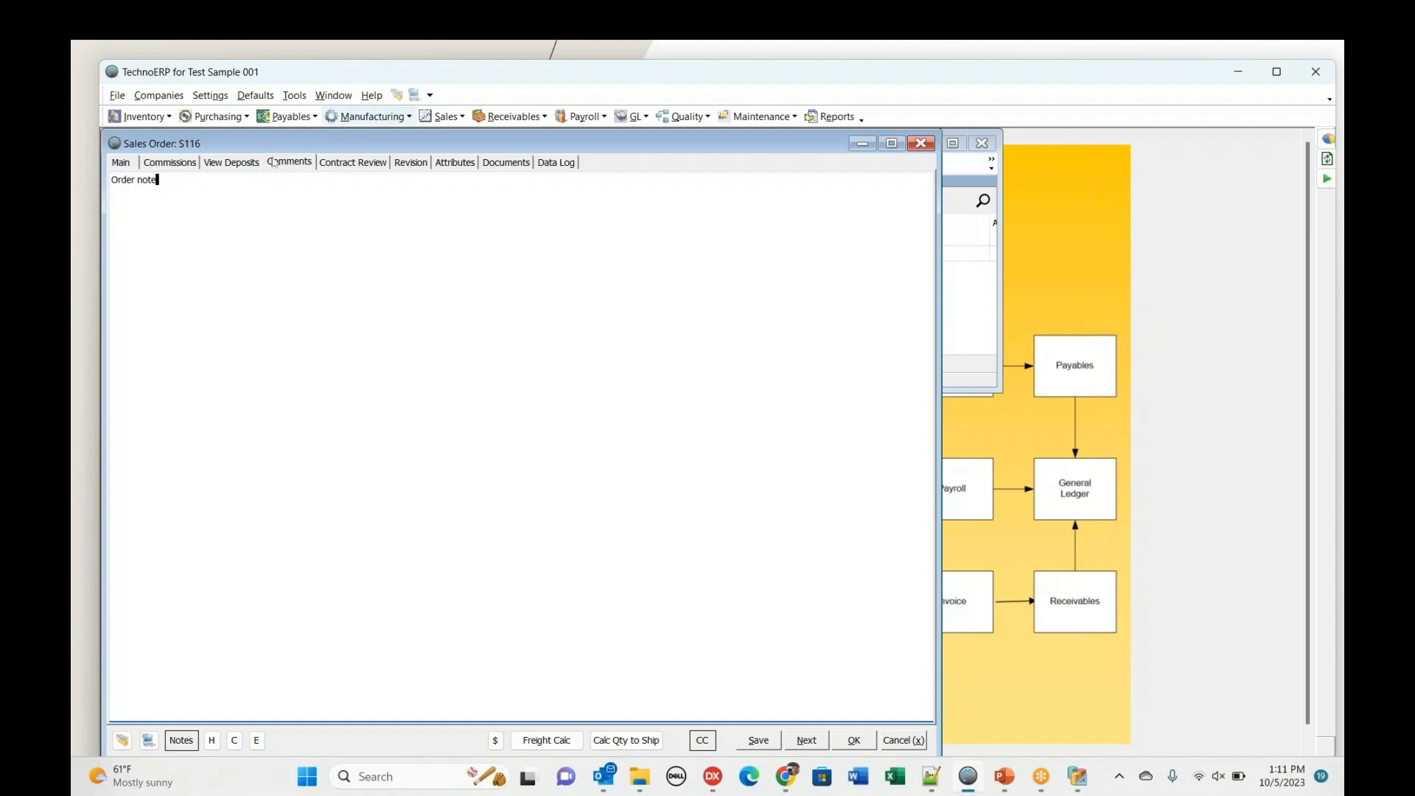
- Add the line note "relate to the item on order" to the first line item of the sales order
click(121, 163)
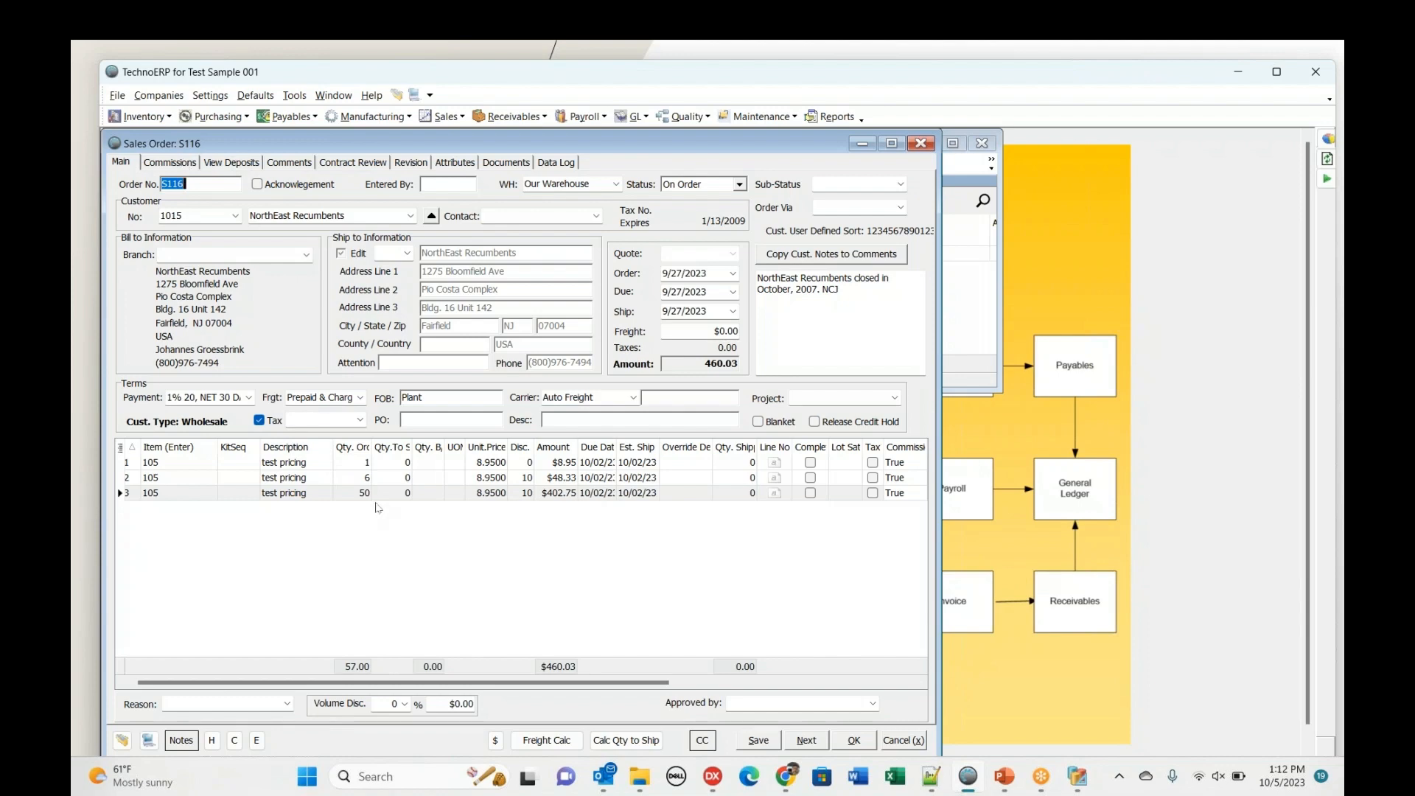
click(735, 466)
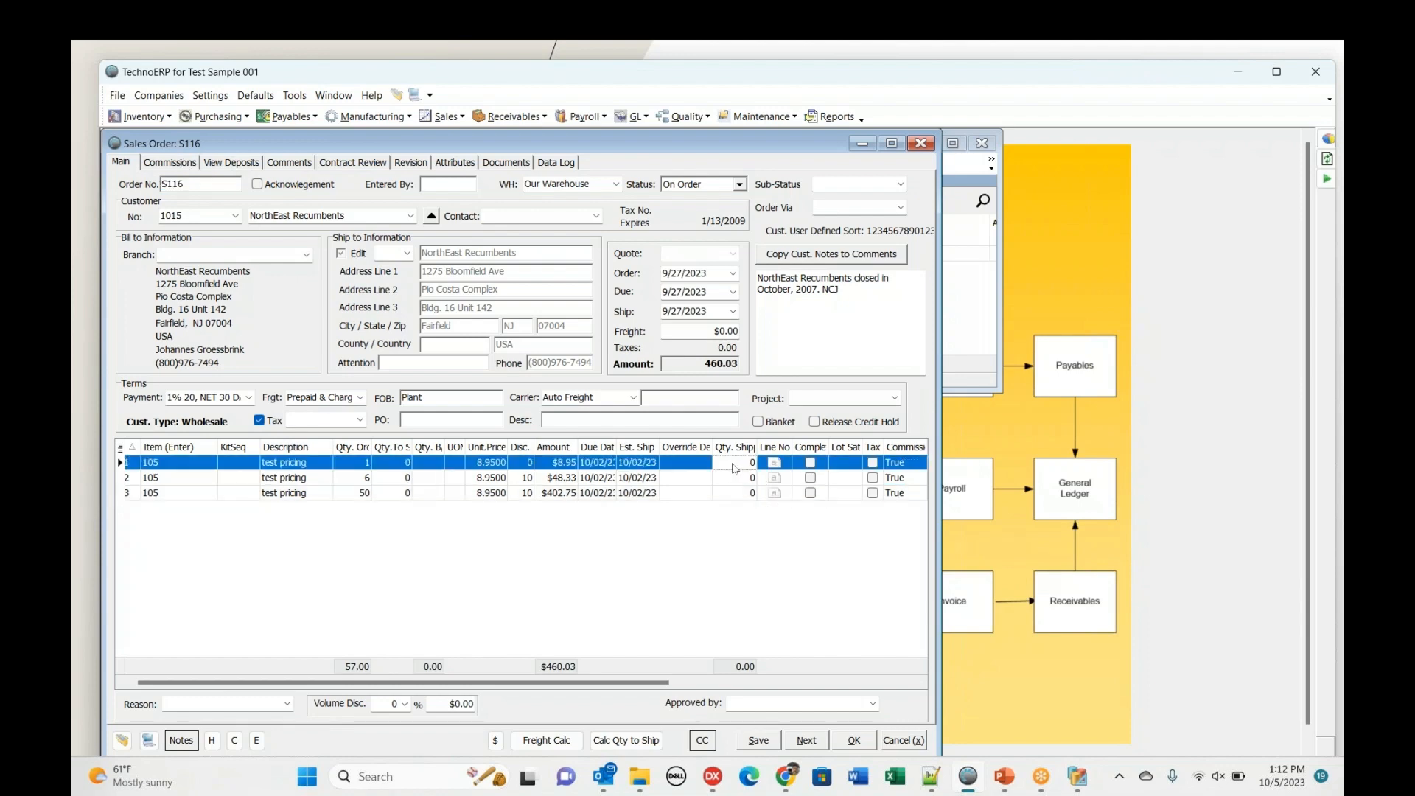
click(784, 463)
click(785, 464)
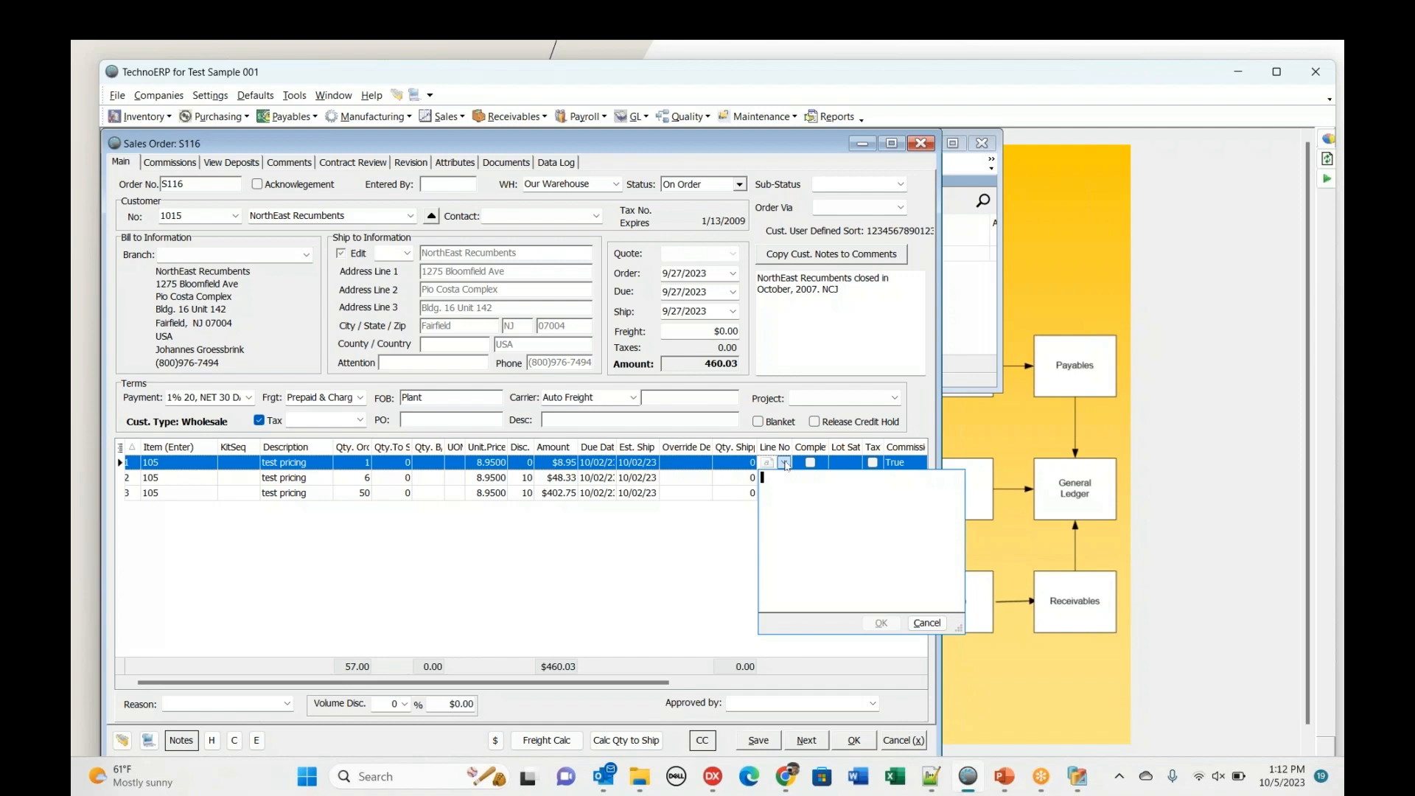
text(relate to the item on order)
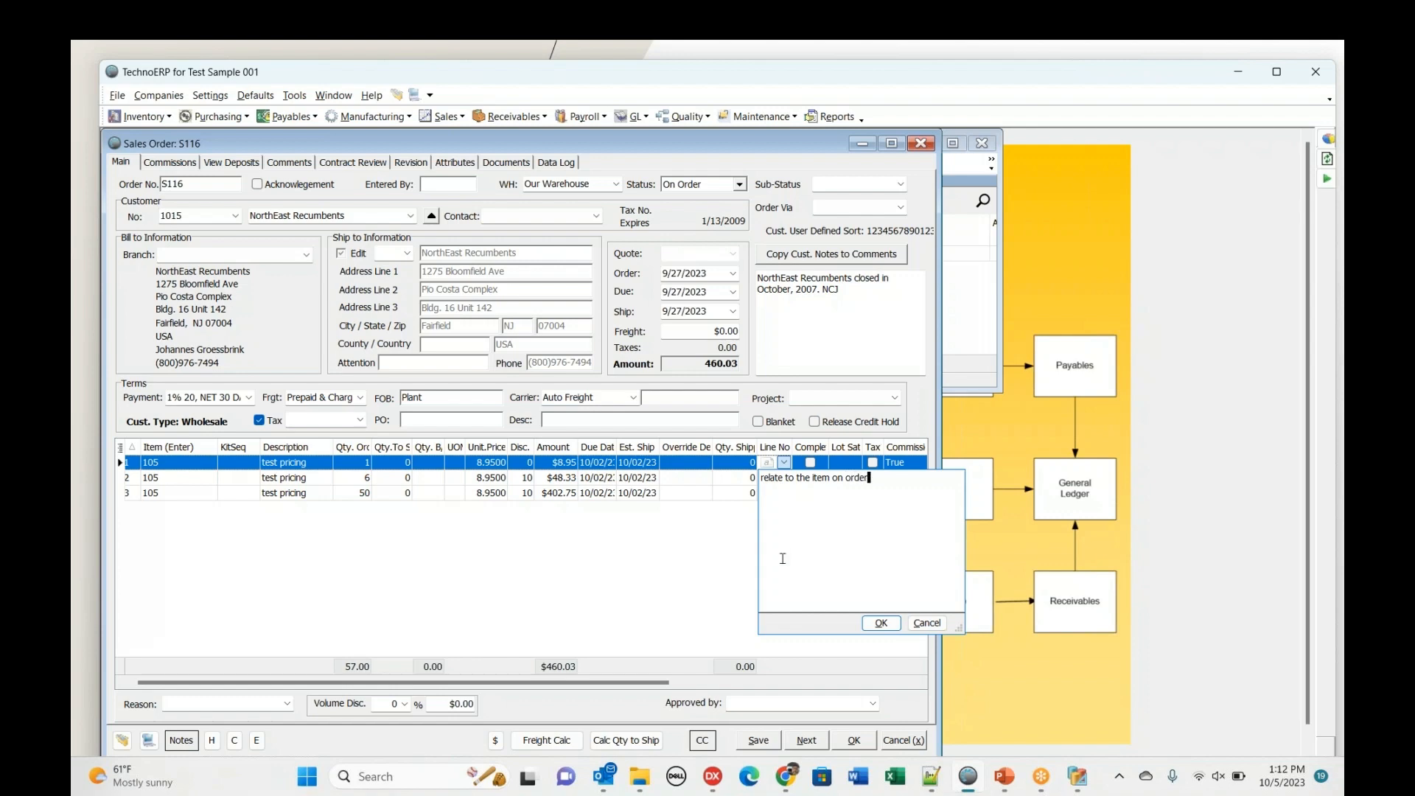
click(882, 625)
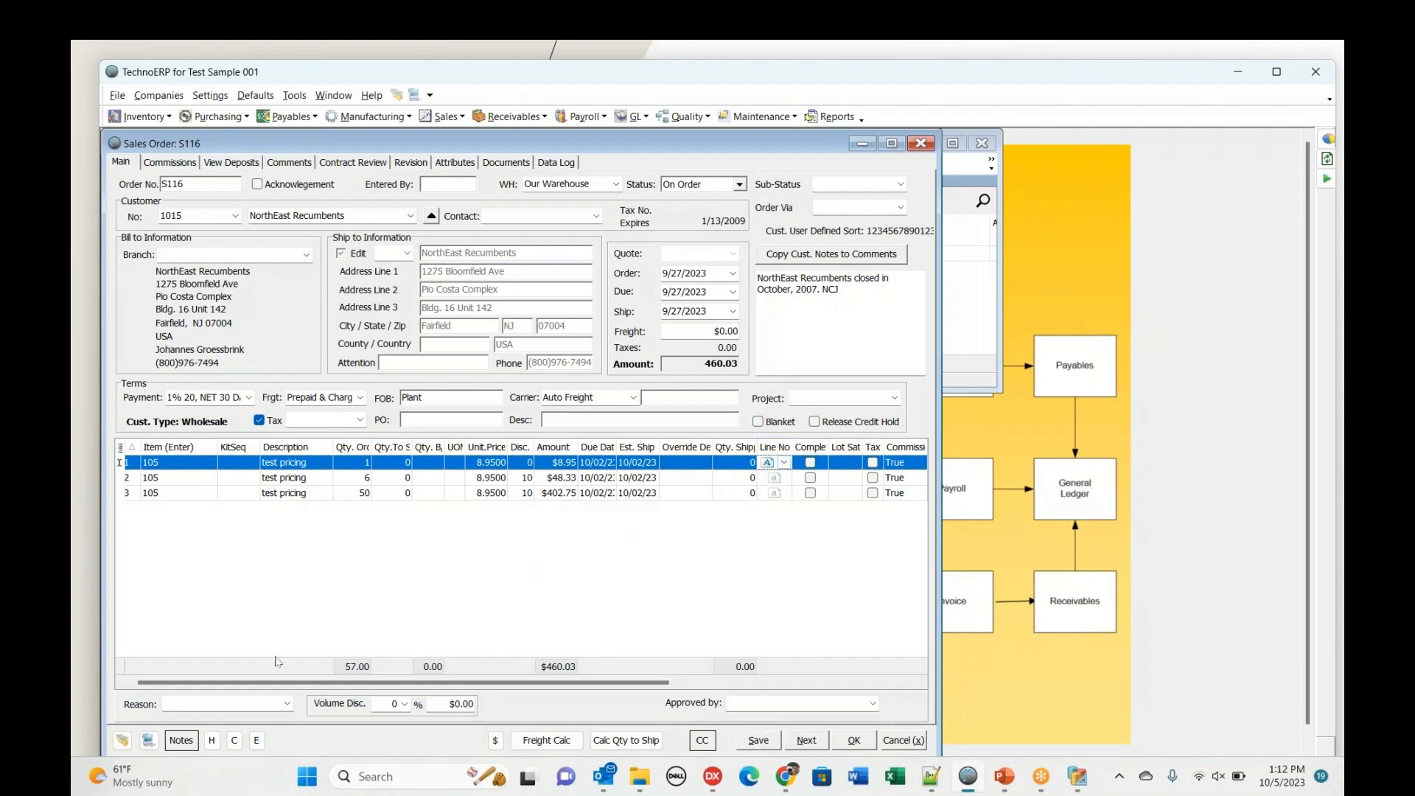
- Open the internal notes for sales order S116, enlarge their window and load all records
click(175, 742)
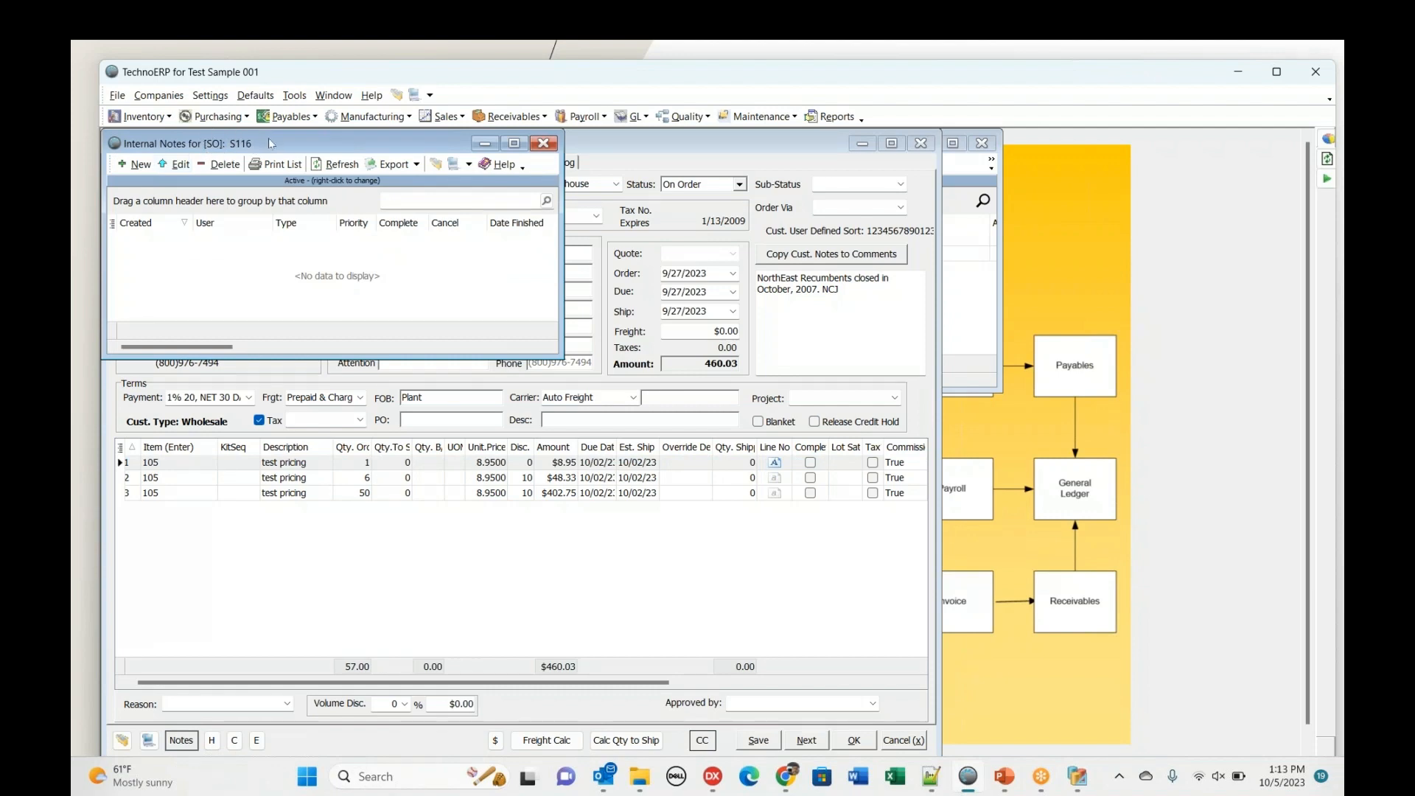
drag(270, 144, 307, 162)
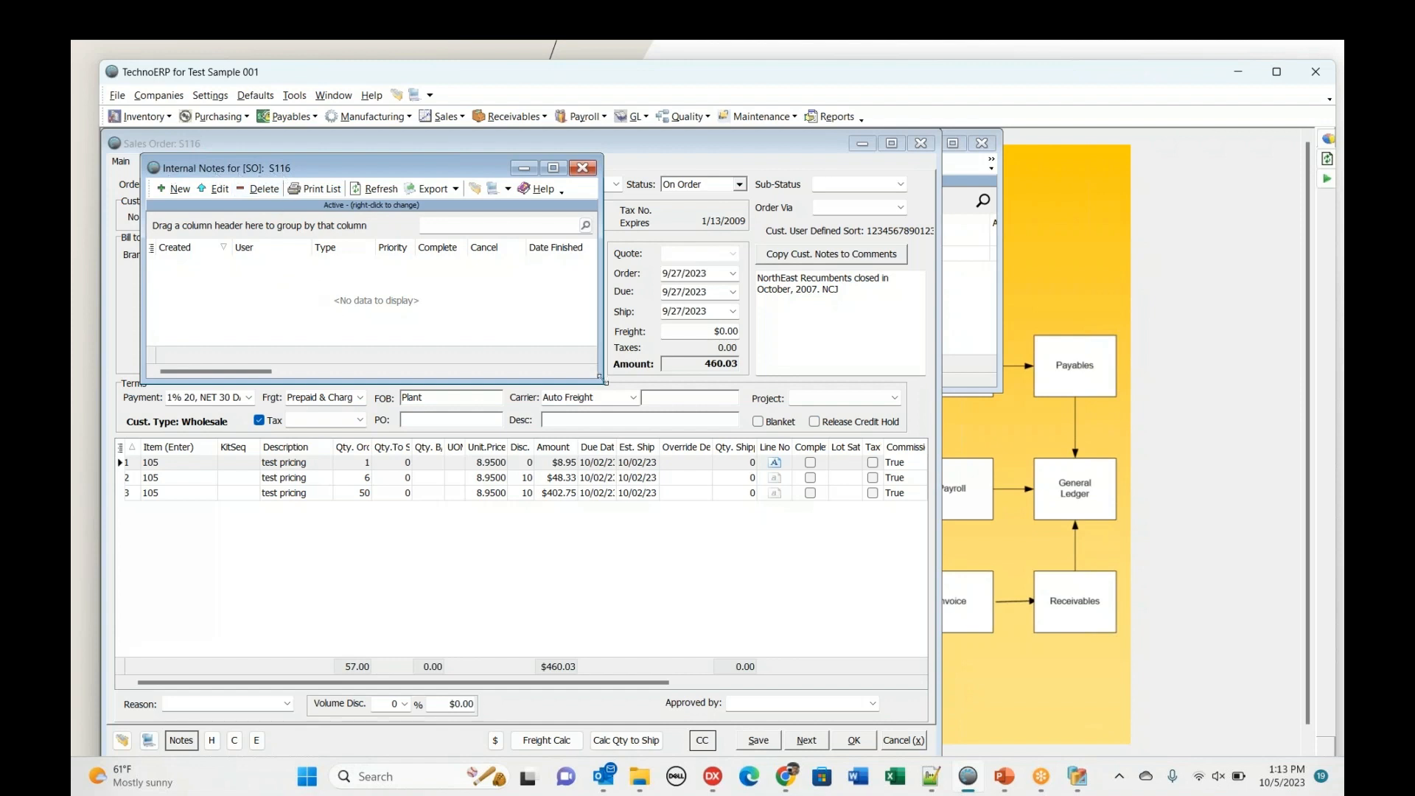
drag(599, 378, 864, 409)
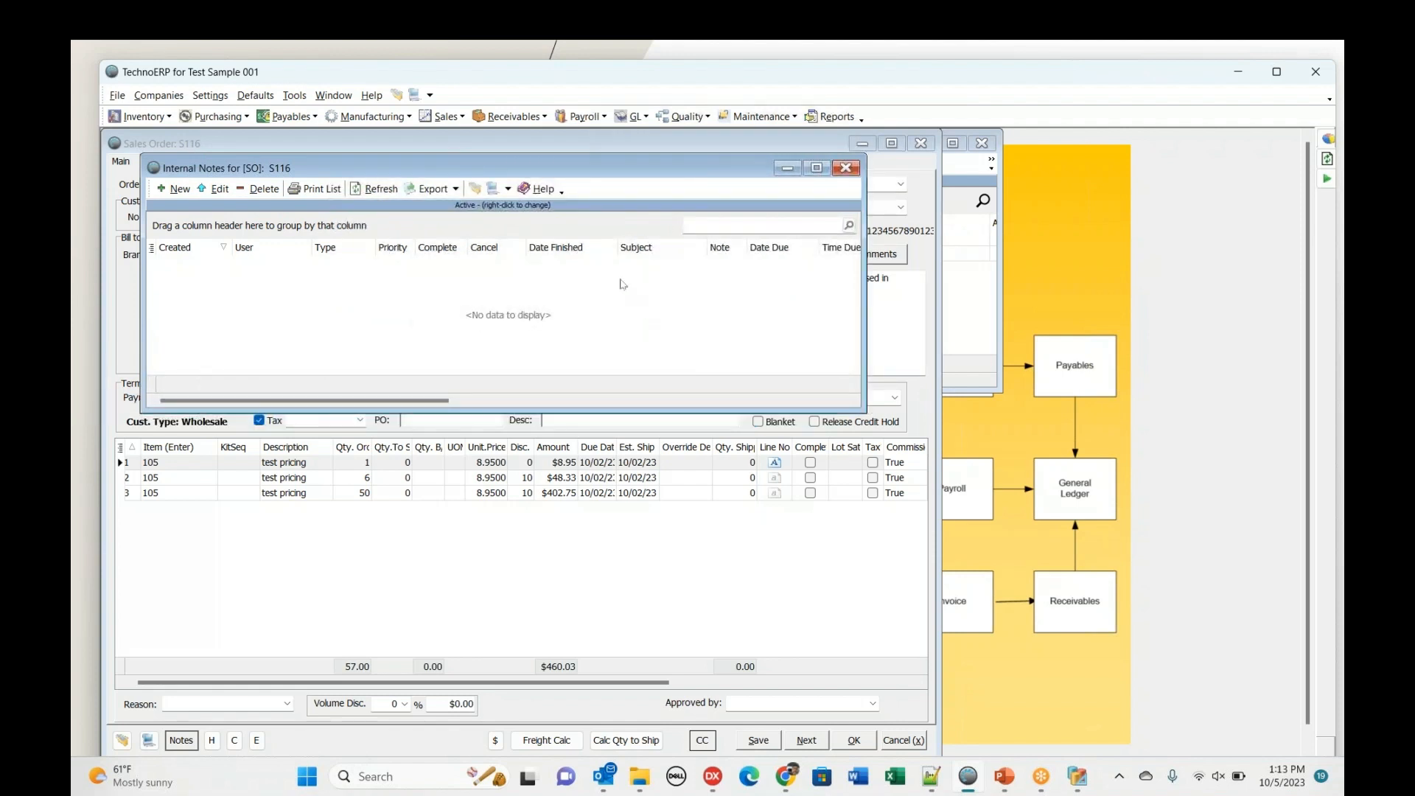
right_click(510, 207)
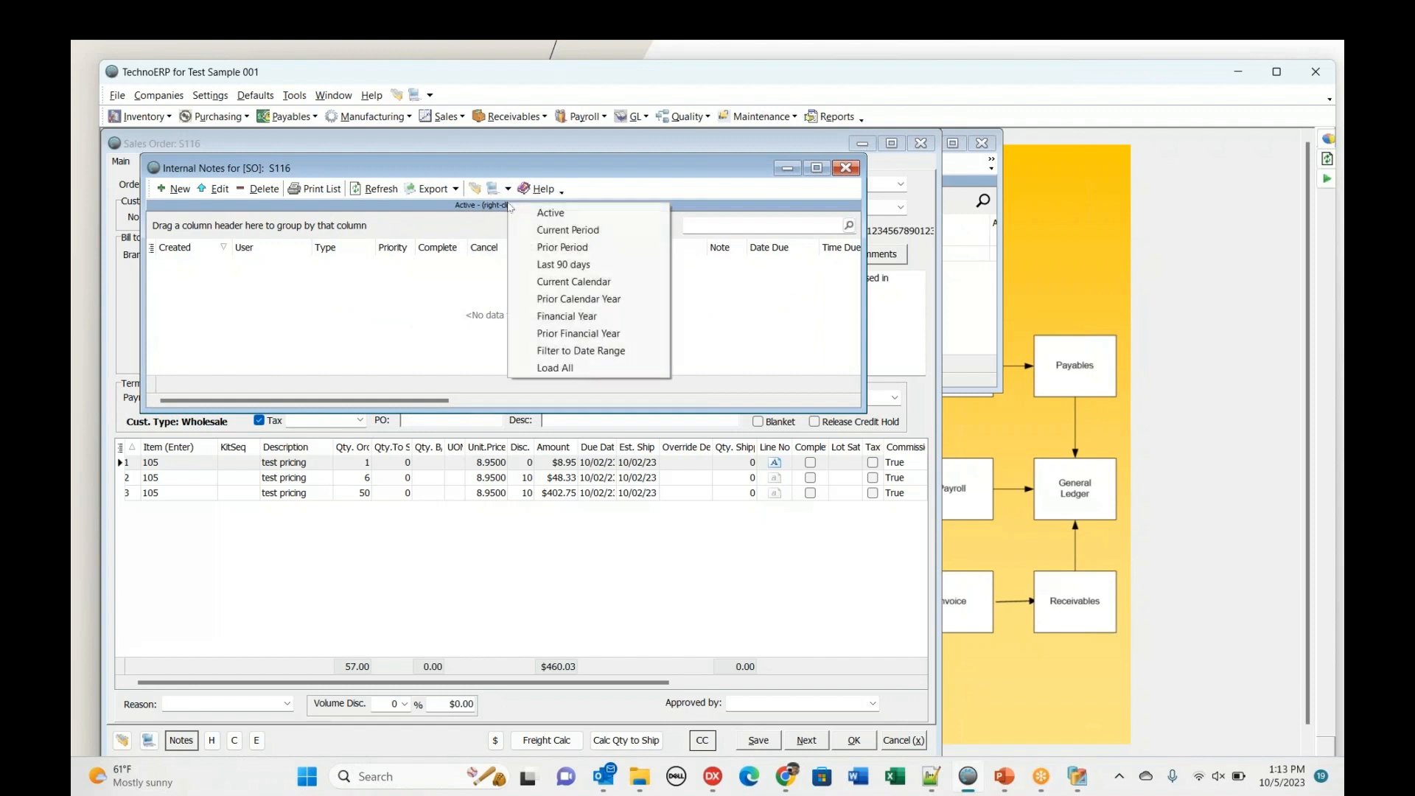
click(537, 368)
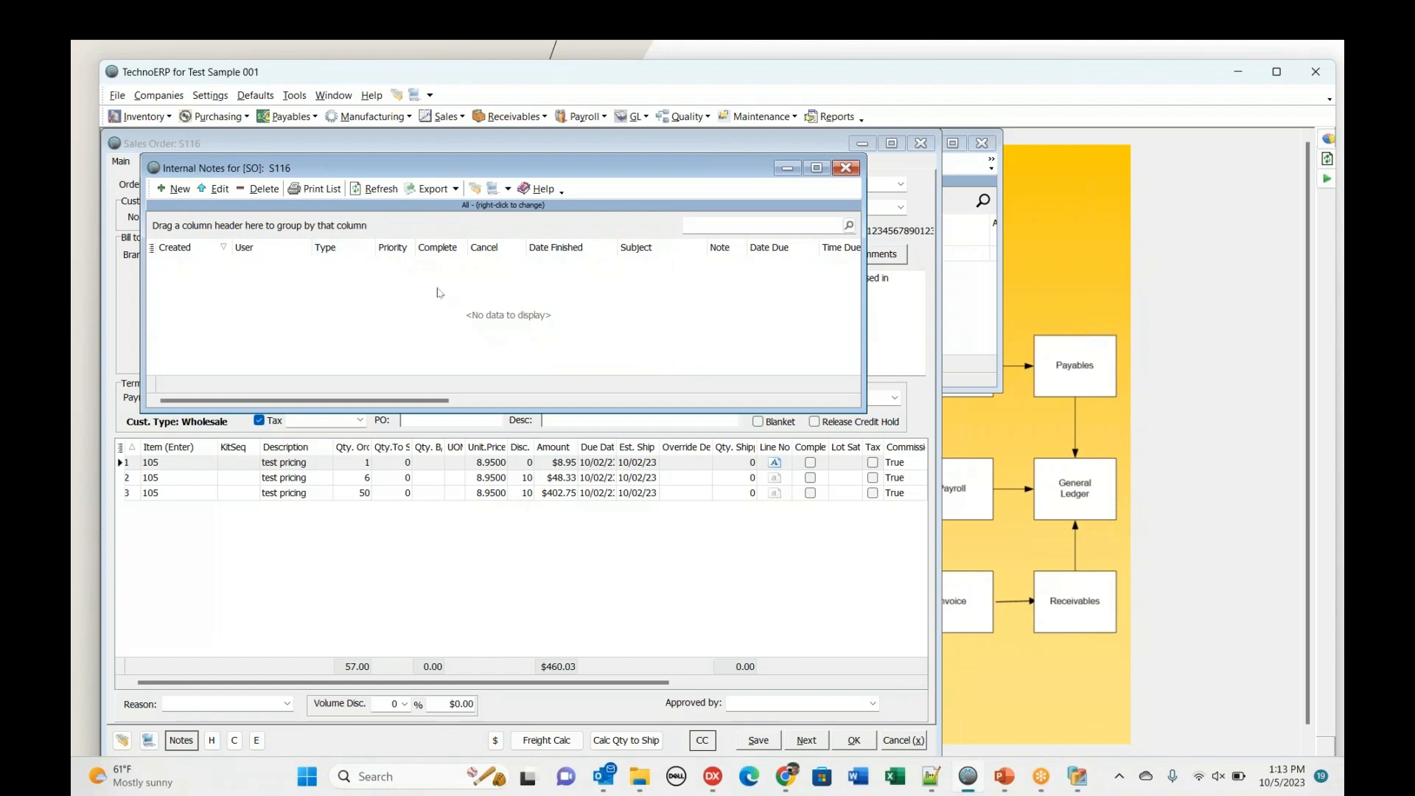
- Create a new internal note for the order and set its type to Call
right_click(276, 295)
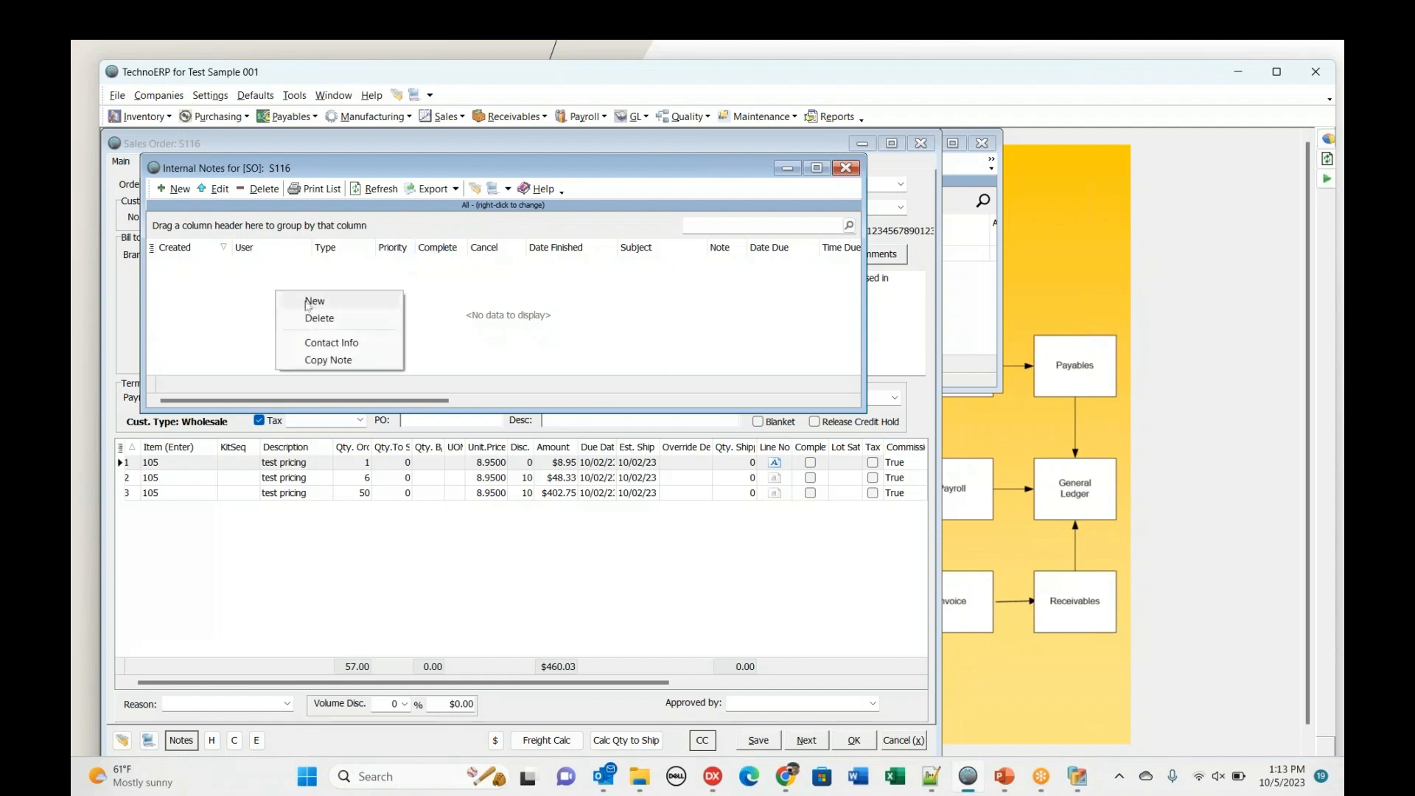
click(309, 299)
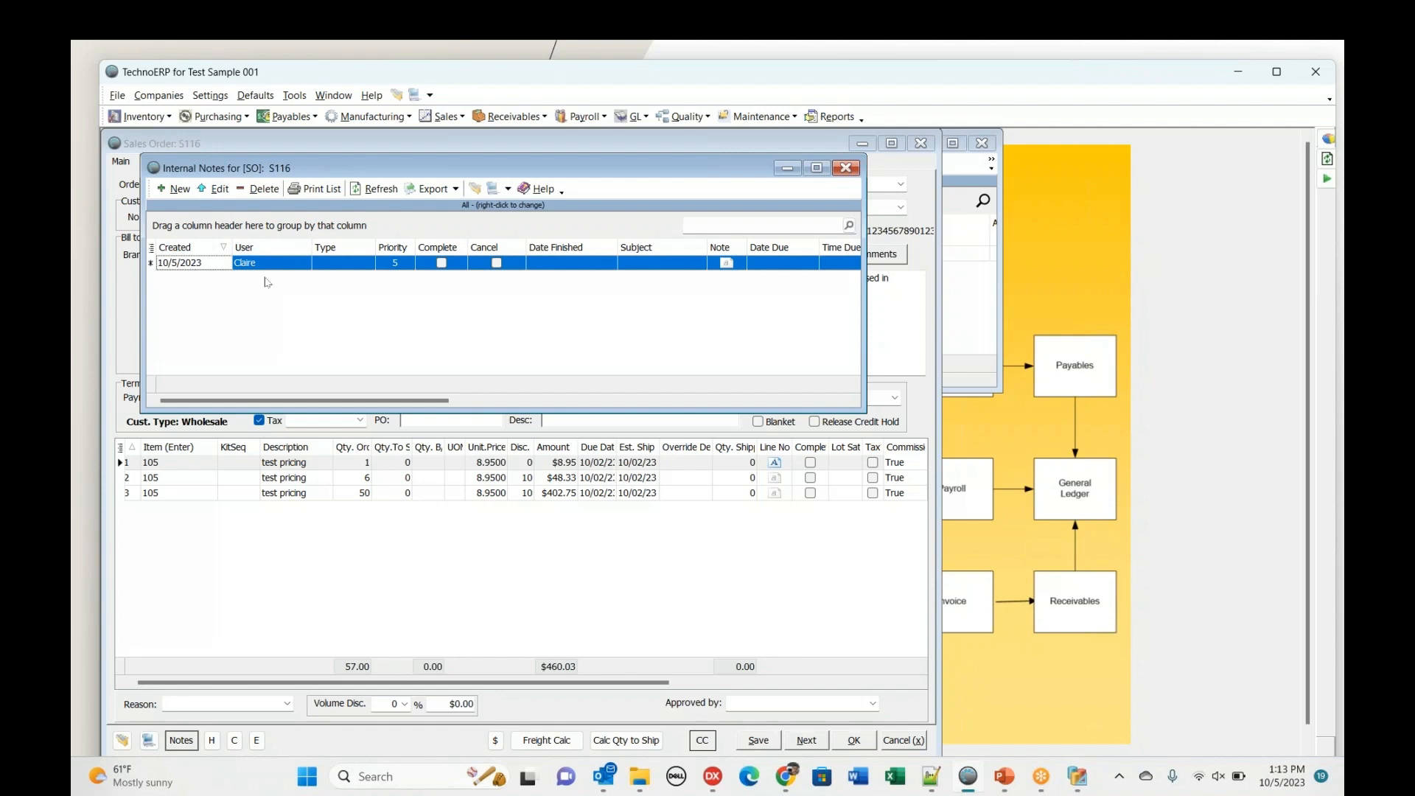
click(332, 265)
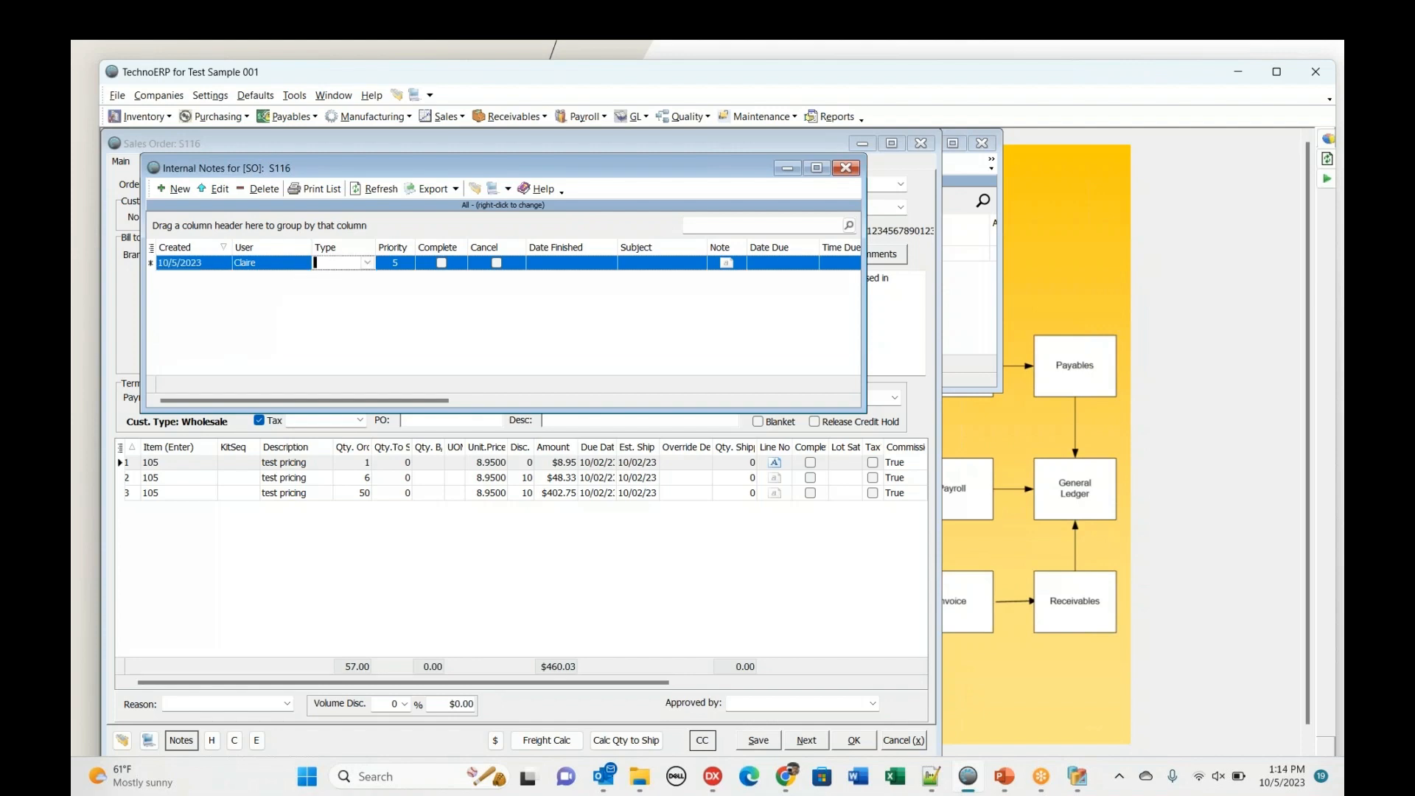
click(366, 264)
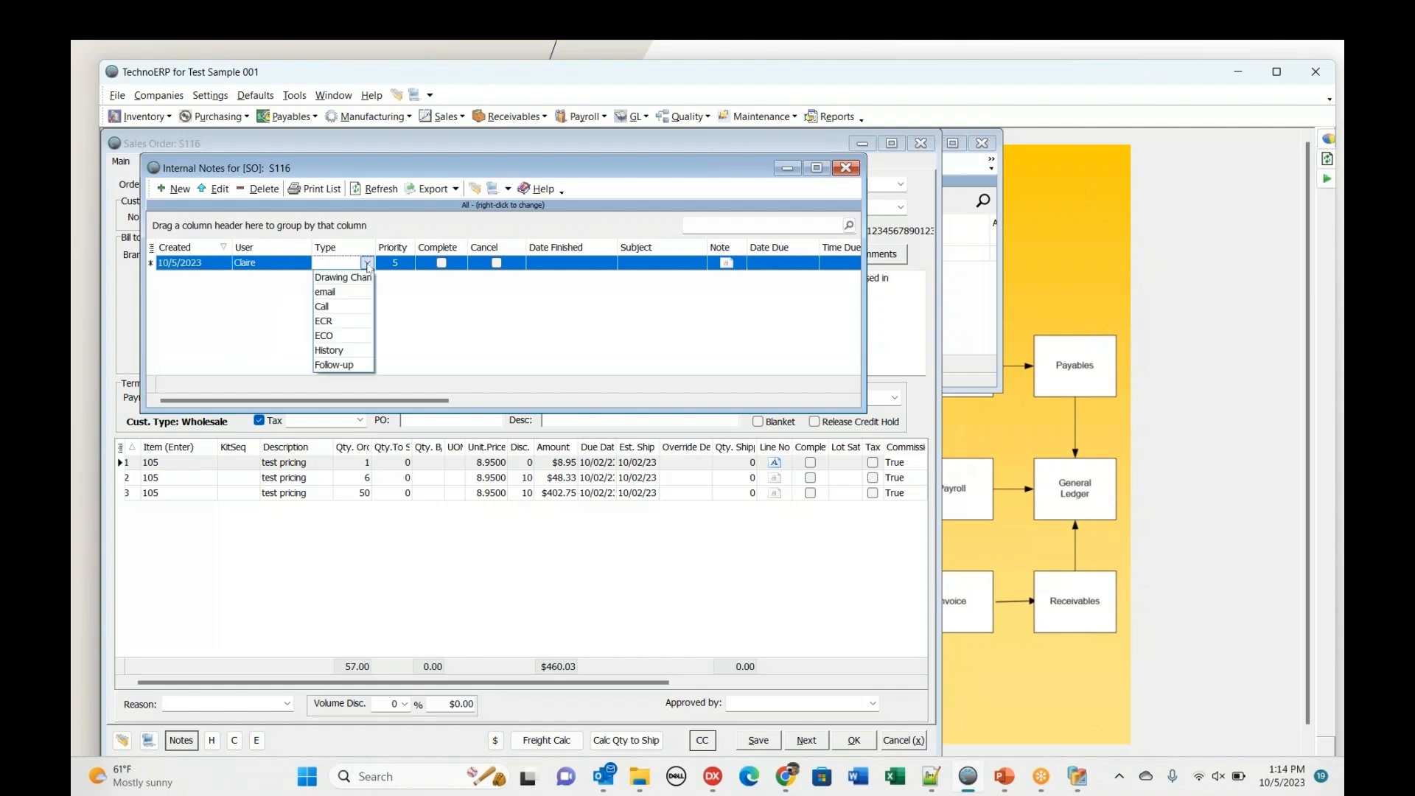
click(351, 307)
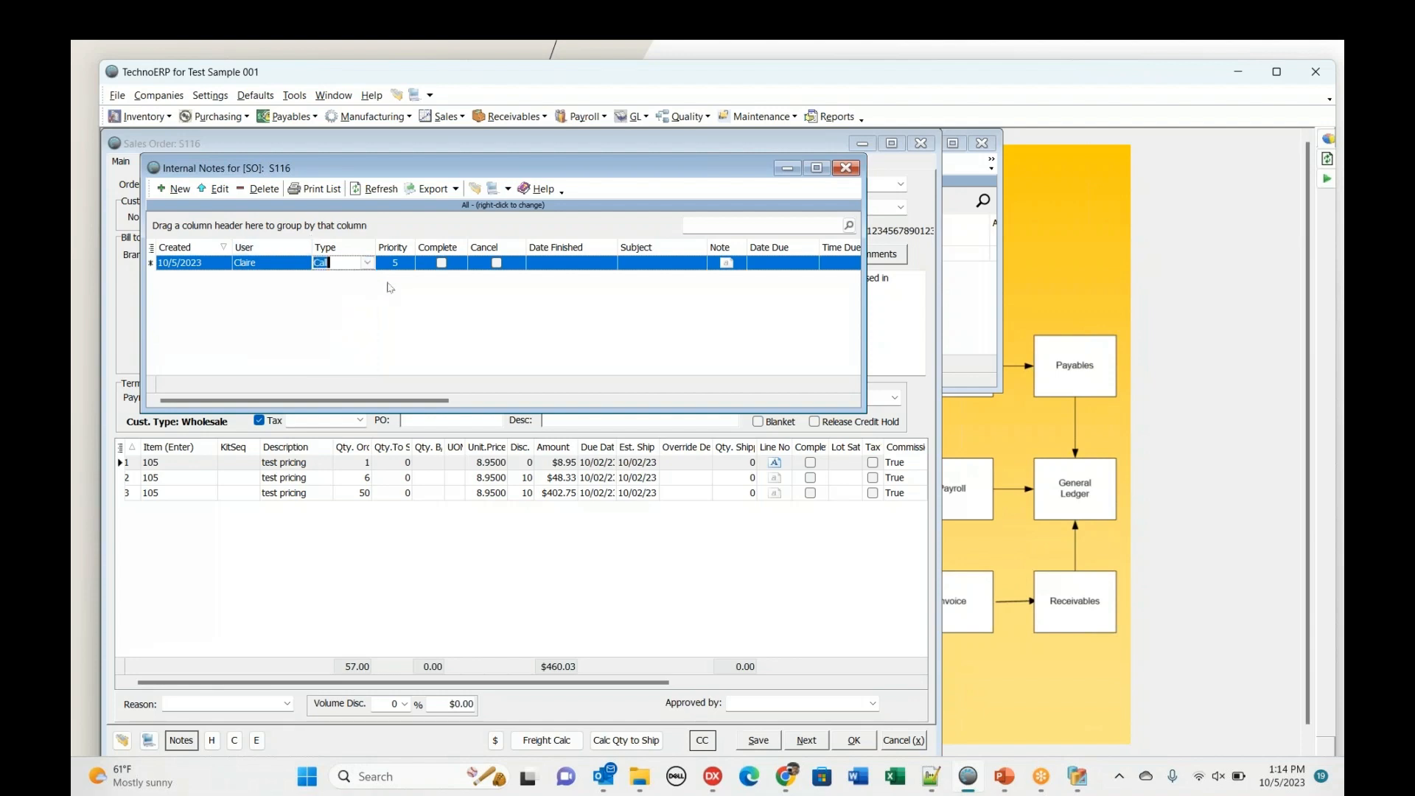
- Give the internal note the subject "test" and the note text "type in here detail", and close the internal notes
click(648, 265)
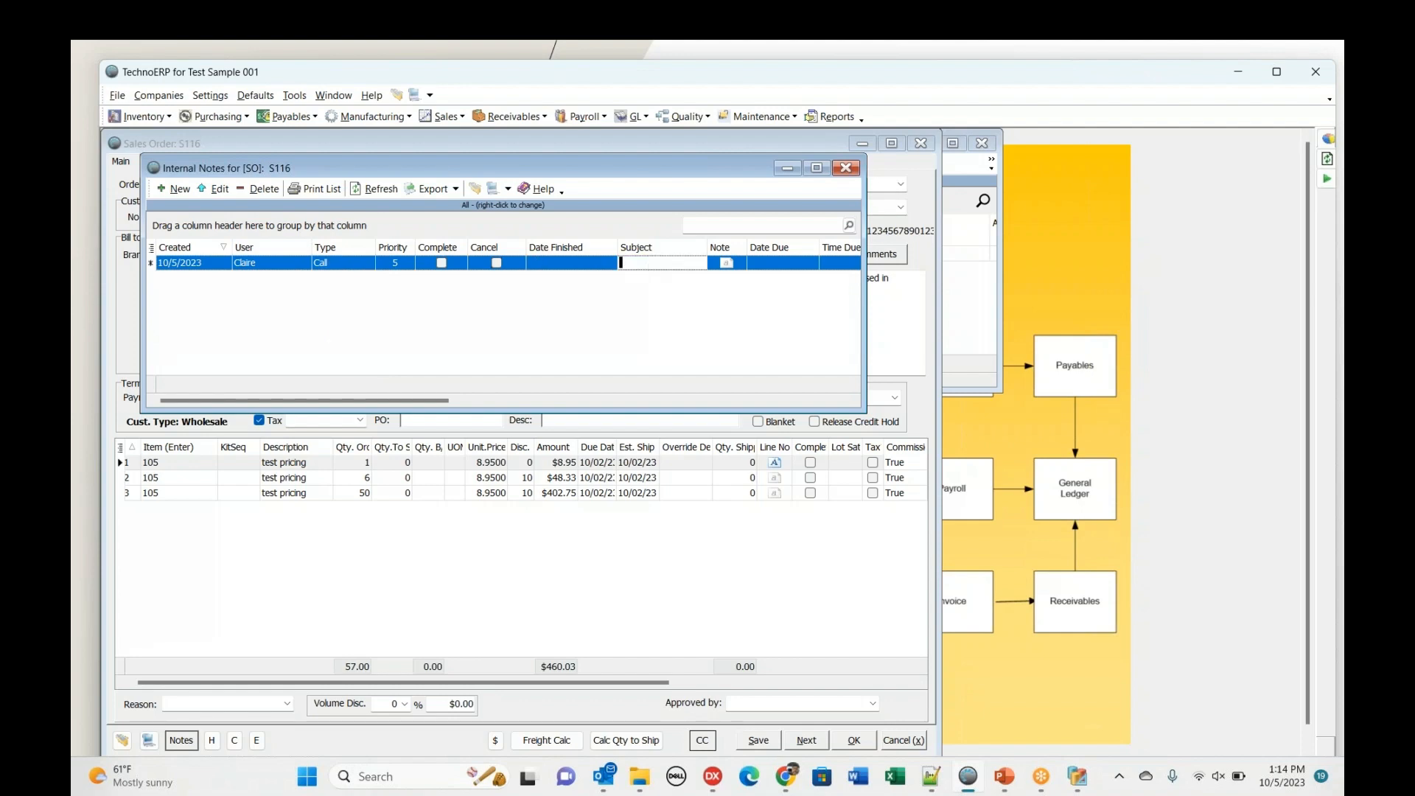
text(test)
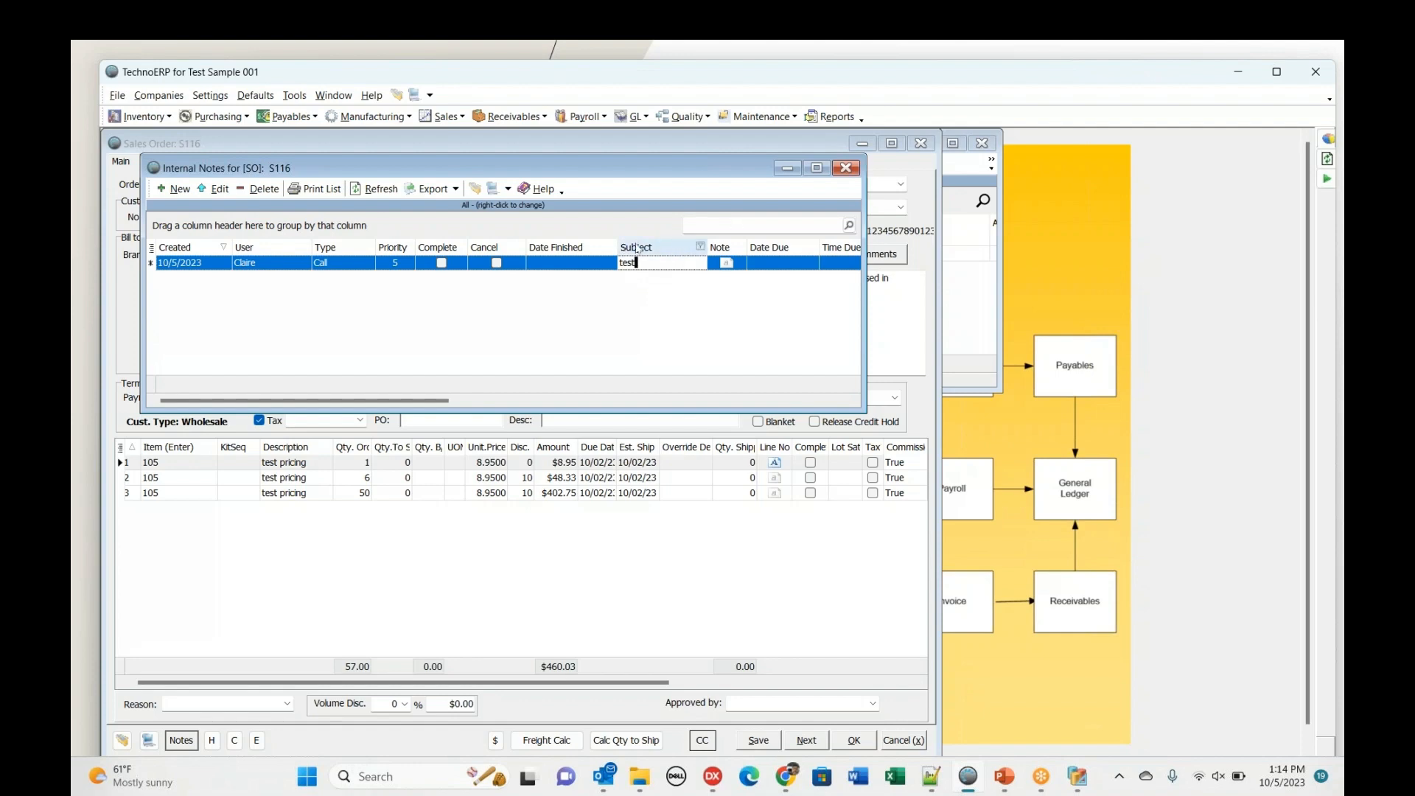
click(727, 267)
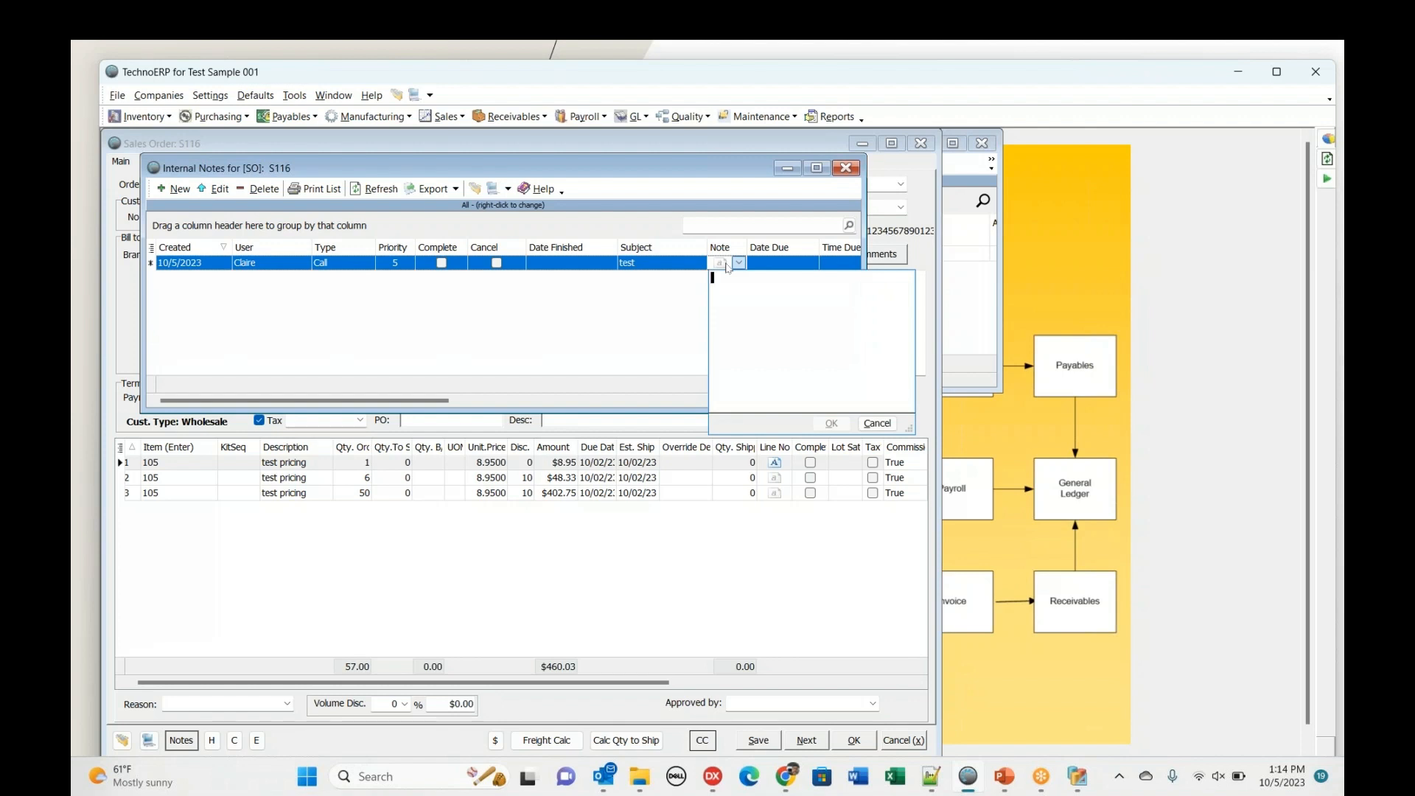
text(type in here detail)
click(832, 423)
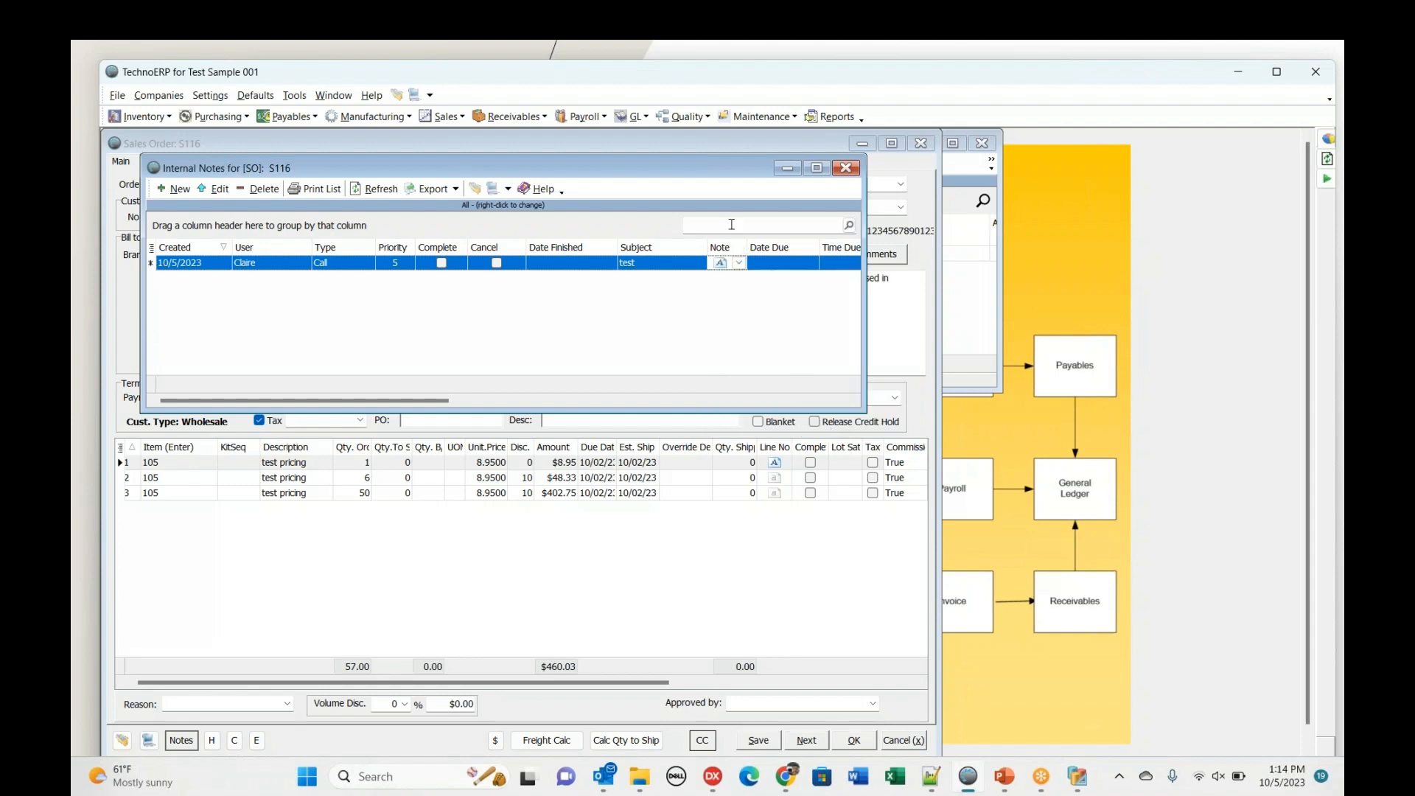
click(682, 253)
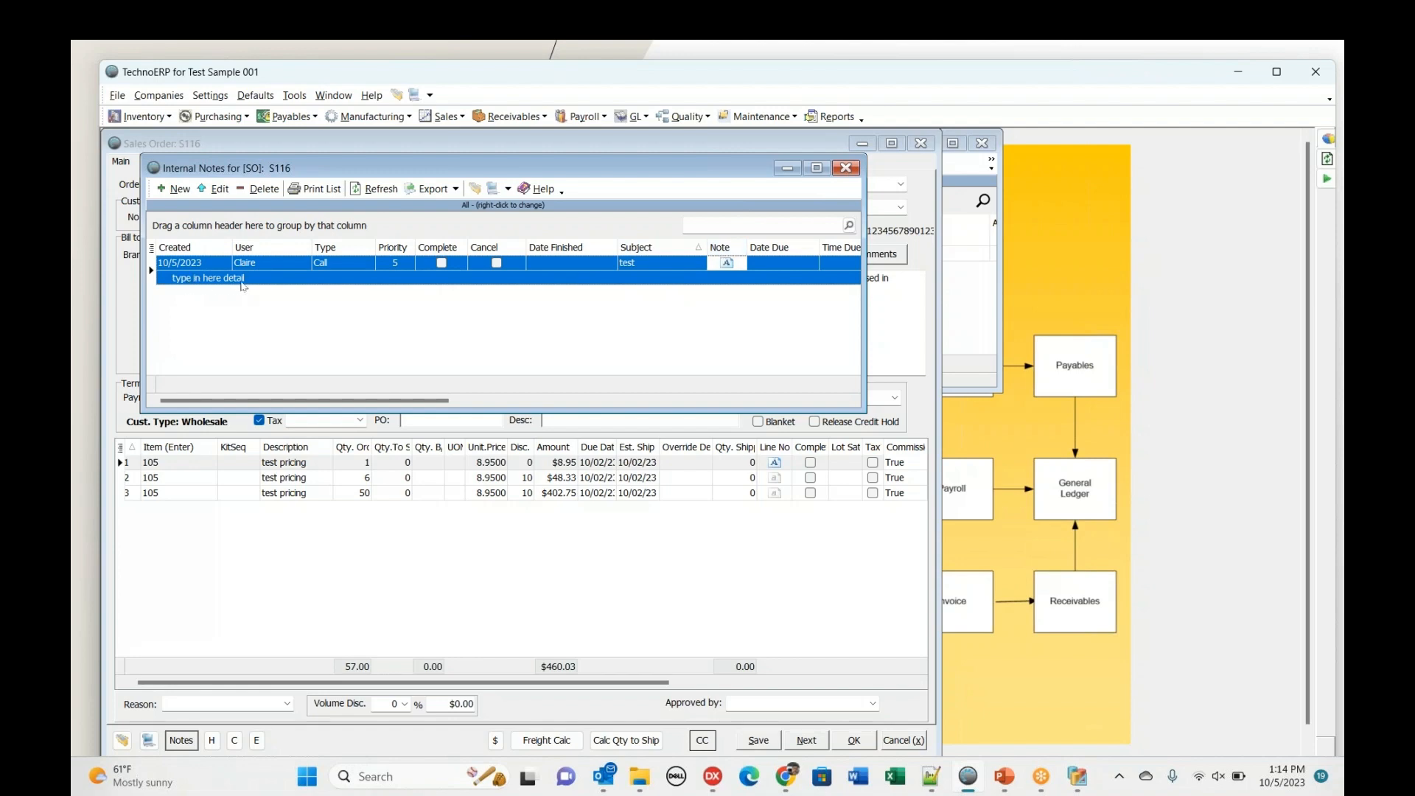
click(847, 170)
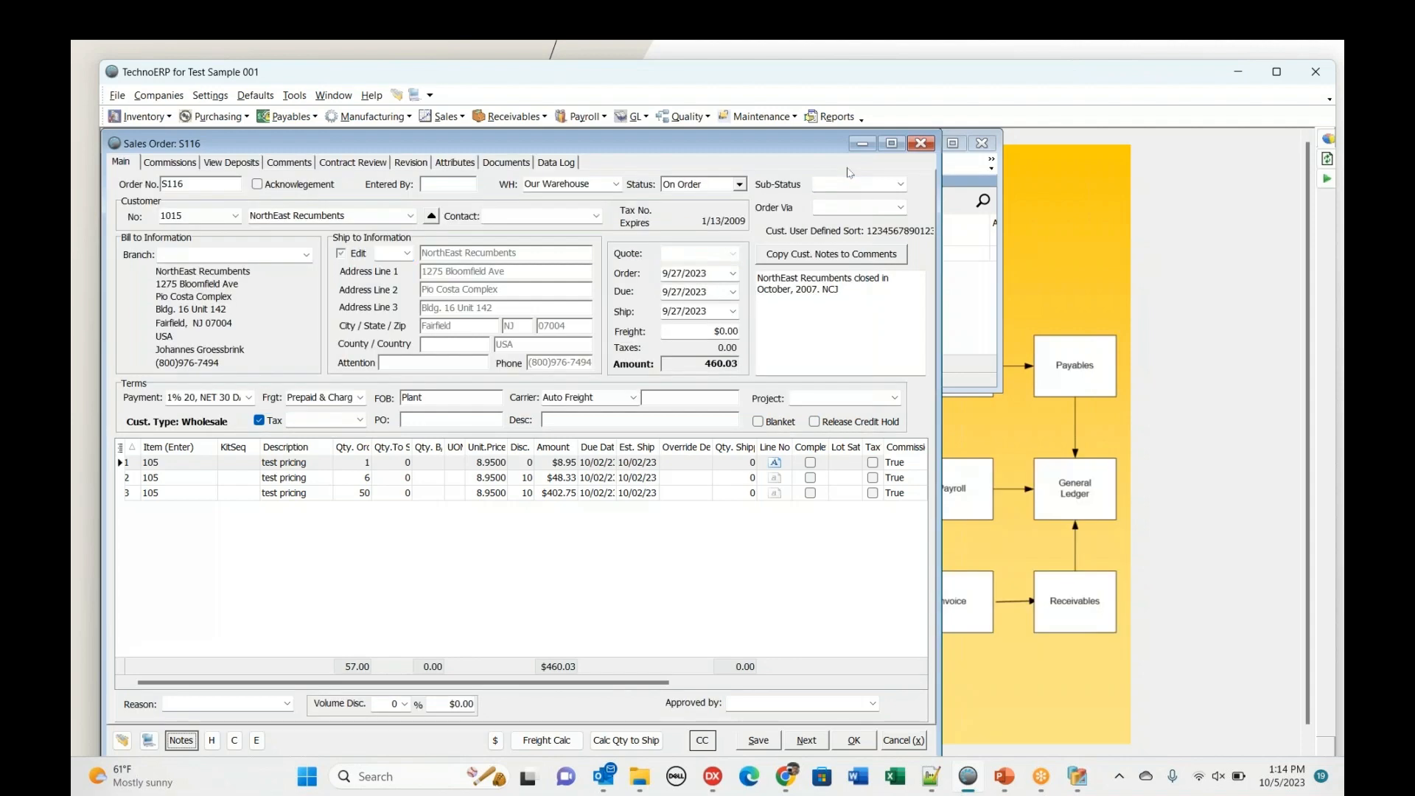
- Cancel the edits to sales order S116 and reopen the order from the sales orders list
click(892, 740)
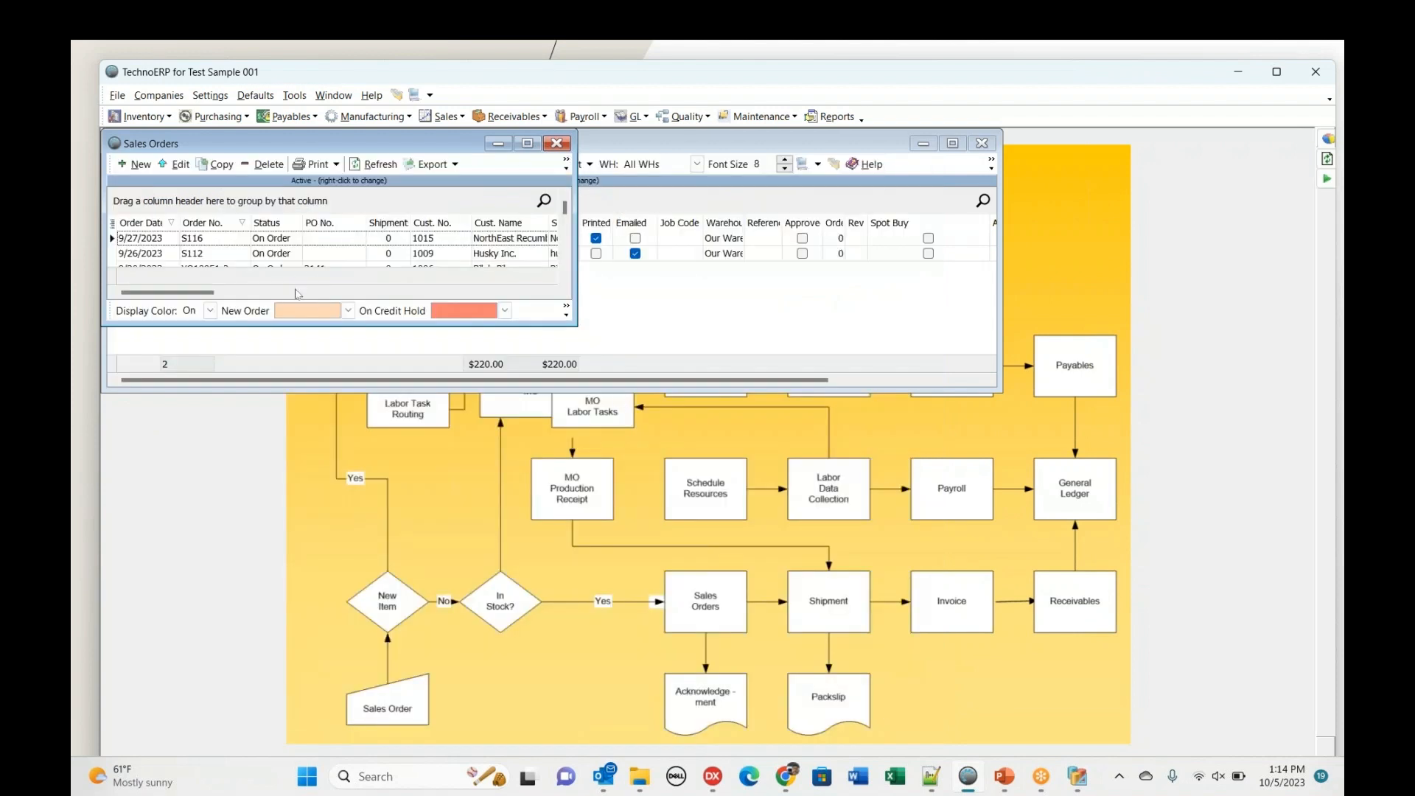
click(311, 241)
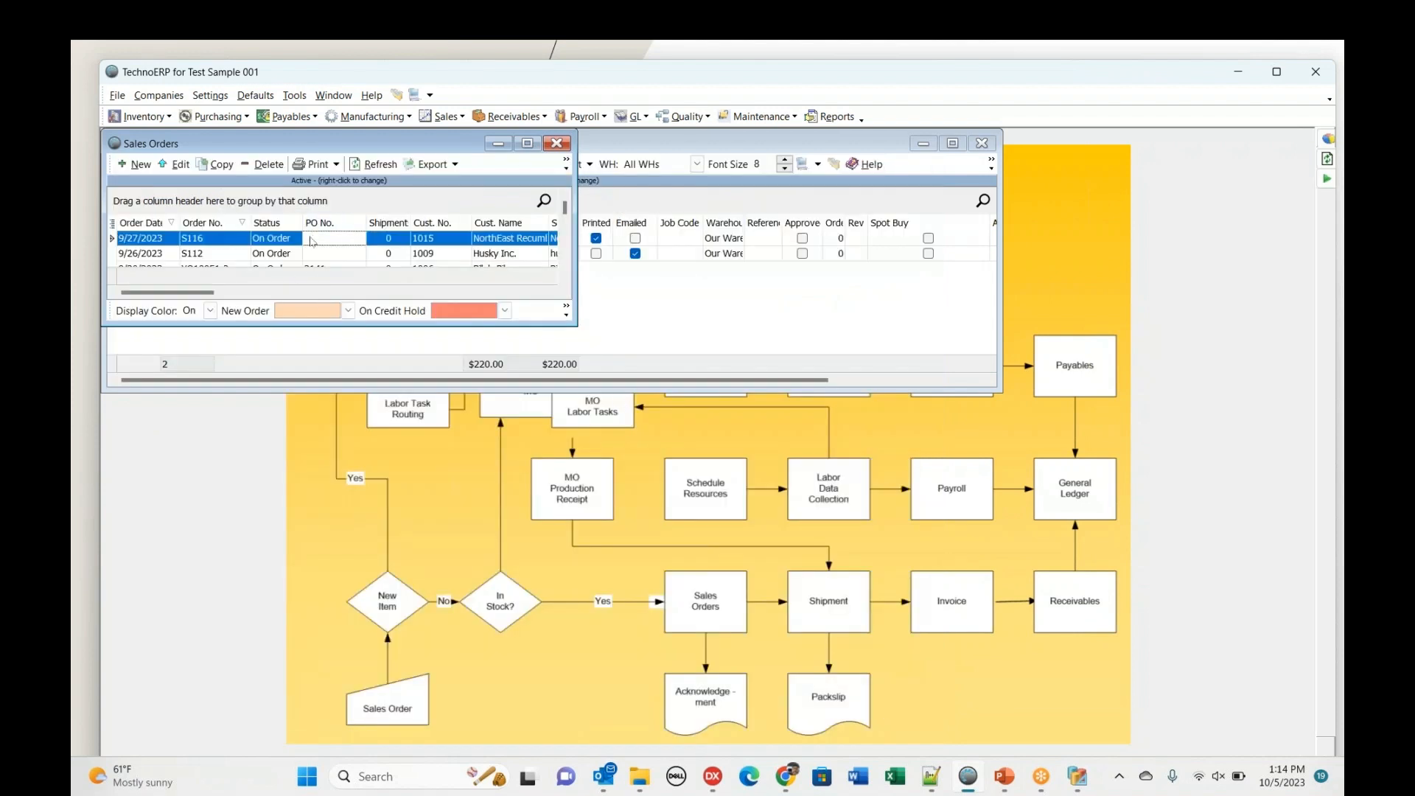
double_click(311, 240)
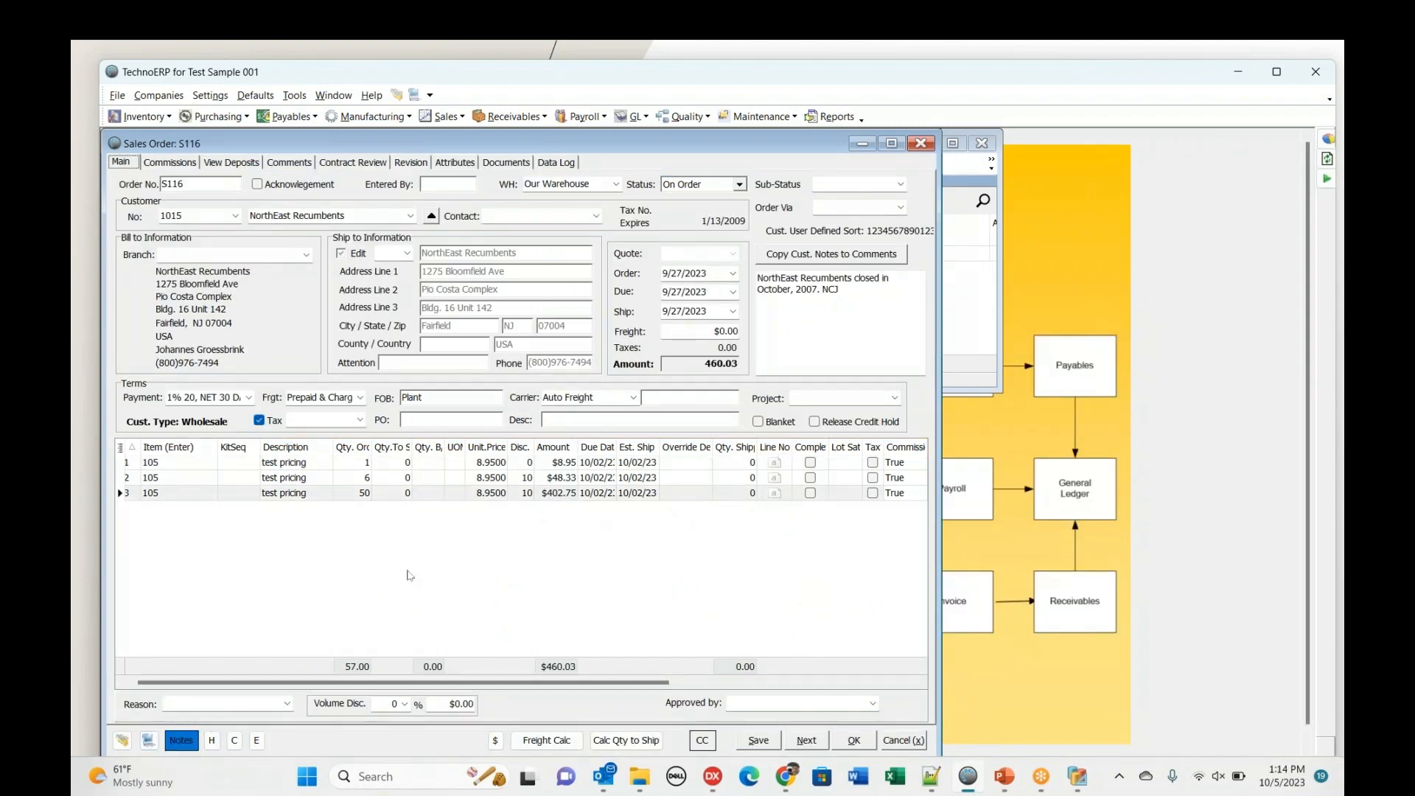
- Review the reminders and the order's internal notes, widening the notes window to show the subject and note columns
click(179, 740)
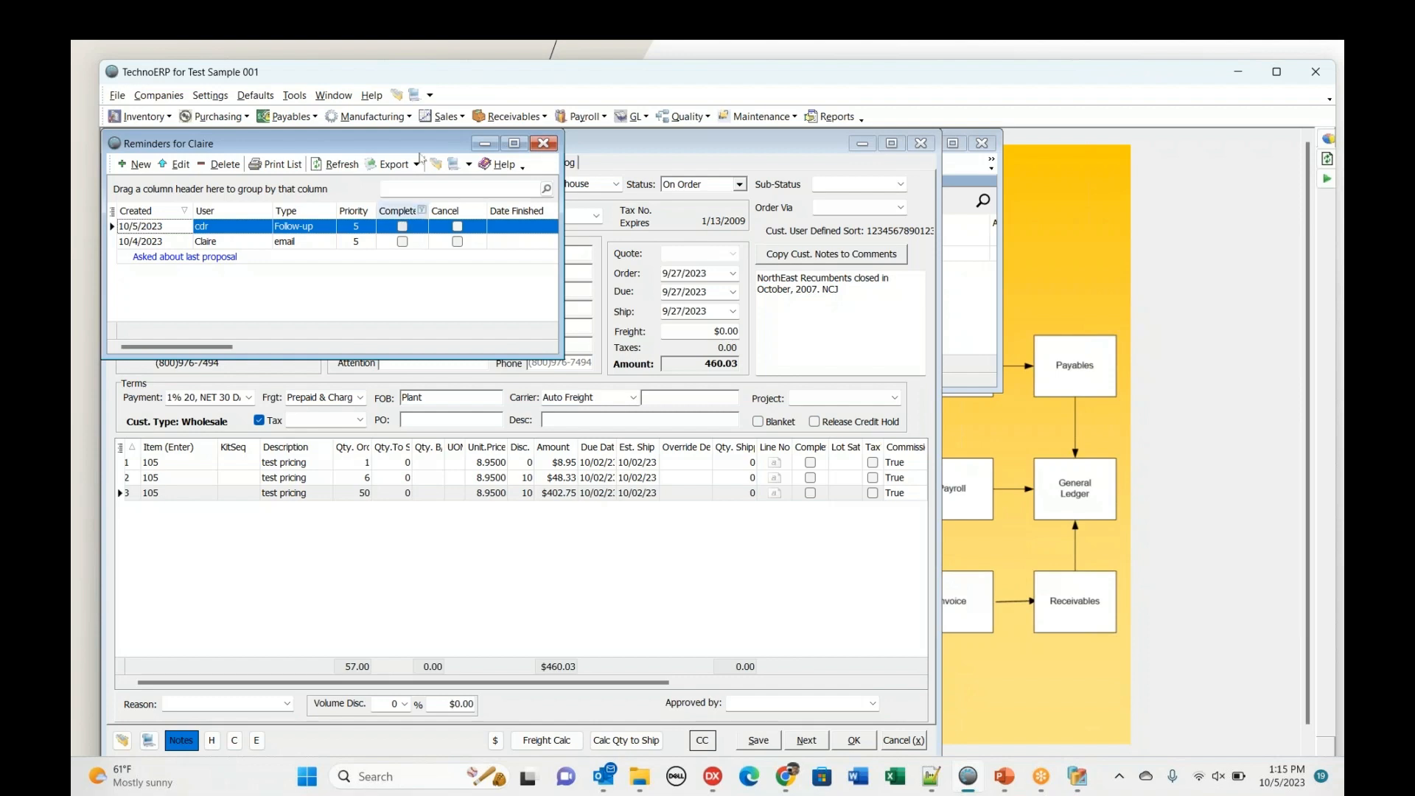
click(546, 144)
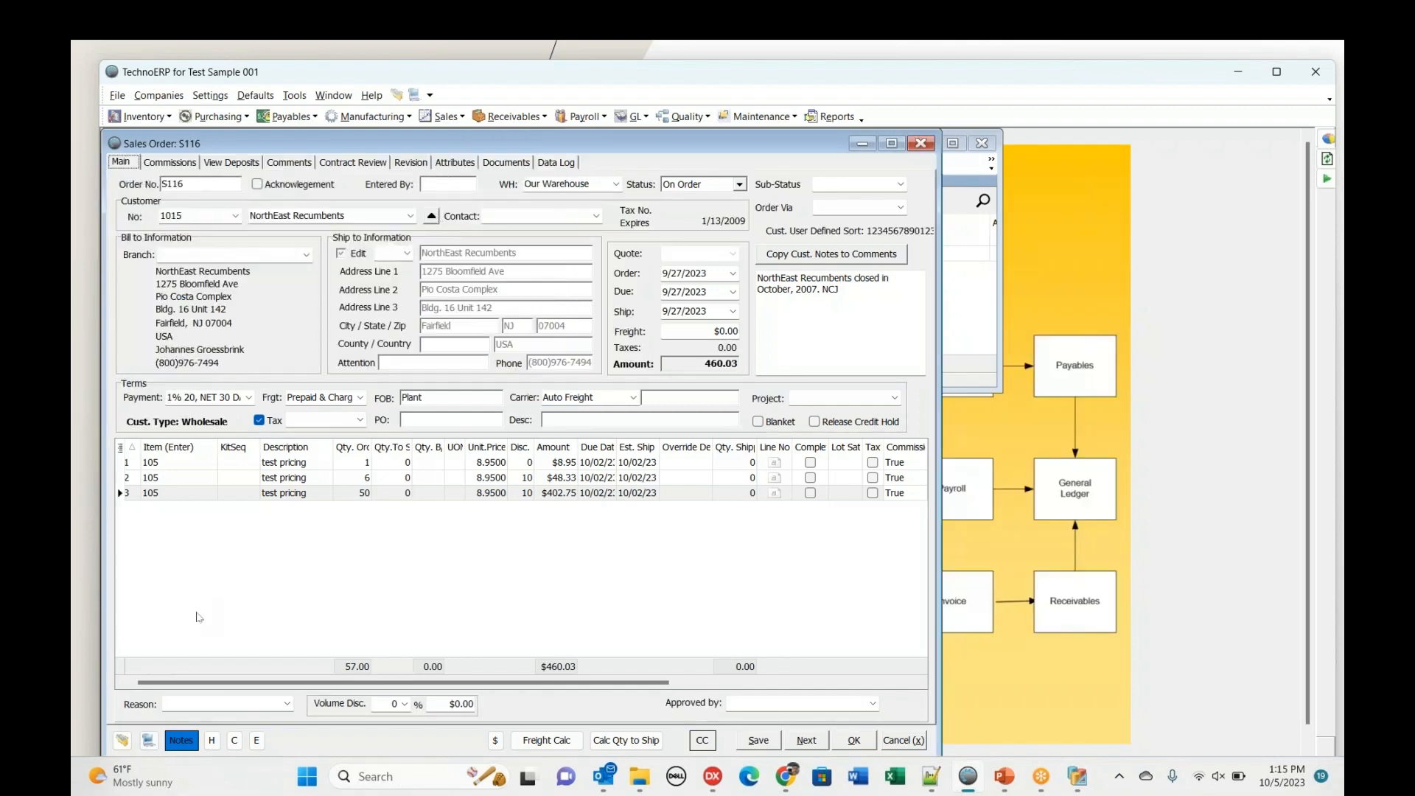
click(181, 740)
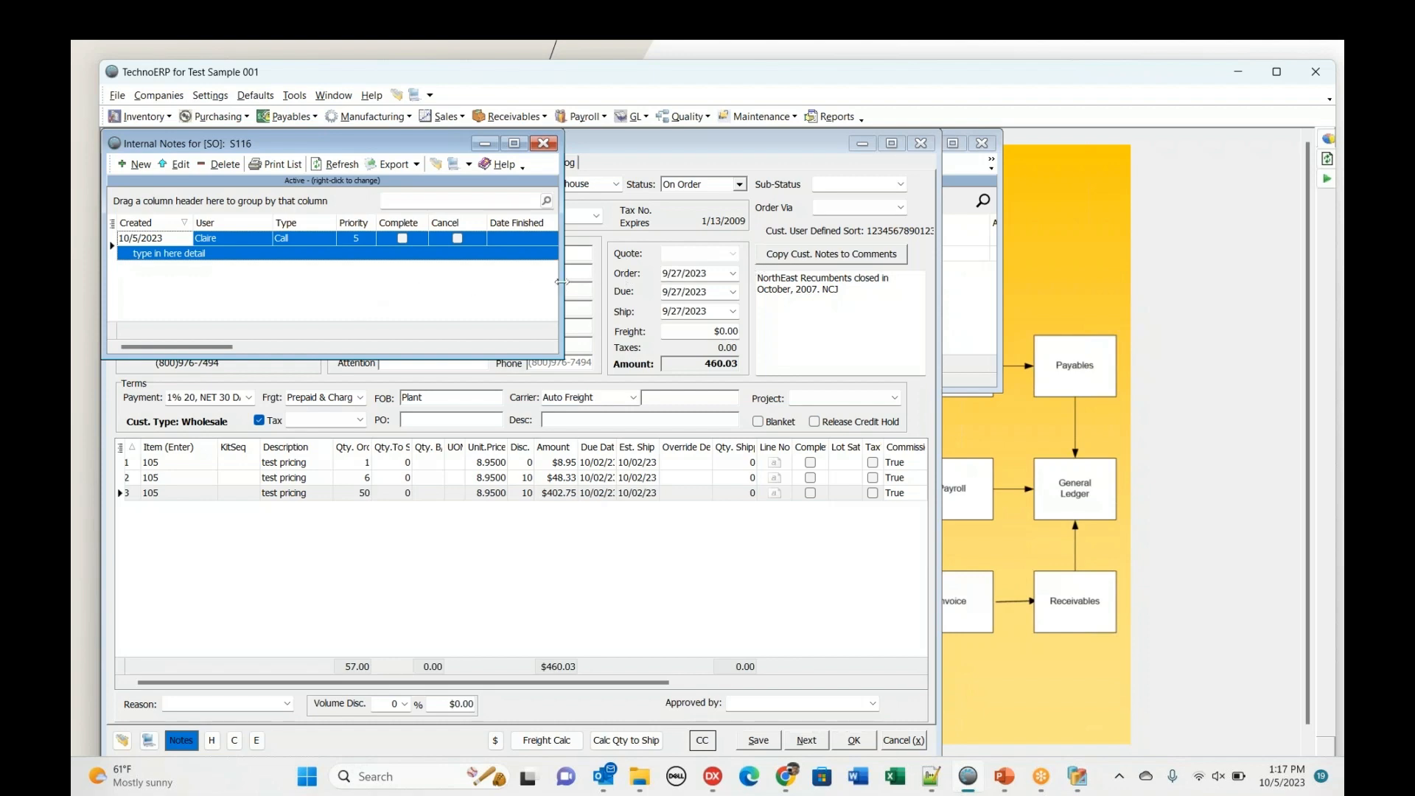
drag(560, 287, 825, 266)
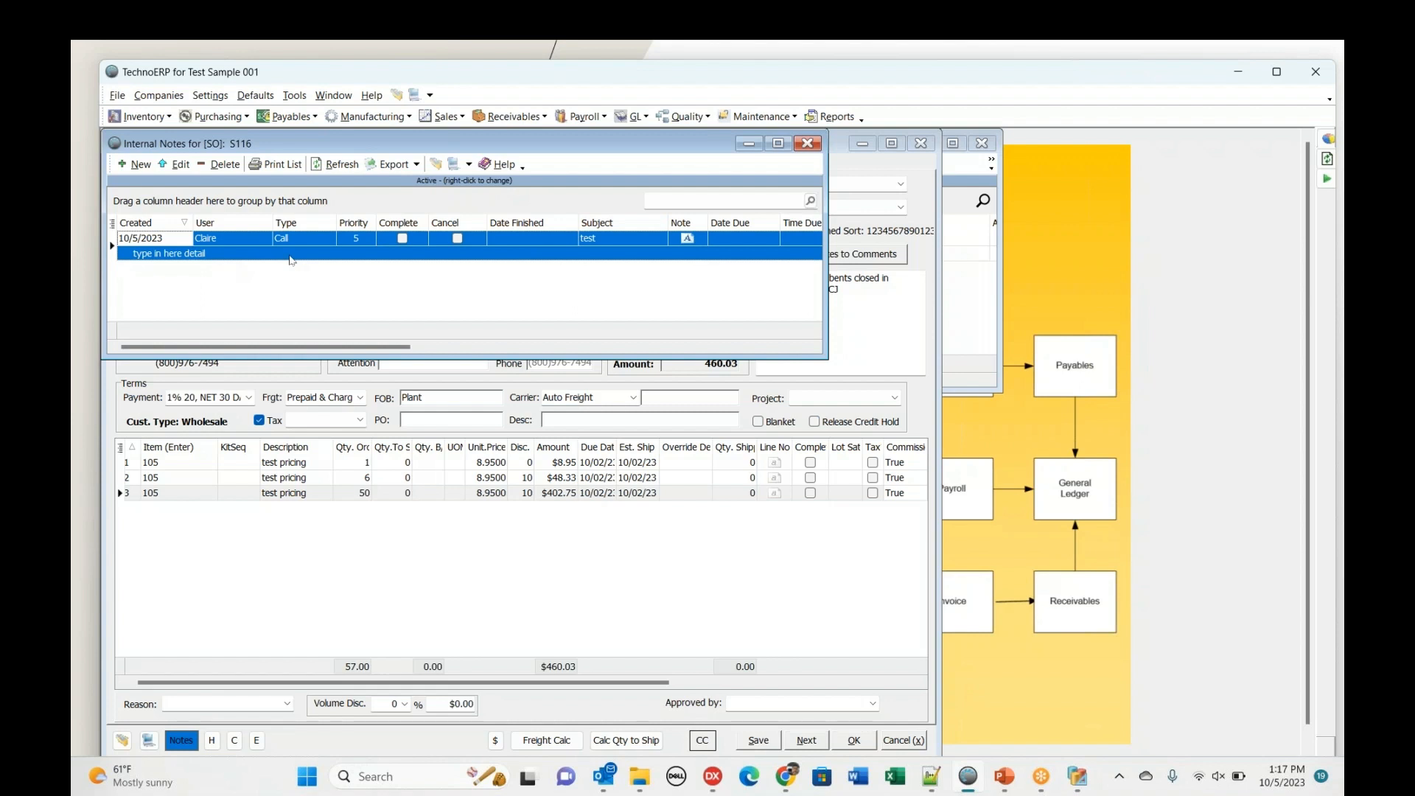
click(814, 147)
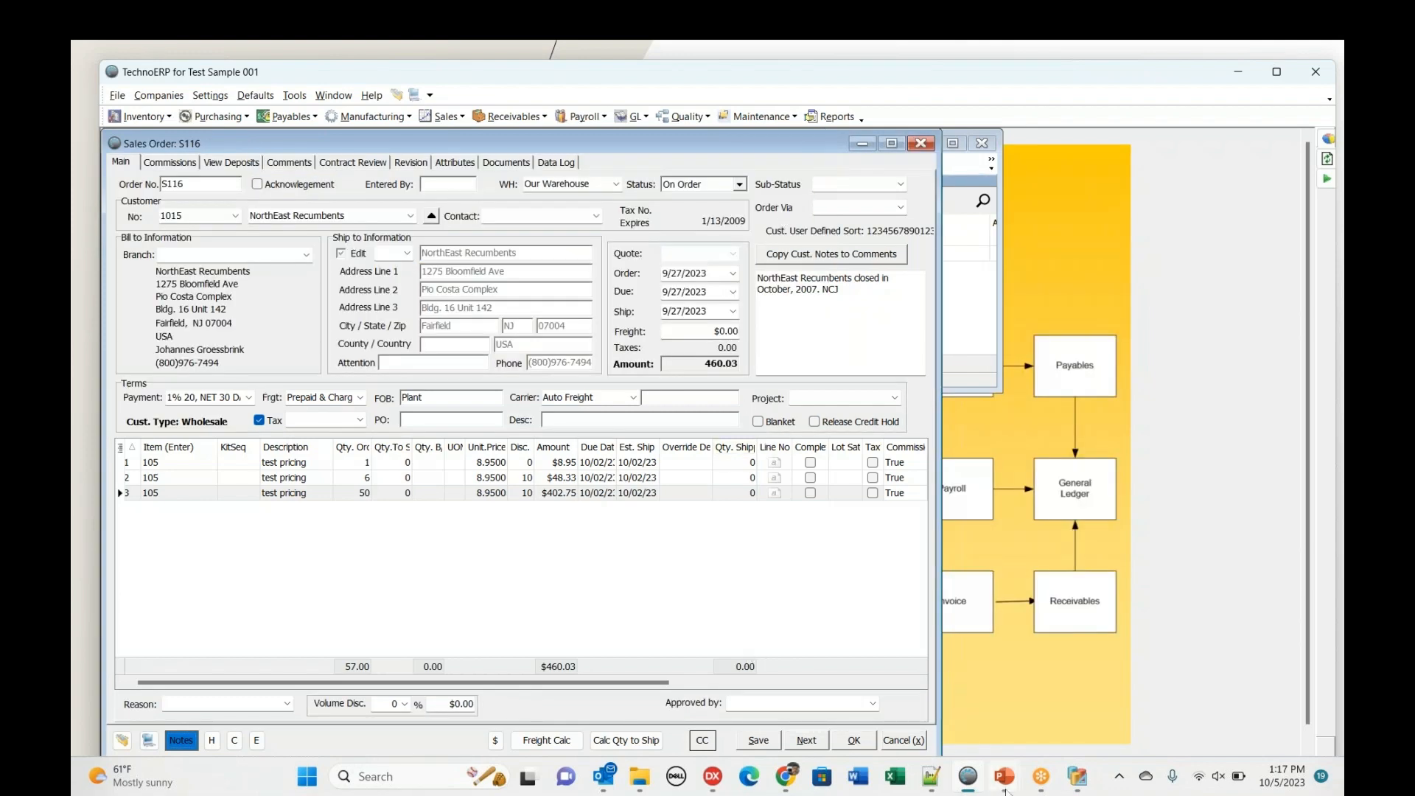
- Switch to the PowerPoint slide show with the Note Types slide
mouse_move(1007, 791)
click(1086, 728)
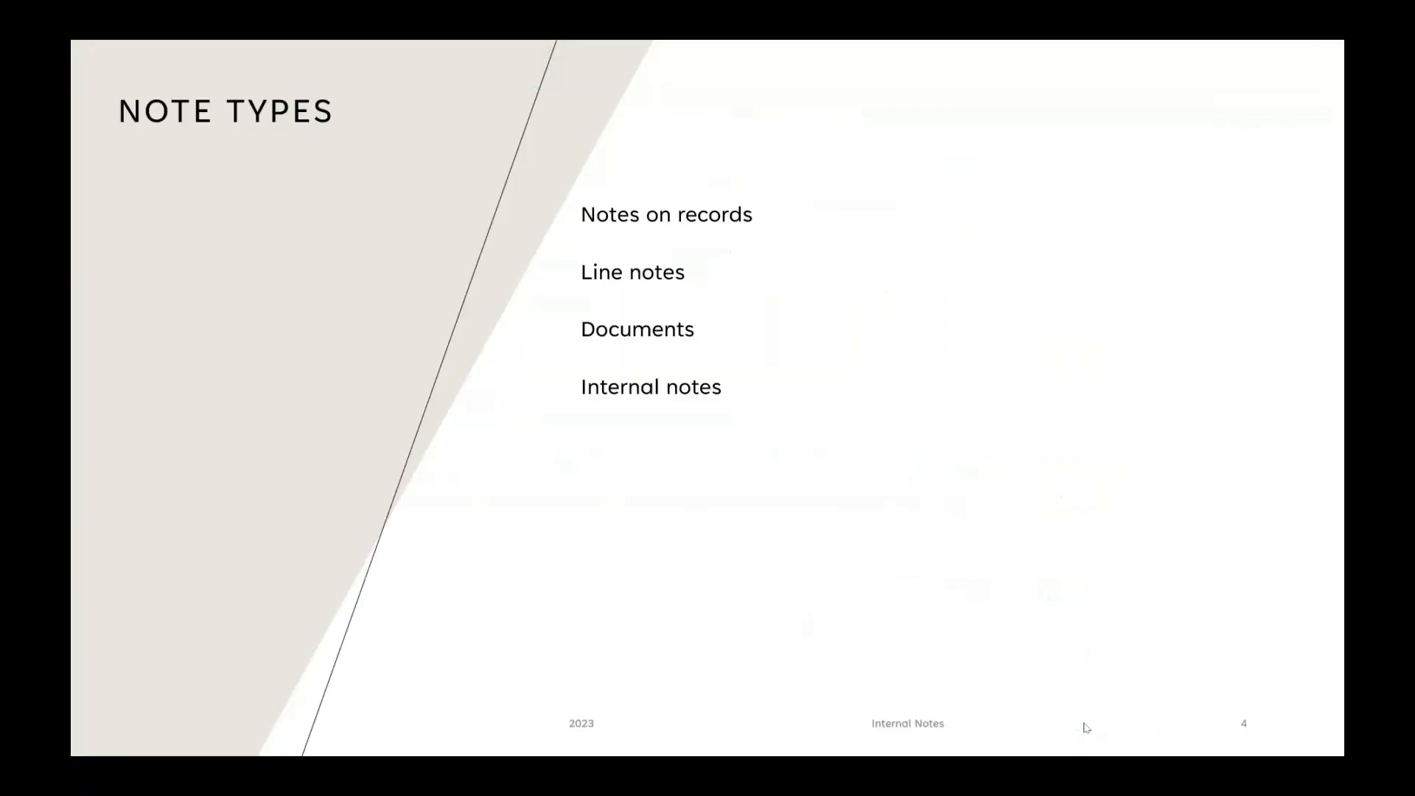
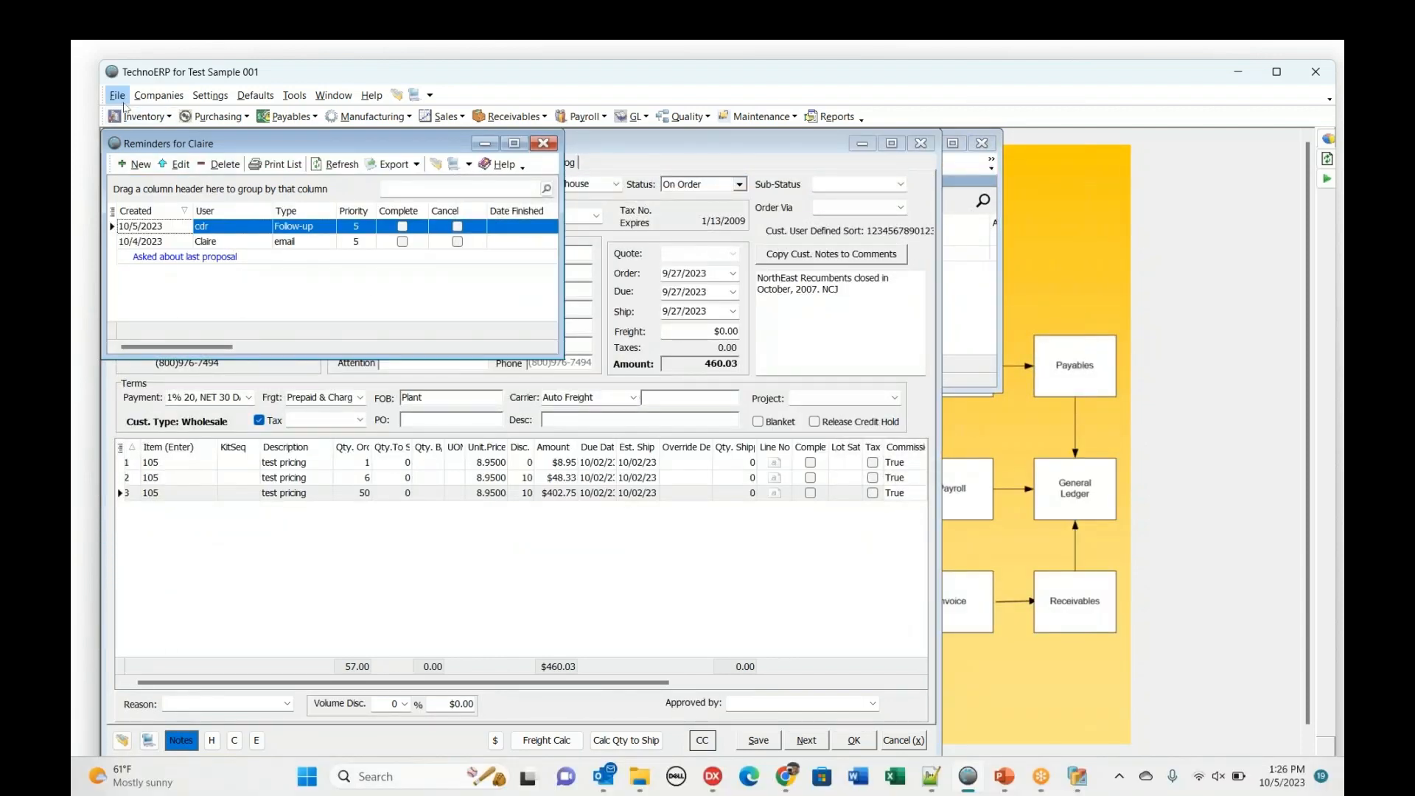
- Widen the reminders window and review its columns for the email follow-up reminder, from Date Due through Inform Complete and Contact
drag(562, 186, 958, 185)
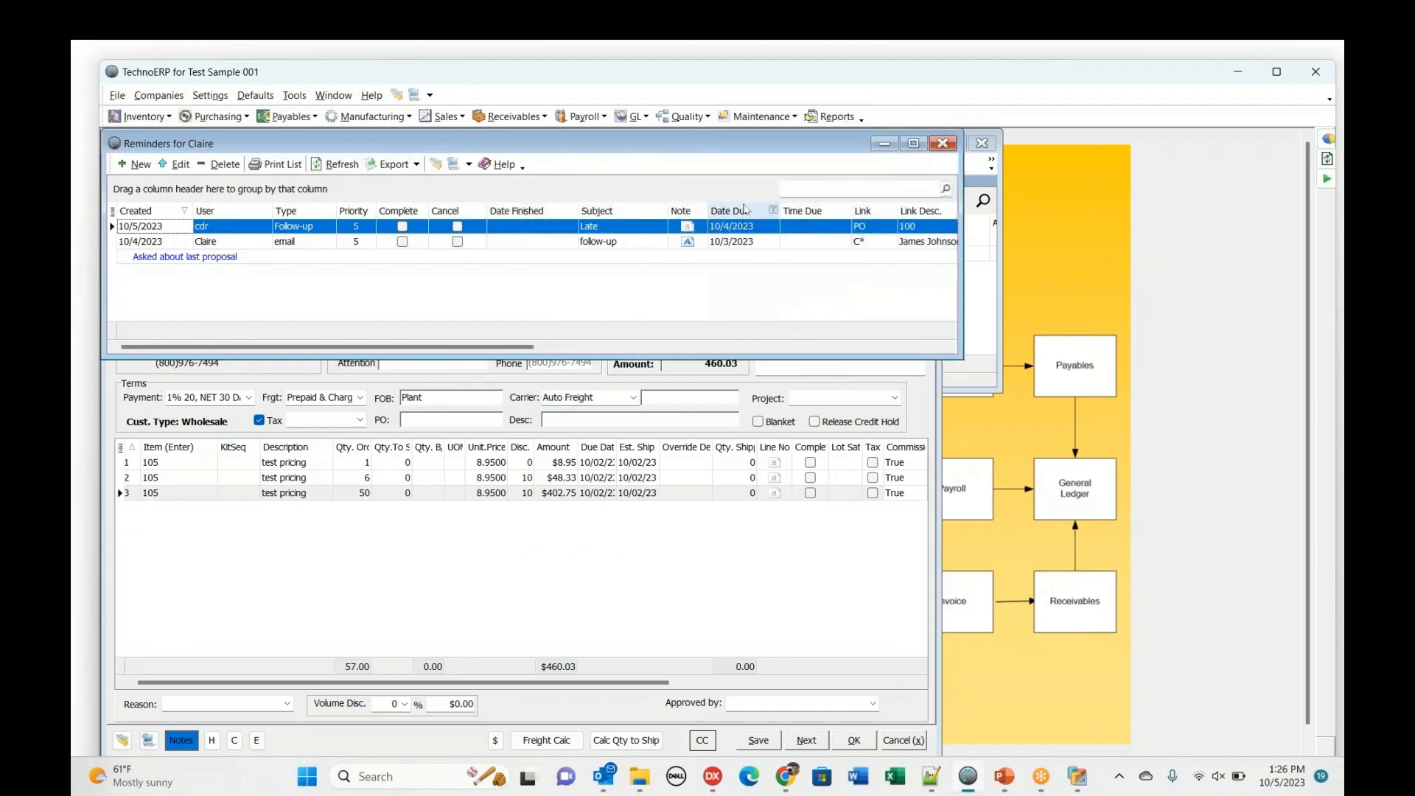
click(899, 243)
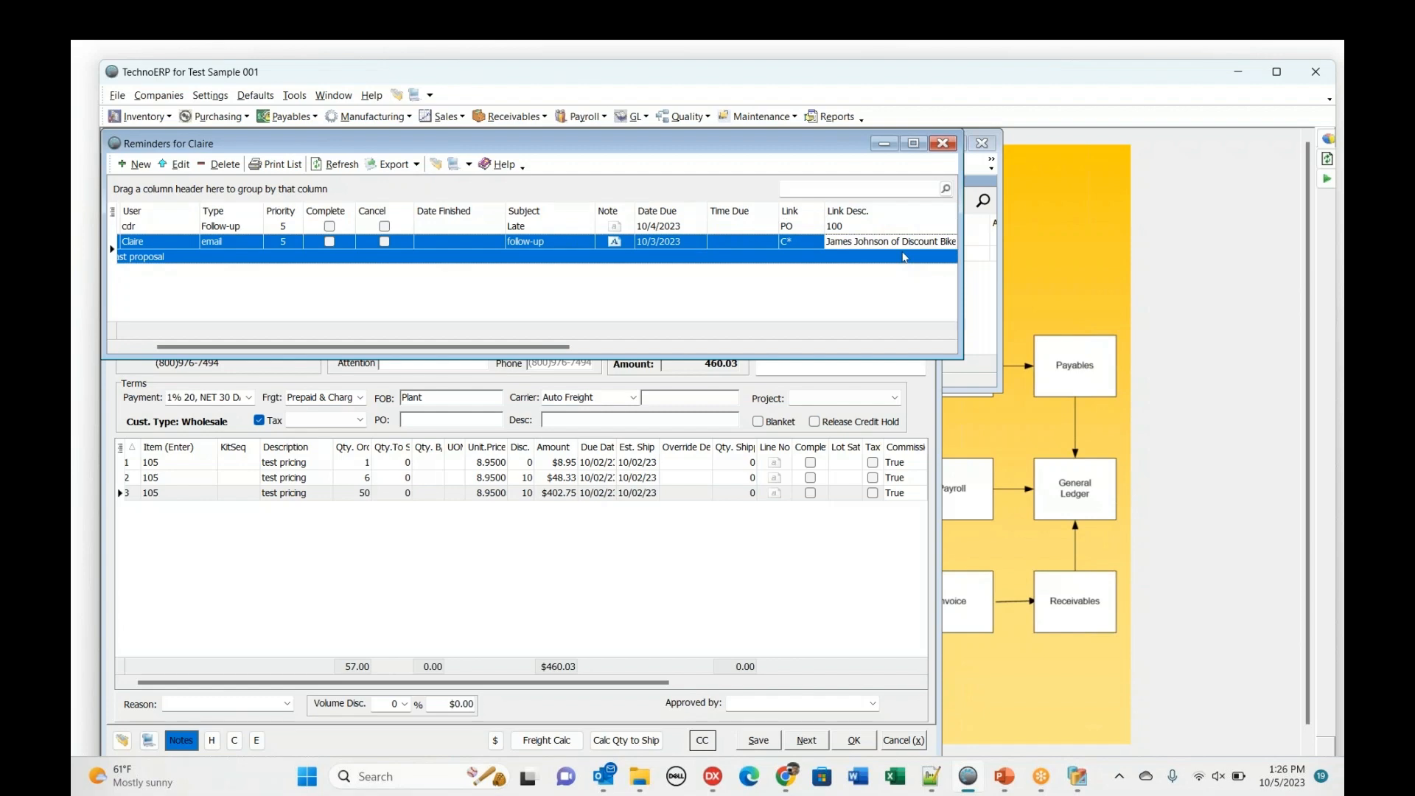
key(Right)
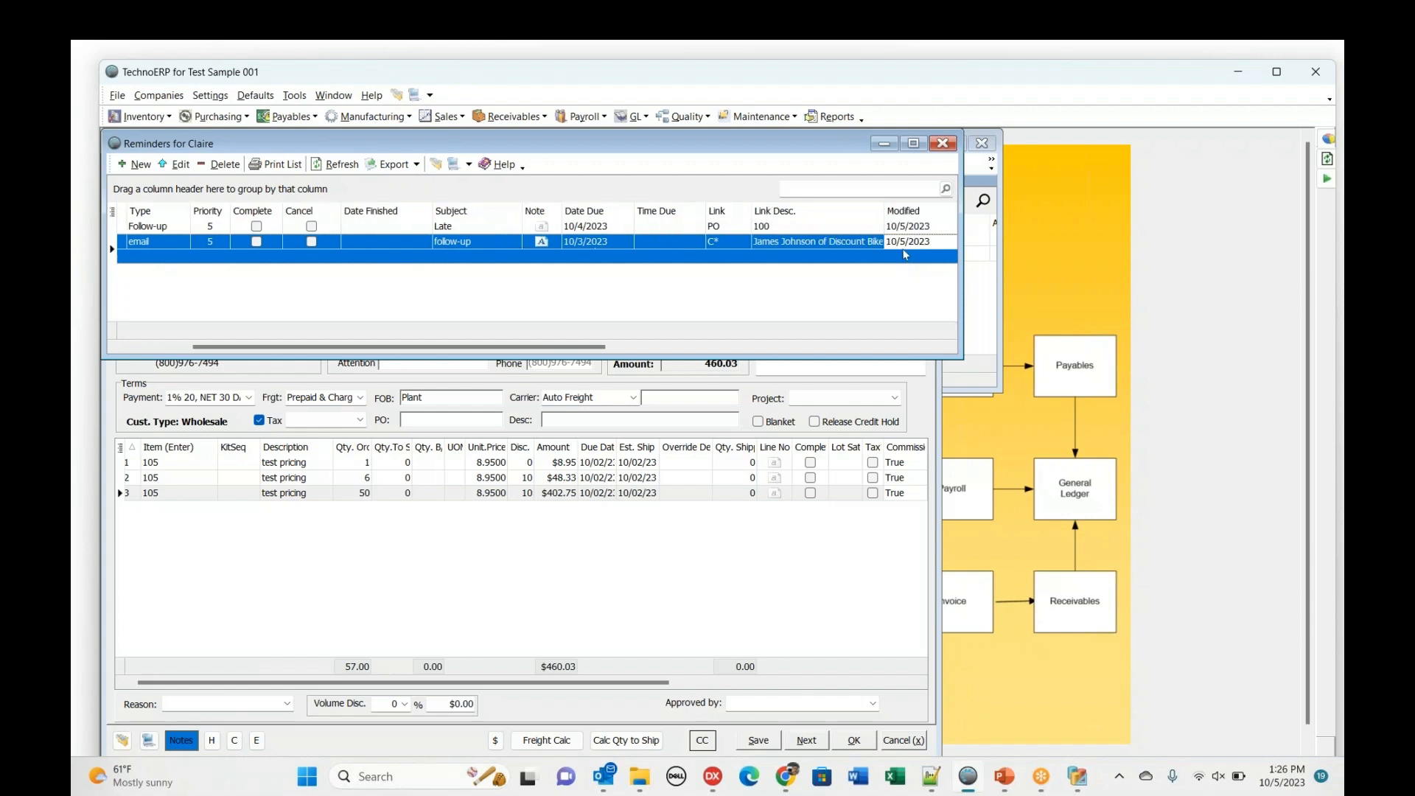
key(Right)
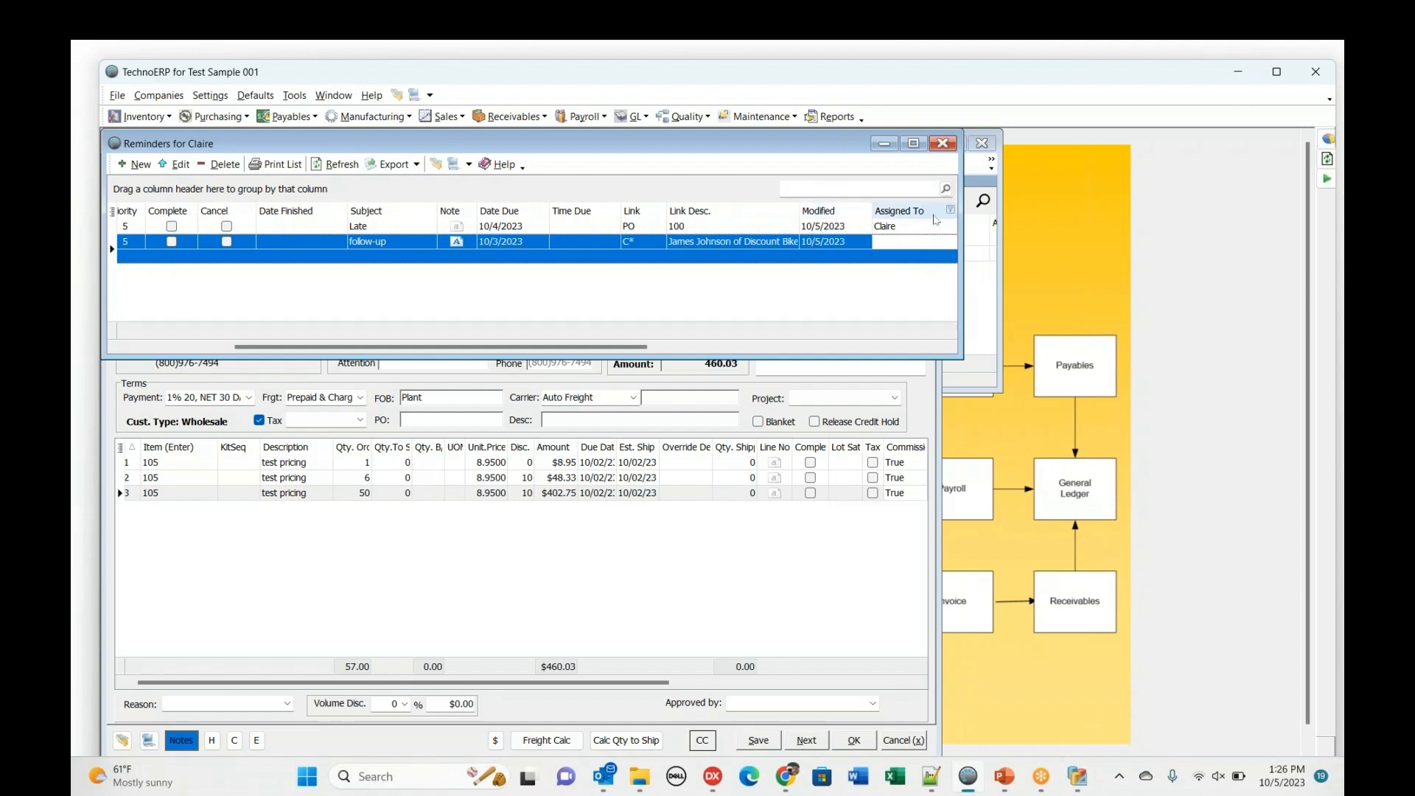
key(Right)
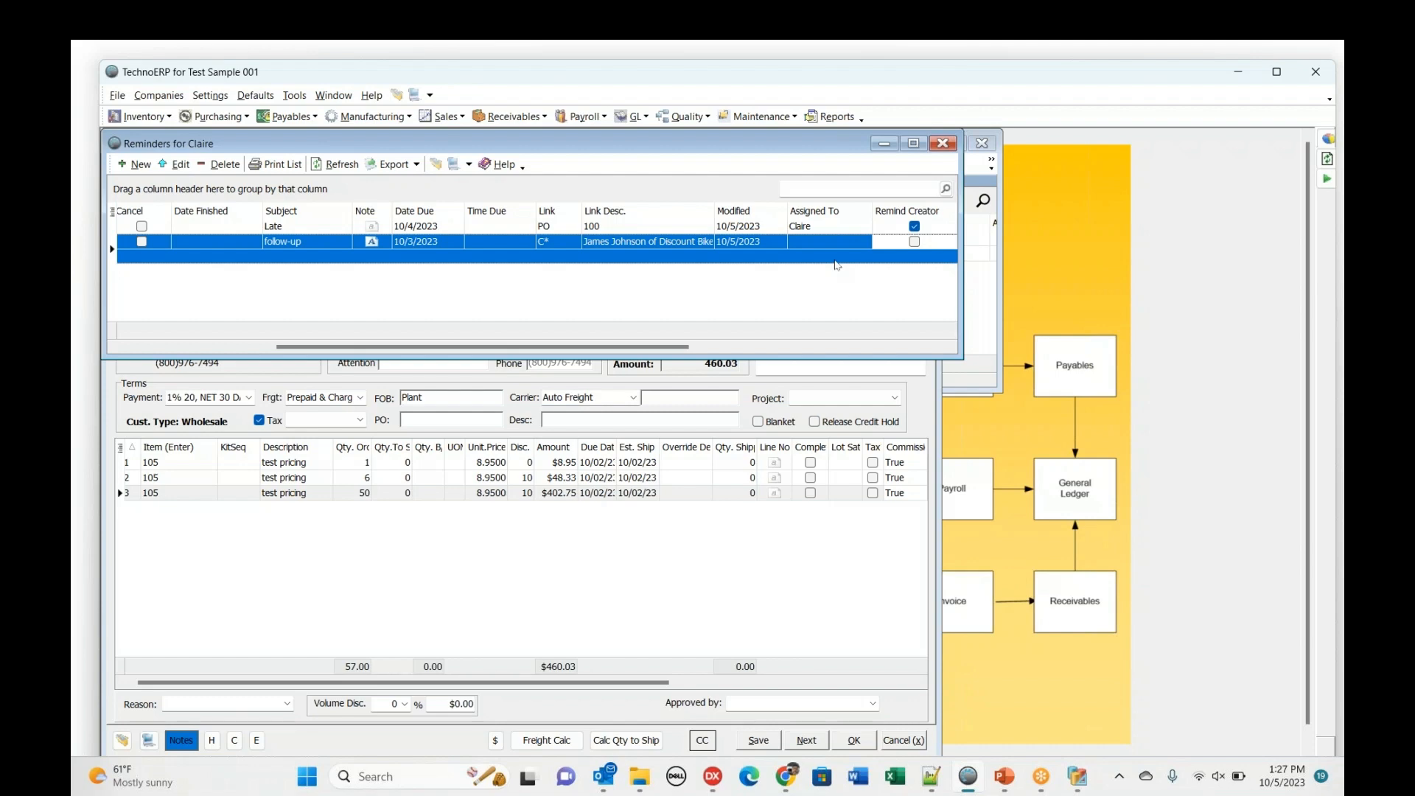
scroll(837, 265, right, 2)
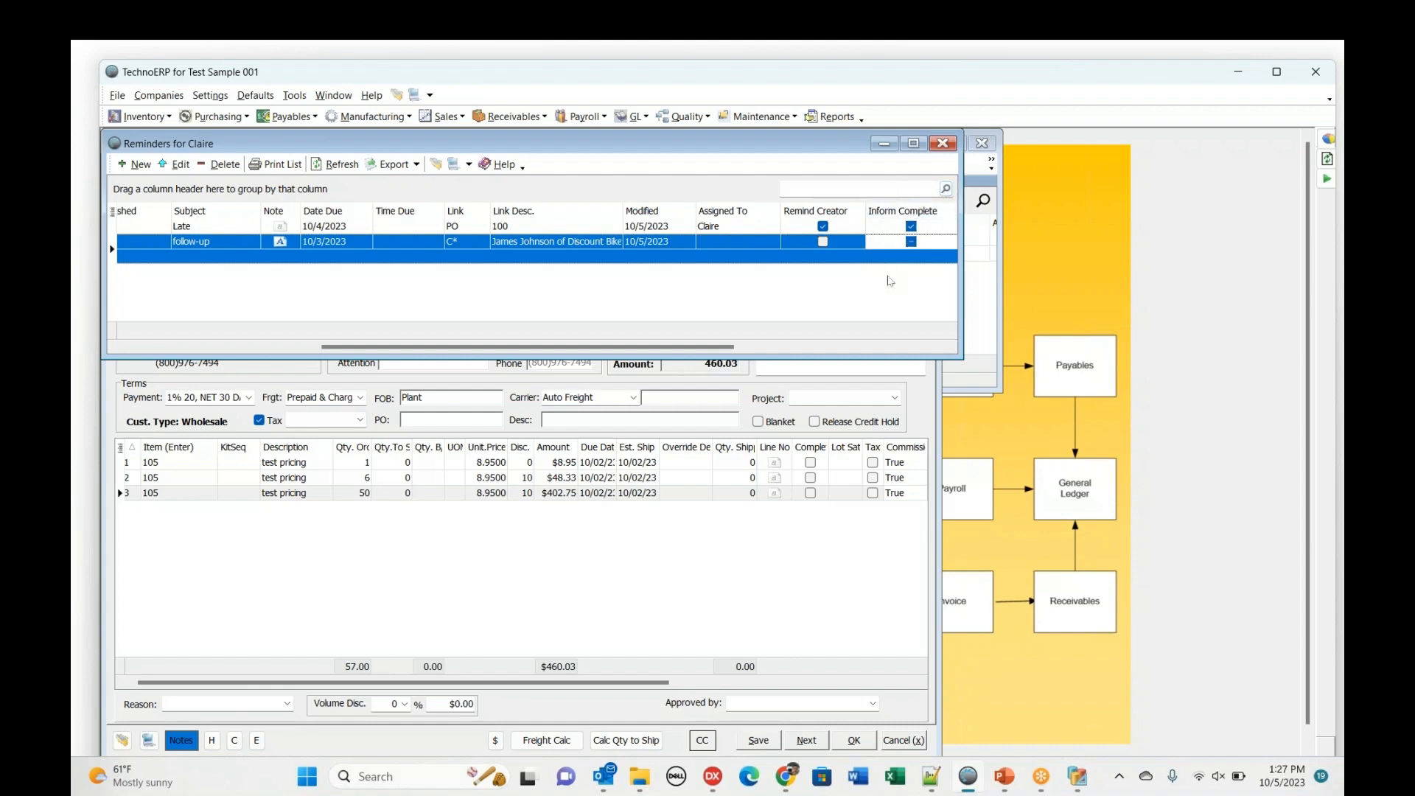
key(Right)
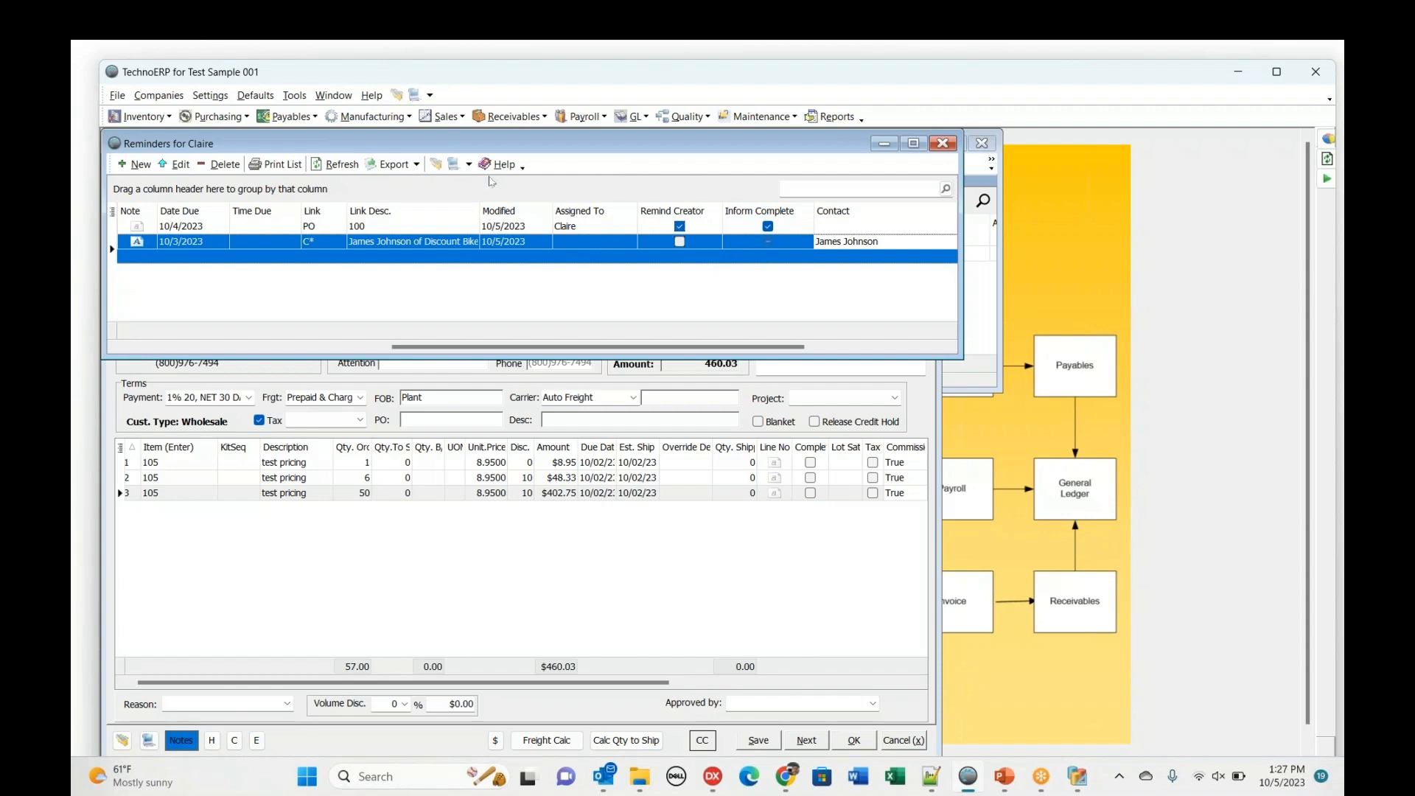
- Review the reminders list's column choices and form settings options, and view the Company and Documents columns
click(112, 212)
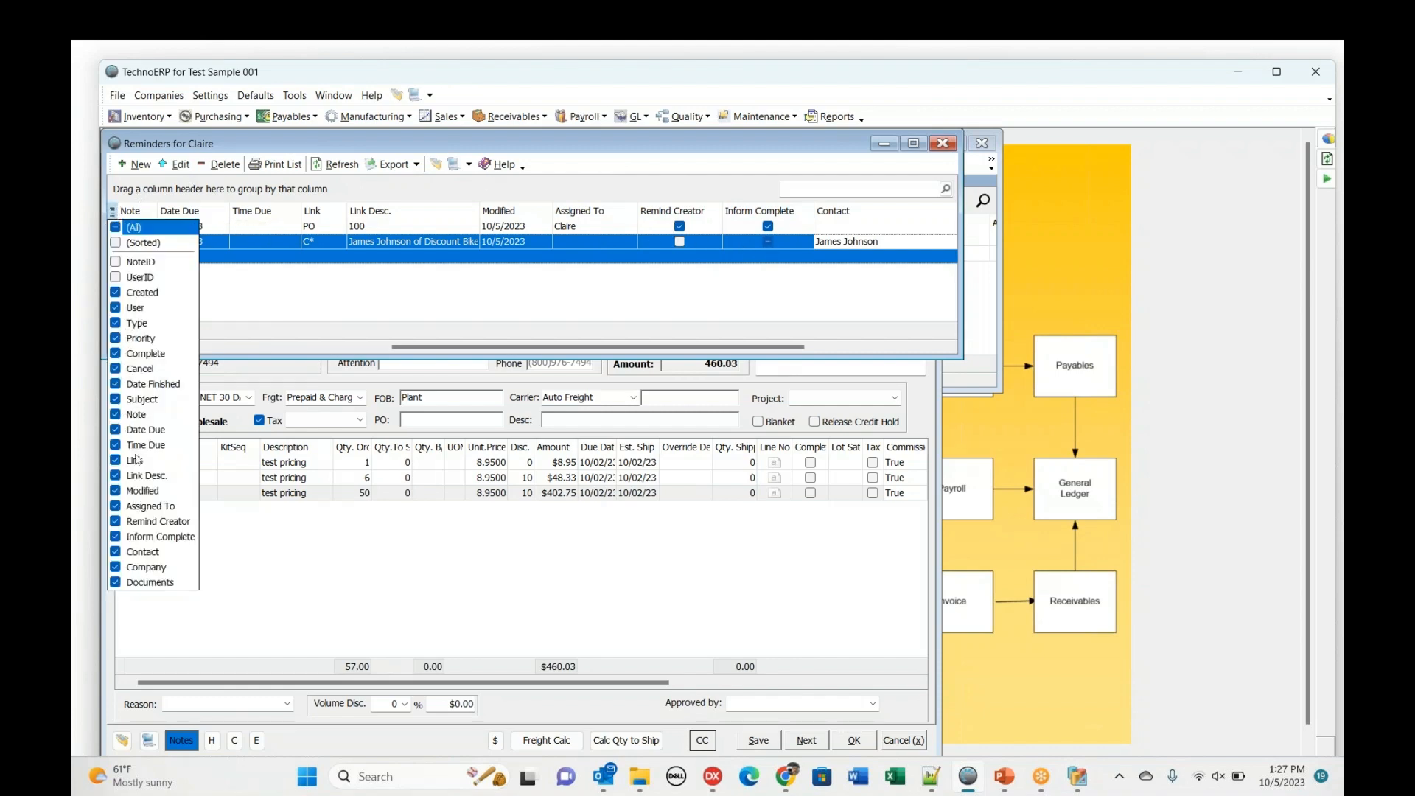
click(461, 169)
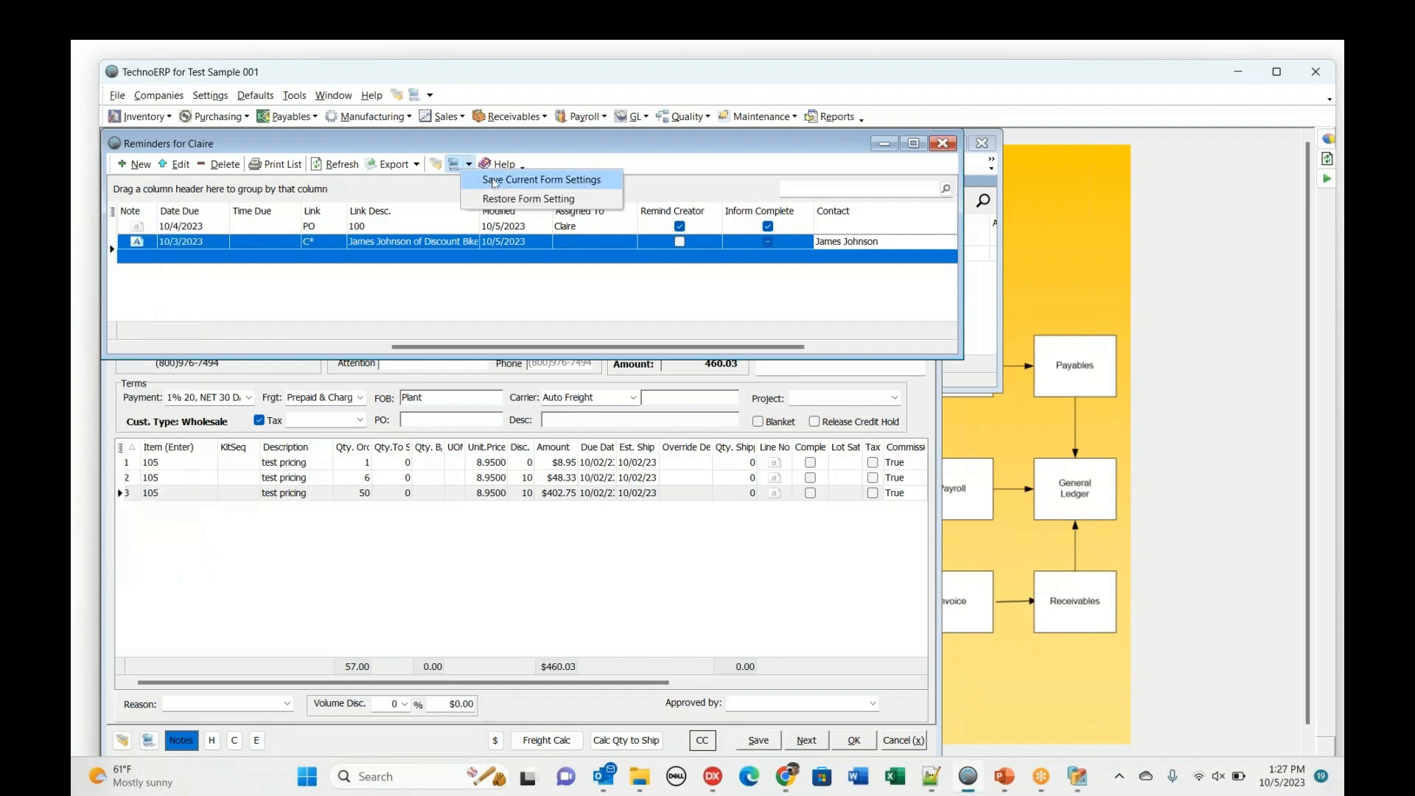
click(364, 275)
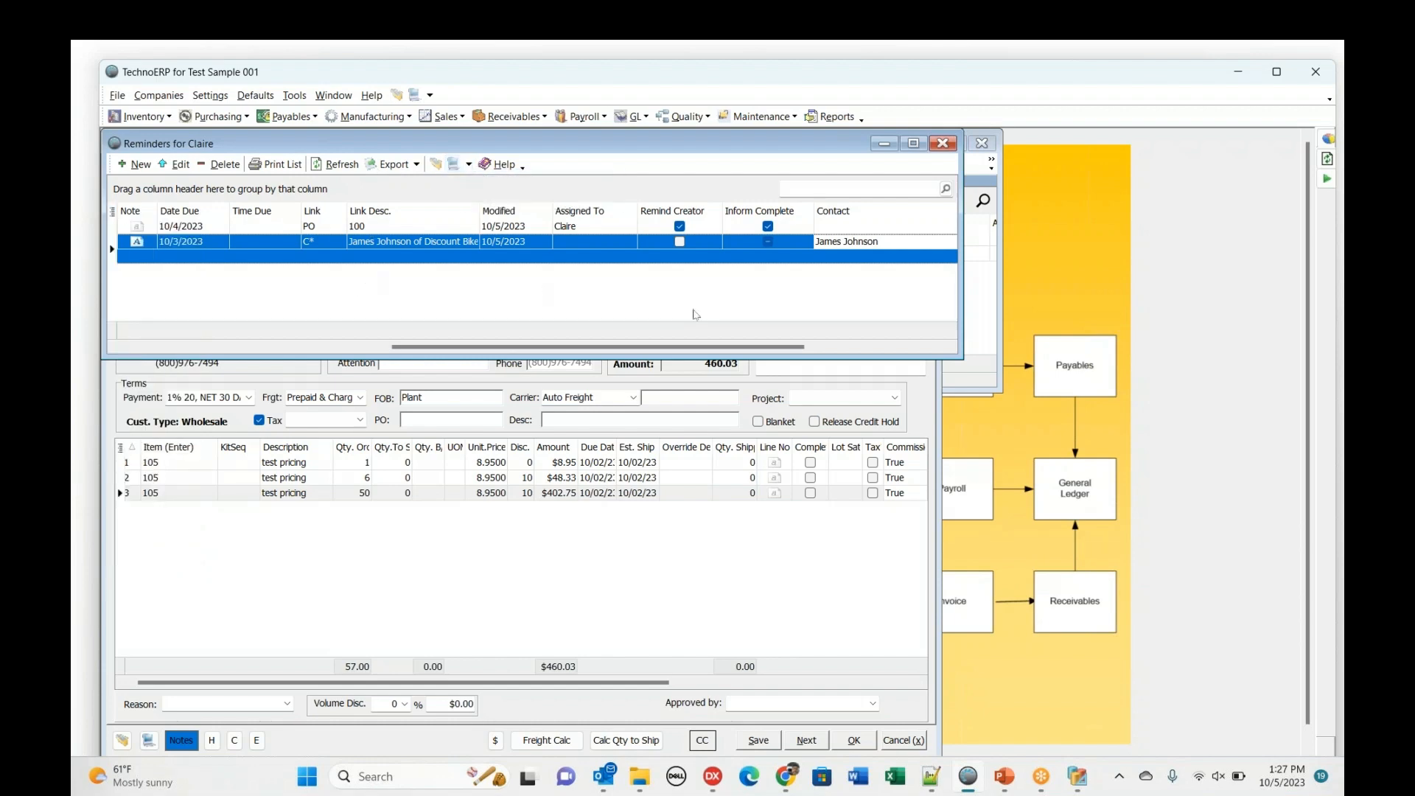
click(811, 348)
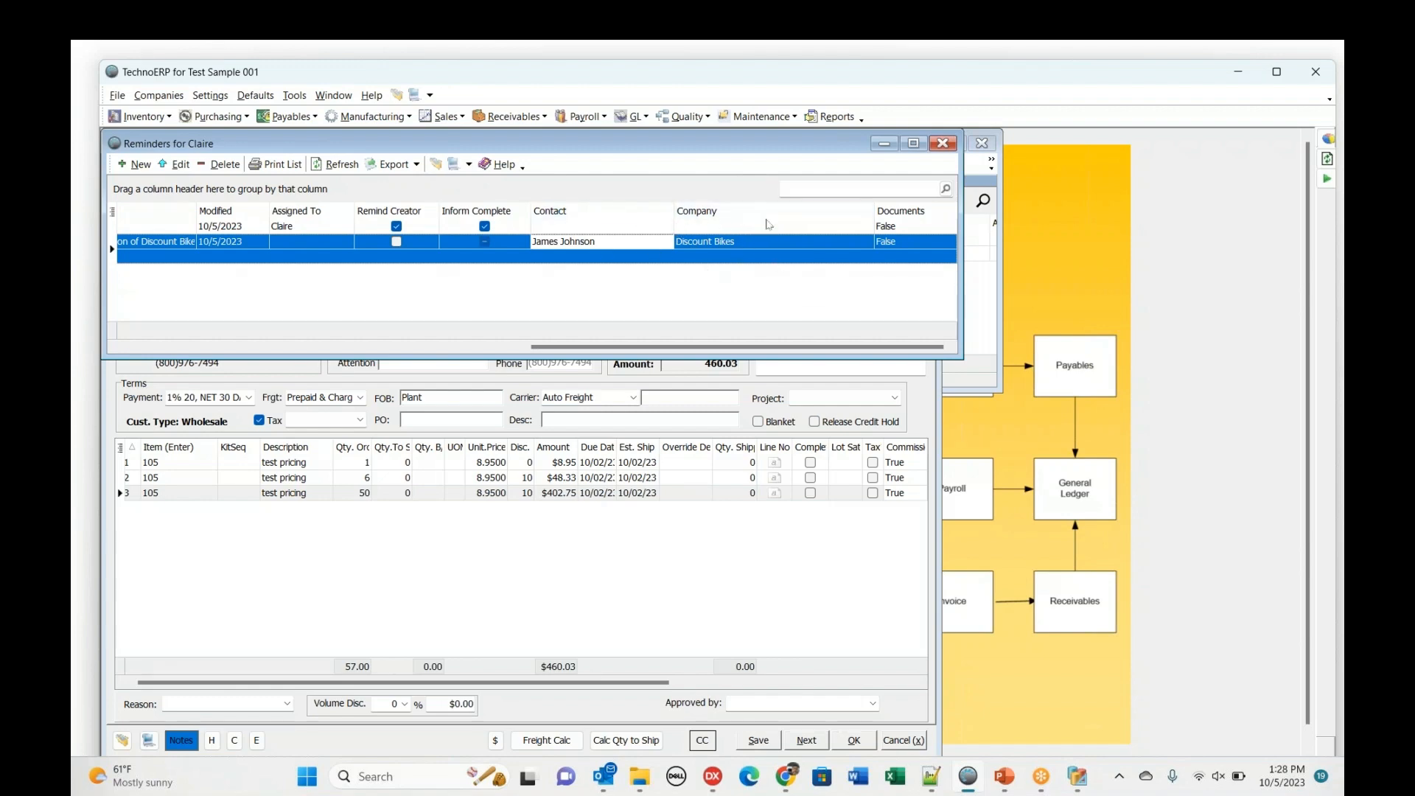
- Open the documents of the email follow-up reminder, and copy the Techno ERP Brochure (1-page) file from the Desktop folder in File Explorer
click(922, 245)
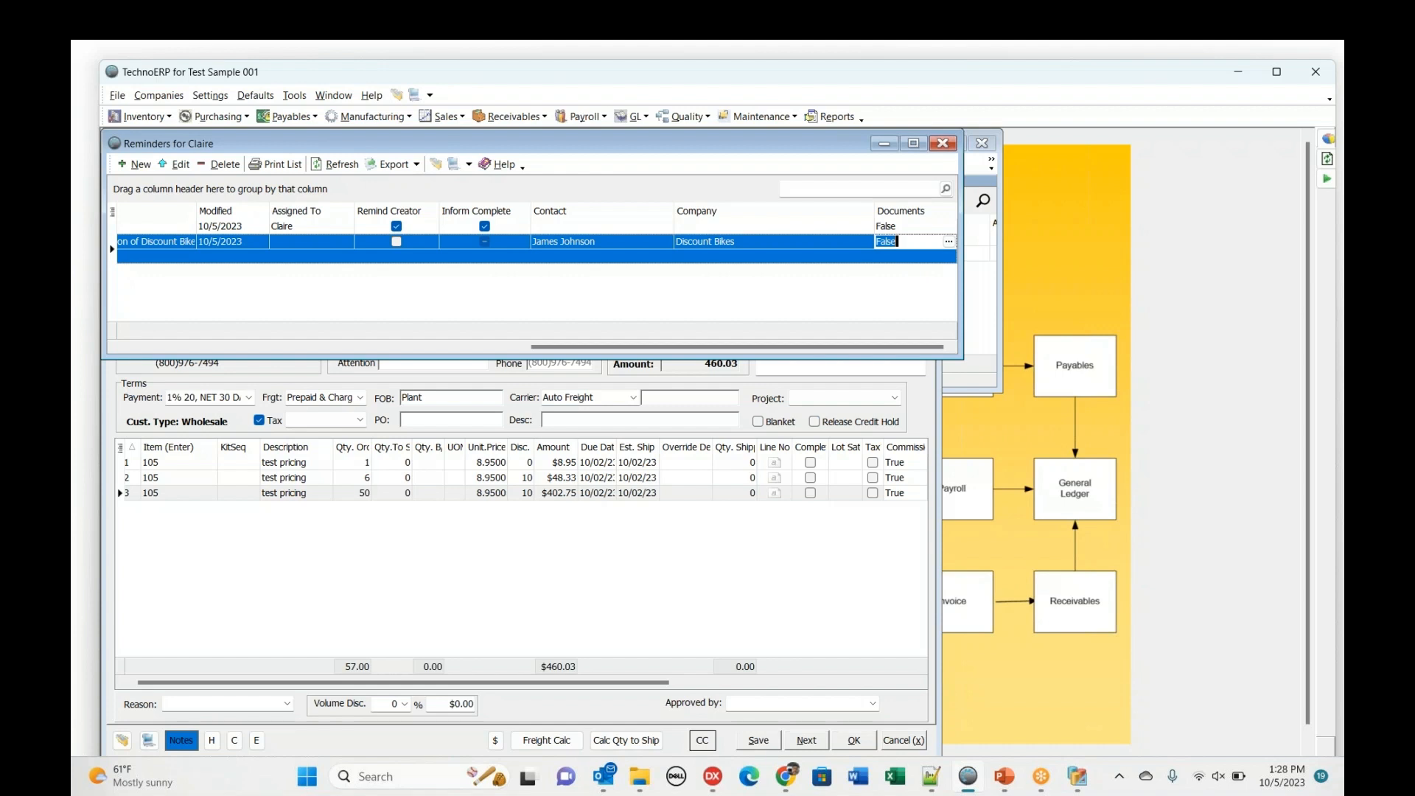
click(947, 245)
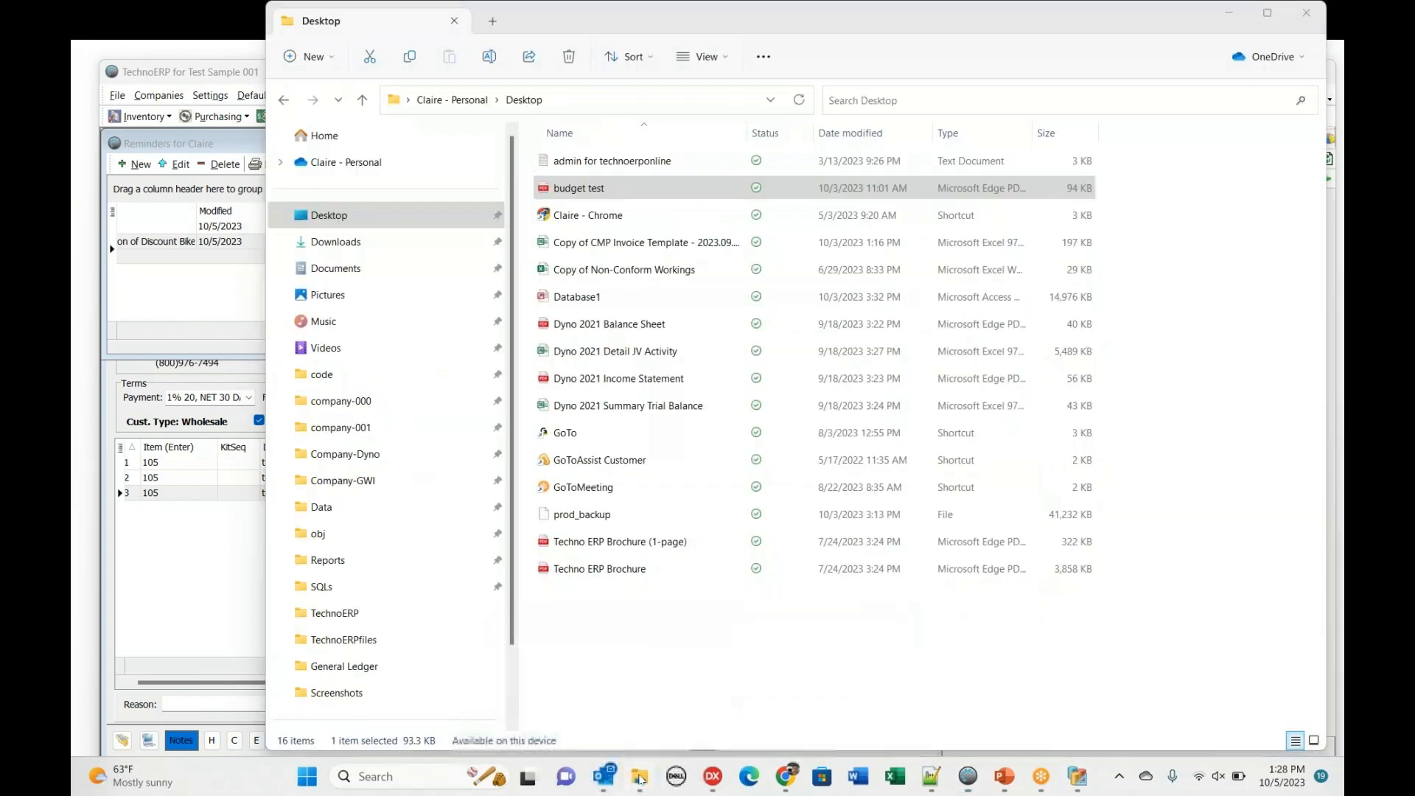
click(634, 685)
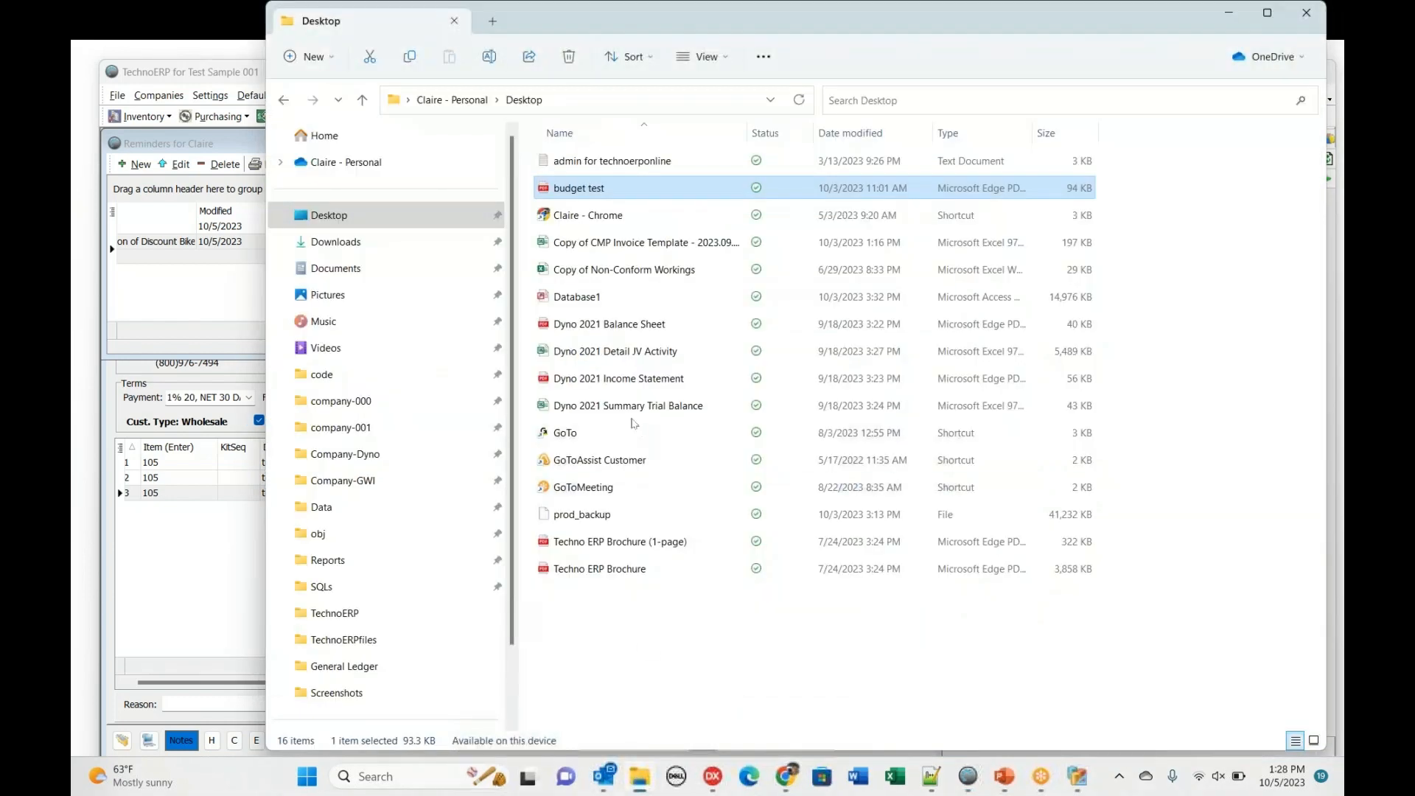
right_click(602, 546)
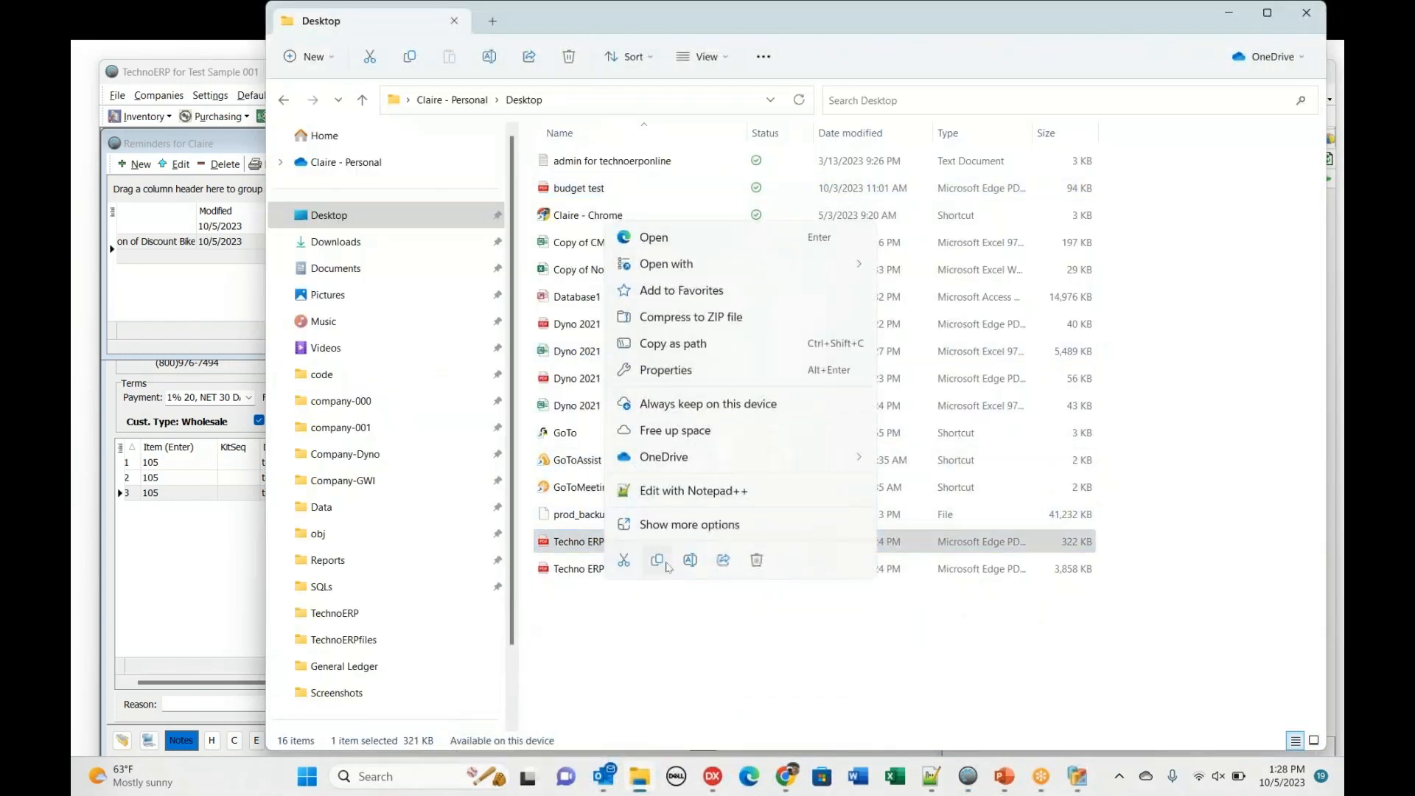
click(657, 562)
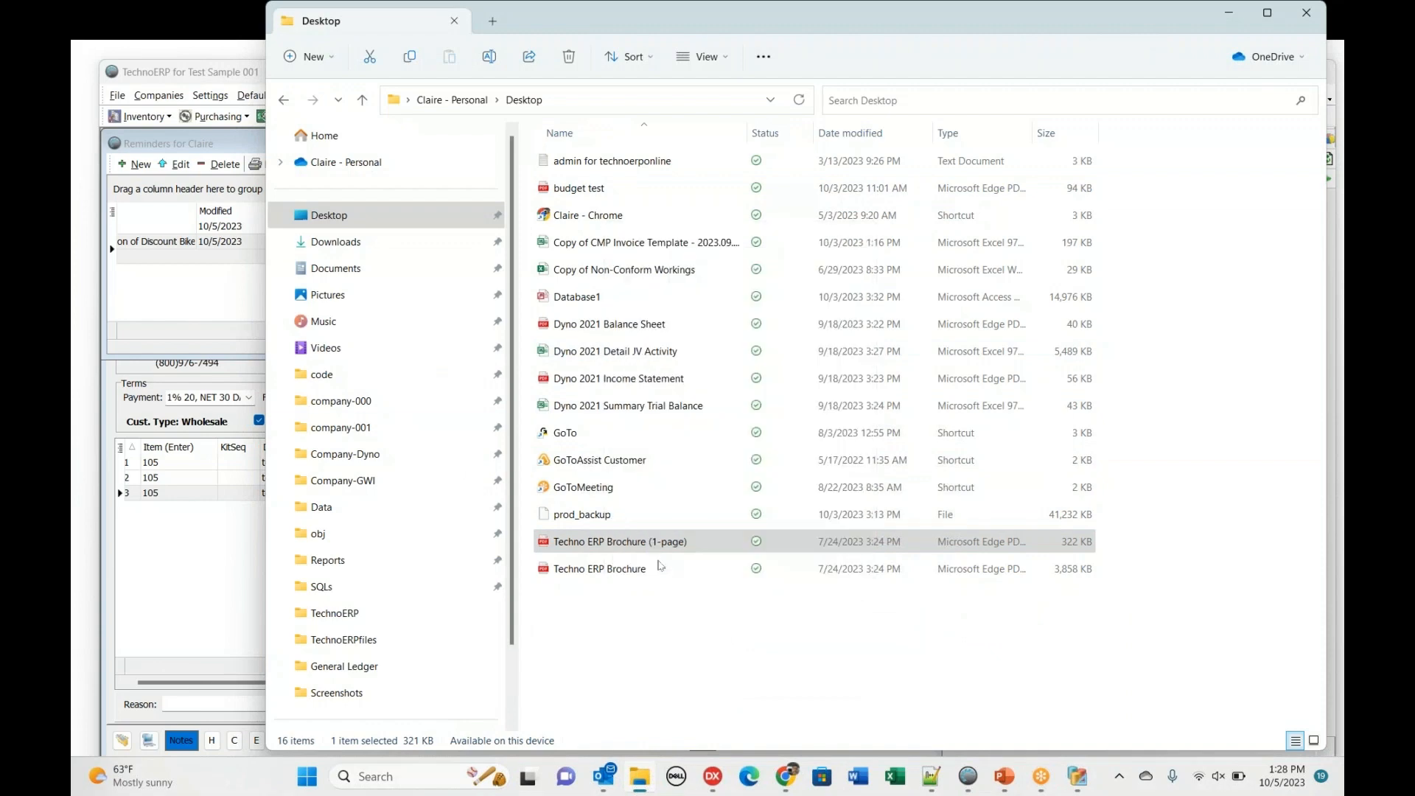
- Return to TechnoERP, paste the copied brochure into the reminder's Internal Note Docs, and accept the attachment
click(218, 282)
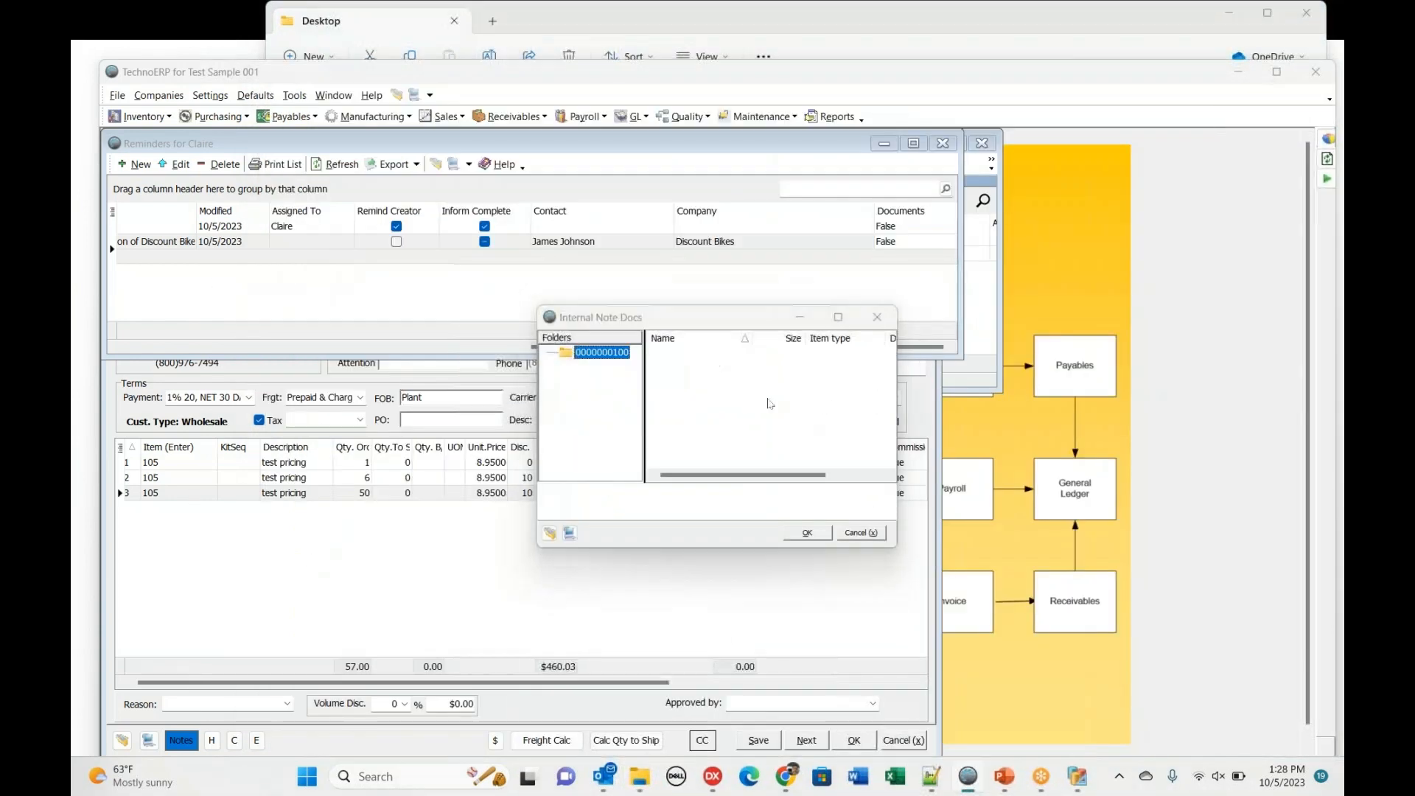
right_click(740, 373)
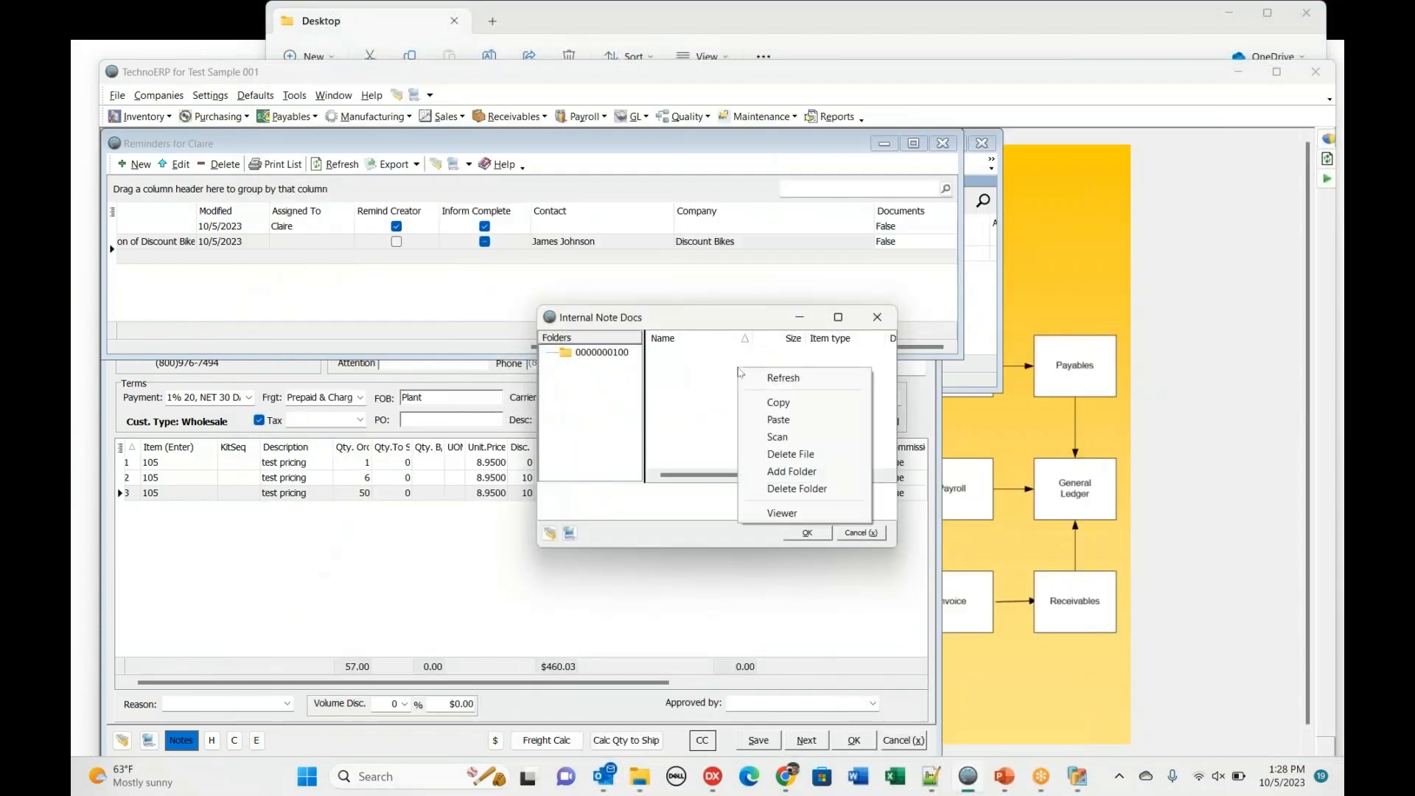
click(767, 423)
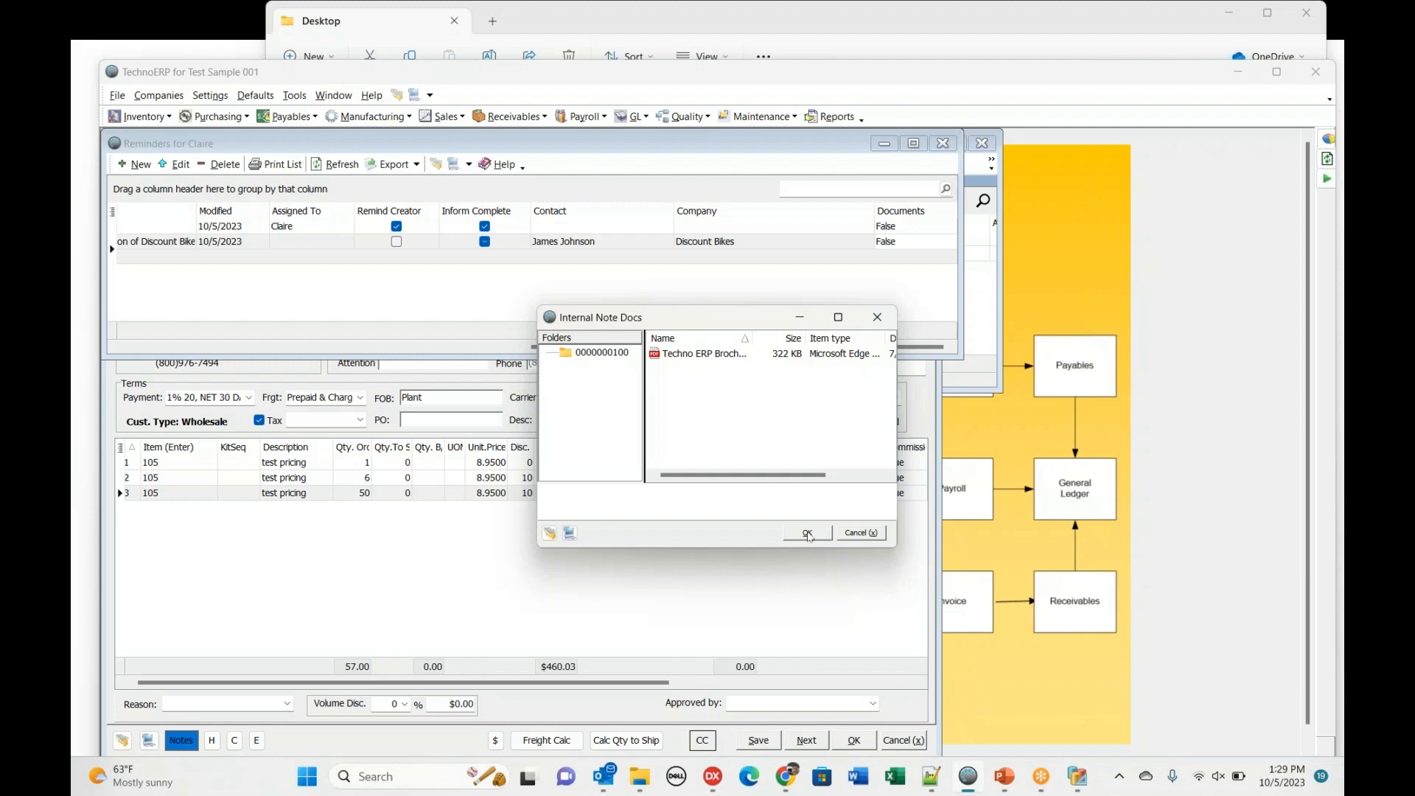
click(808, 534)
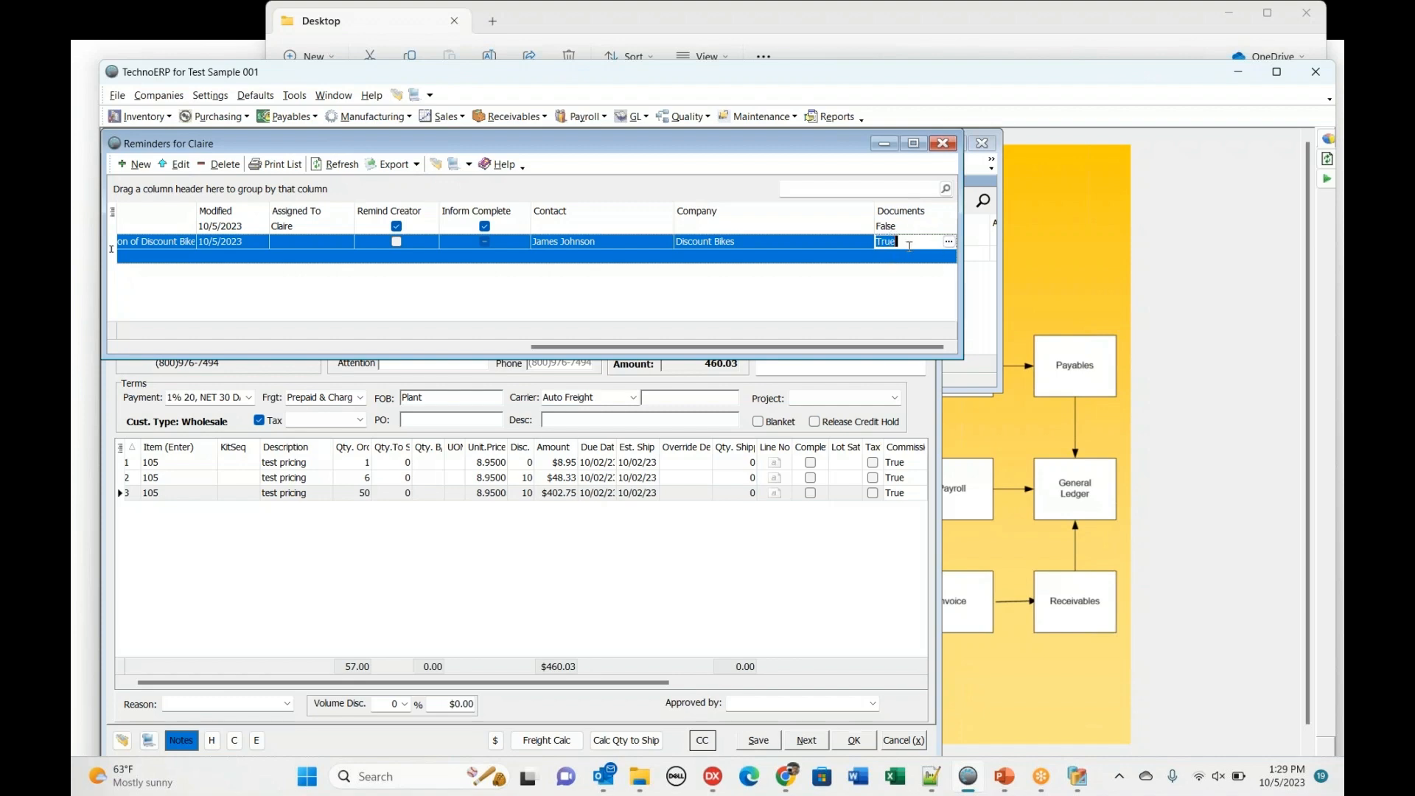
- Compare the Documents values of both reminders, view the email follow-up's attached file, and close its documents without changes
click(912, 231)
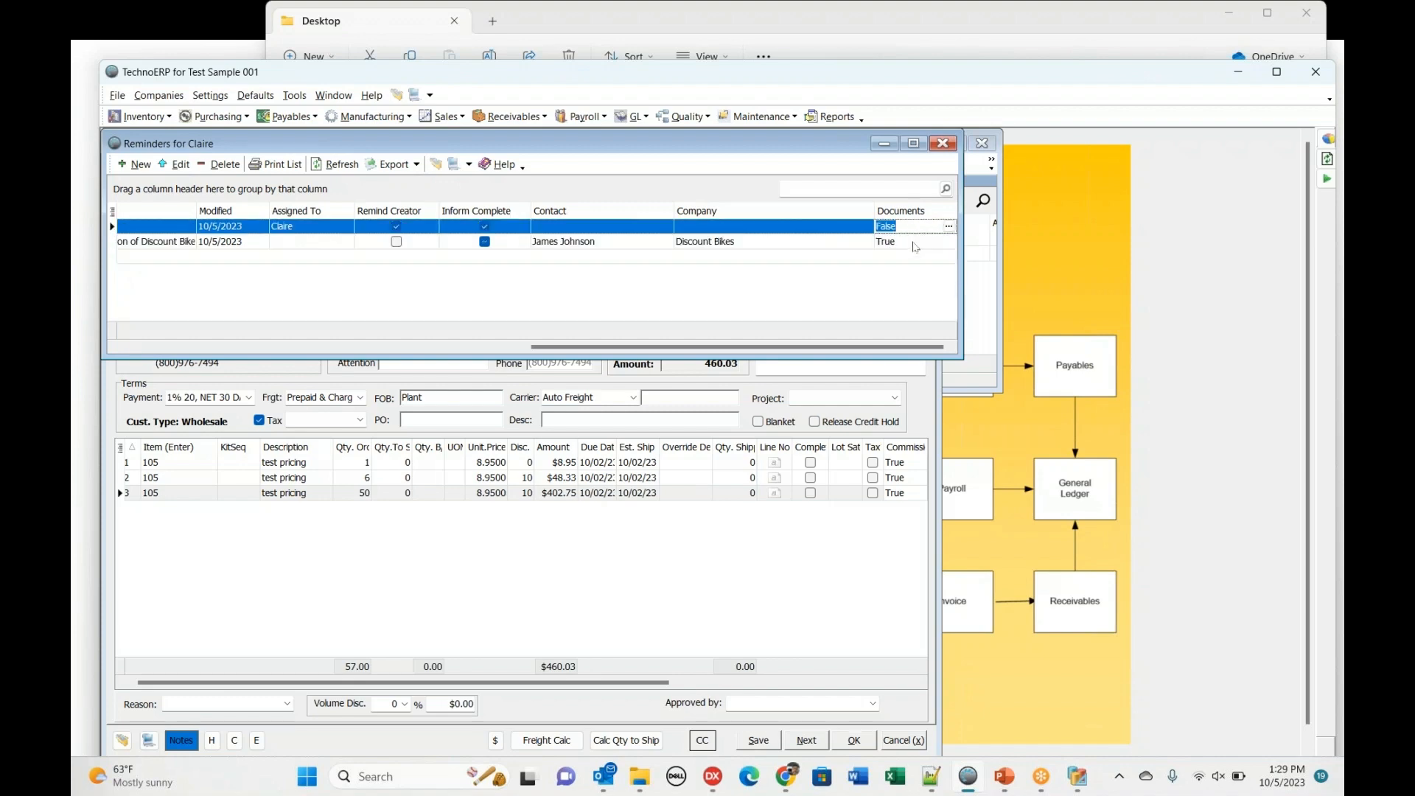
click(915, 242)
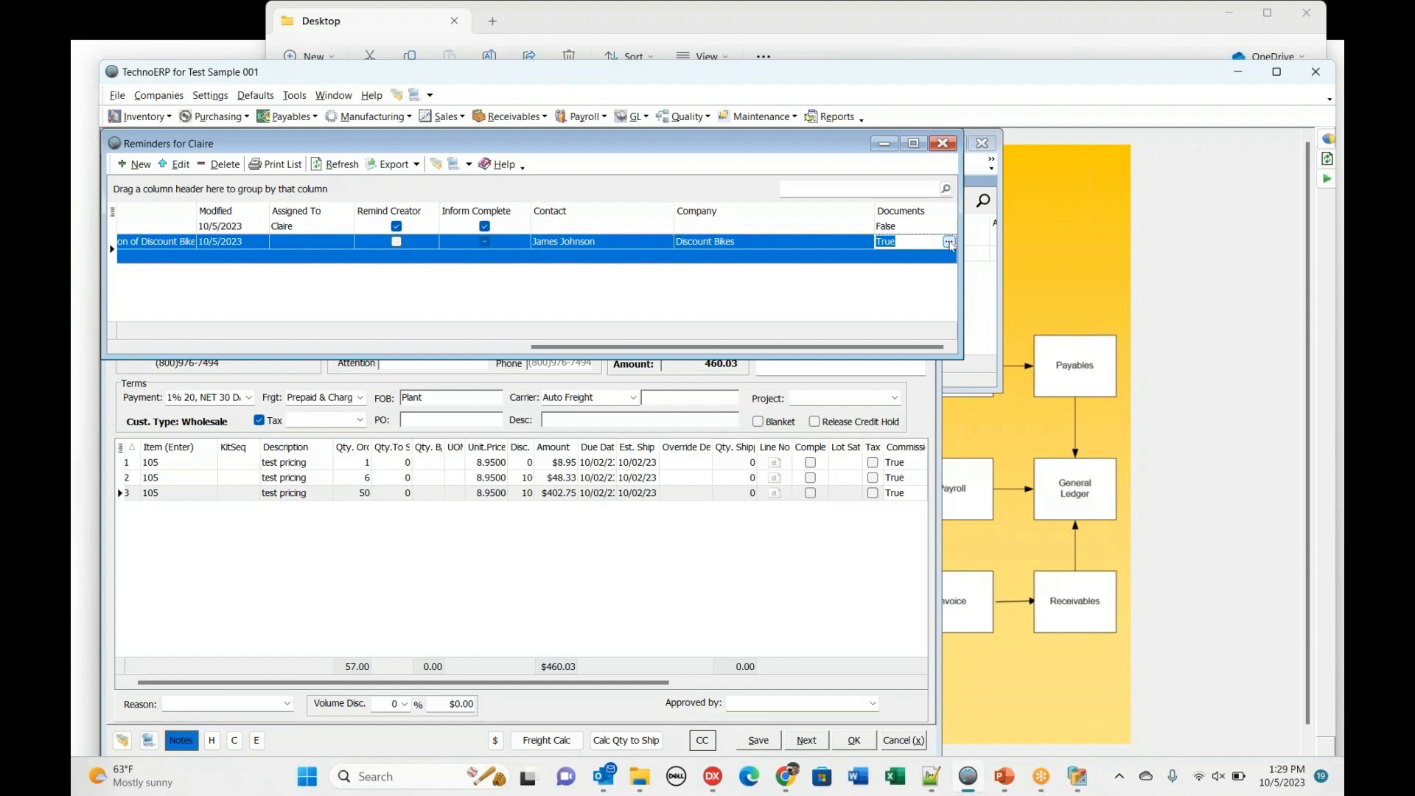
click(948, 243)
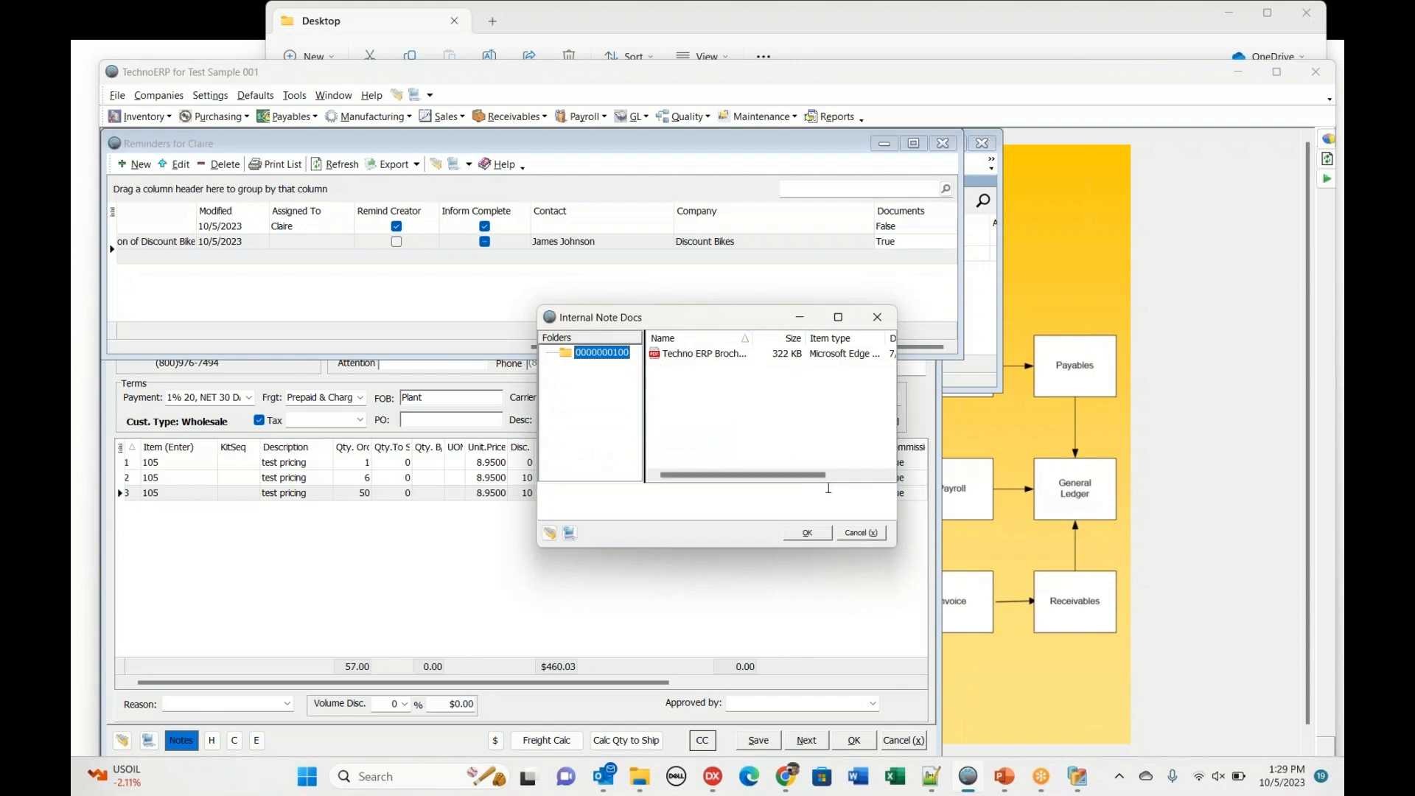
click(863, 532)
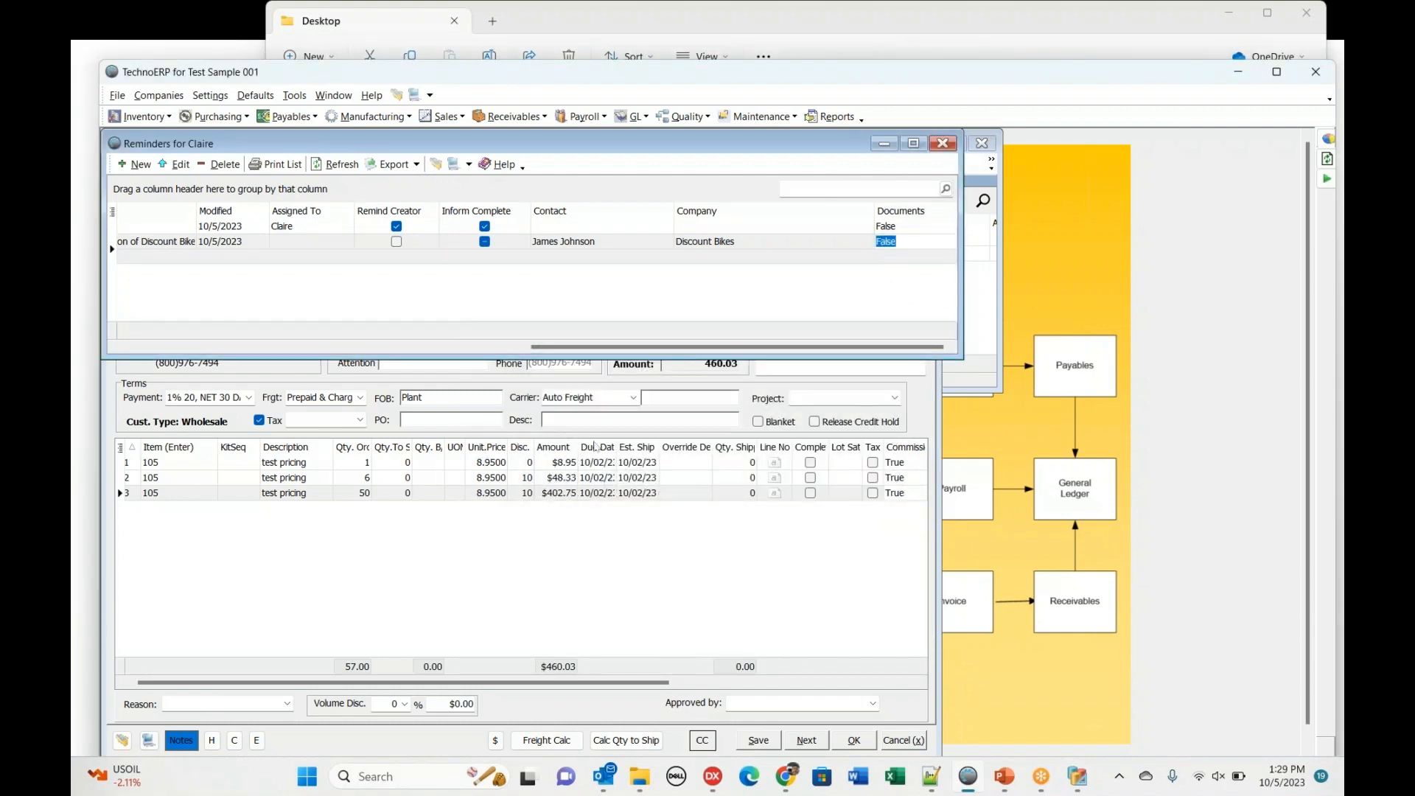
- Read the note text of the email follow-up reminder and close it without changes
click(268, 347)
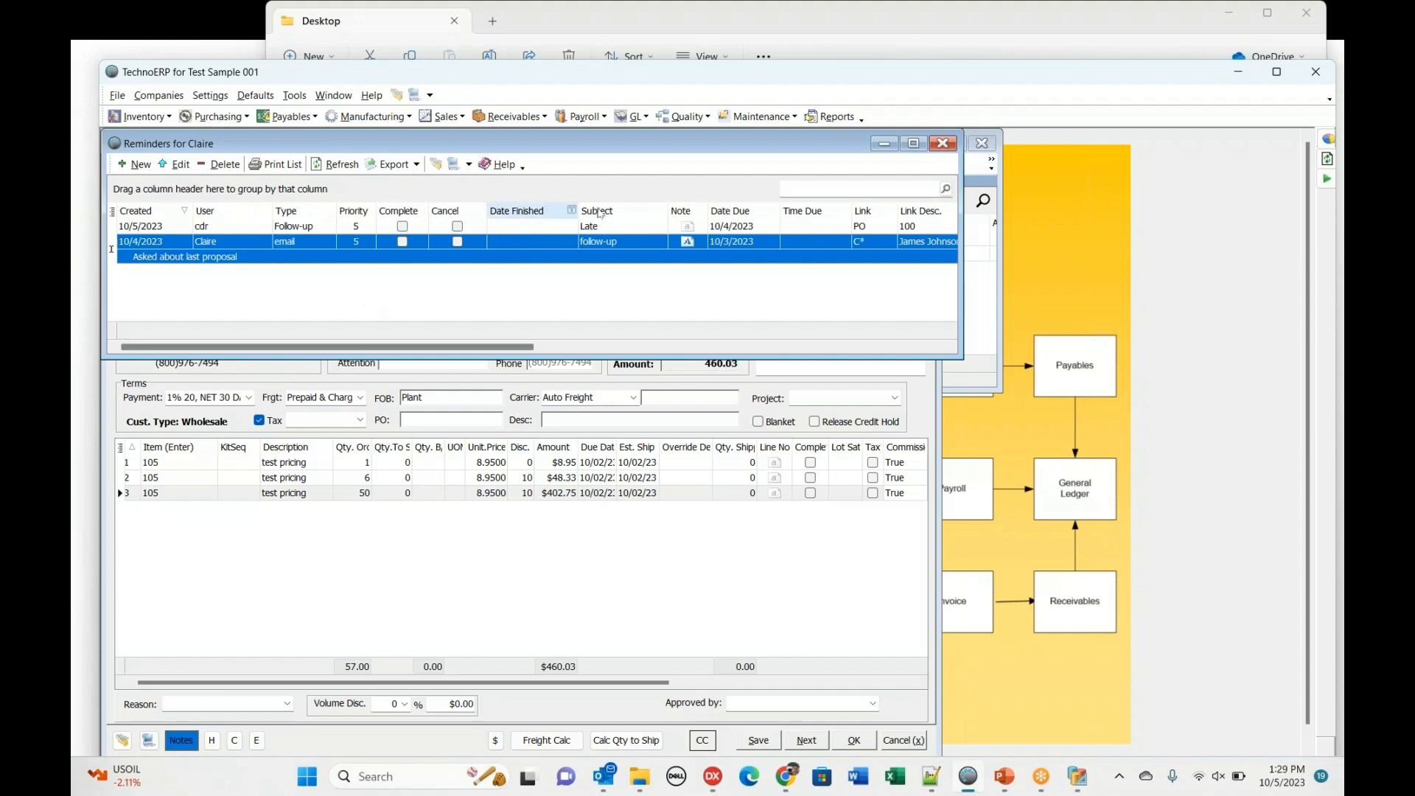
click(685, 244)
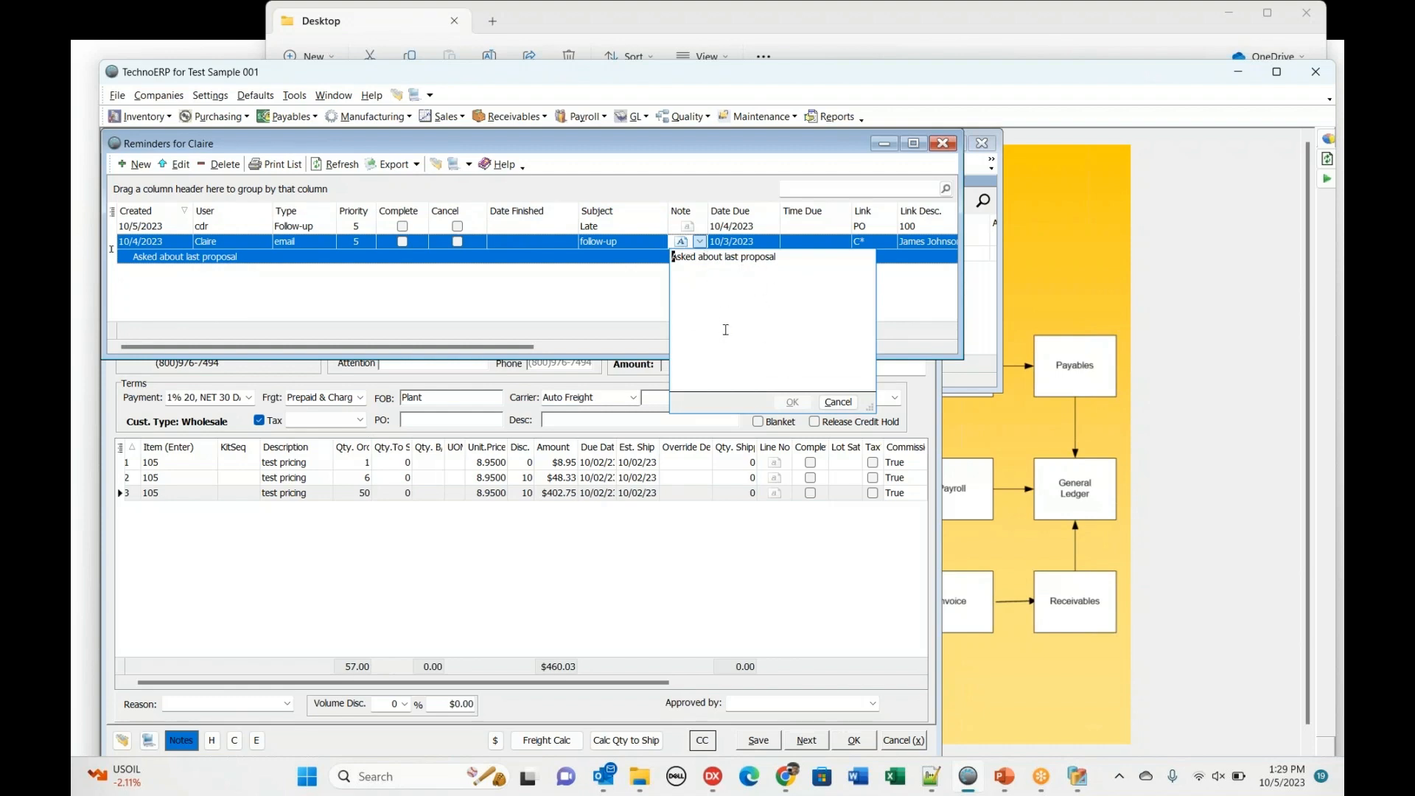
click(840, 402)
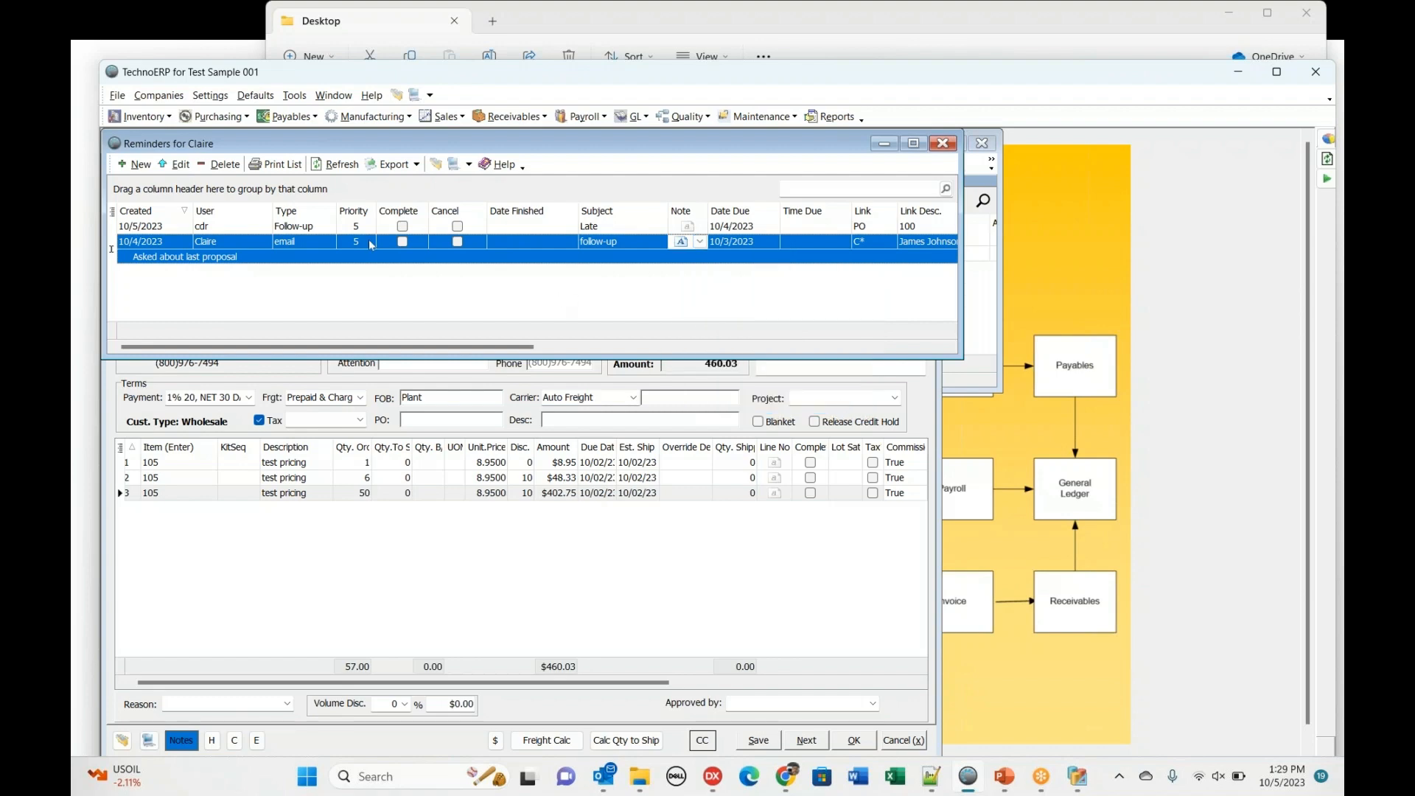
- Check which columns can be shown in the reminders list, and close the reminders window
click(113, 212)
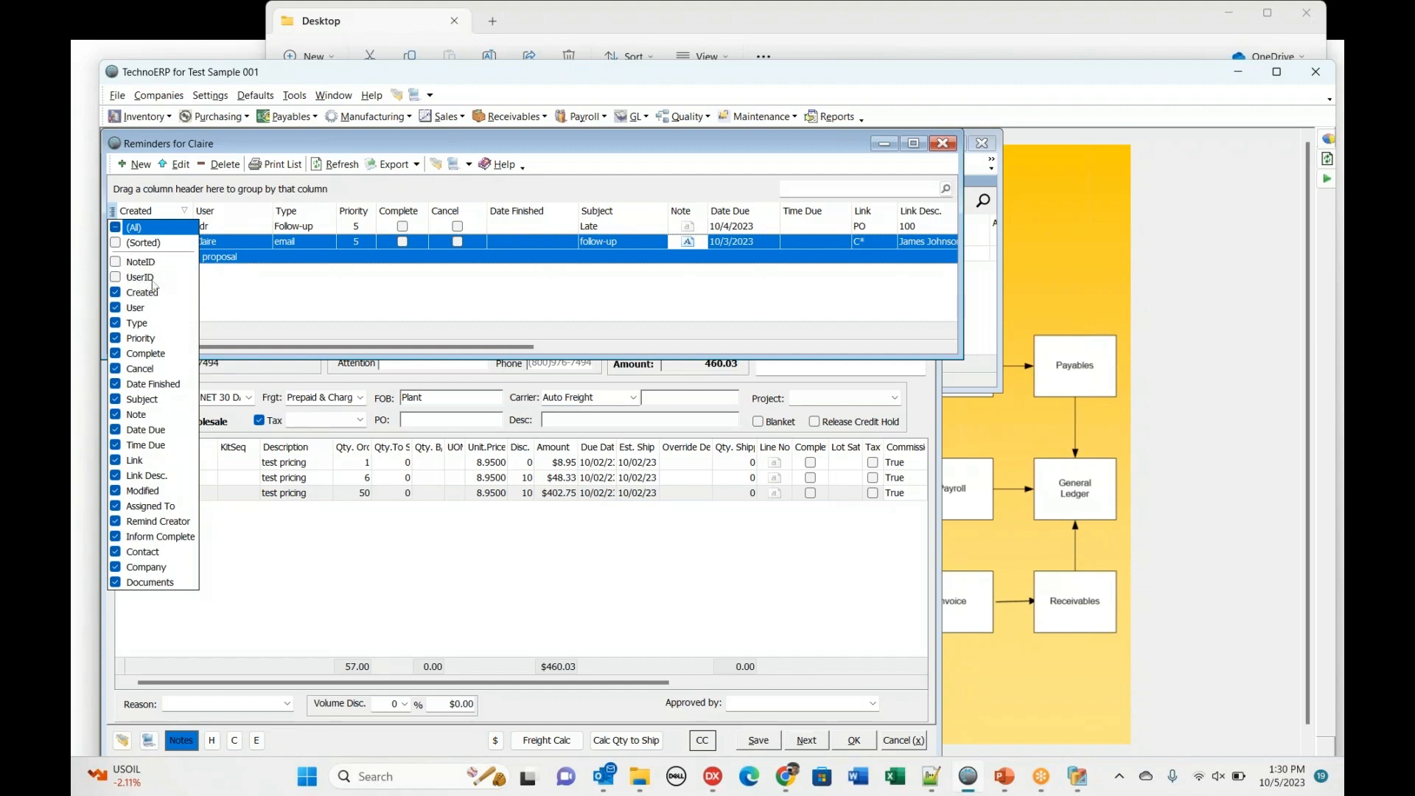
click(275, 286)
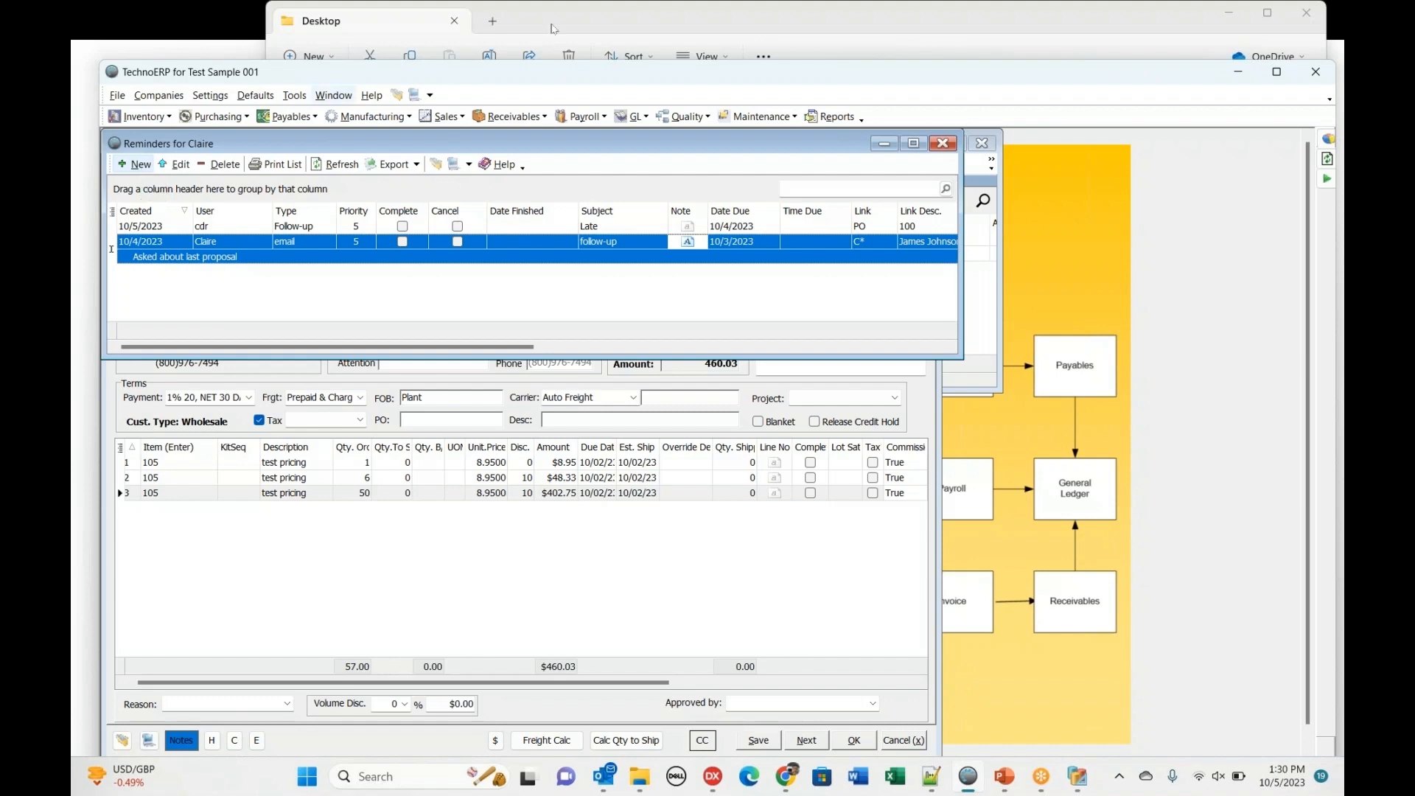
click(944, 144)
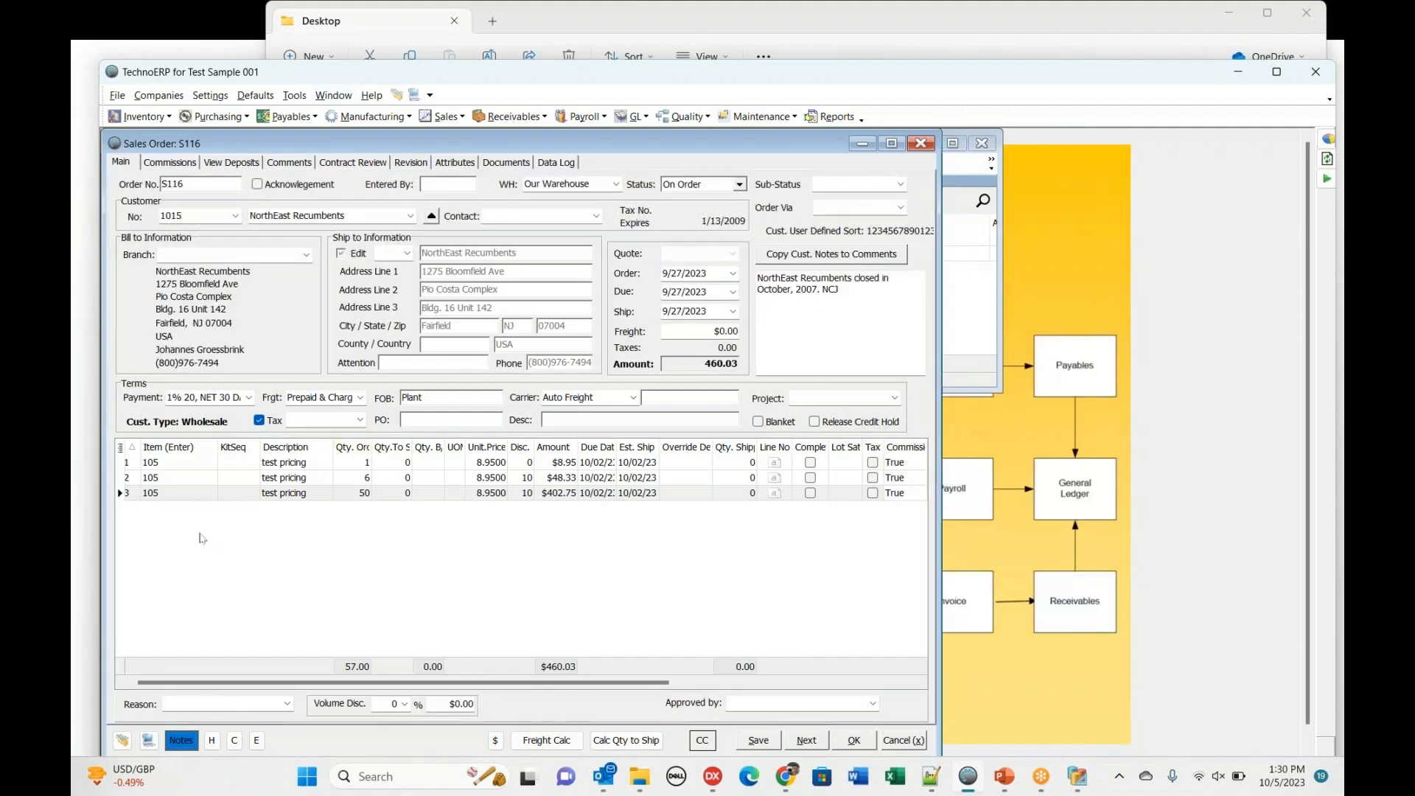
- Review the internal notes for sales order S116 in a widened window, and close them
click(181, 740)
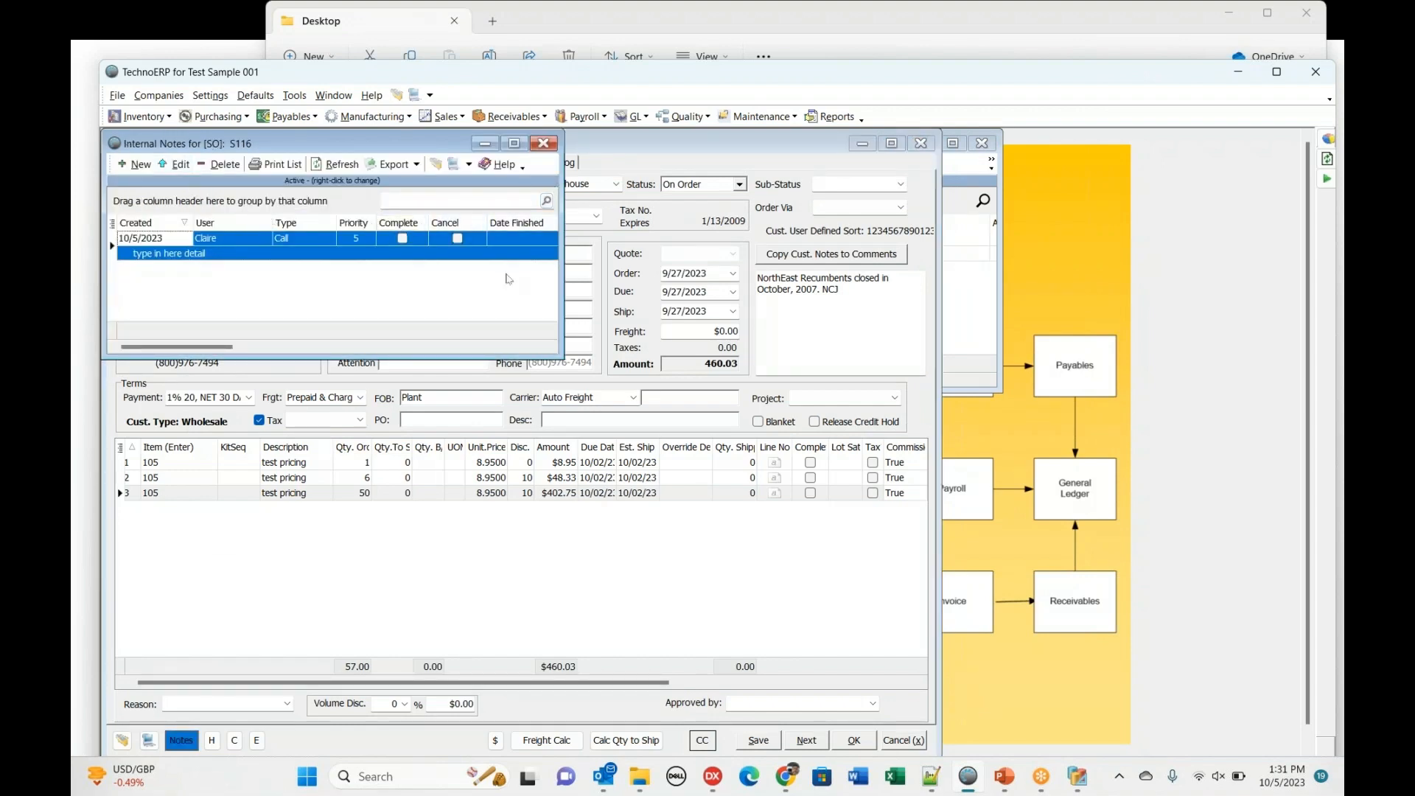
drag(563, 250, 965, 250)
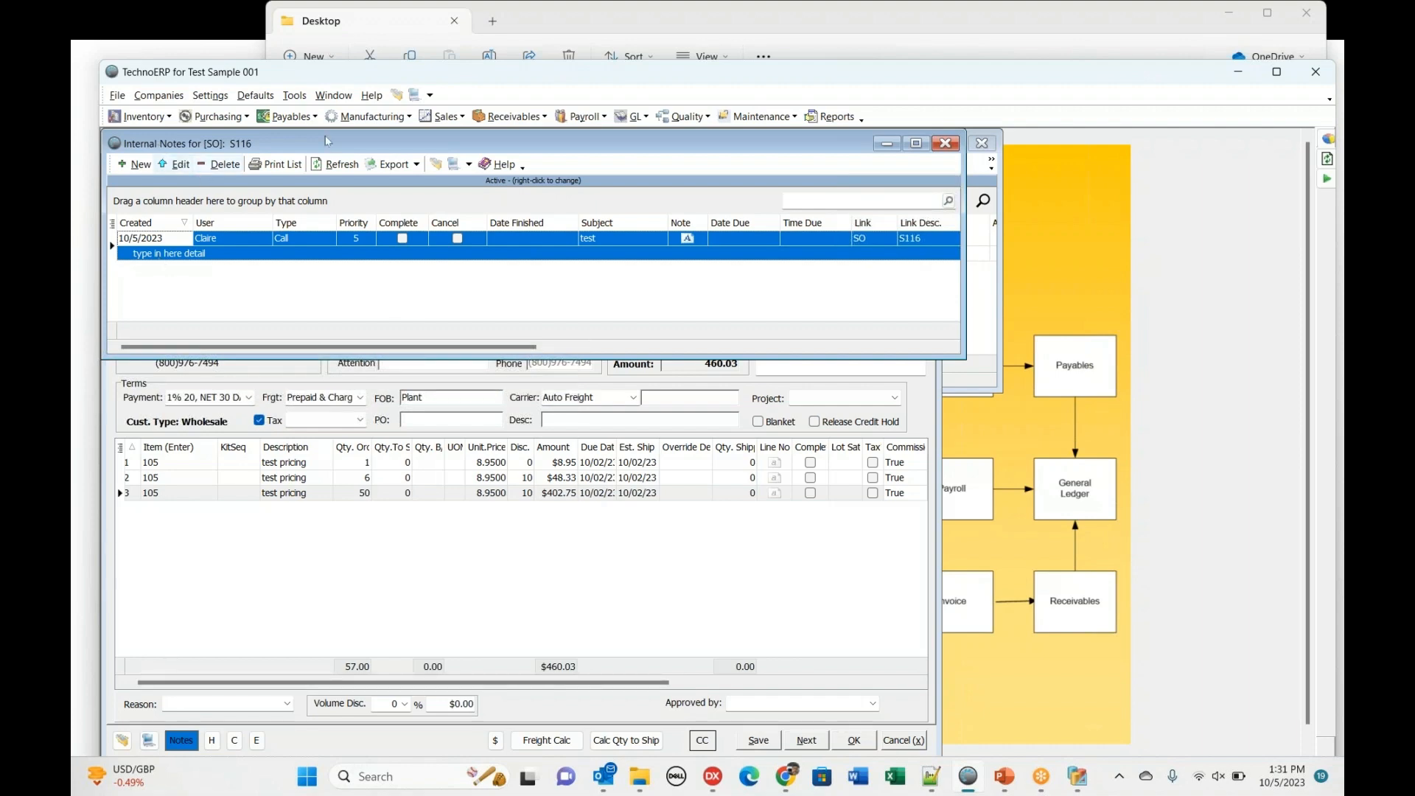
click(945, 143)
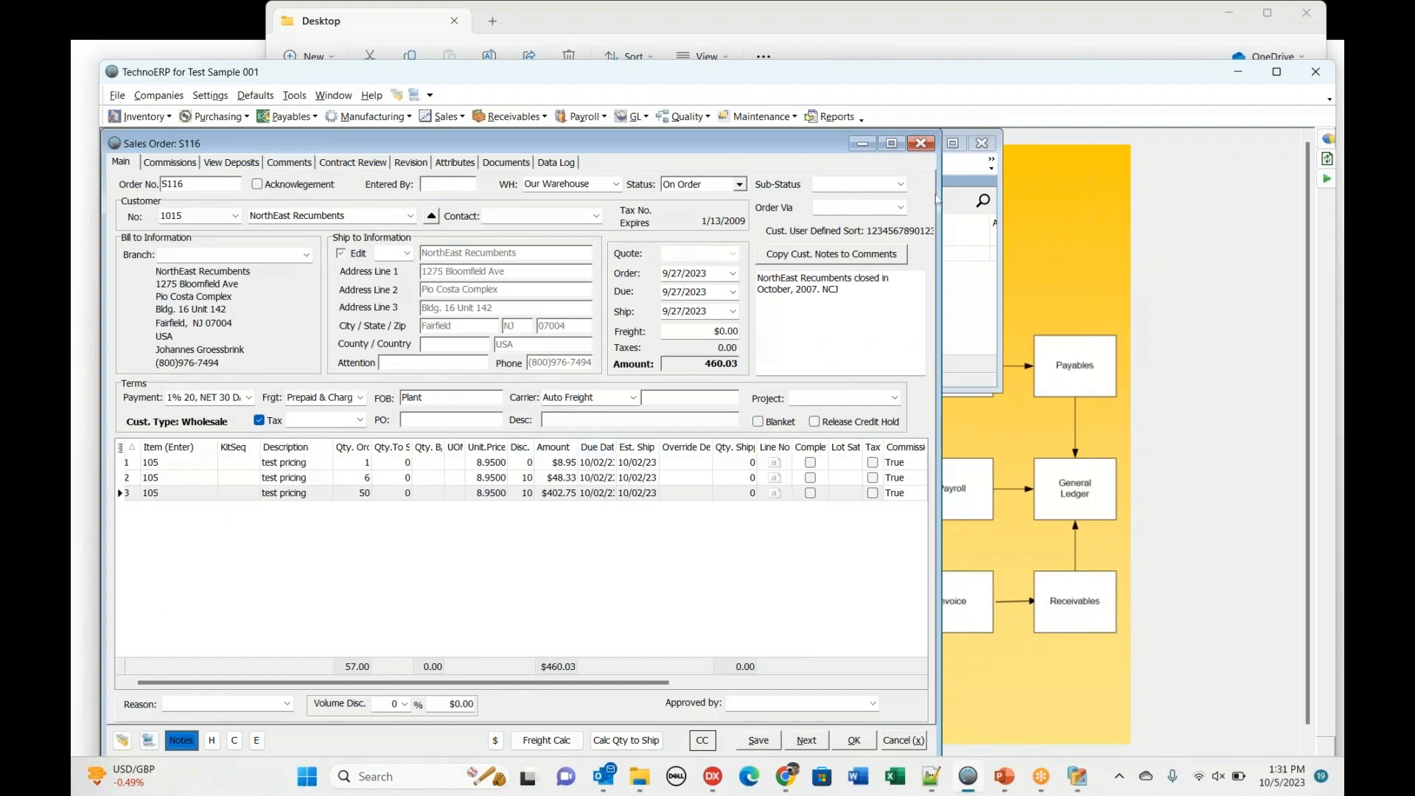
- Close sales order S116 with its changes saved, and open item 1001521 from the inventory items list
click(921, 143)
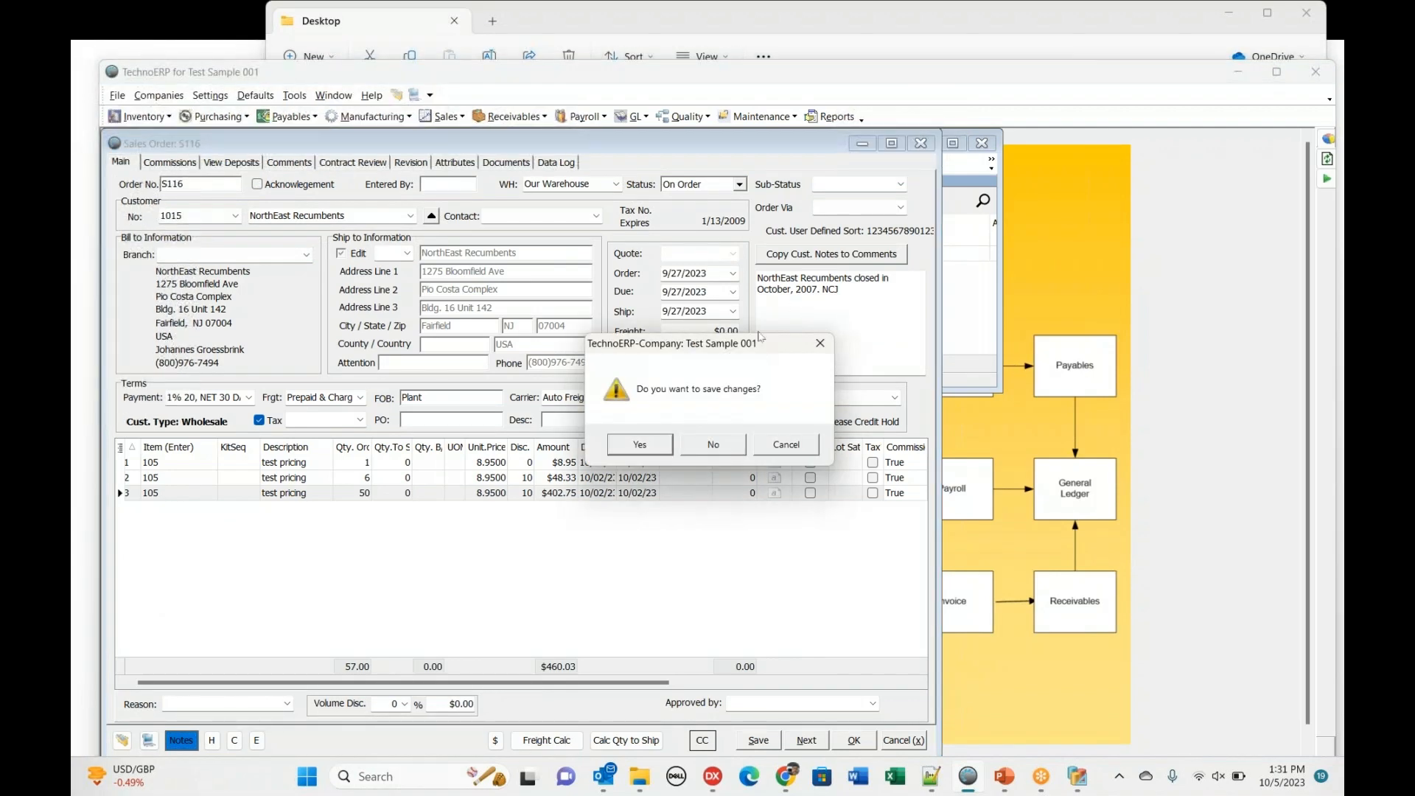
click(658, 445)
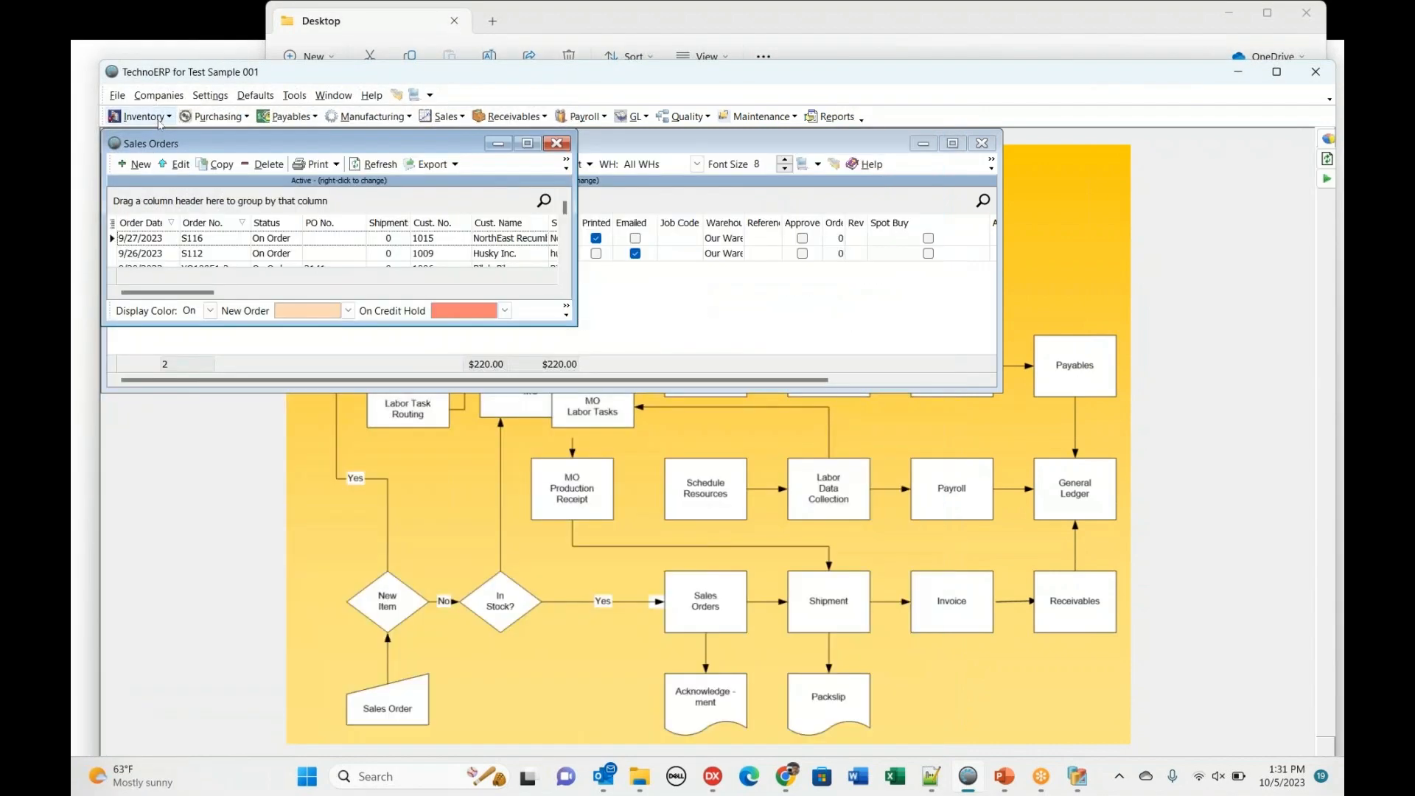
click(159, 120)
click(153, 138)
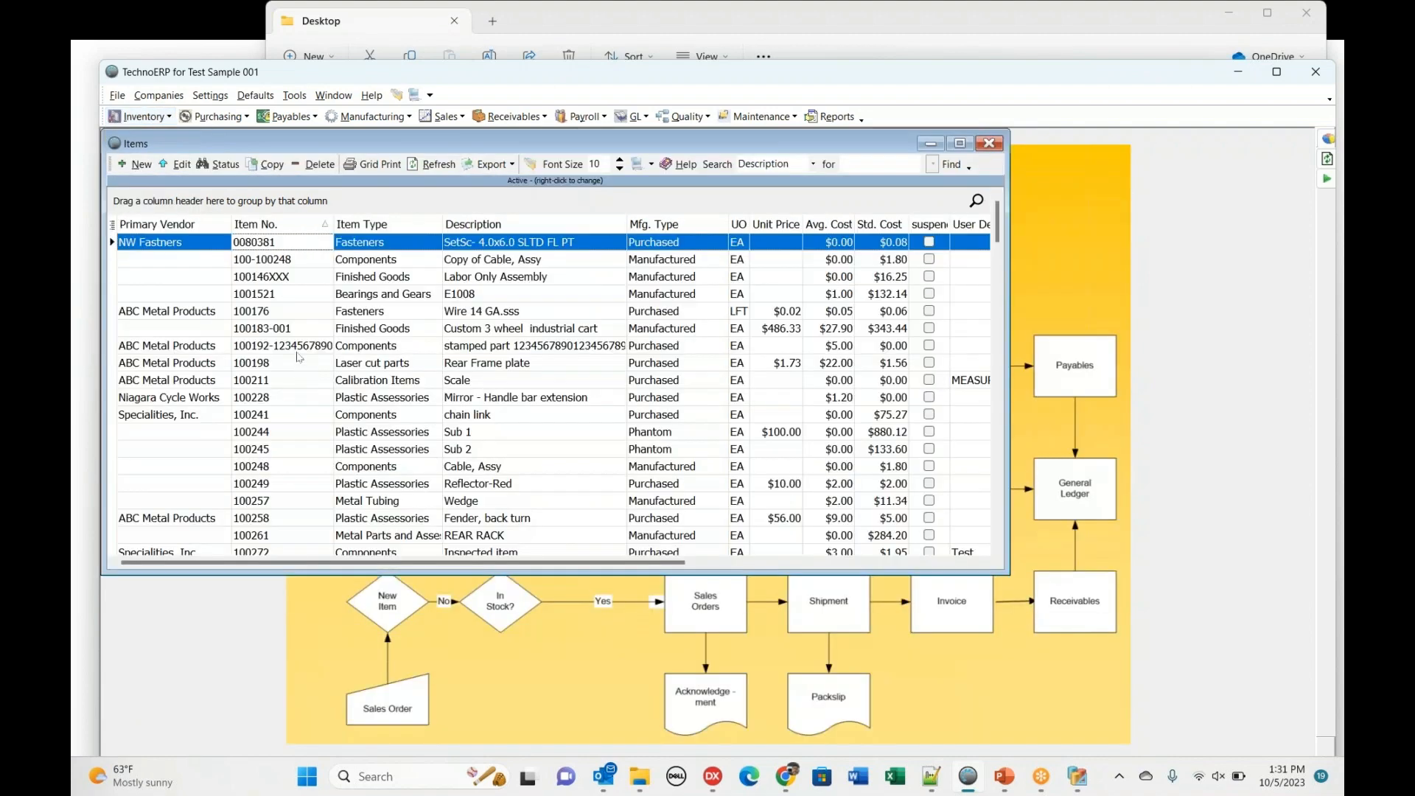
click(330, 300)
double_click(330, 300)
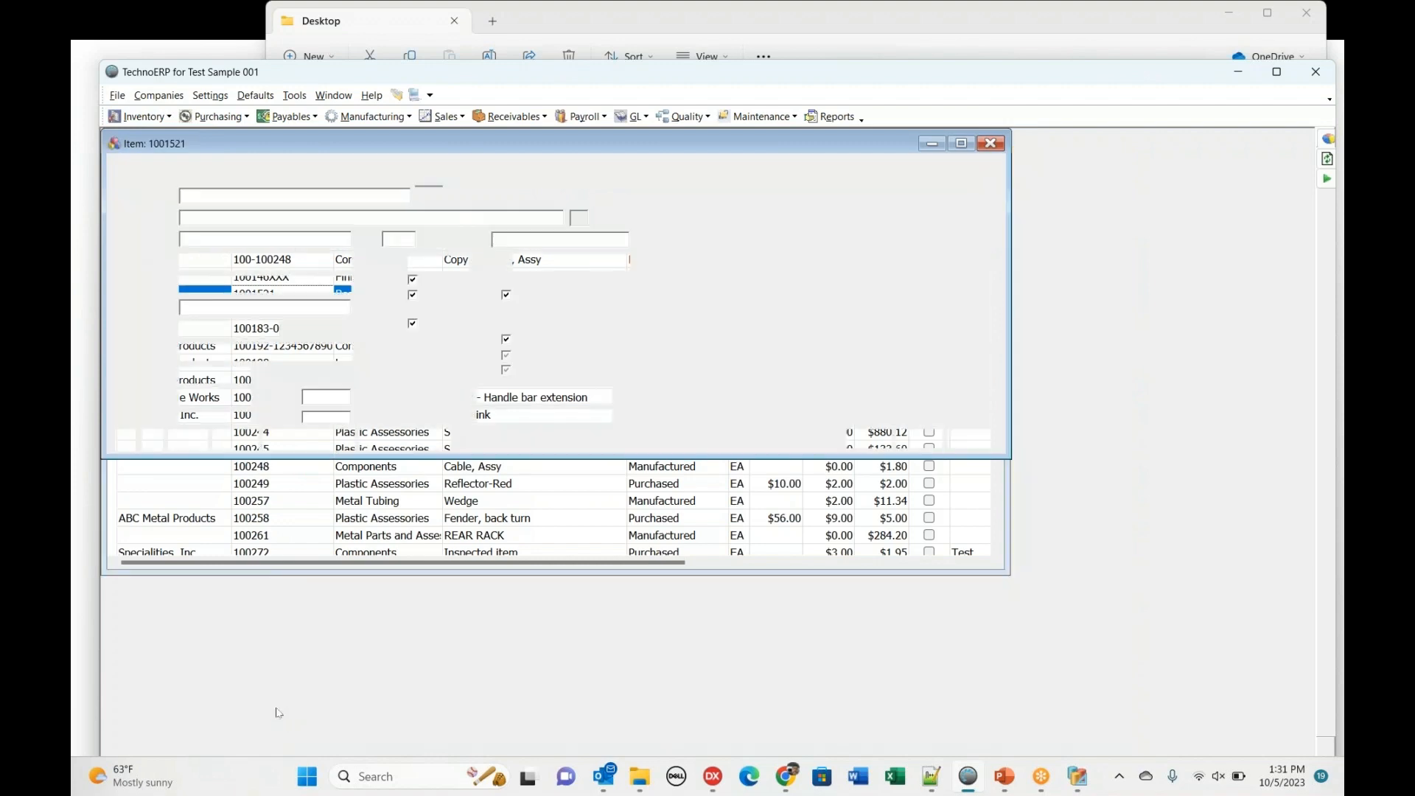
- Add a blank internal note to item 1001521 in a widened notes window, and close the notes and the item
click(188, 441)
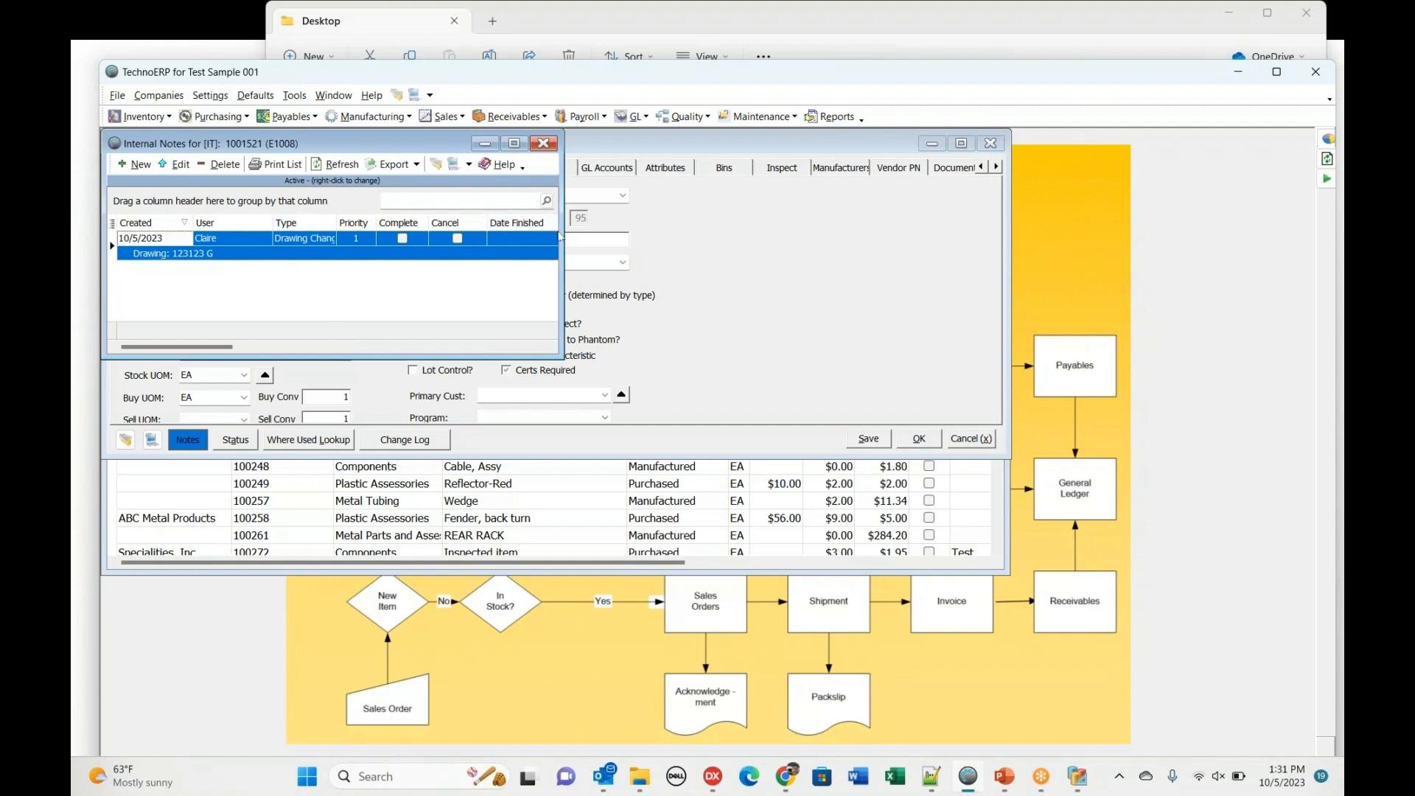
drag(559, 235, 1022, 229)
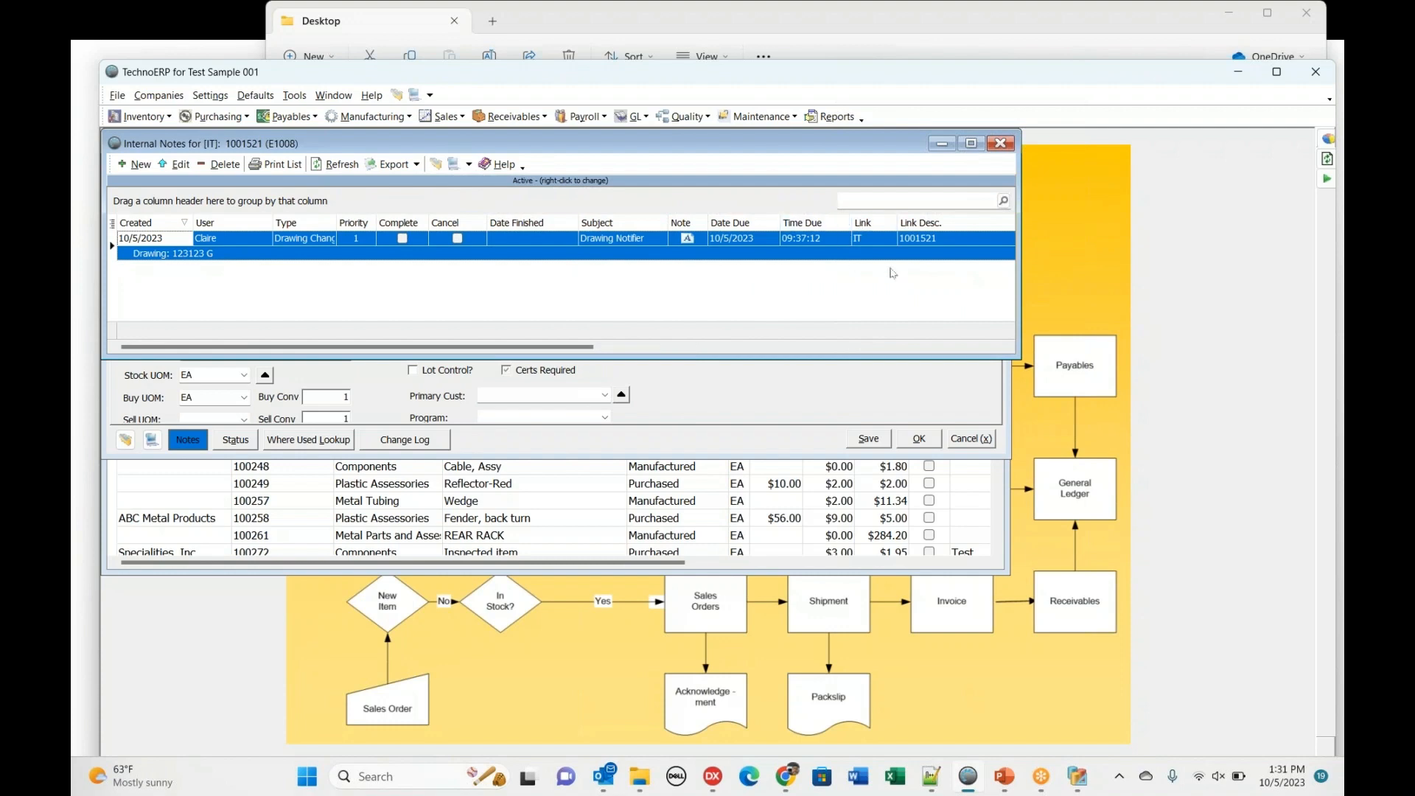
click(134, 163)
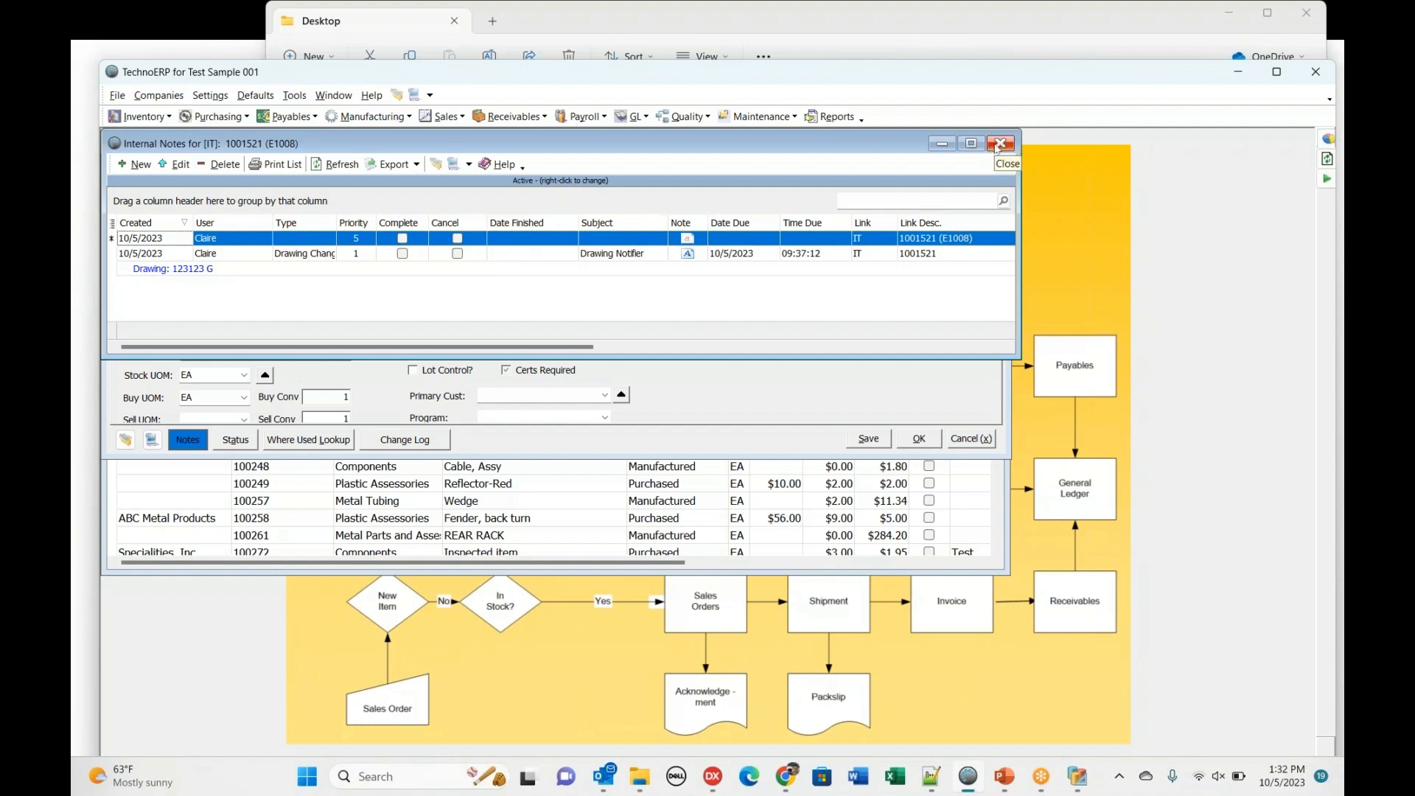
click(999, 144)
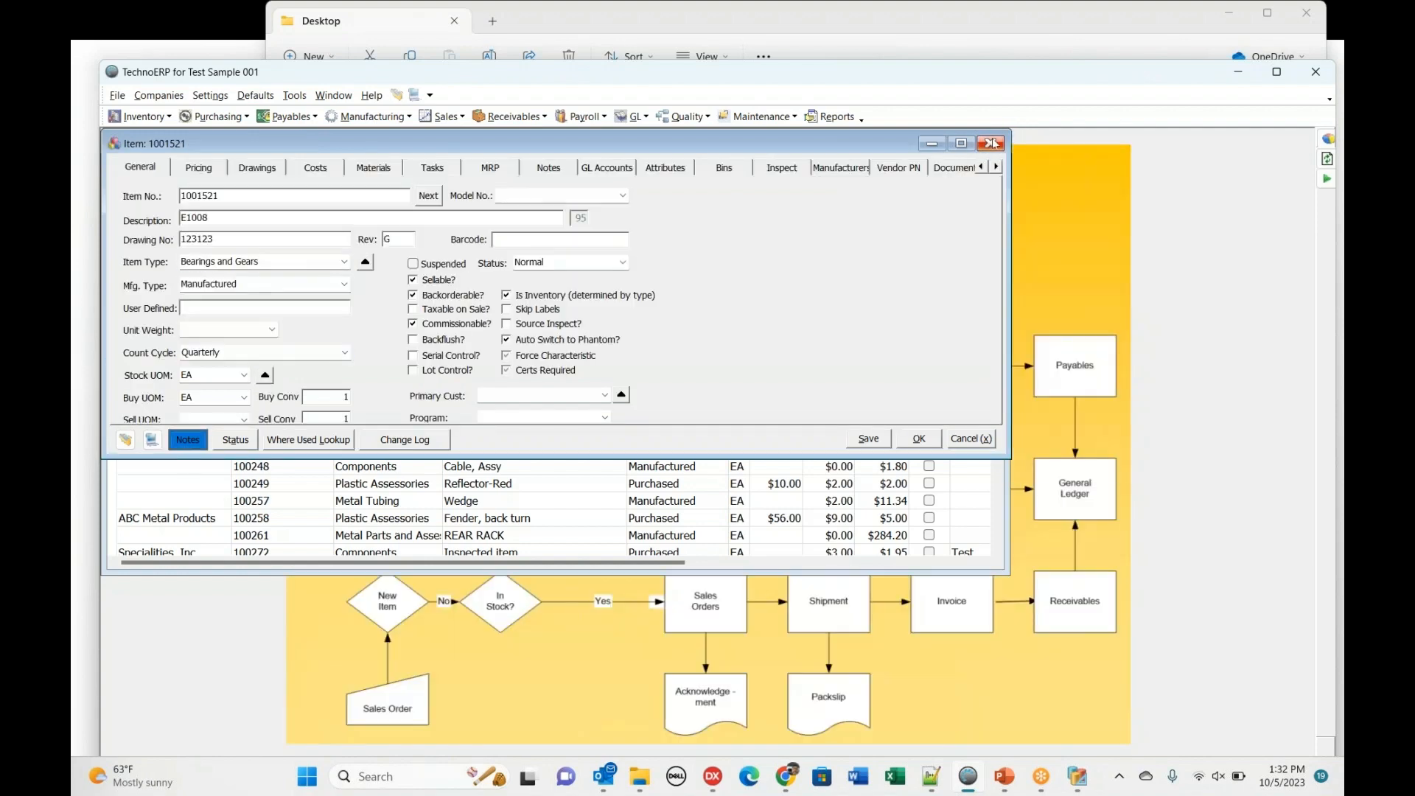
click(993, 144)
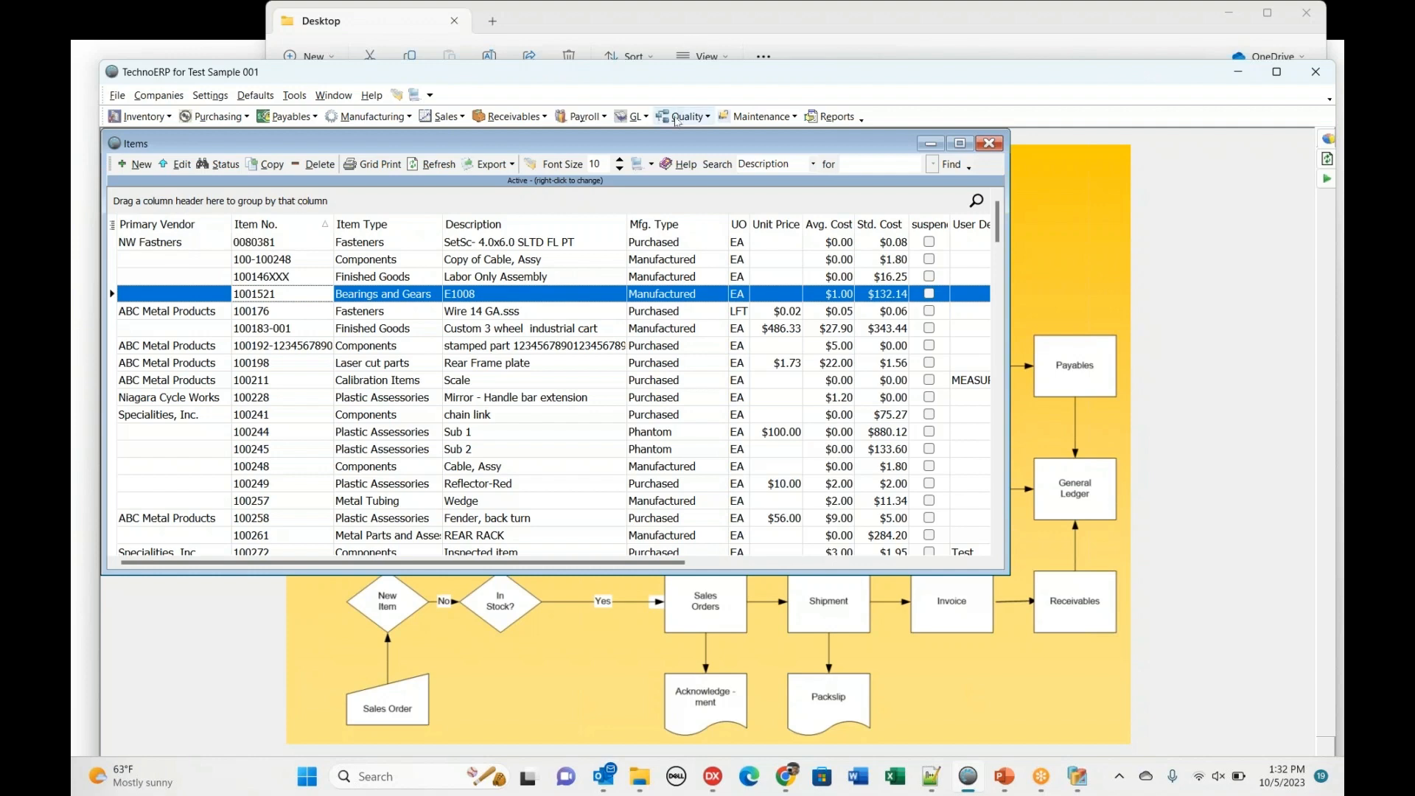
- Open non-conformance record NC1030 and show its internal notes in a window moved clear of the record's header
click(682, 116)
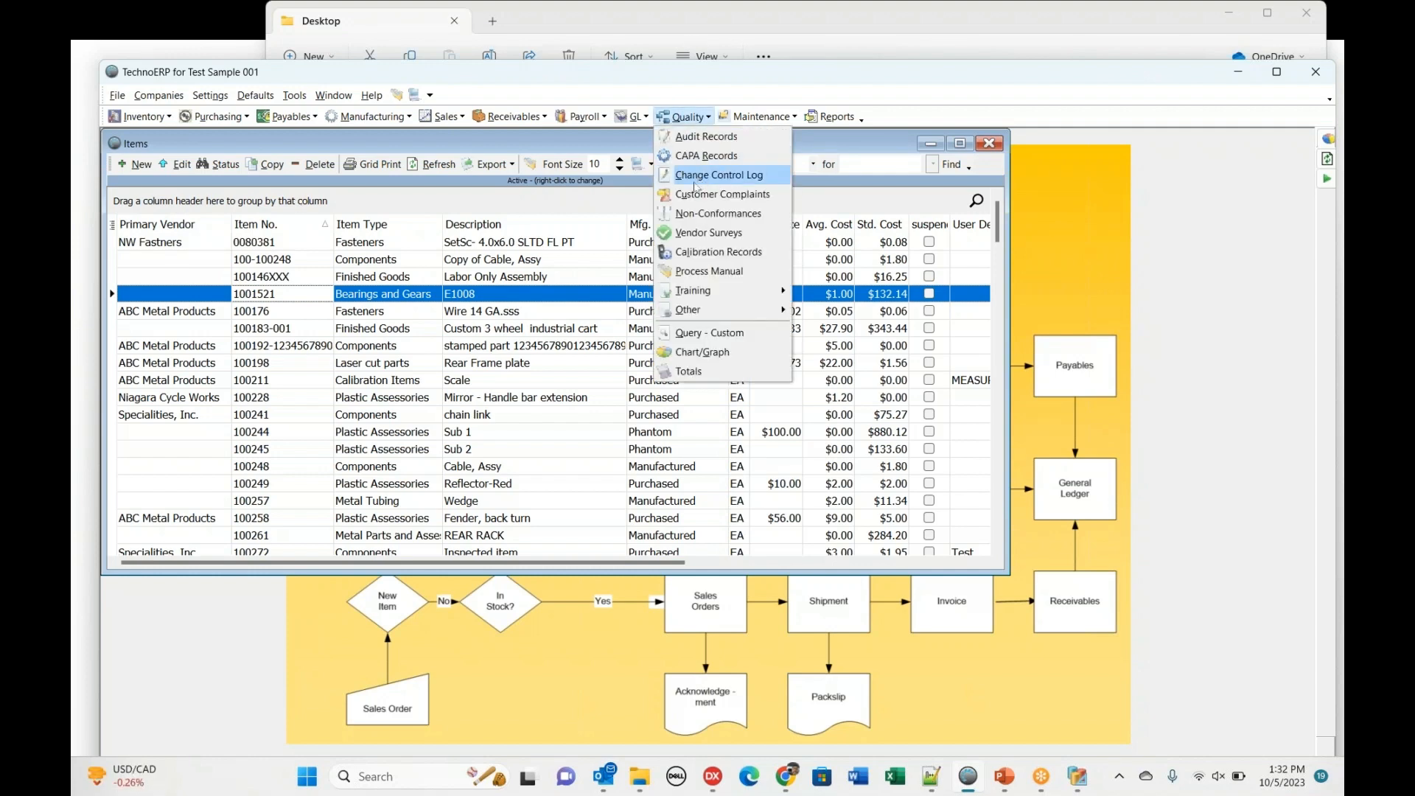
click(681, 214)
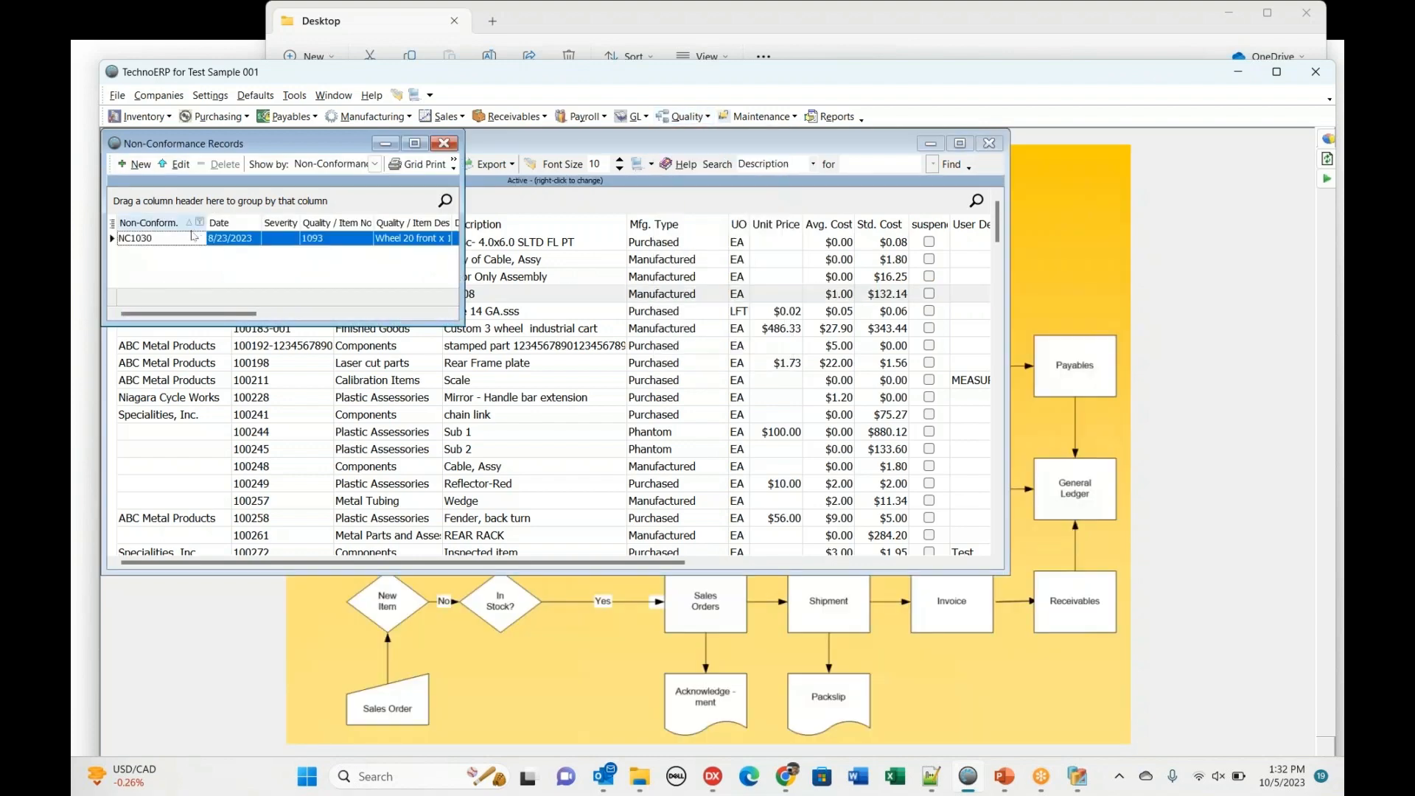
double_click(190, 237)
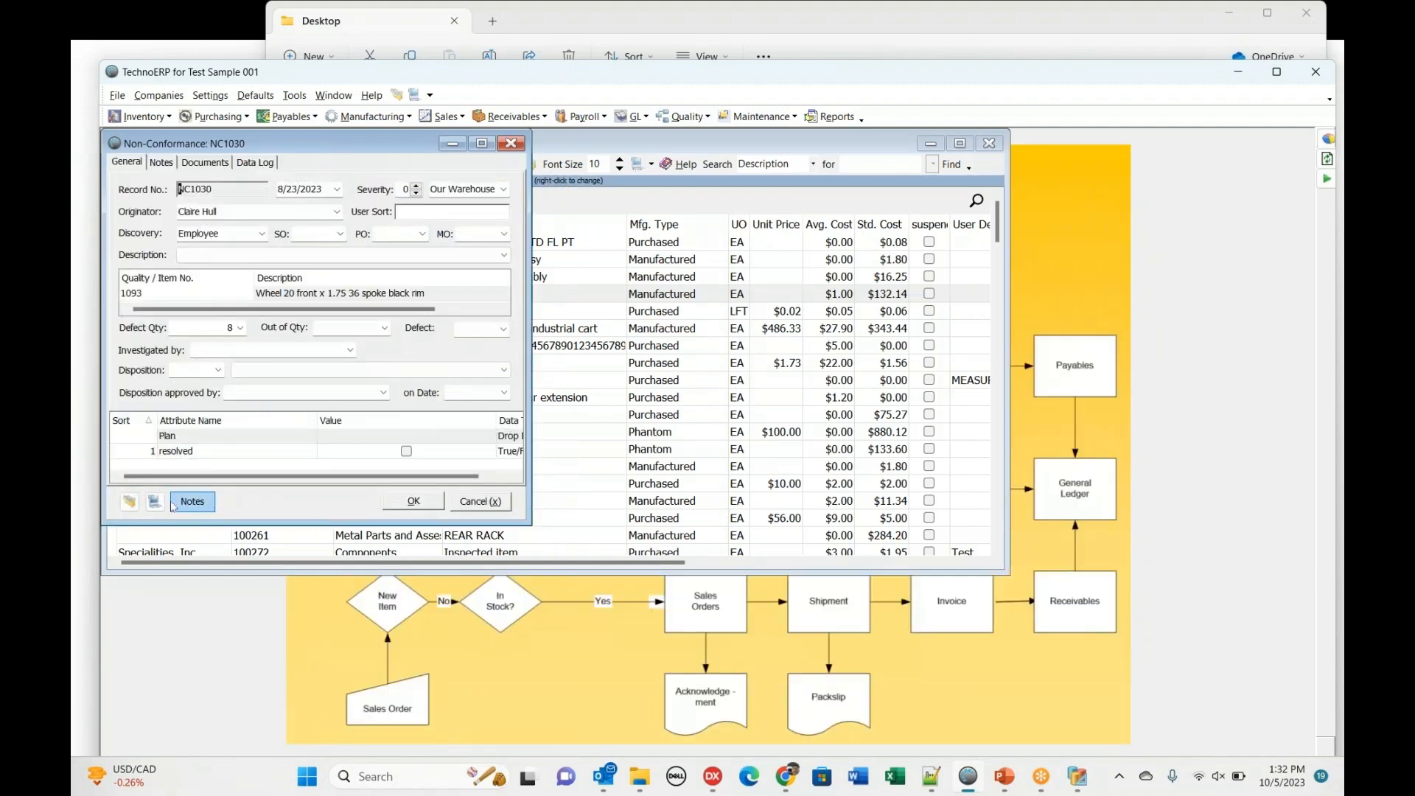
click(194, 504)
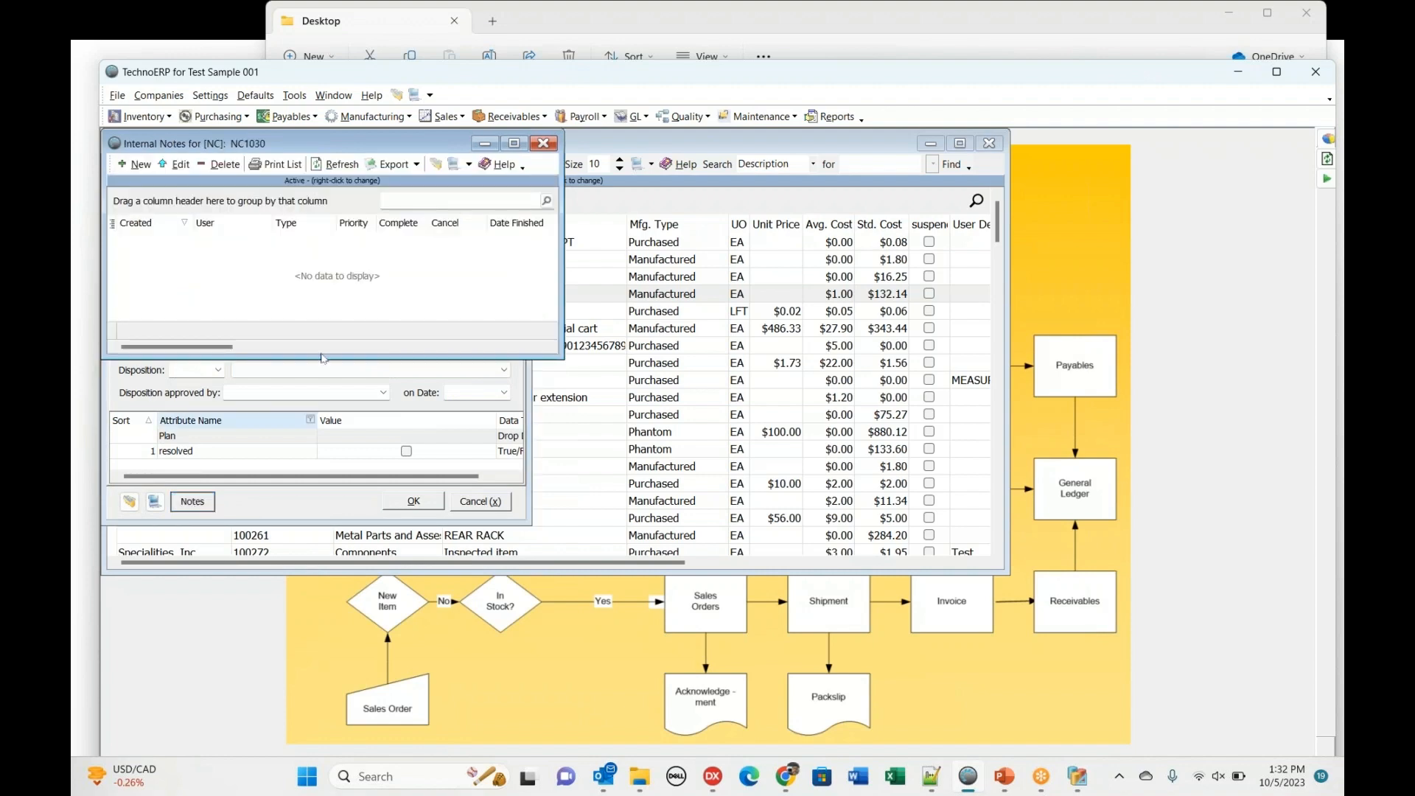
drag(359, 147, 464, 236)
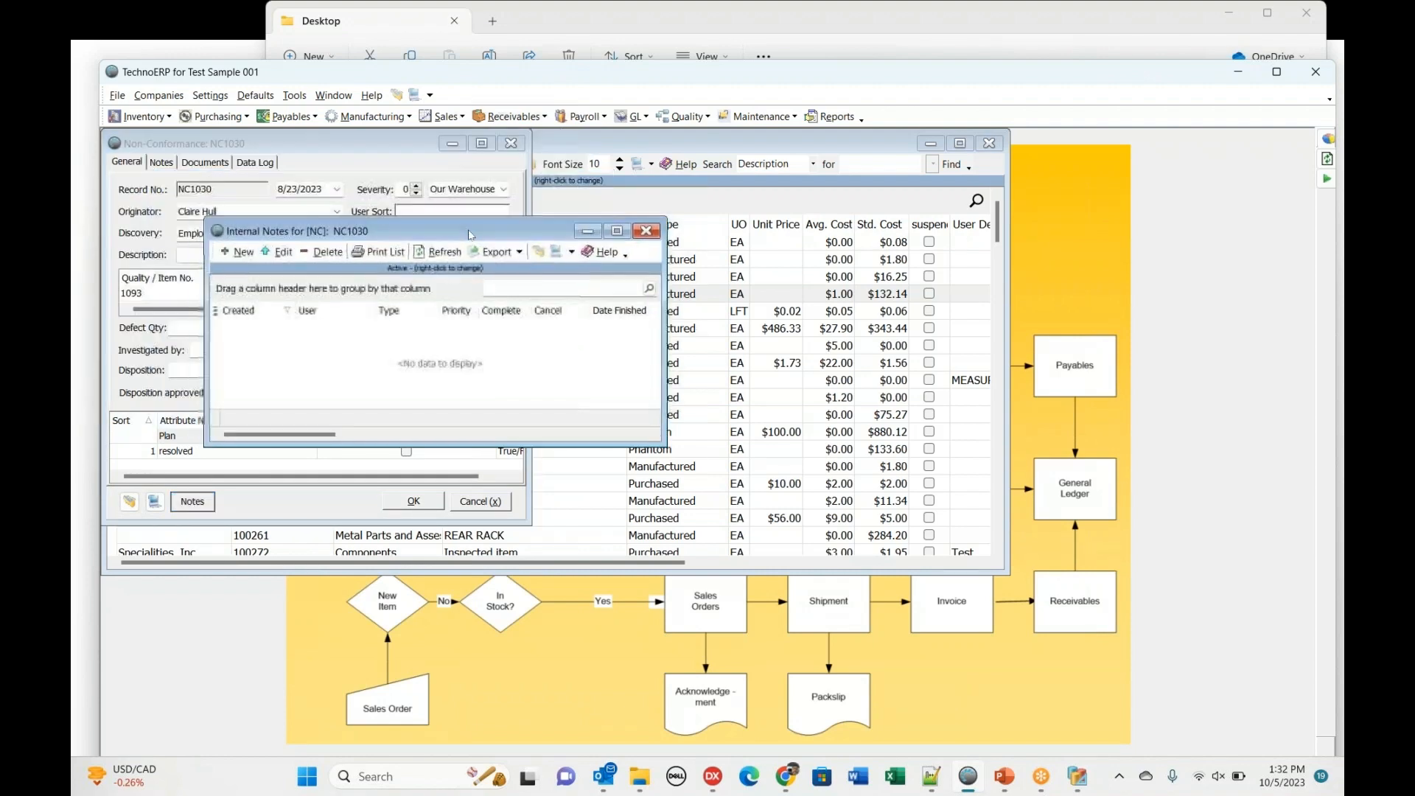
- Add a blank internal note to NC1030, widen the notes window, and close the notes and the non-conformance records
click(241, 254)
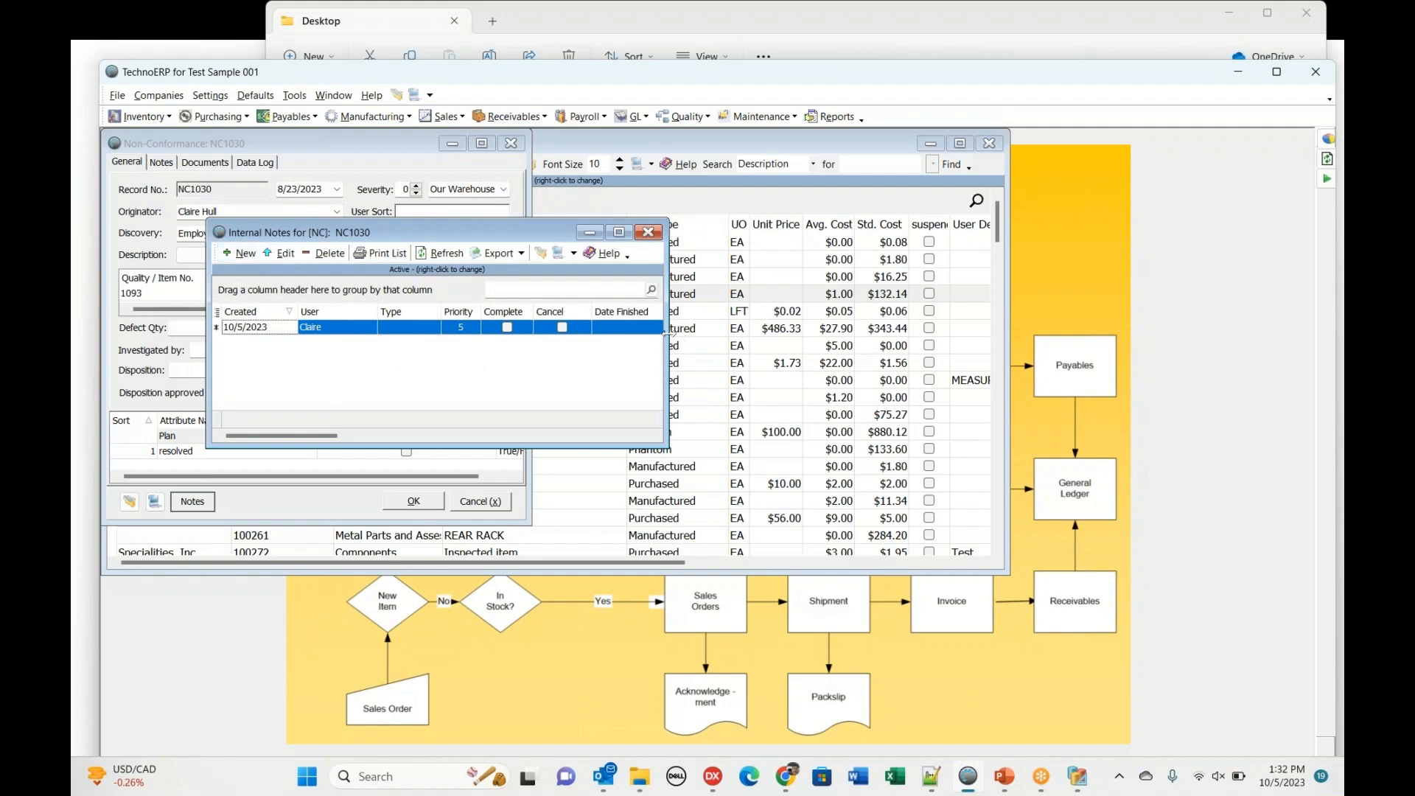
drag(667, 333, 1042, 346)
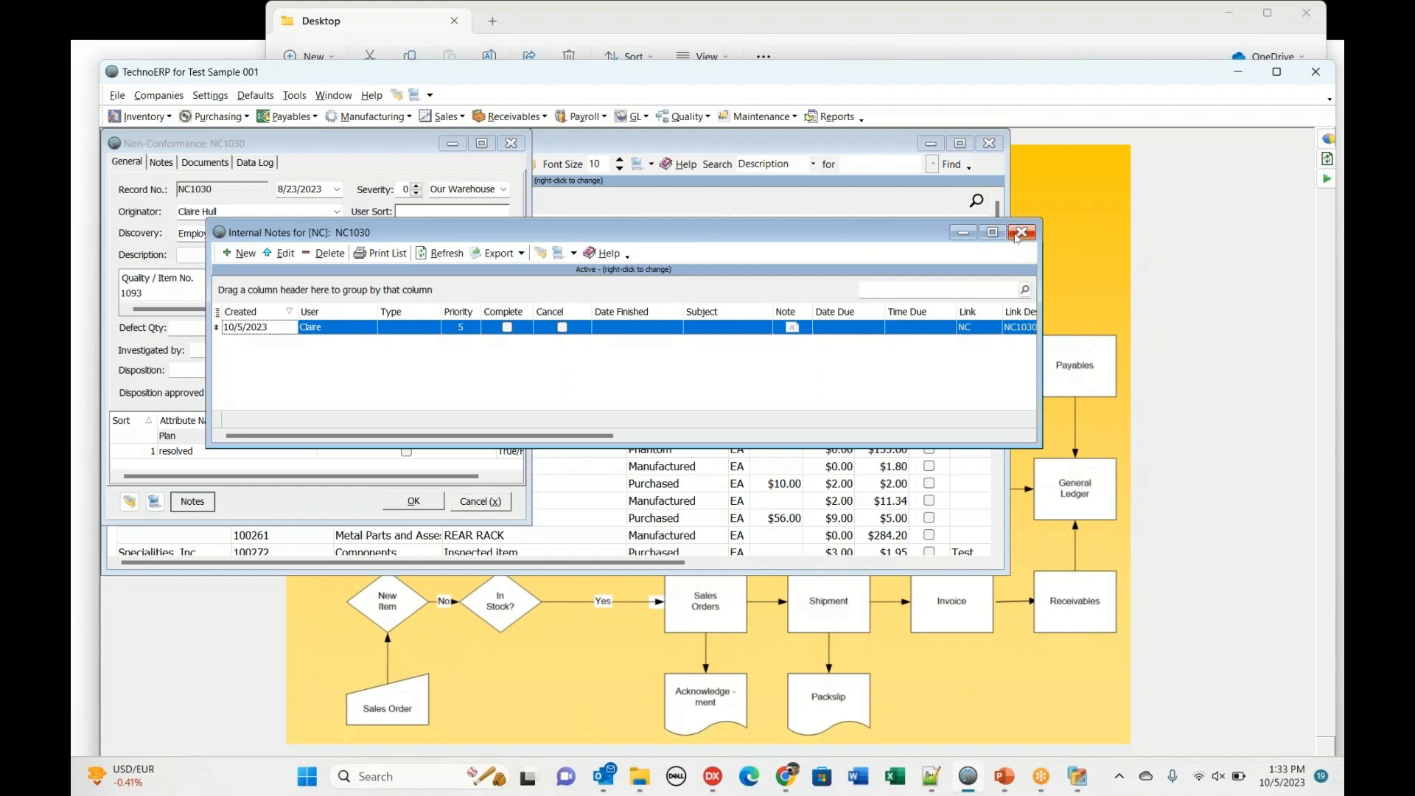
click(1021, 233)
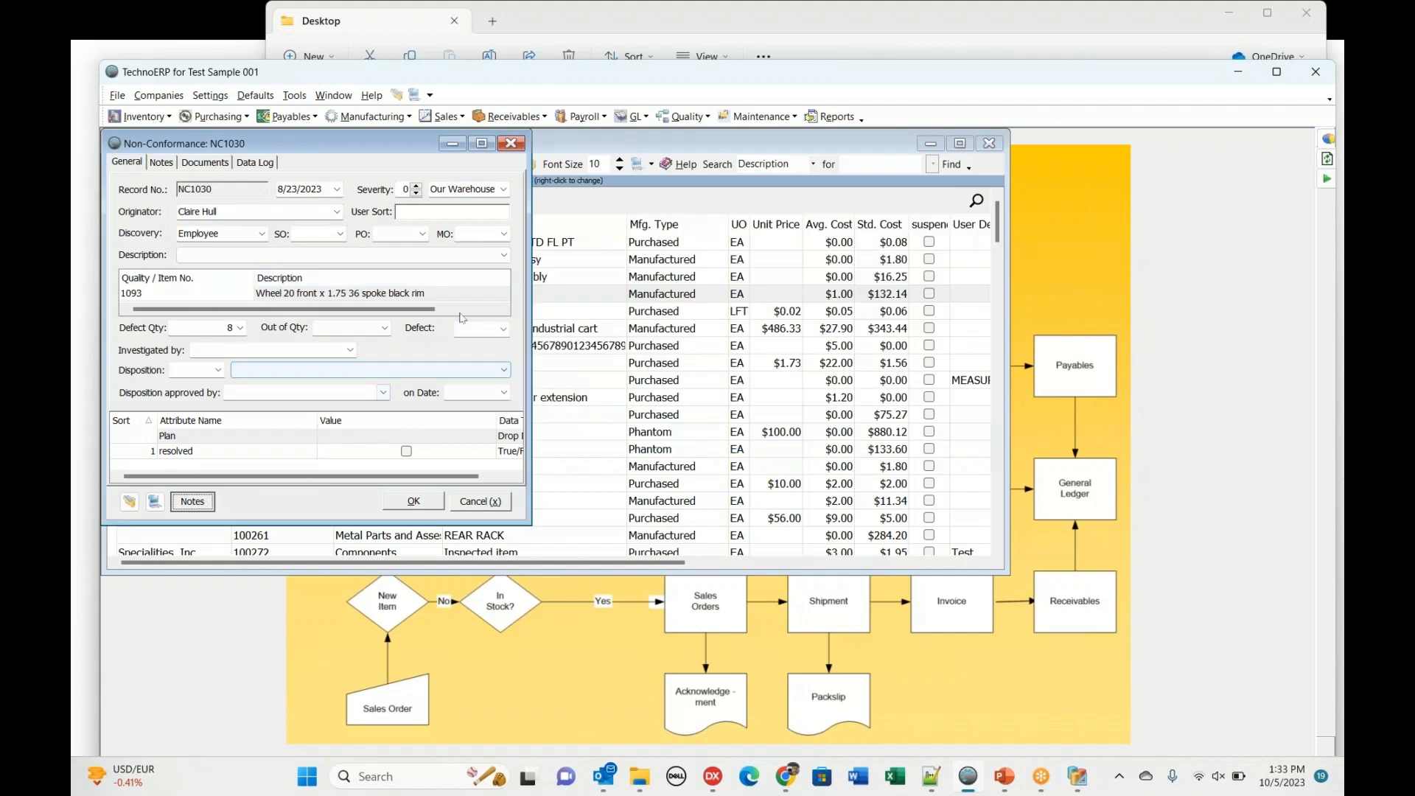
click(473, 501)
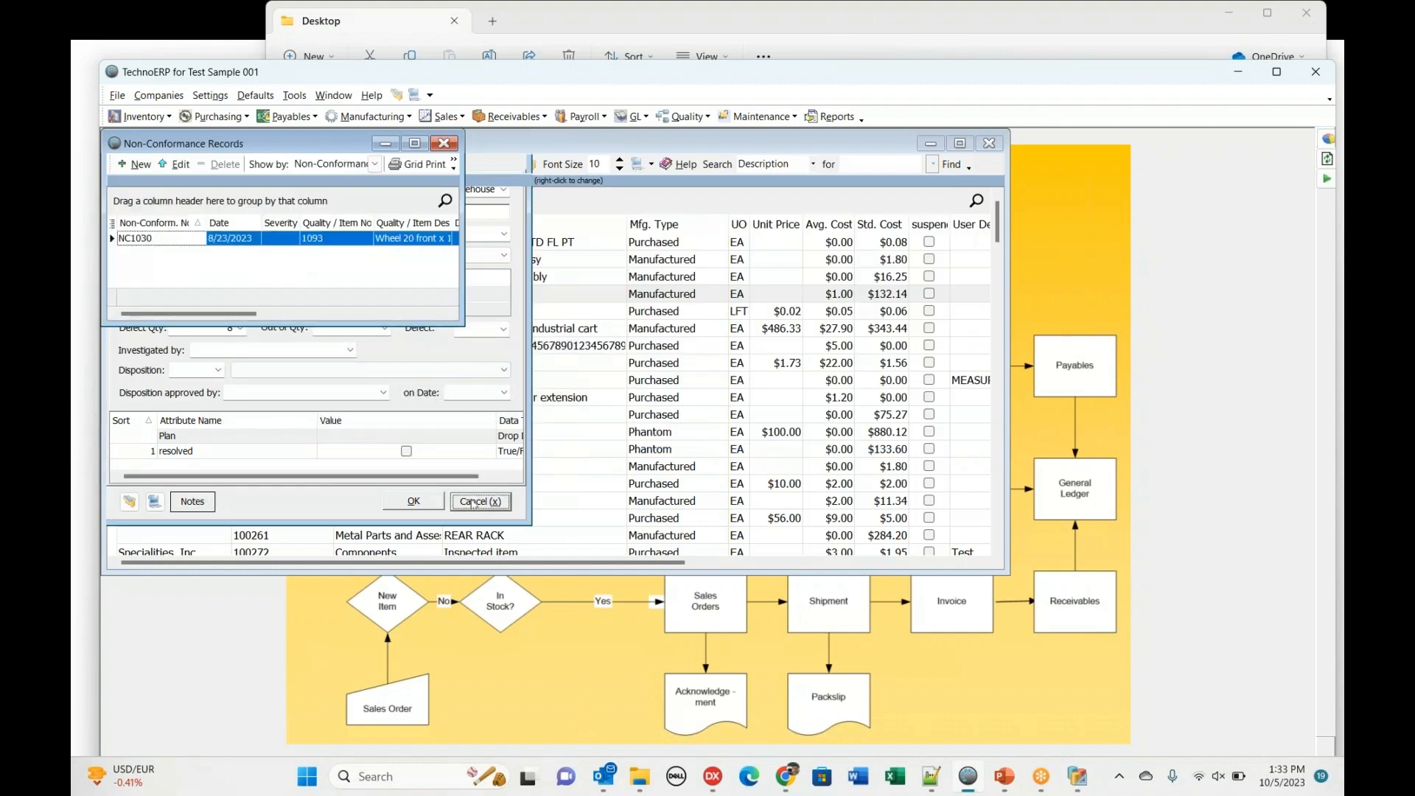
click(444, 144)
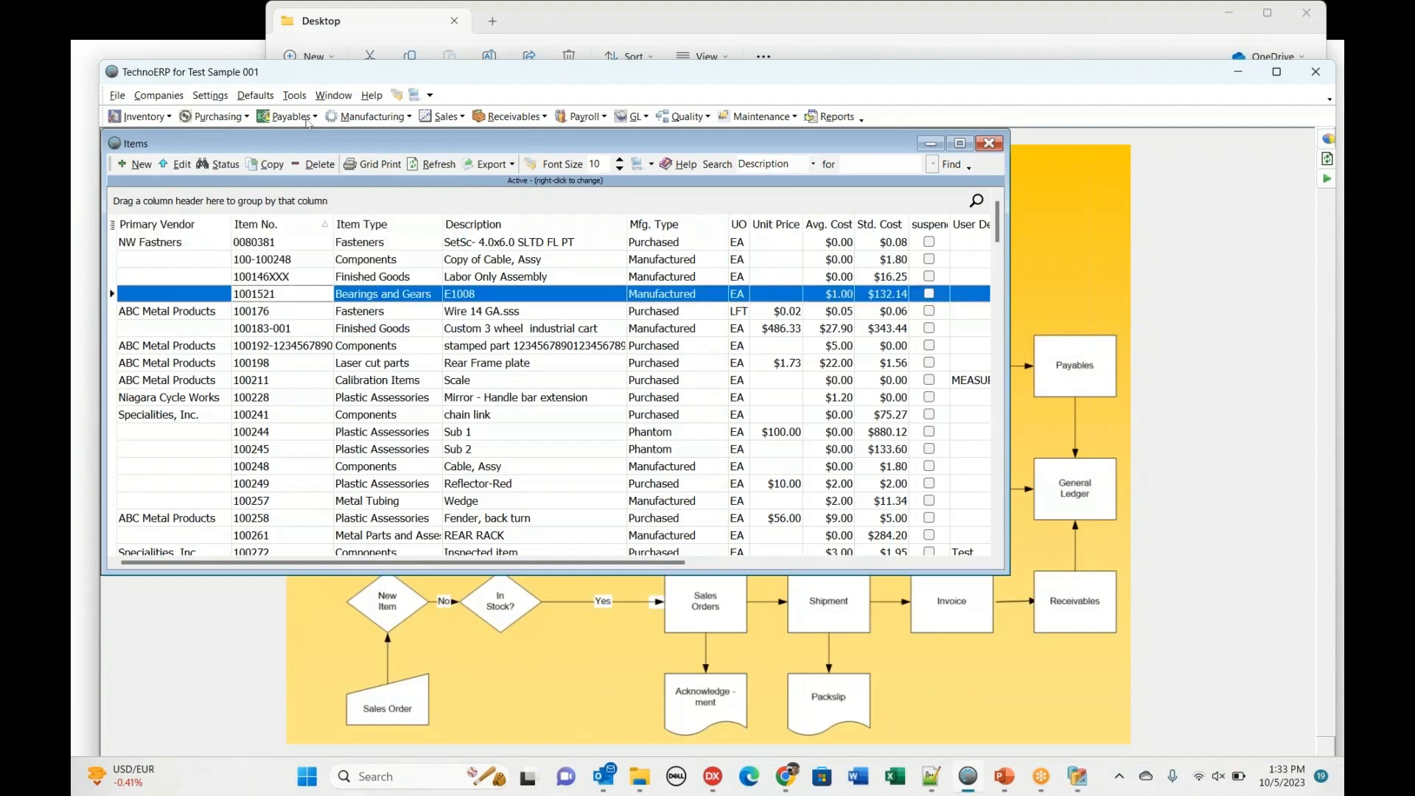
- Show the current user's own internal notes across all records in an enlarged window
click(118, 96)
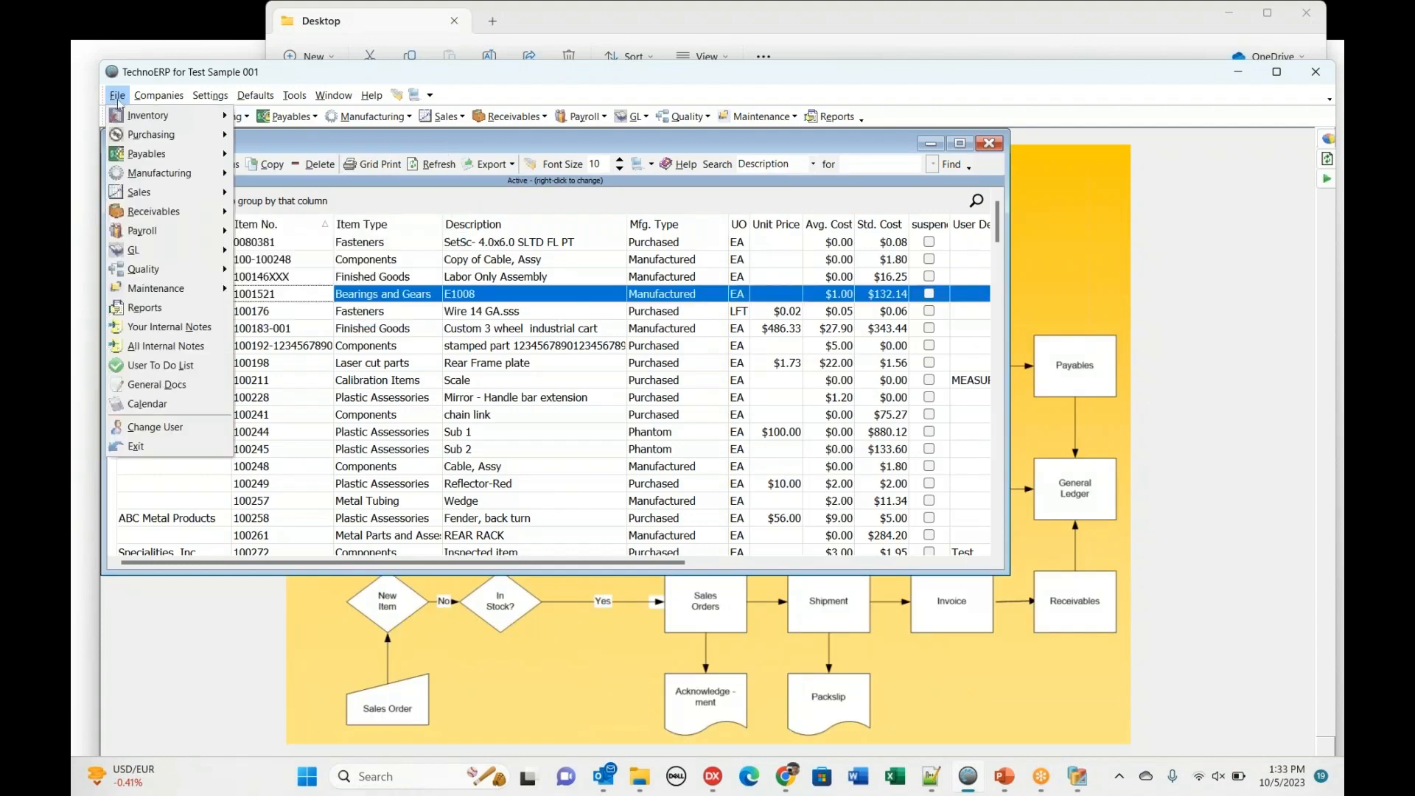
click(156, 331)
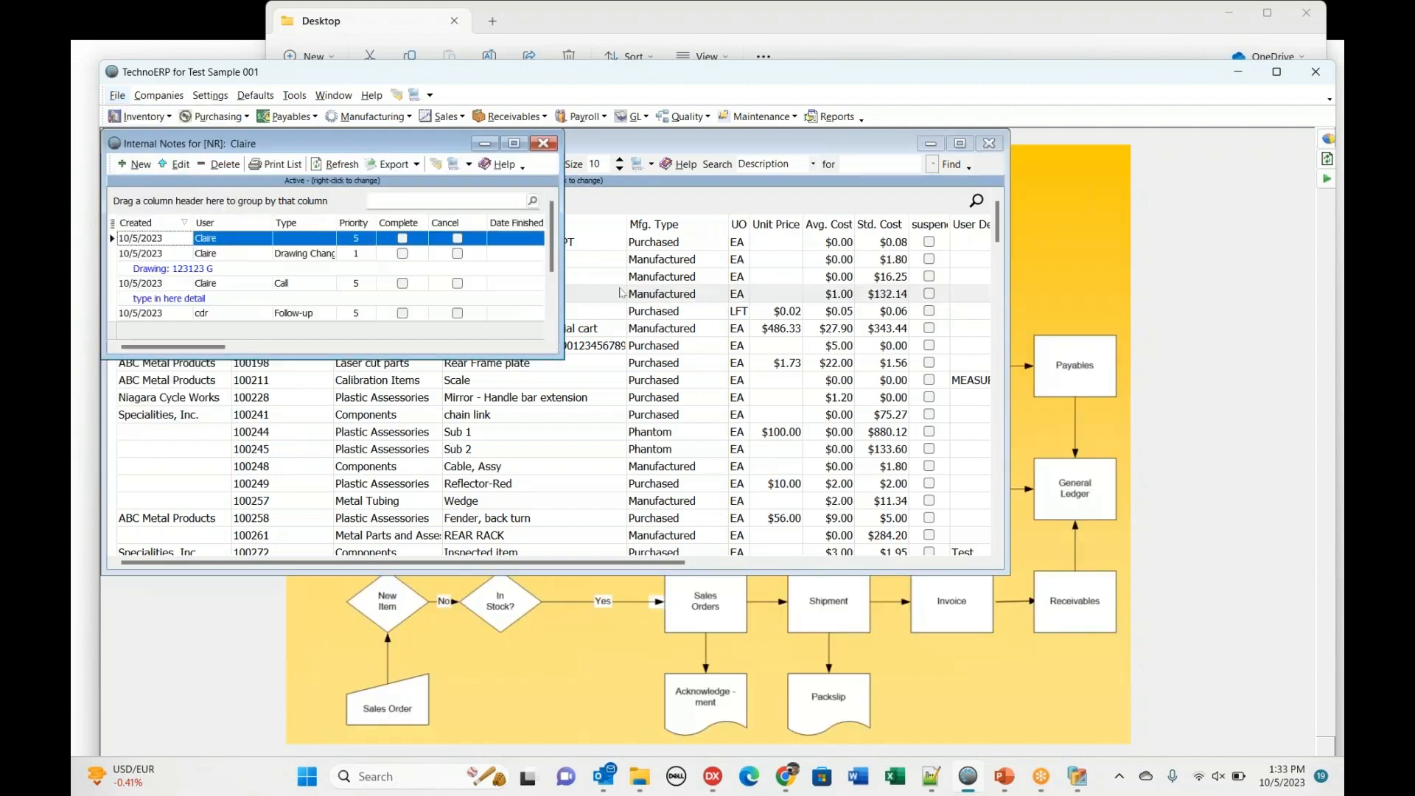
drag(564, 359, 713, 446)
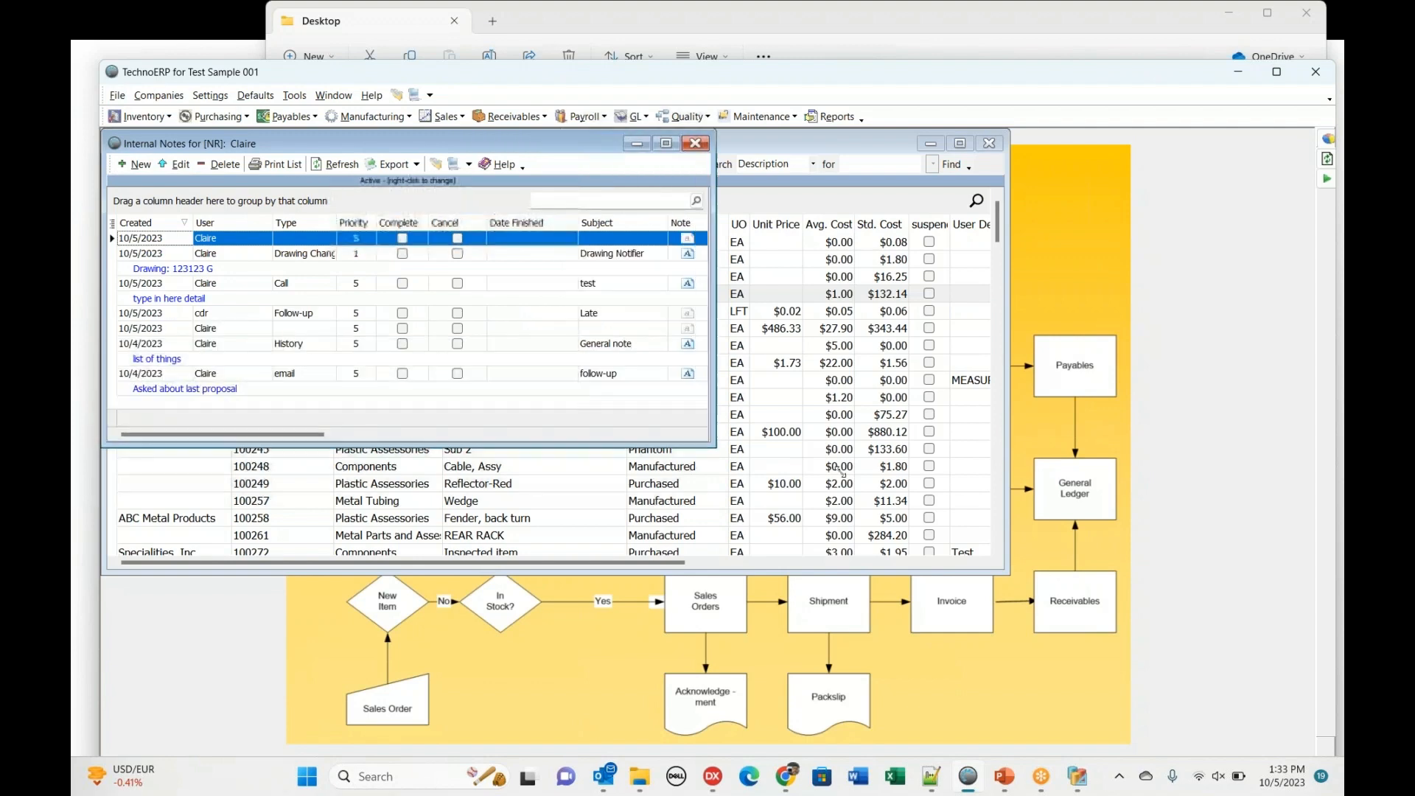
drag(805, 463, 879, 479)
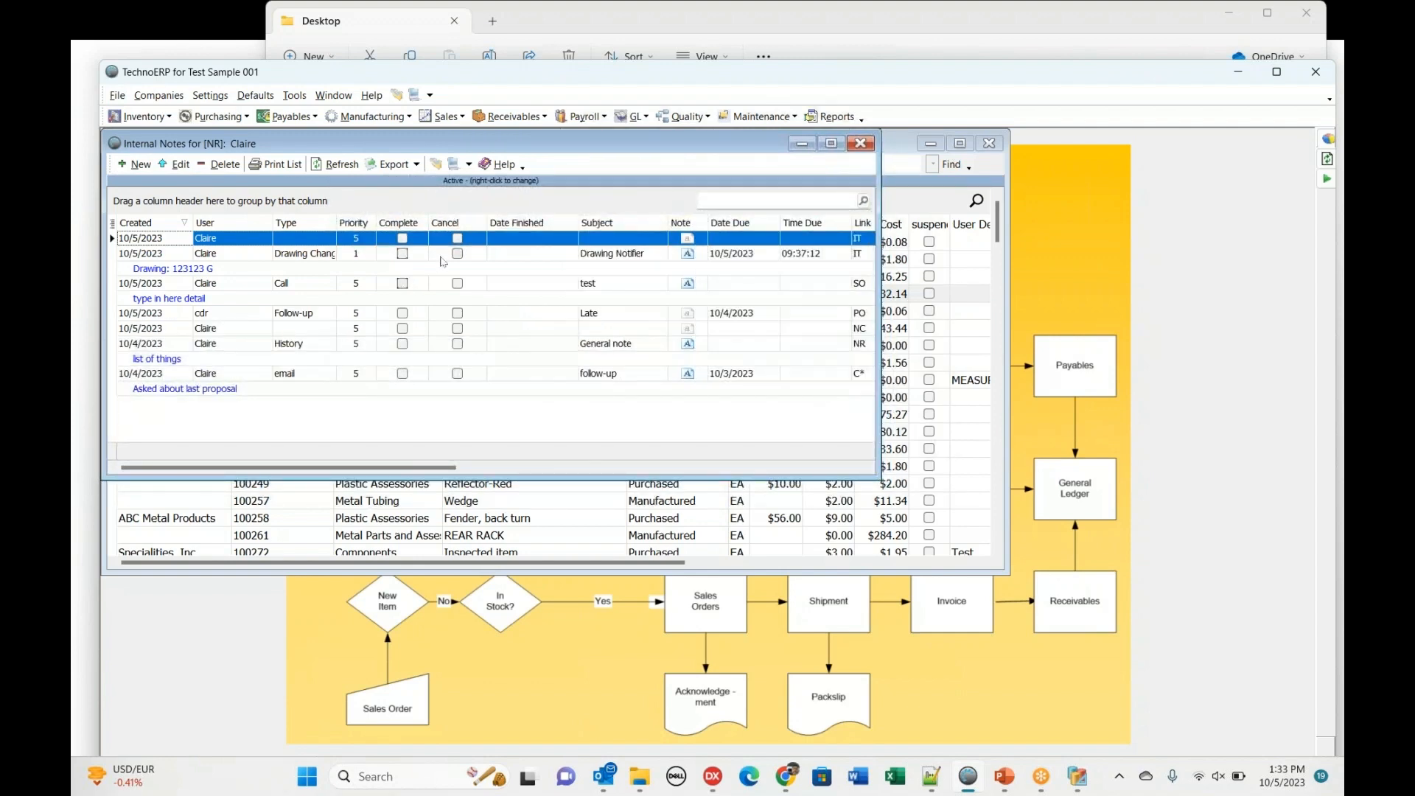
- Open the form linked to the Drawing Notifier note, and close the linked item and the internal notes list
right_click(491, 256)
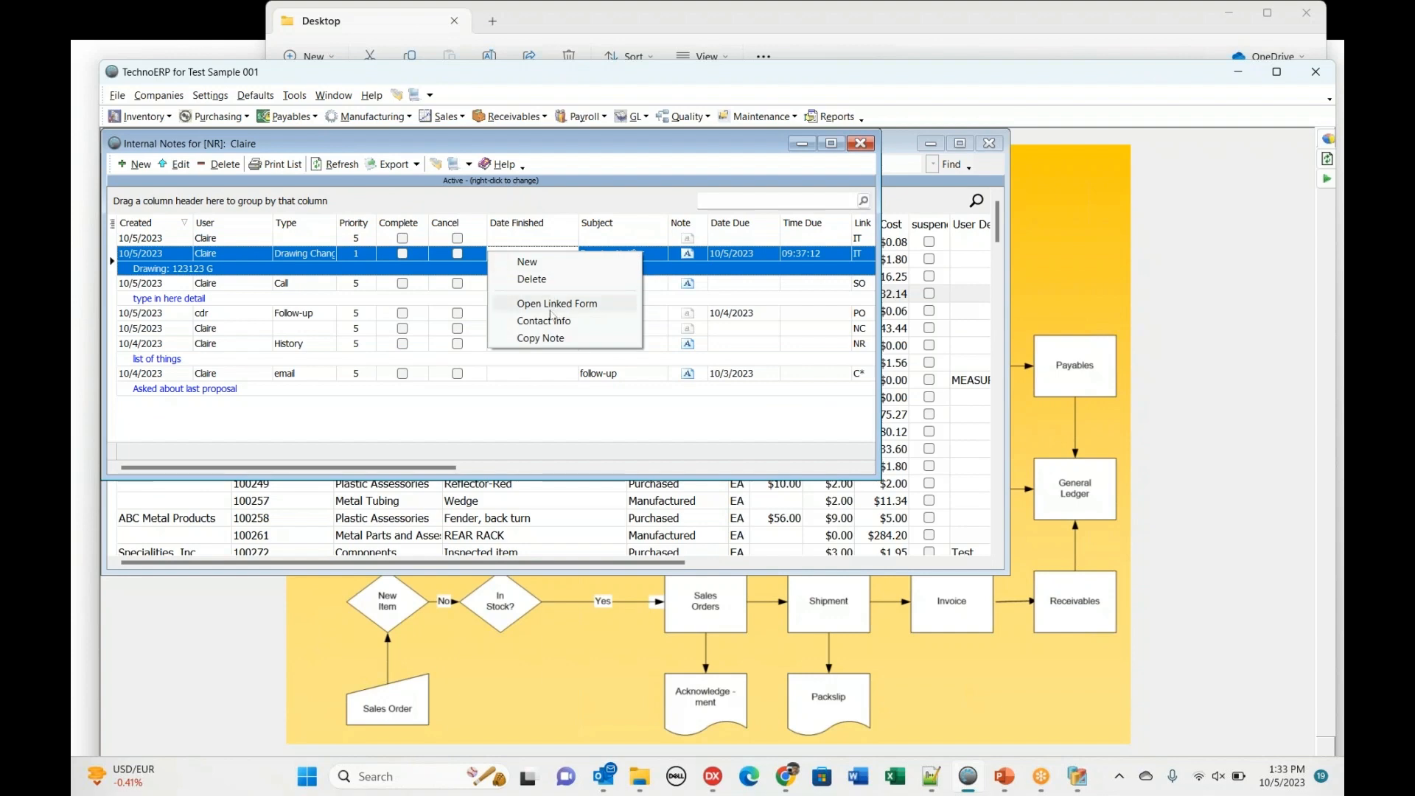
click(574, 310)
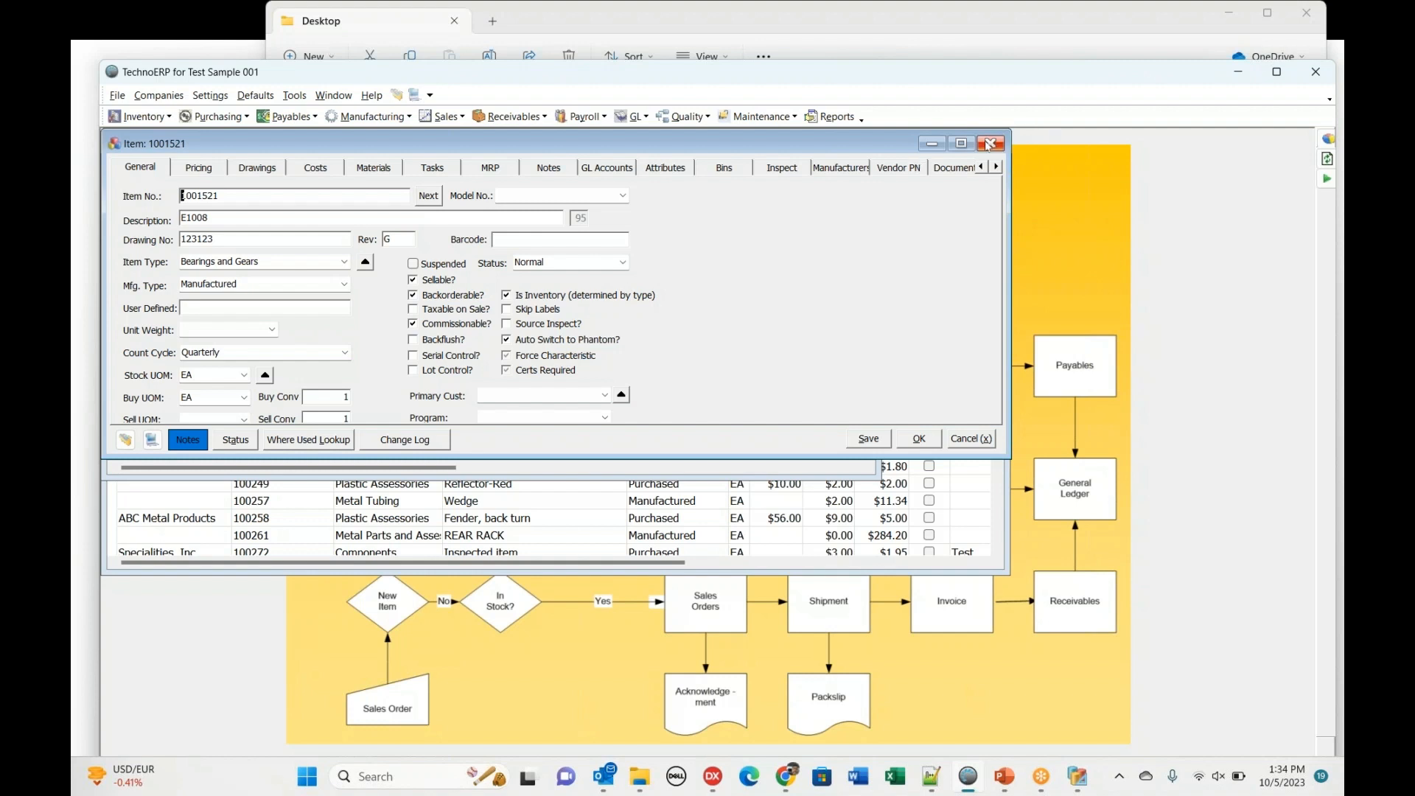
click(970, 439)
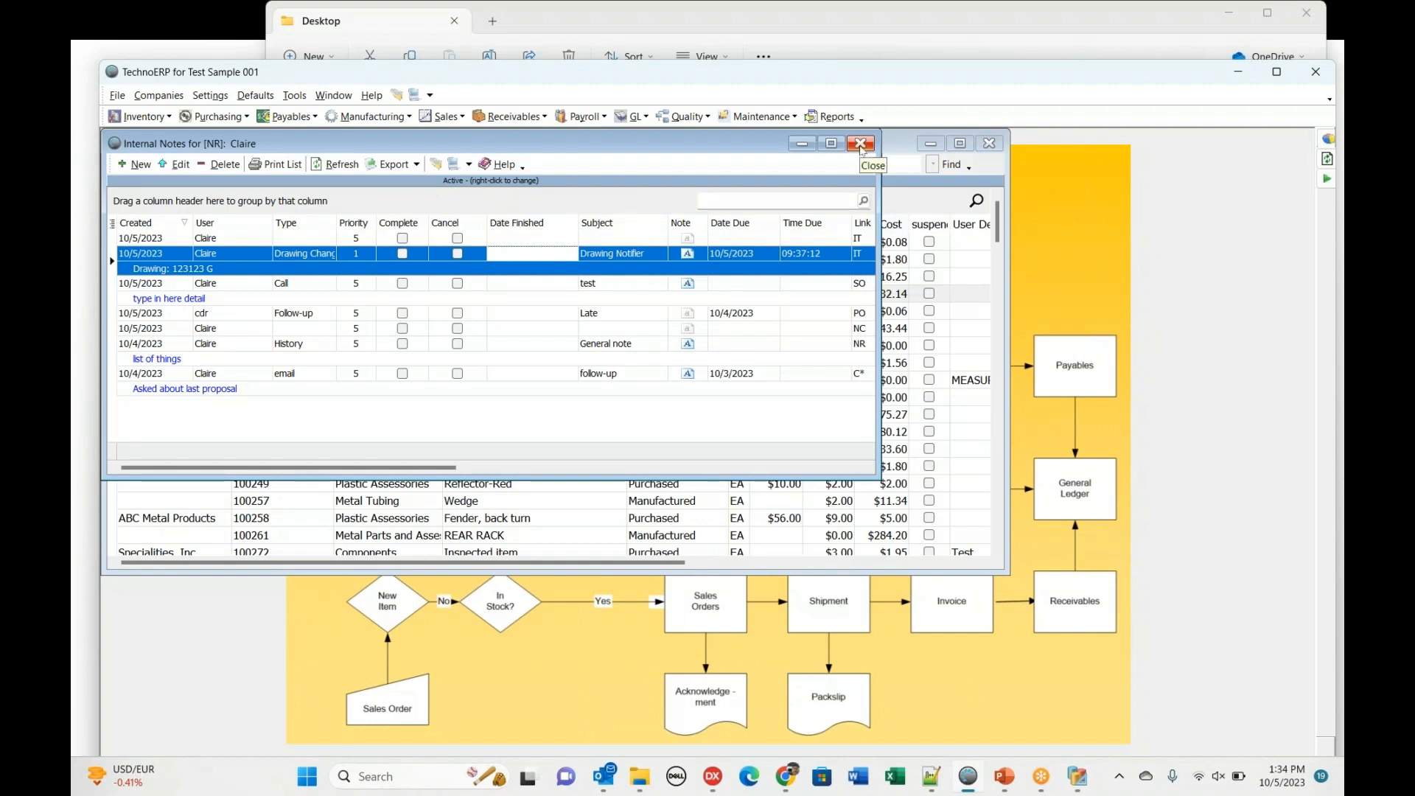
click(861, 145)
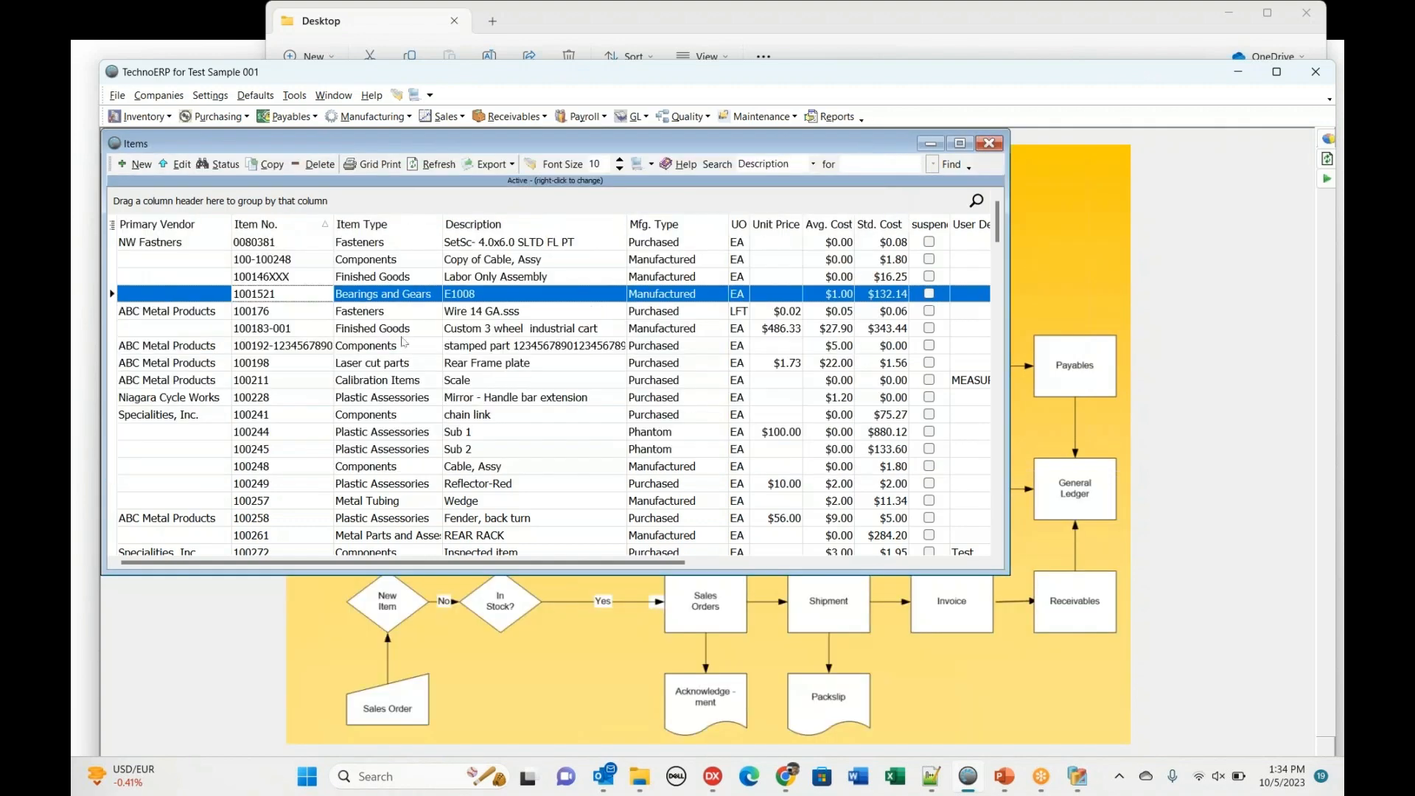
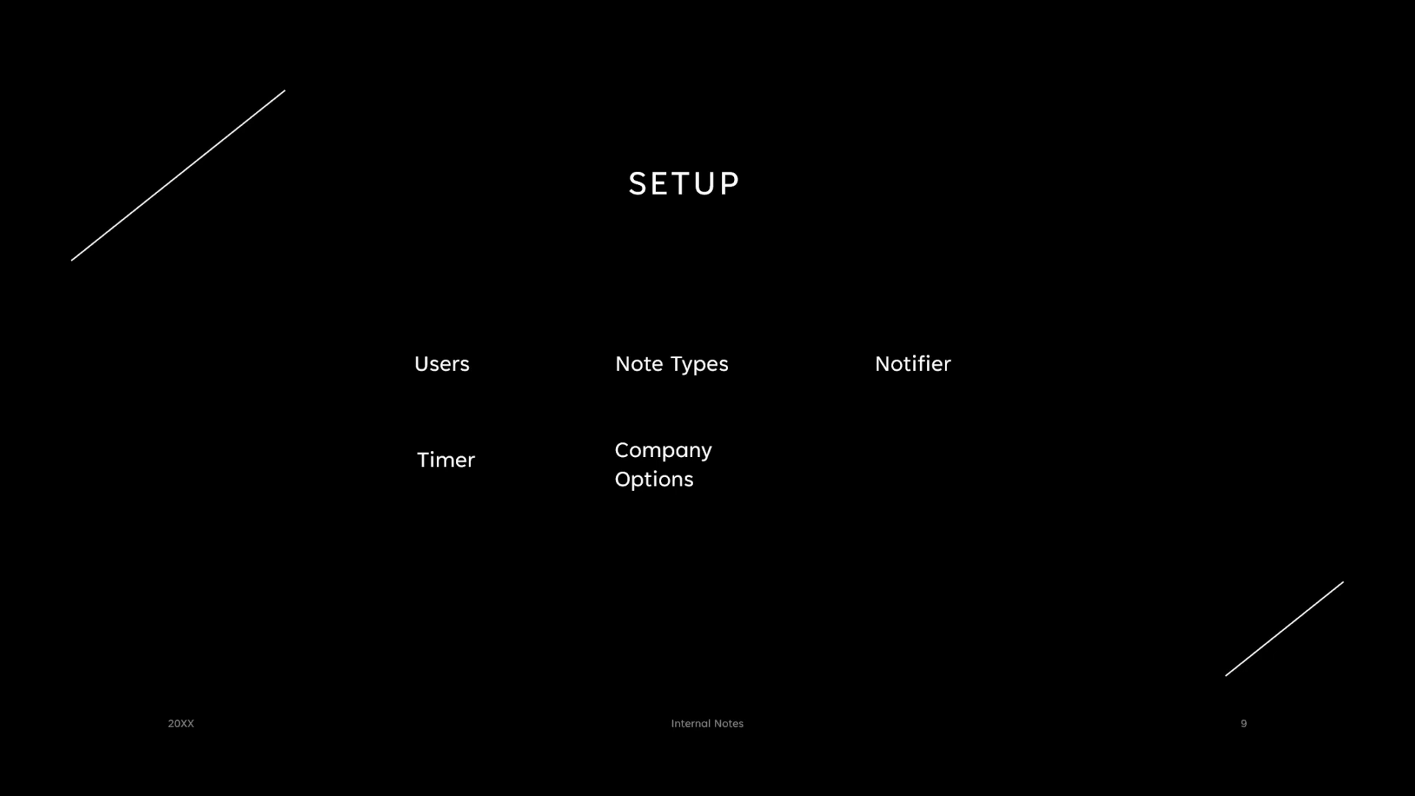
- Switch from the slides to TechnoERP and view the timer settings of the third user in the security list
key(alt+Tab)
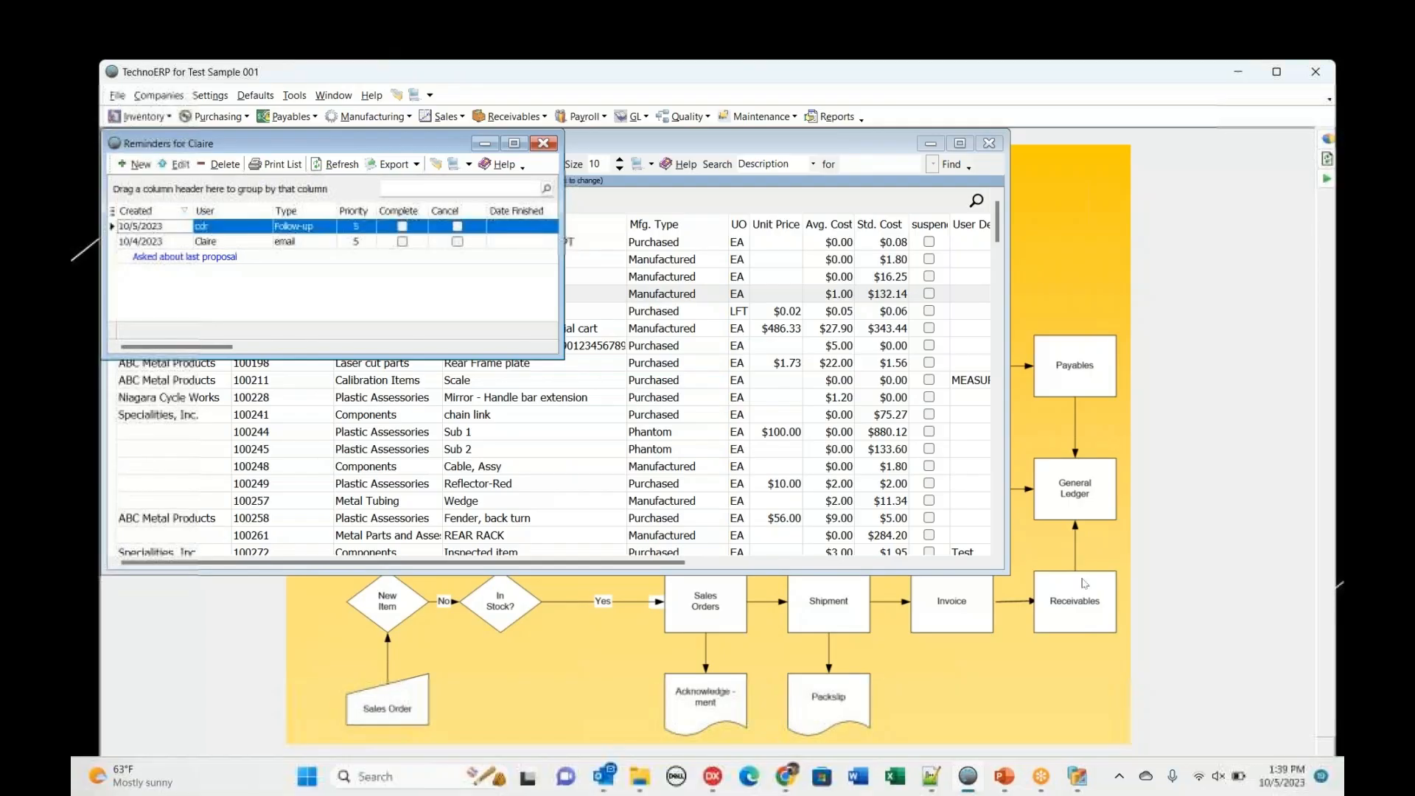
click(210, 95)
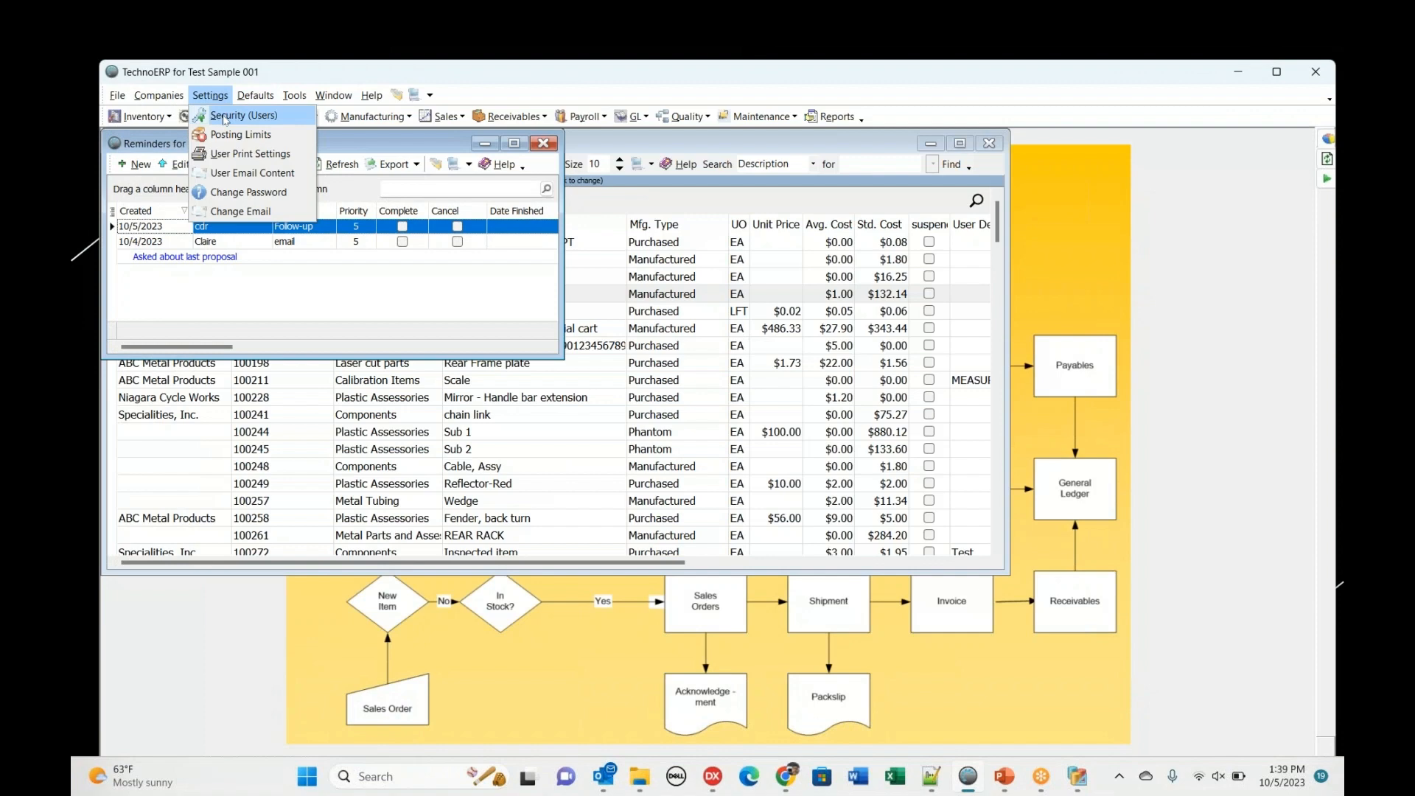
click(224, 116)
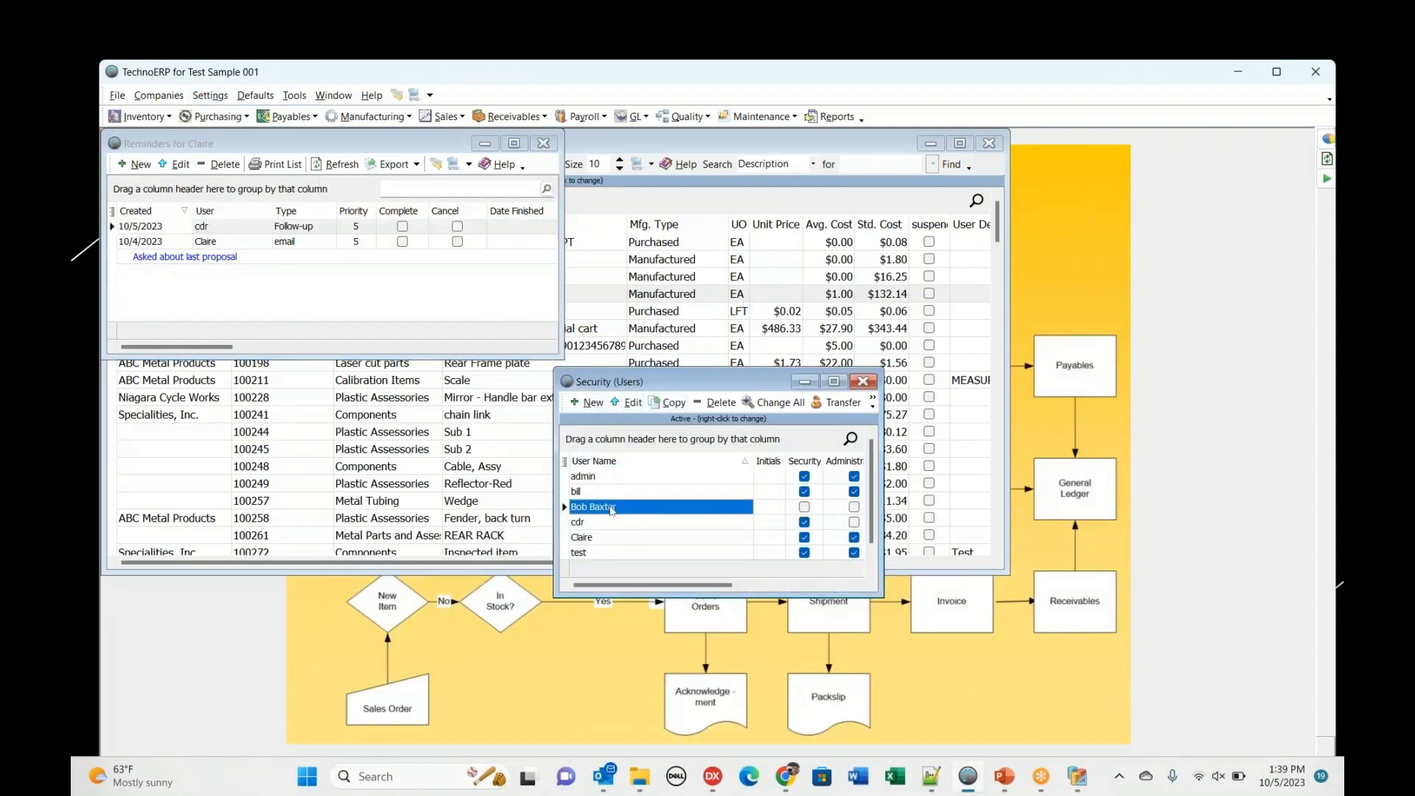
double_click(611, 508)
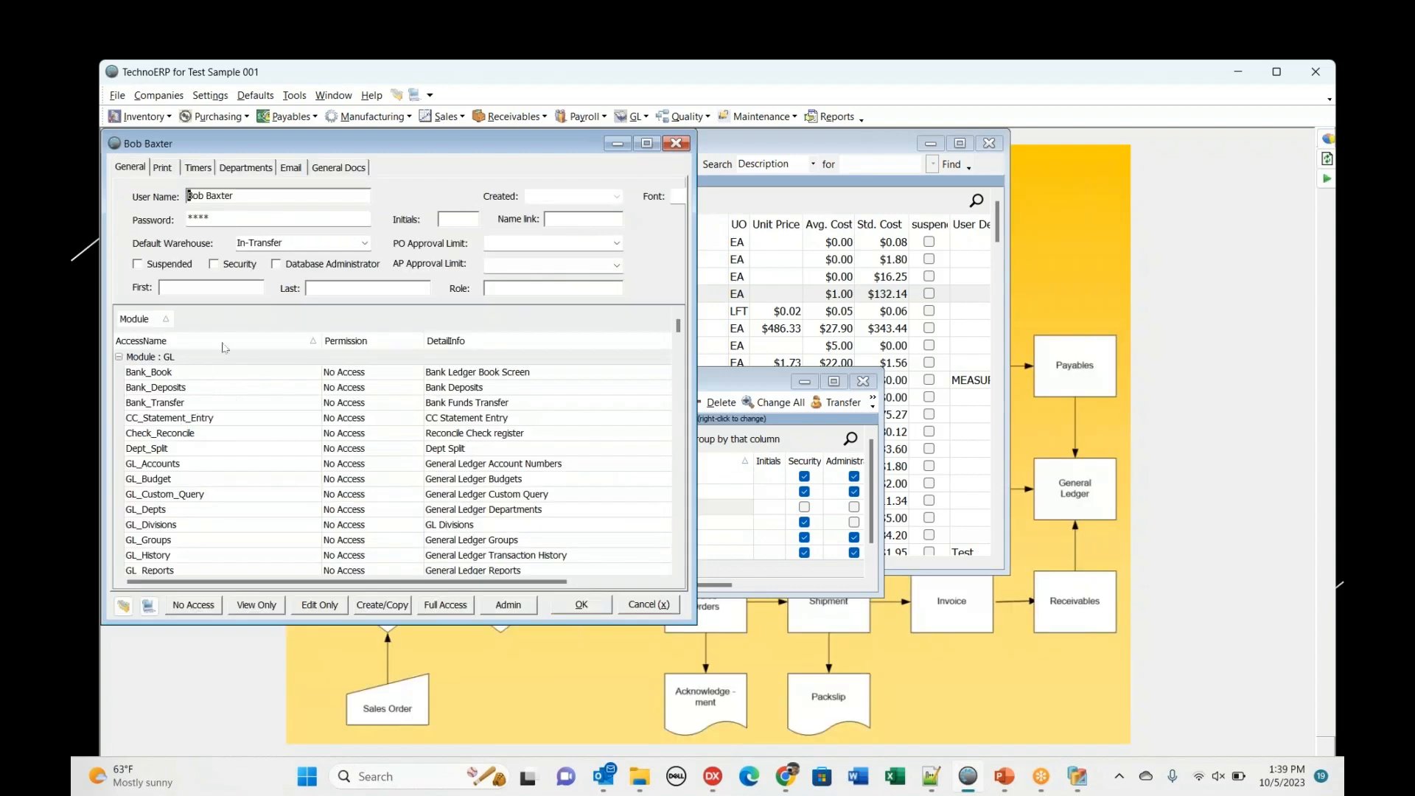
click(198, 168)
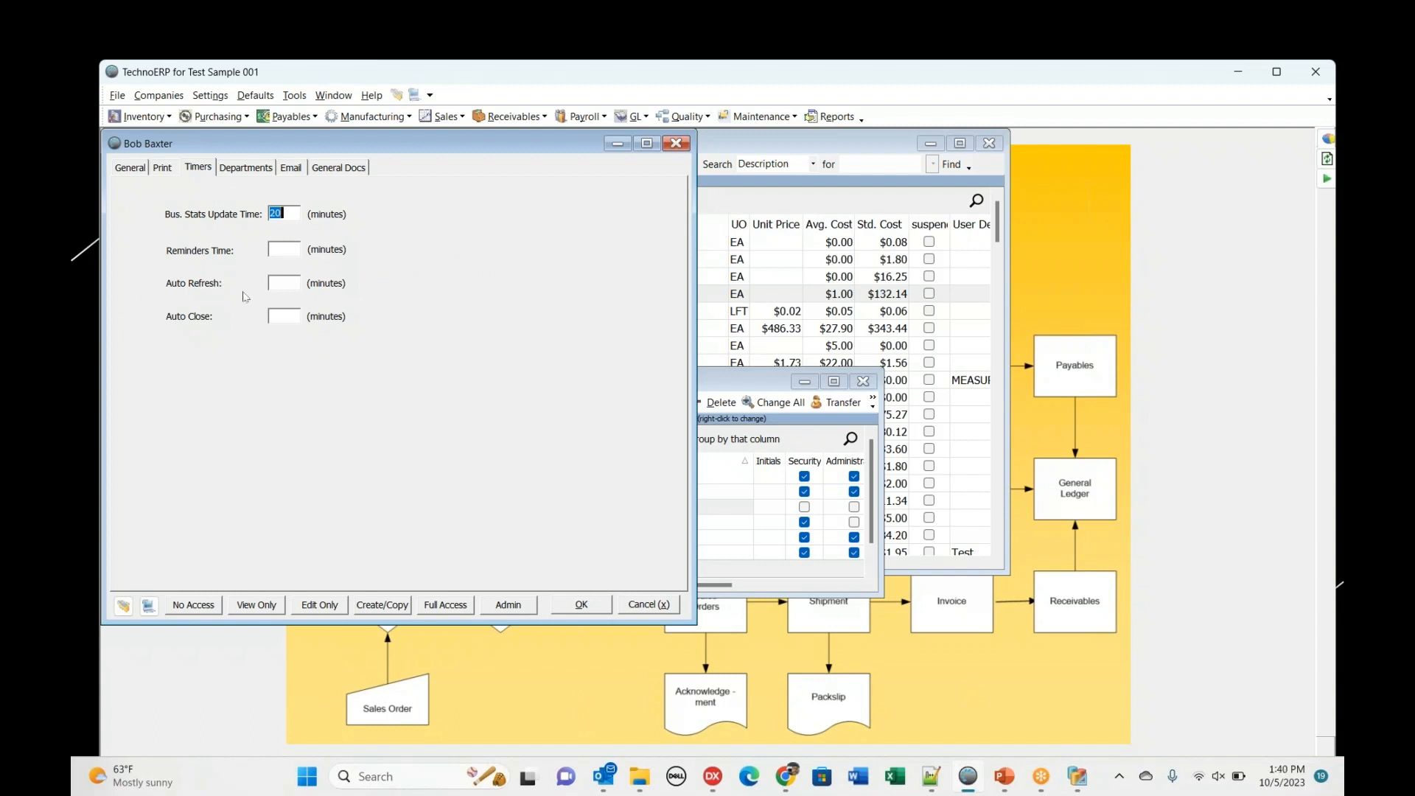
- Try a Reminders Time of 10 minutes for this user, and cancel the user form without saving
click(280, 251)
text(10)
click(292, 279)
click(293, 249)
click(640, 605)
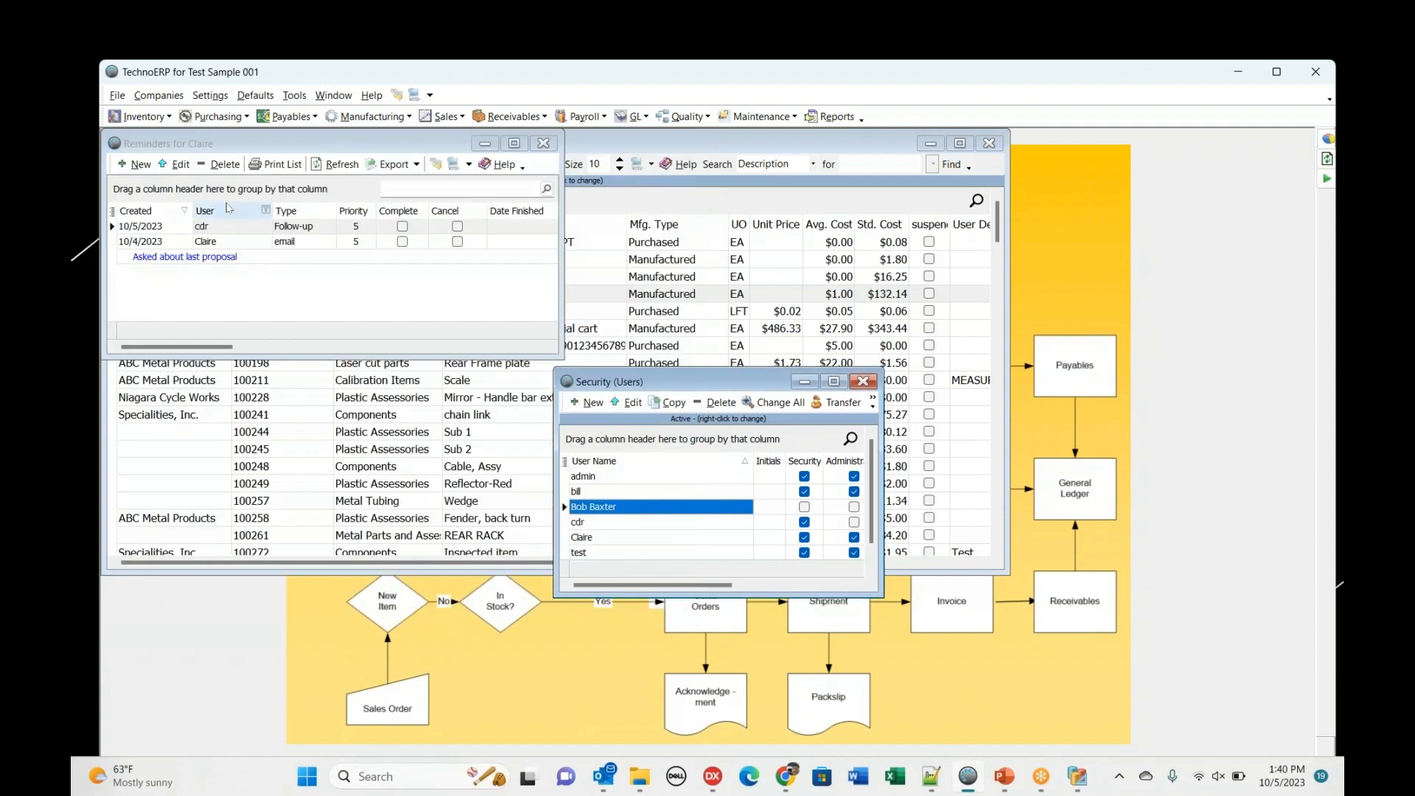
- Enlarge the reminders window and examine both reminders across all columns, including the note, link, assignment and Inform Complete fields
click(208, 144)
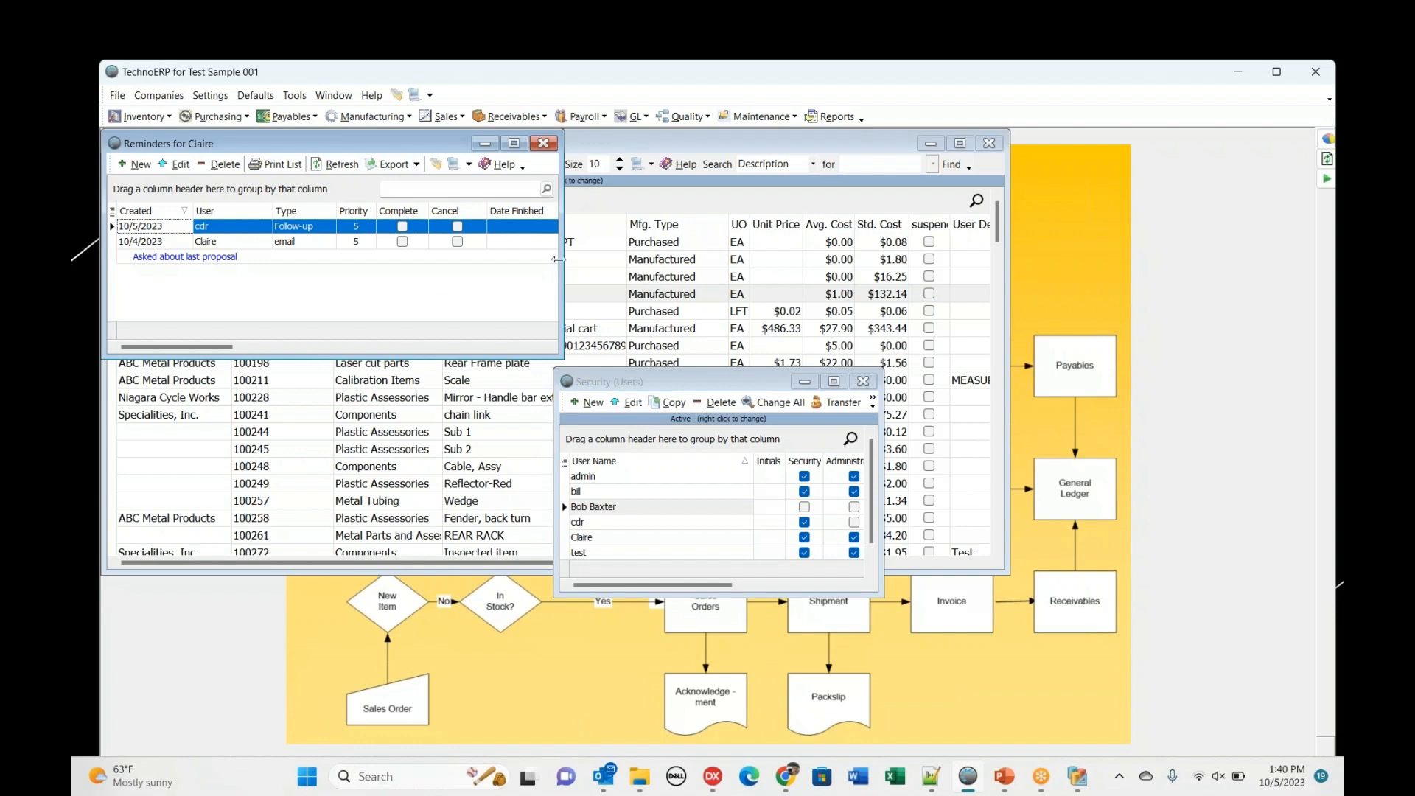
drag(560, 263, 953, 292)
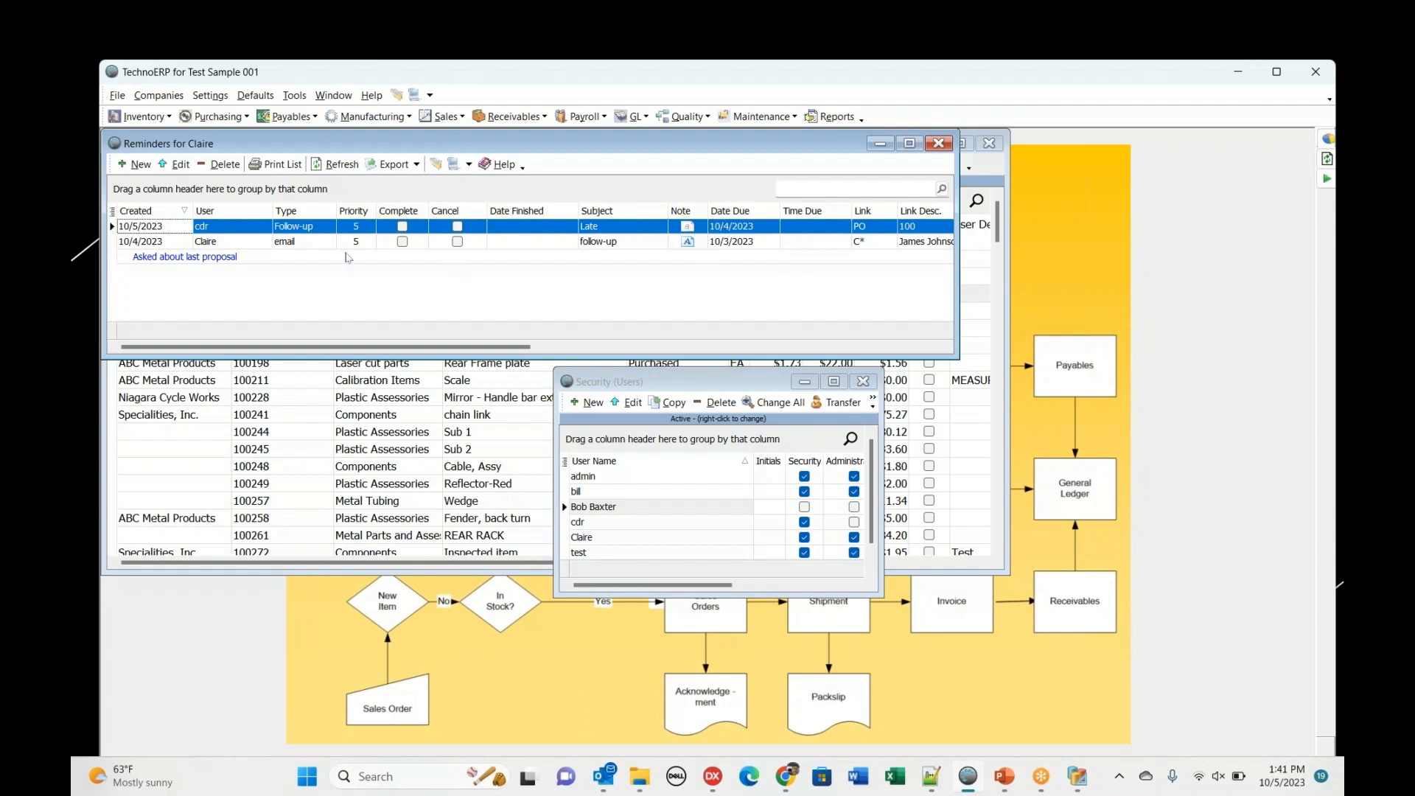
click(251, 244)
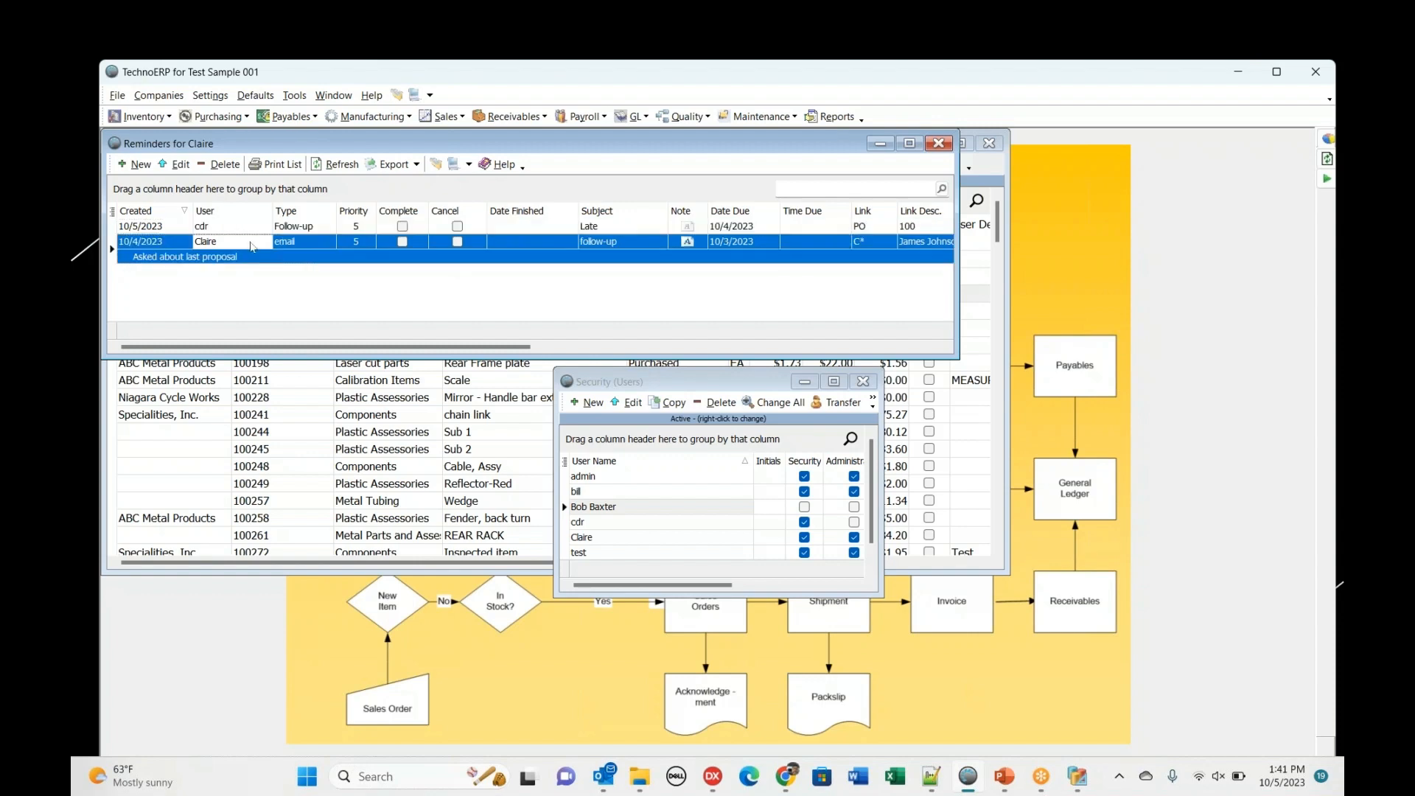
click(877, 230)
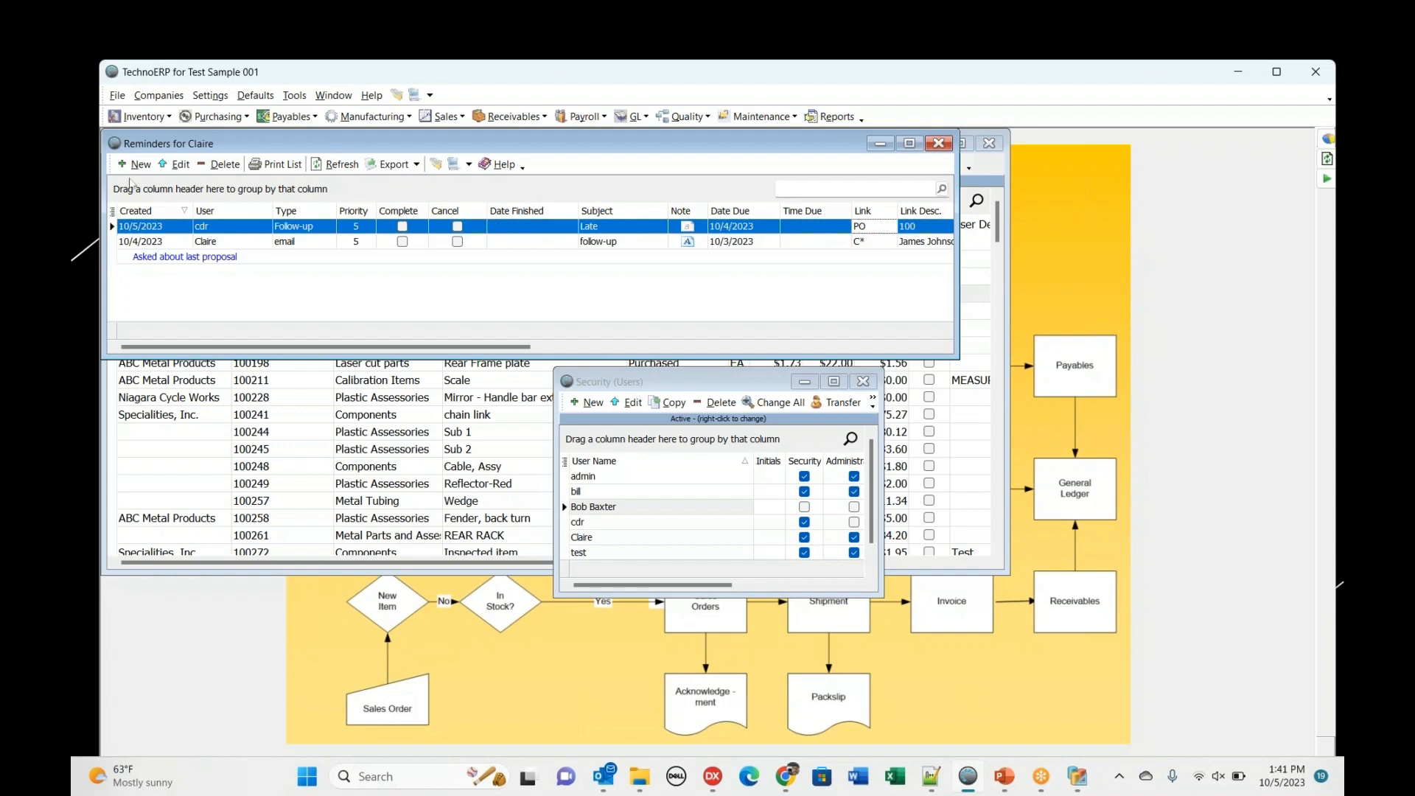
click(241, 247)
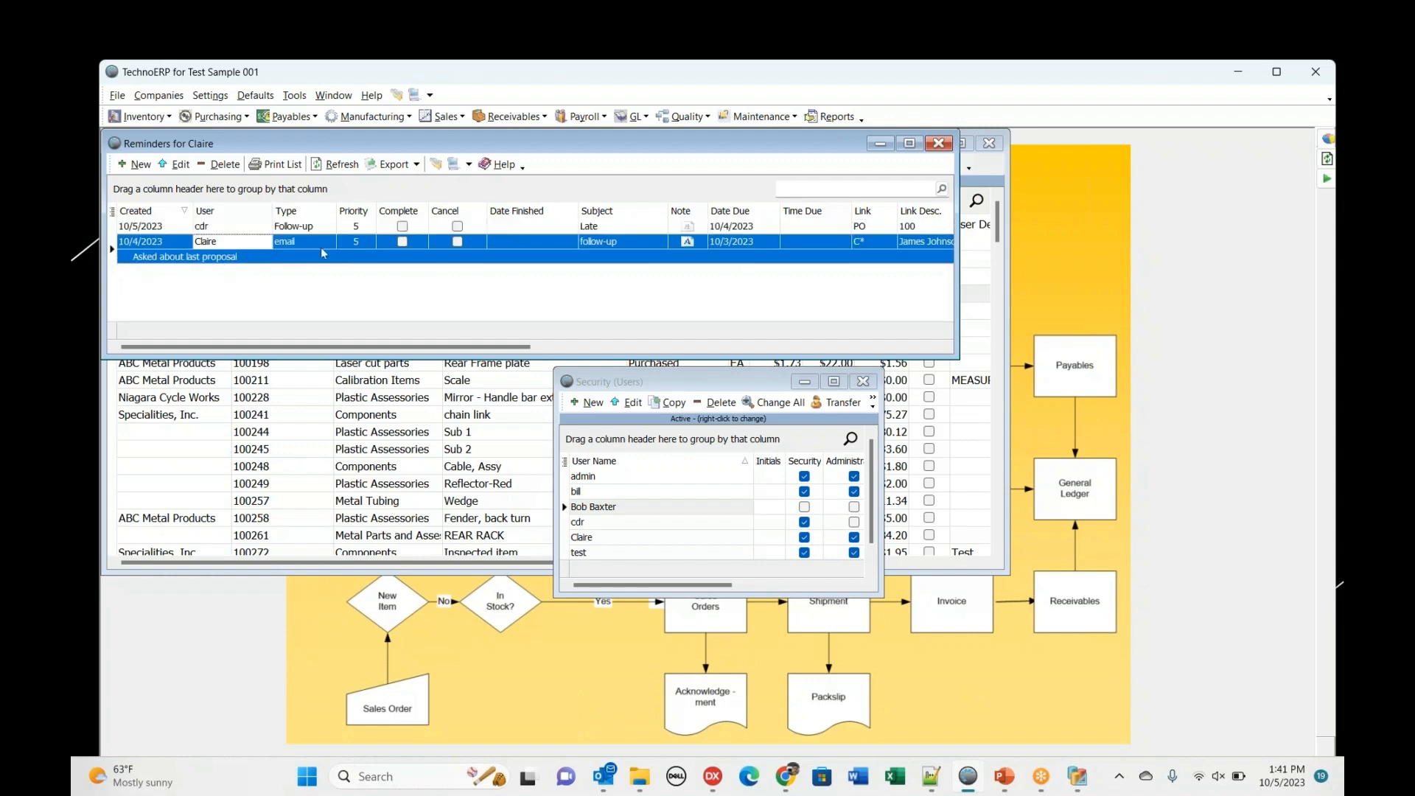
click(680, 228)
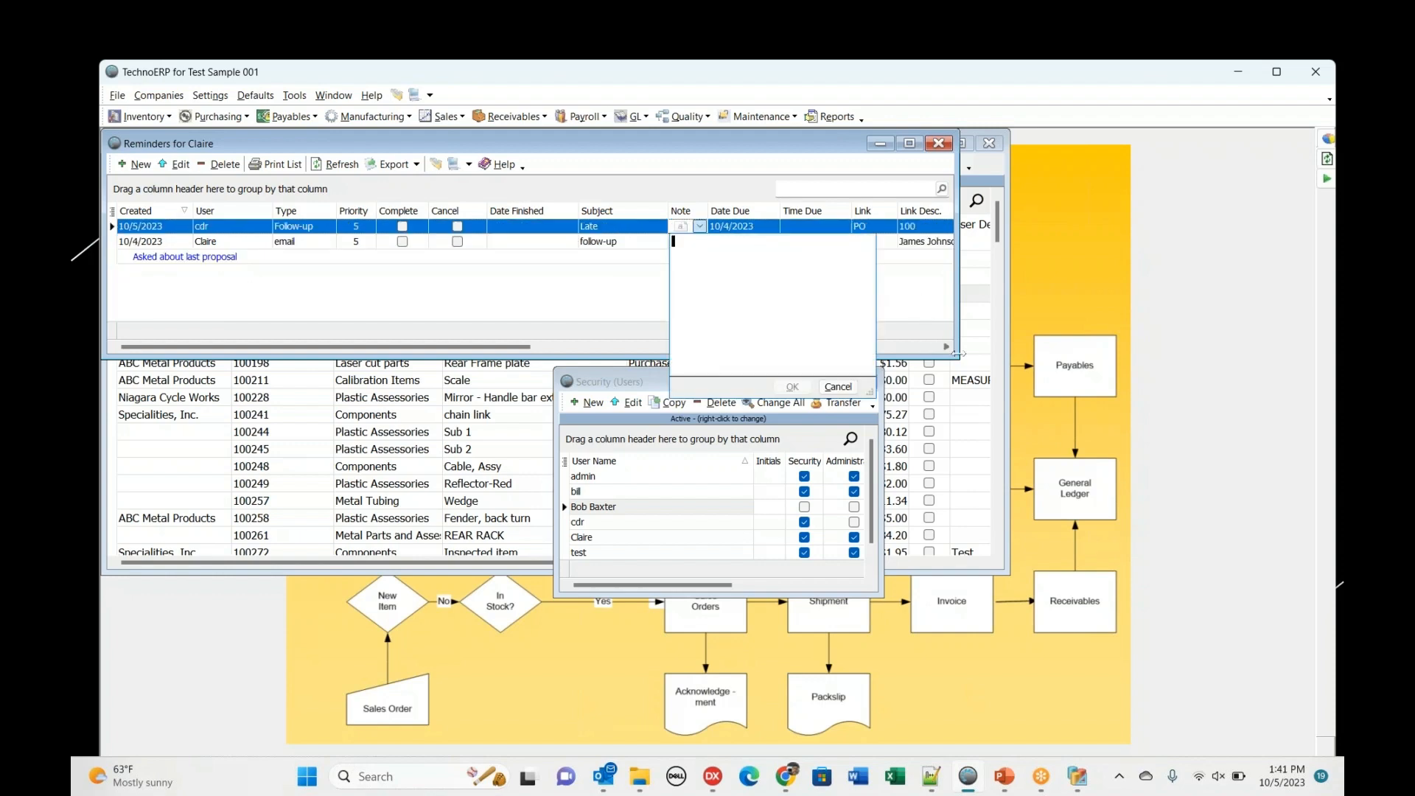
drag(958, 357, 1039, 529)
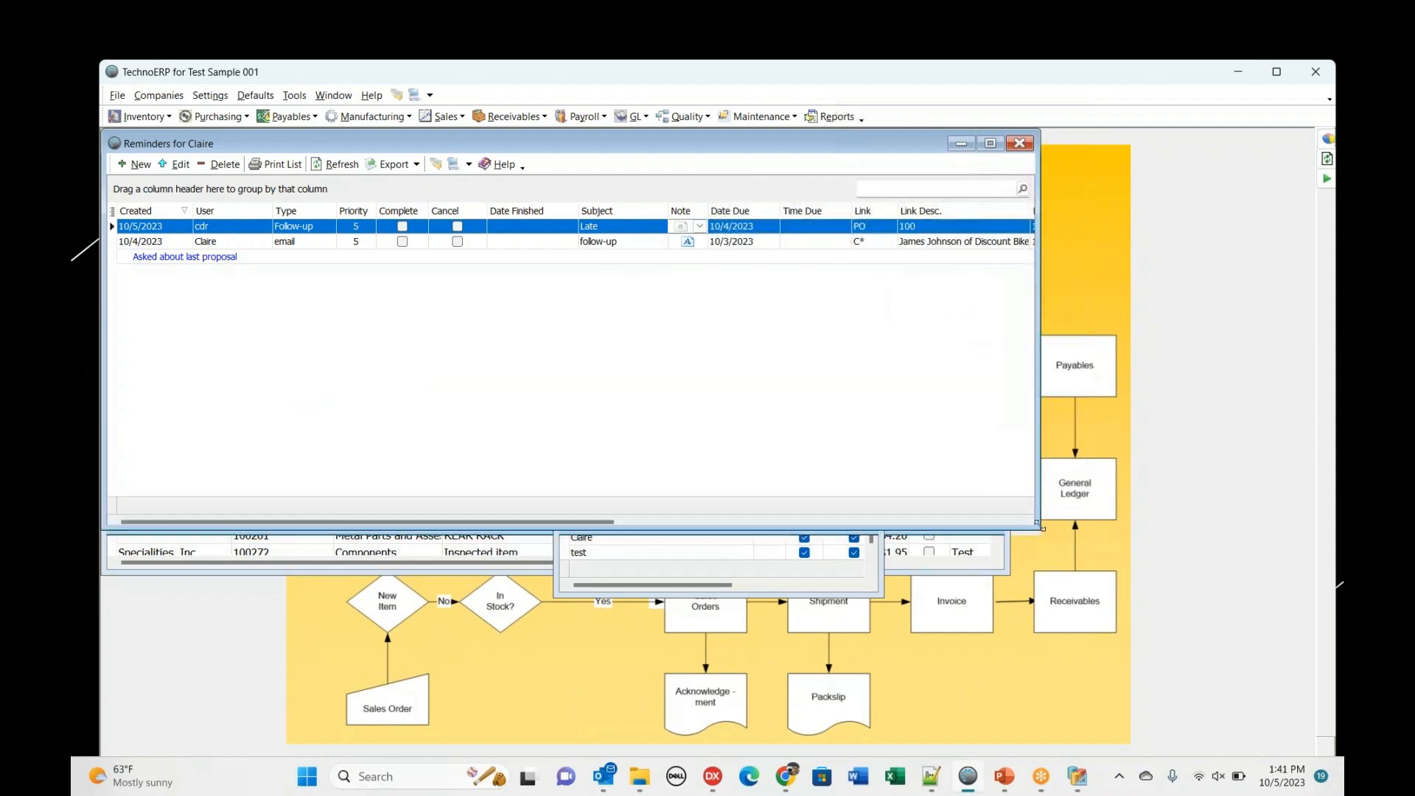
click(728, 519)
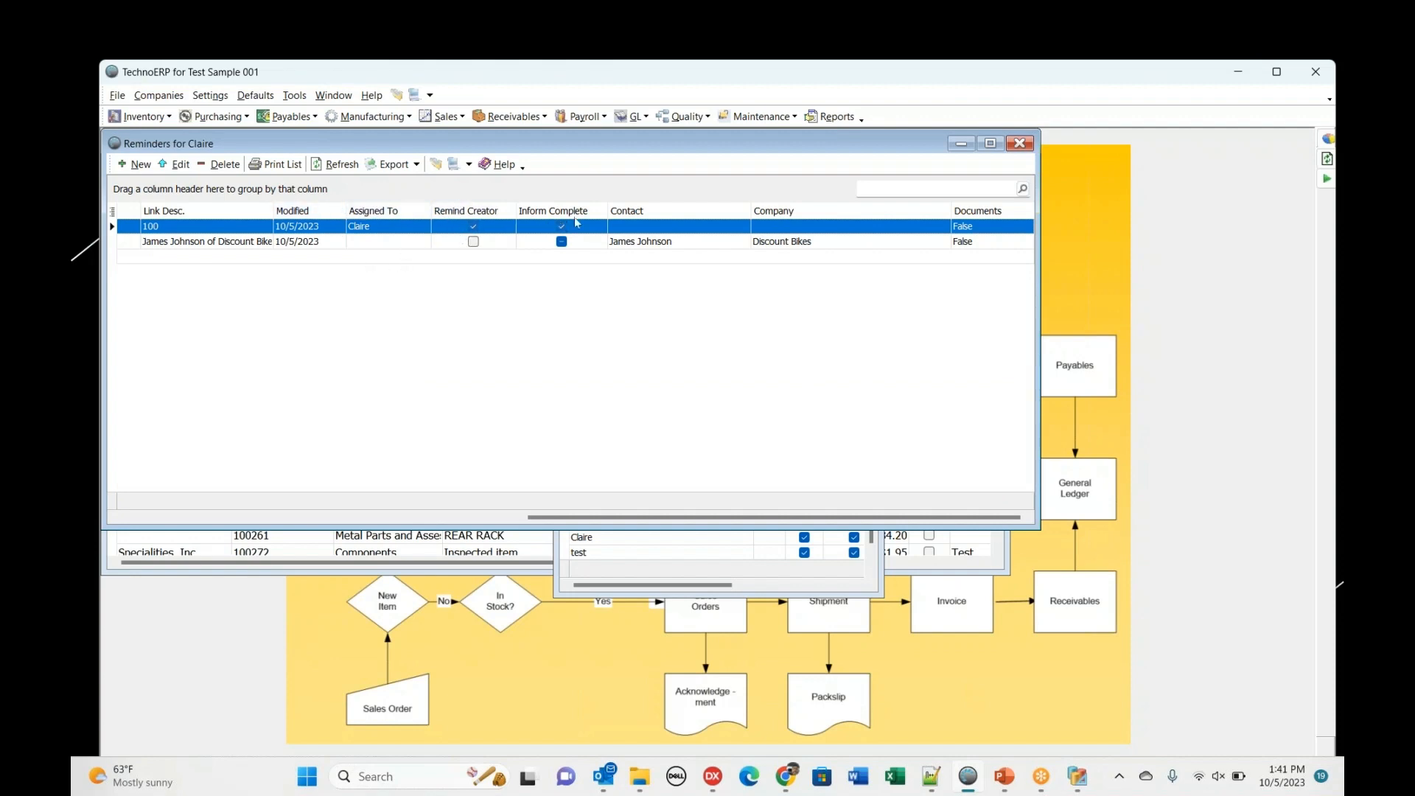
click(266, 519)
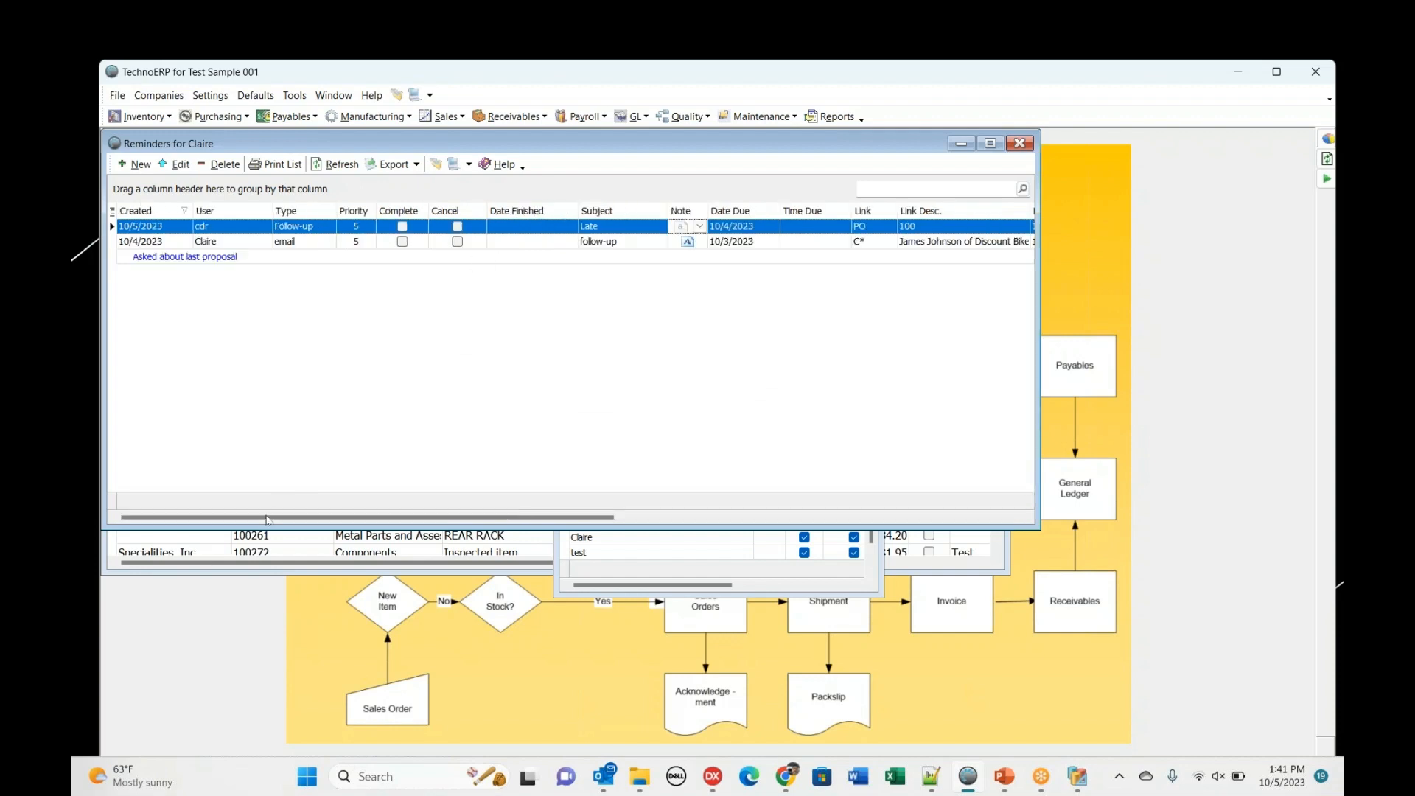
- Mark the Follow-up reminder with the subject Late as complete
click(404, 231)
click(508, 231)
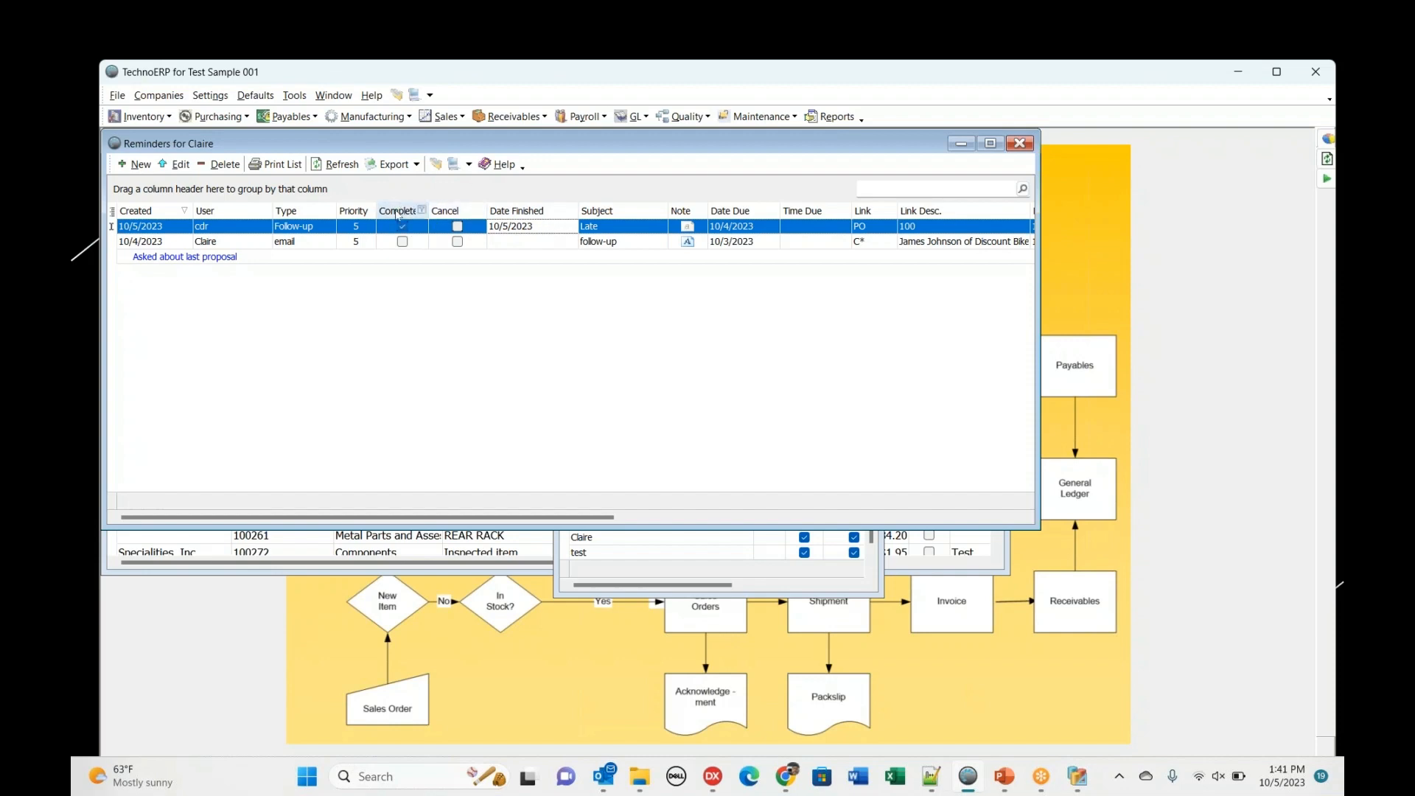
click(536, 259)
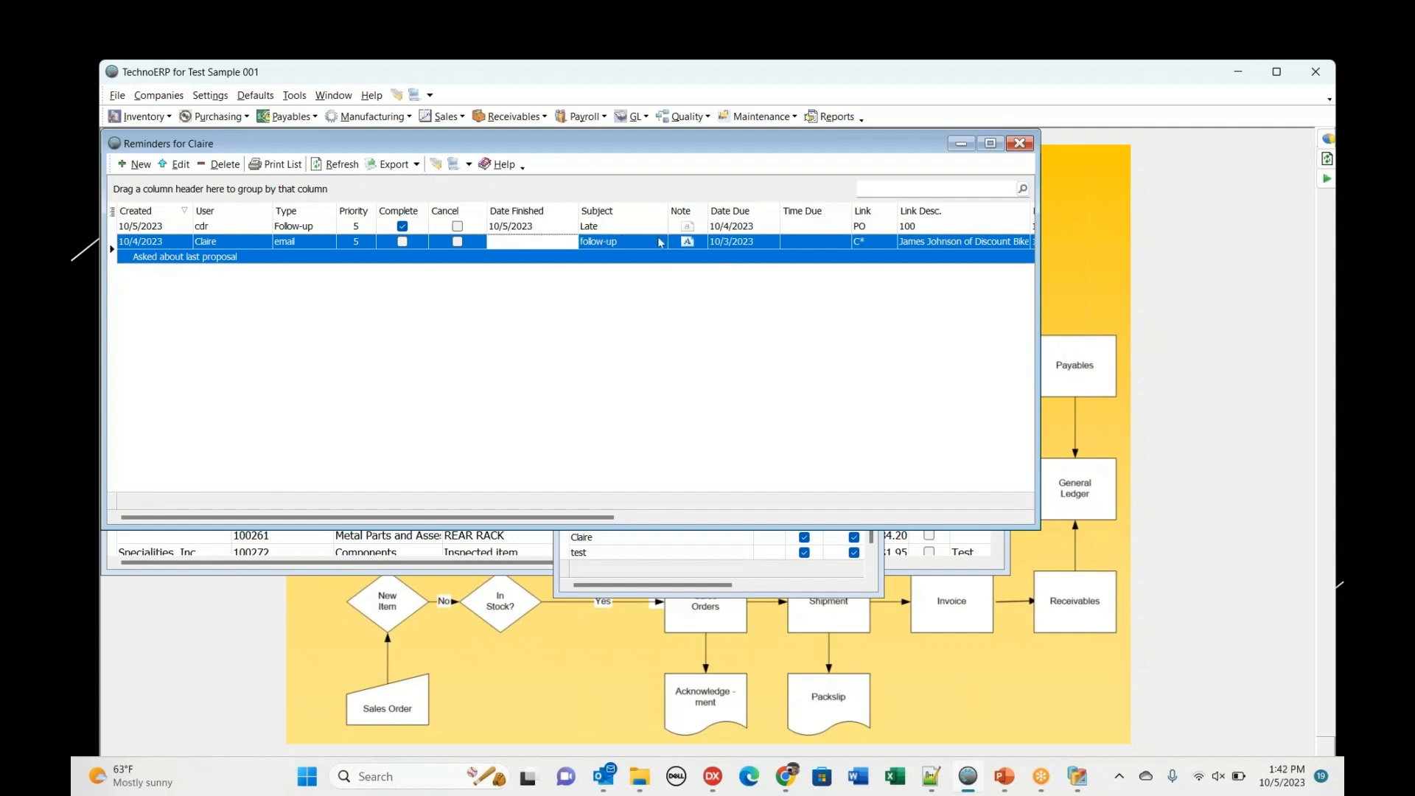
- Set the due date of the email reminder to 10/6/2023, and close the reminders list
click(757, 228)
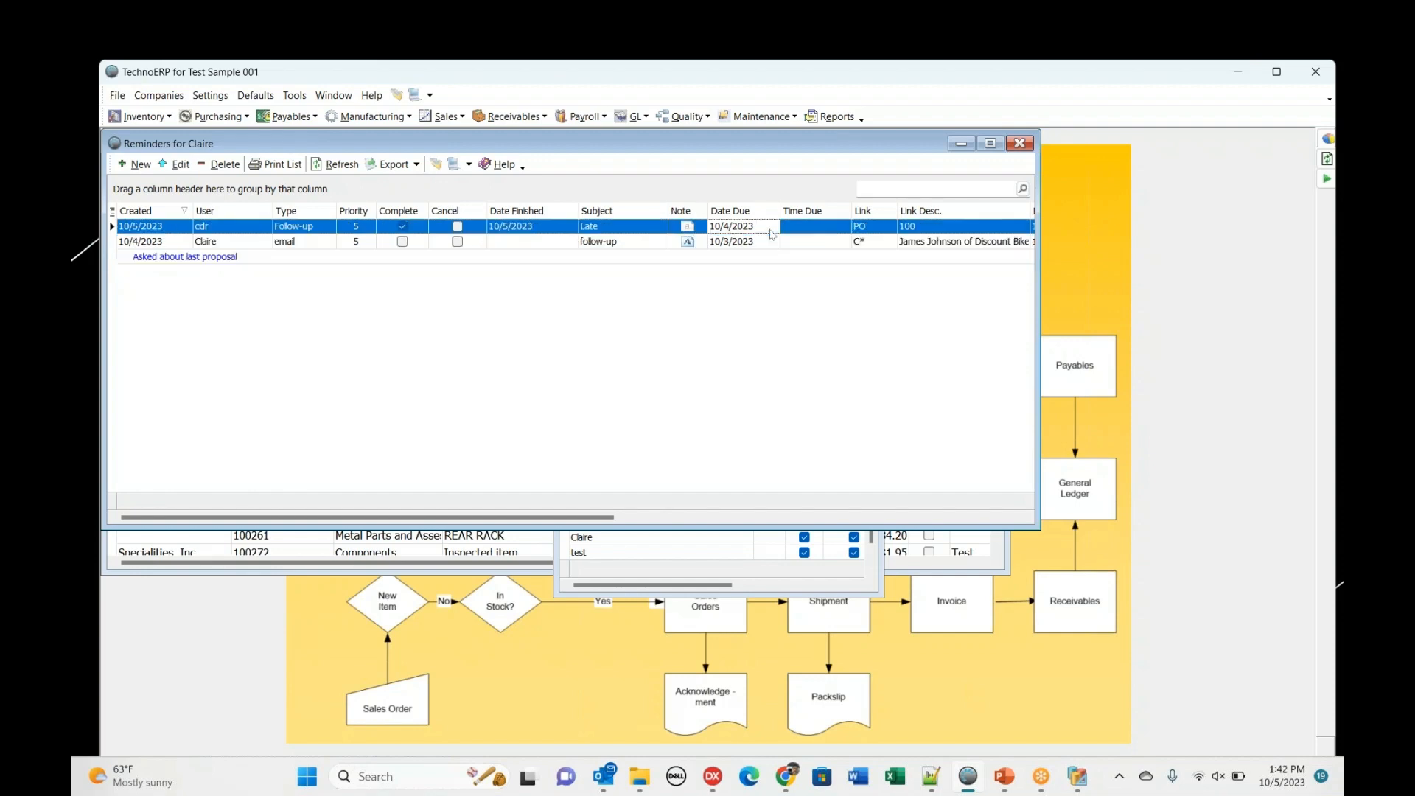
click(772, 227)
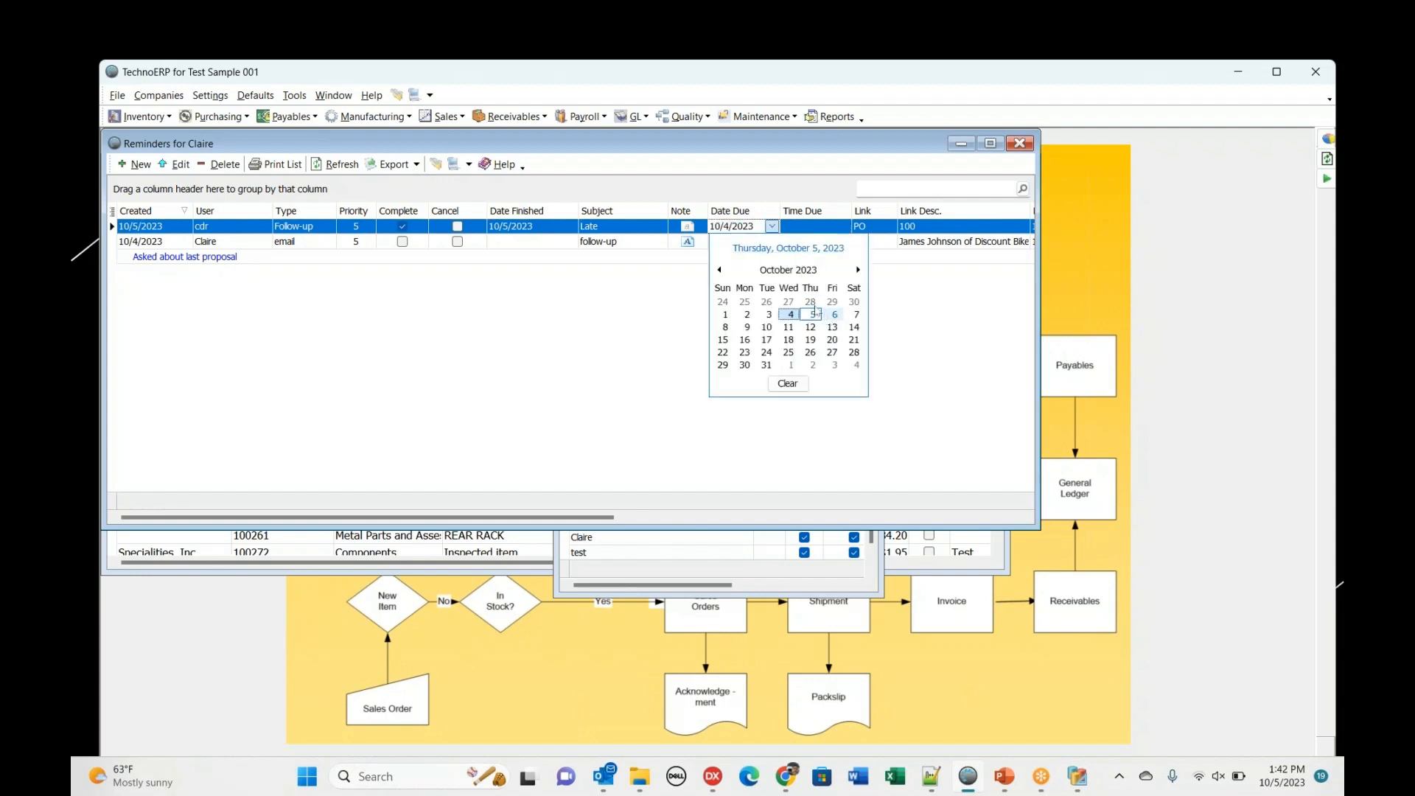
click(722, 226)
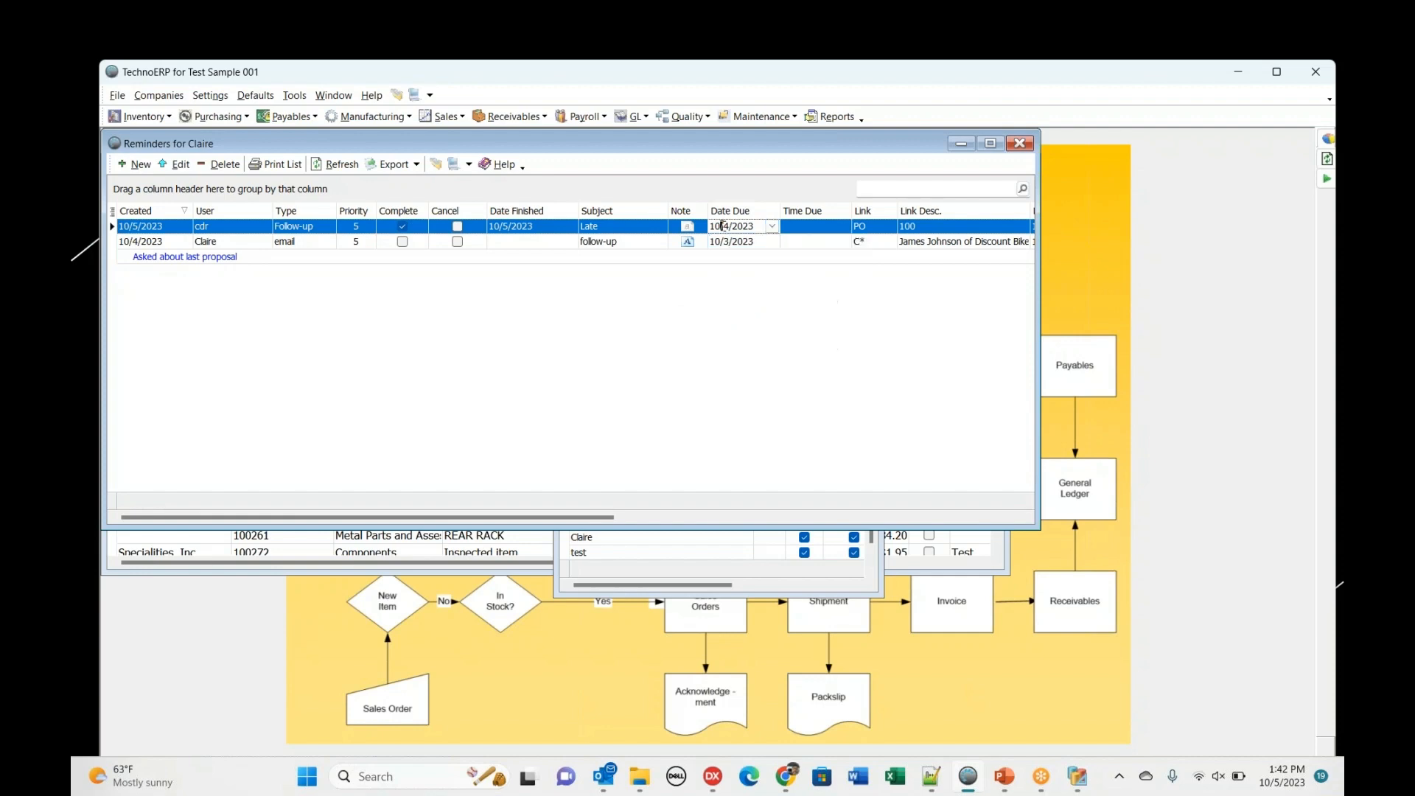
key(Down)
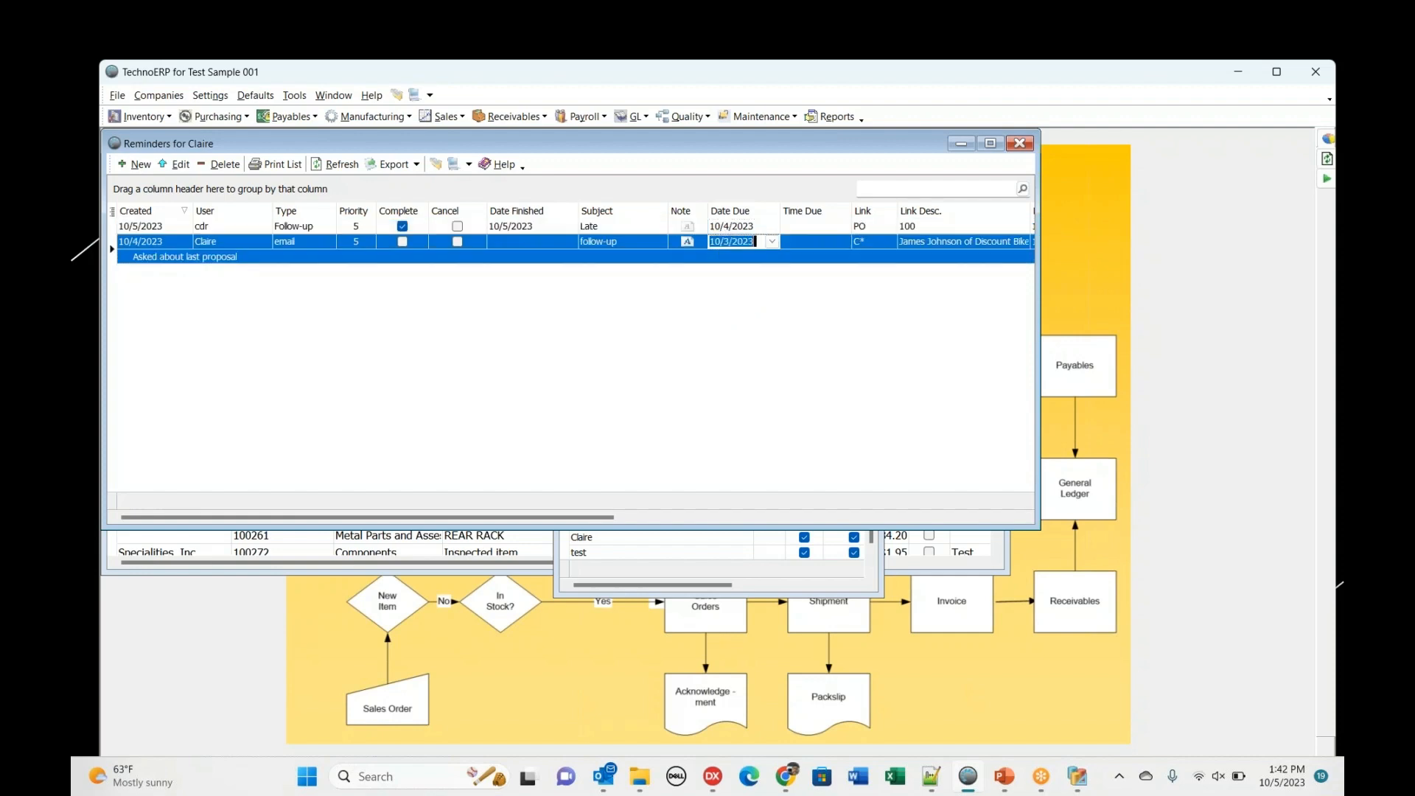
click(771, 242)
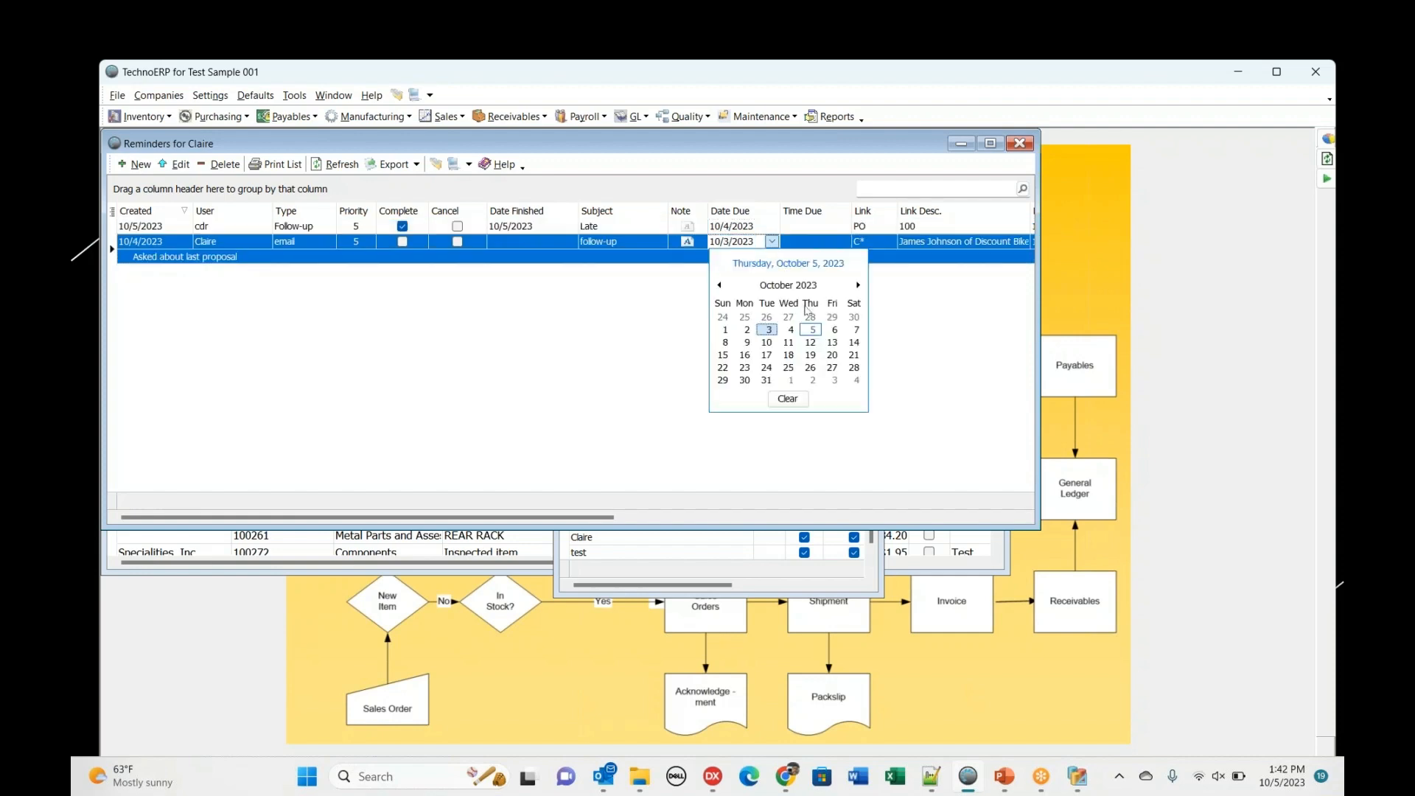
click(833, 330)
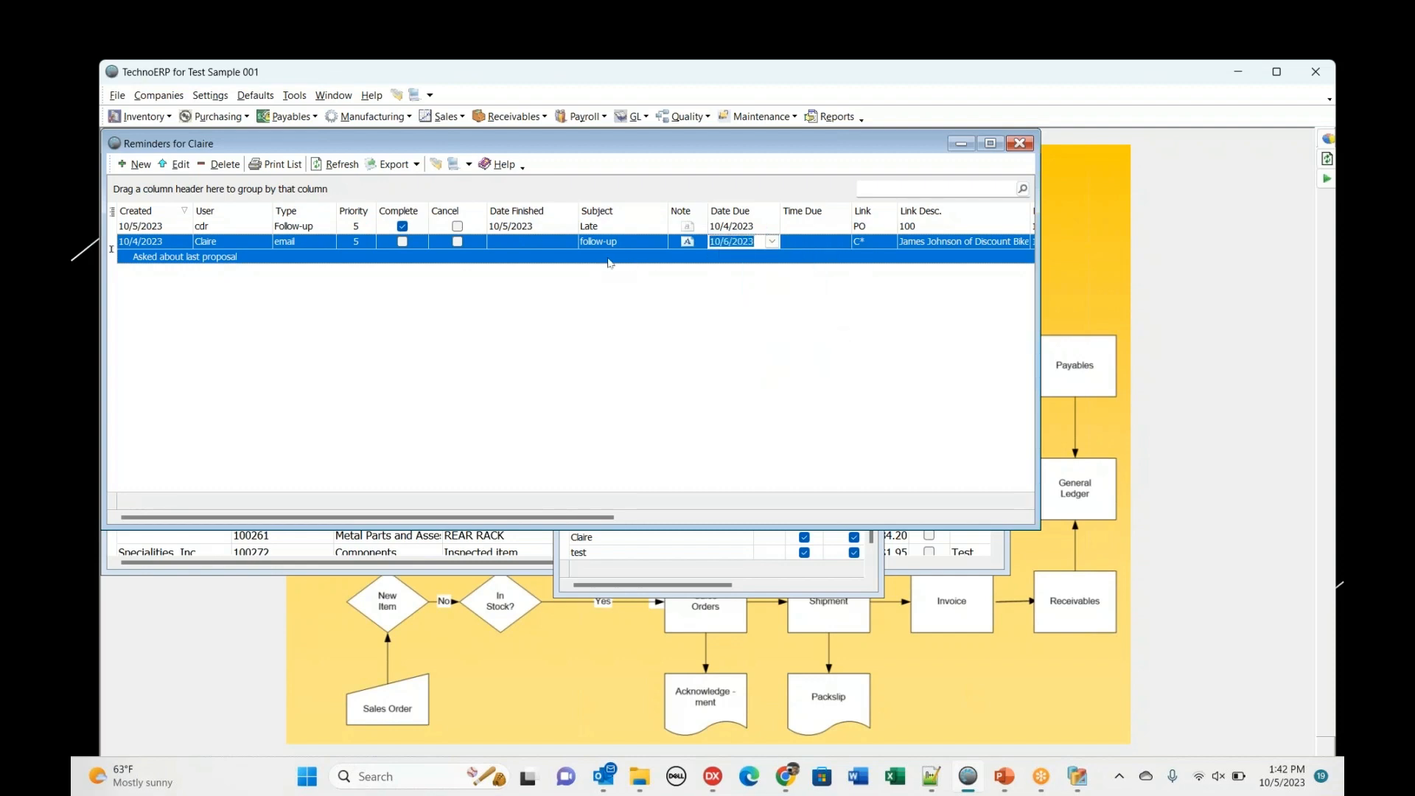
click(950, 257)
click(623, 228)
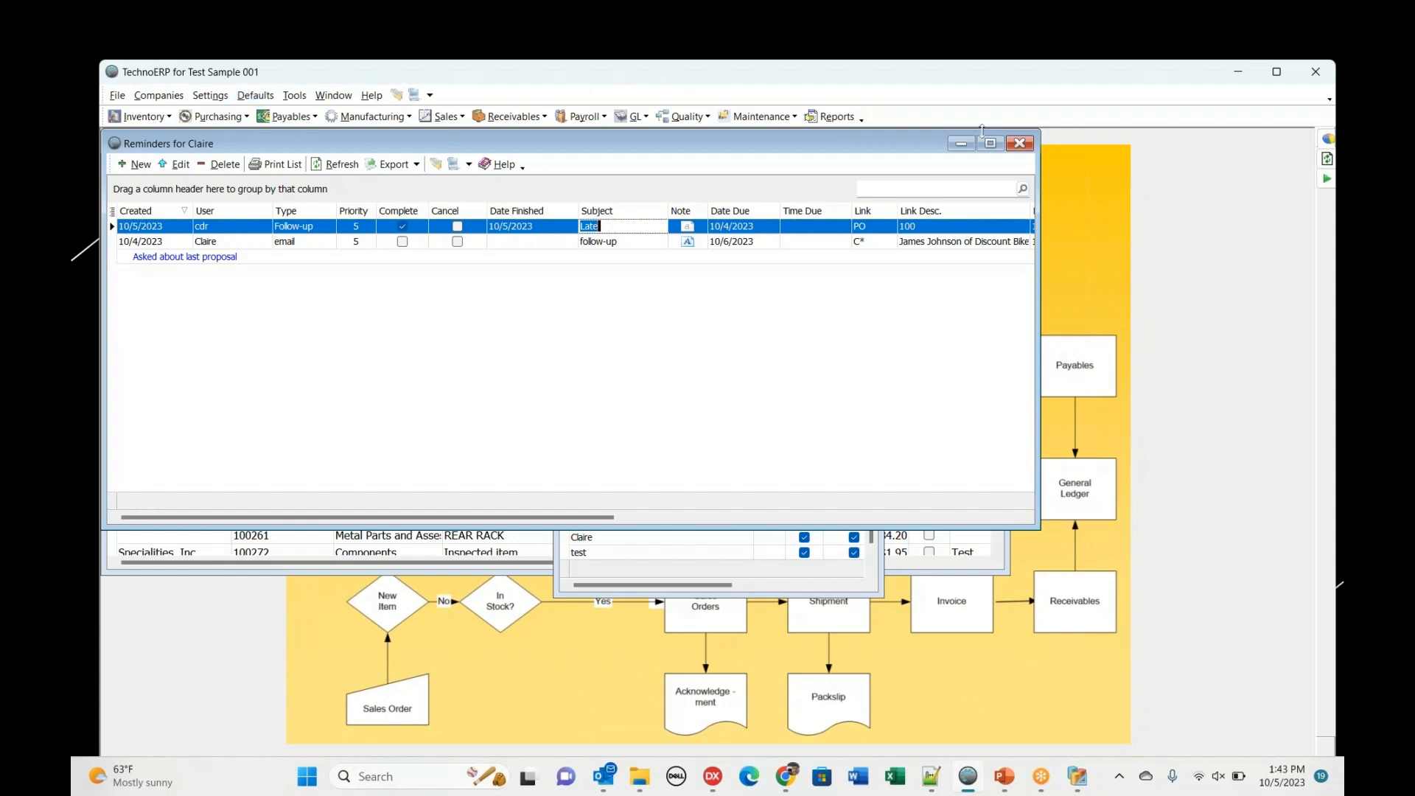
click(1021, 143)
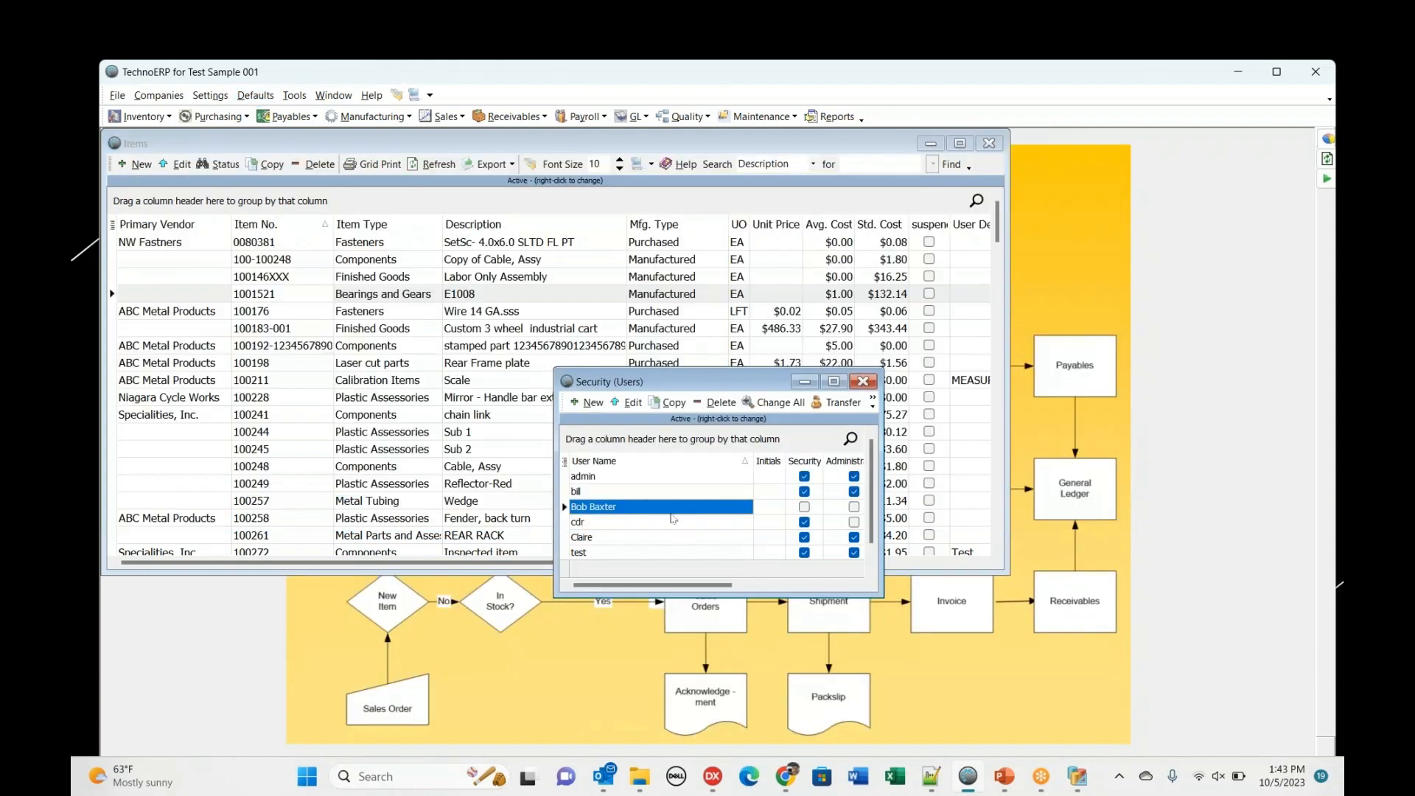
- Switch to PowerPoint to view the Setup slide of the Internal Notes Training presentation, and return to TechnoERP
key(alt+Tab)
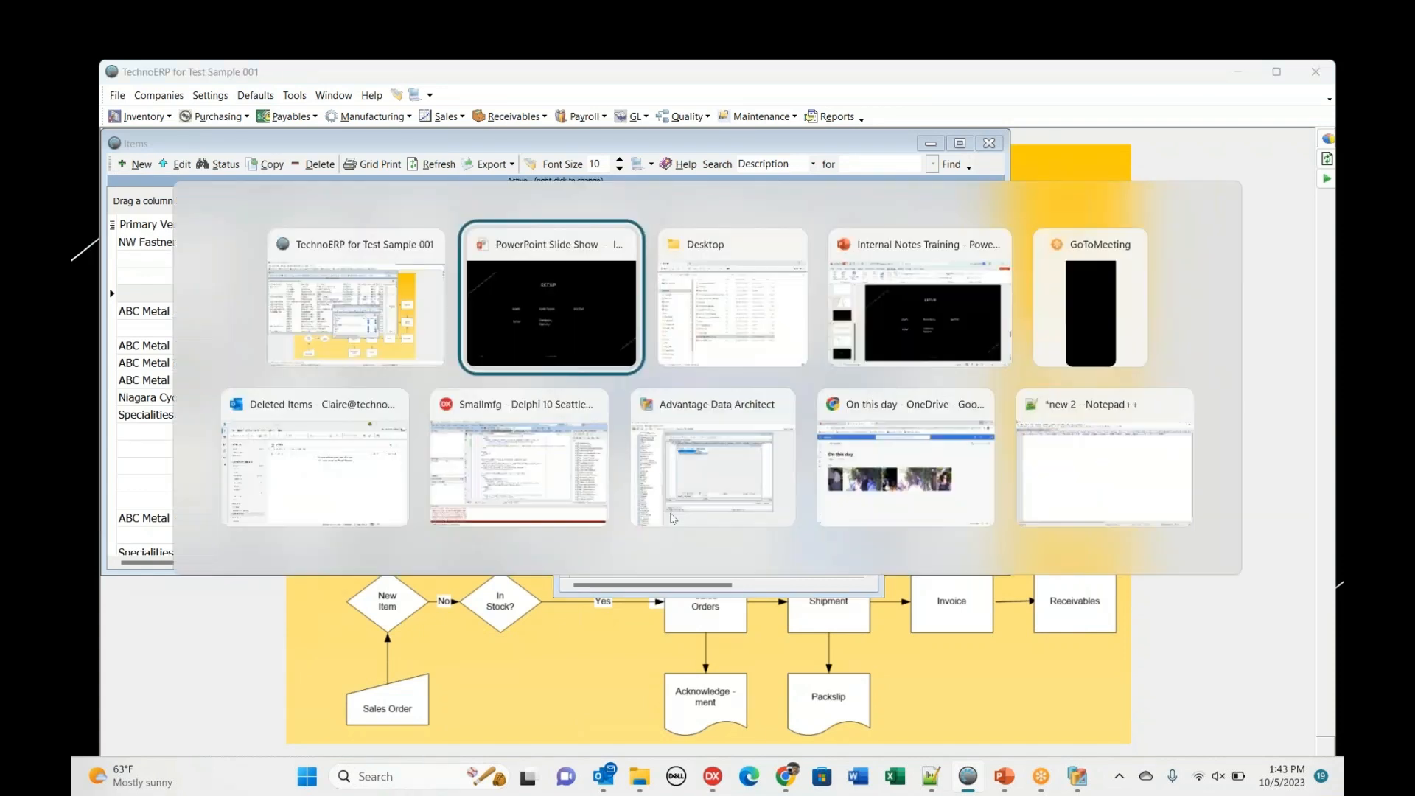
key(Tab)
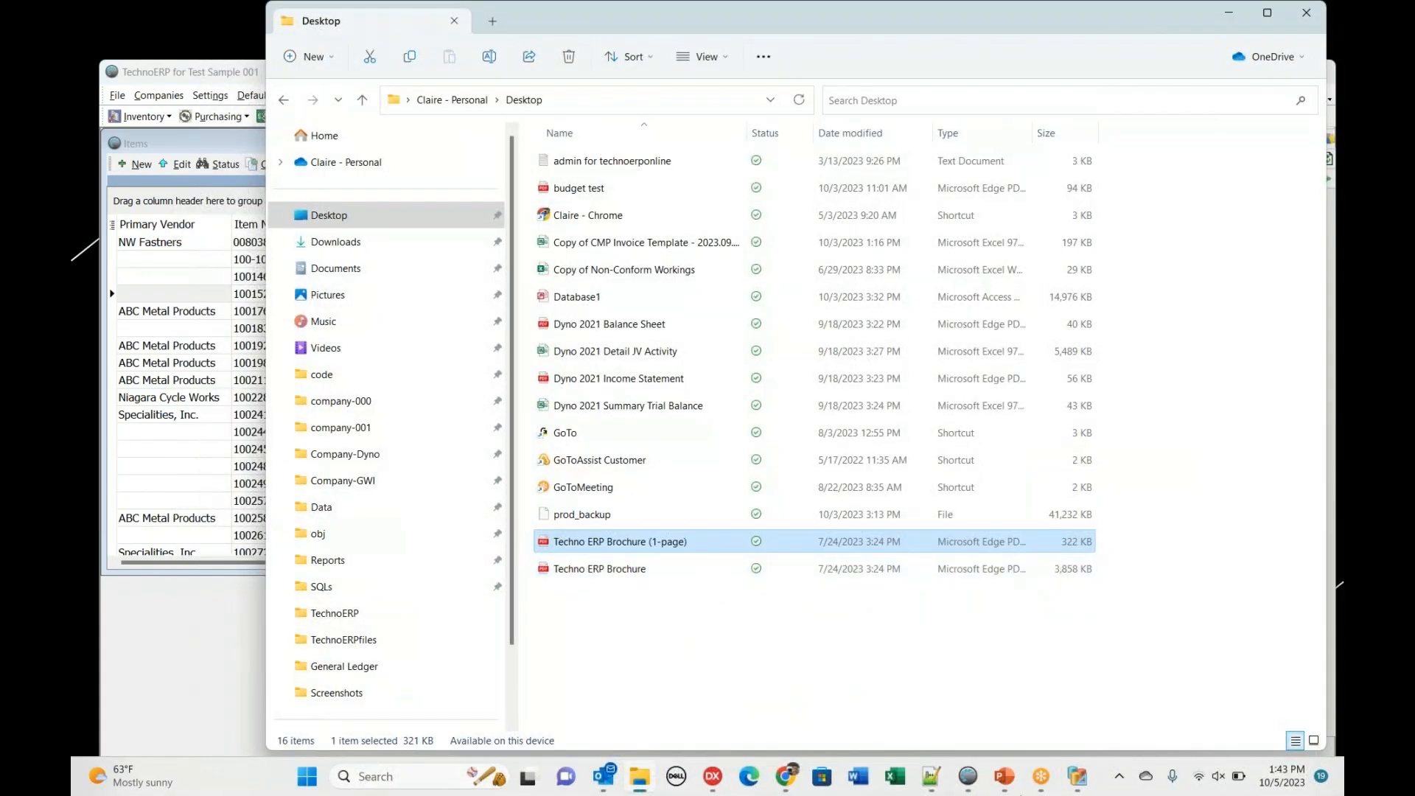
mouse_move(1004, 776)
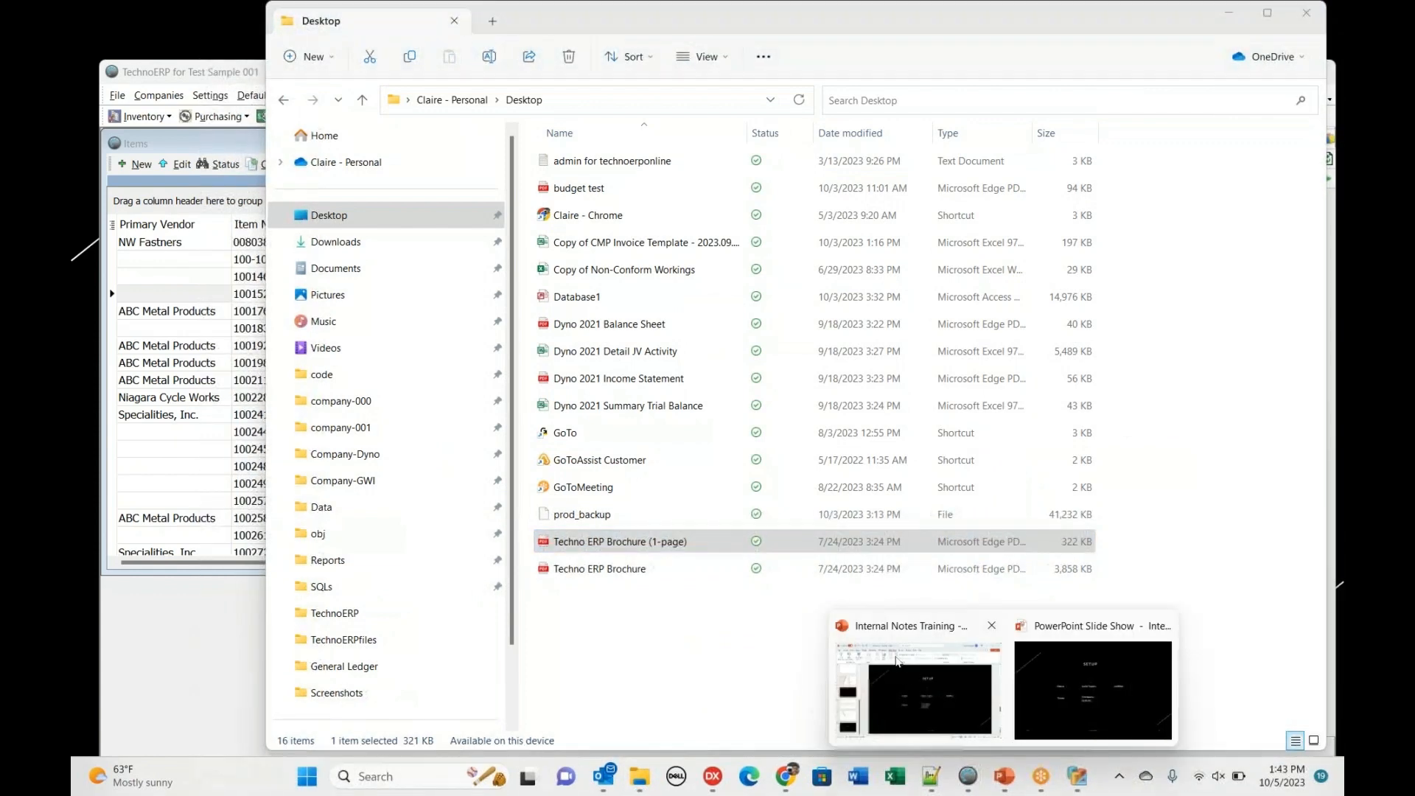
click(921, 684)
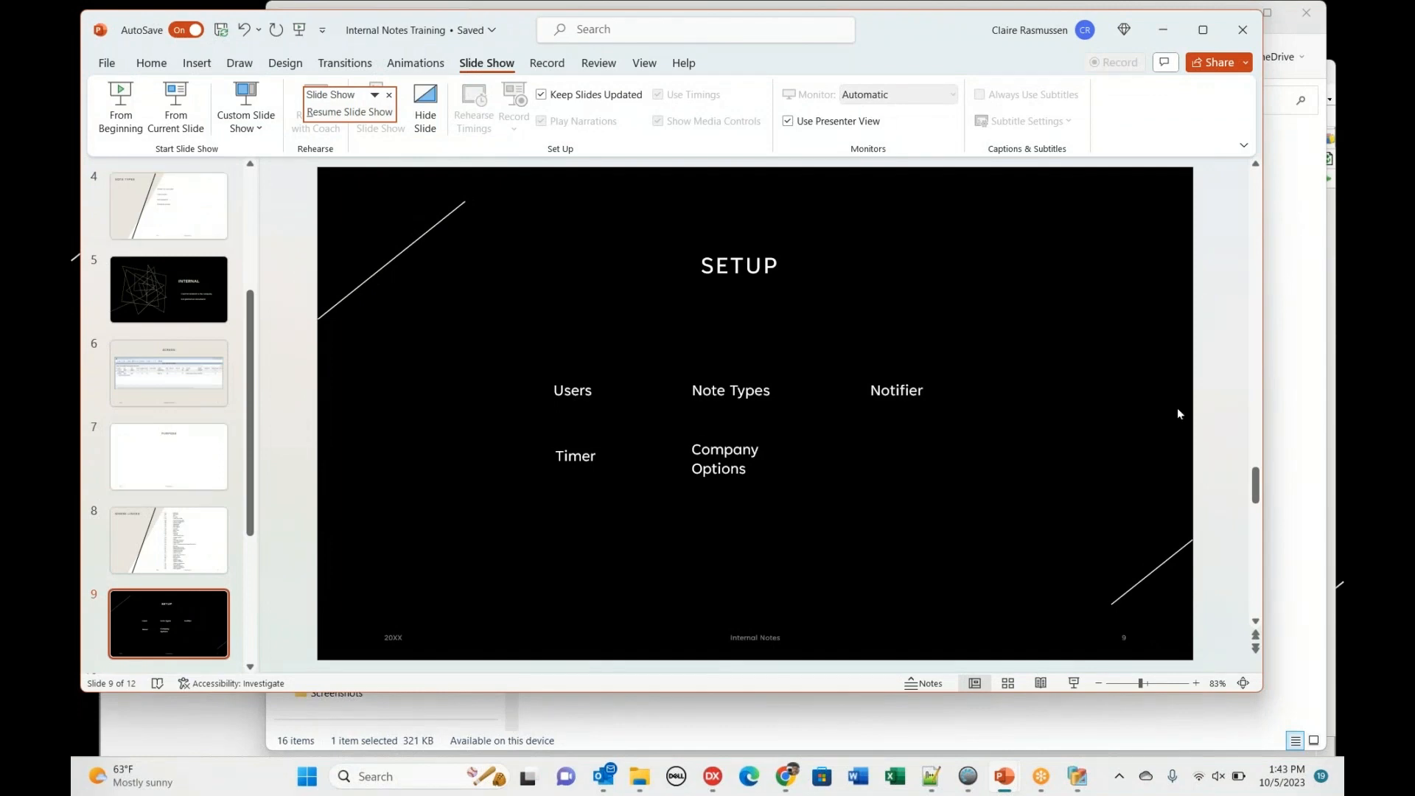
key(alt+Tab)
key(alt+Tab)
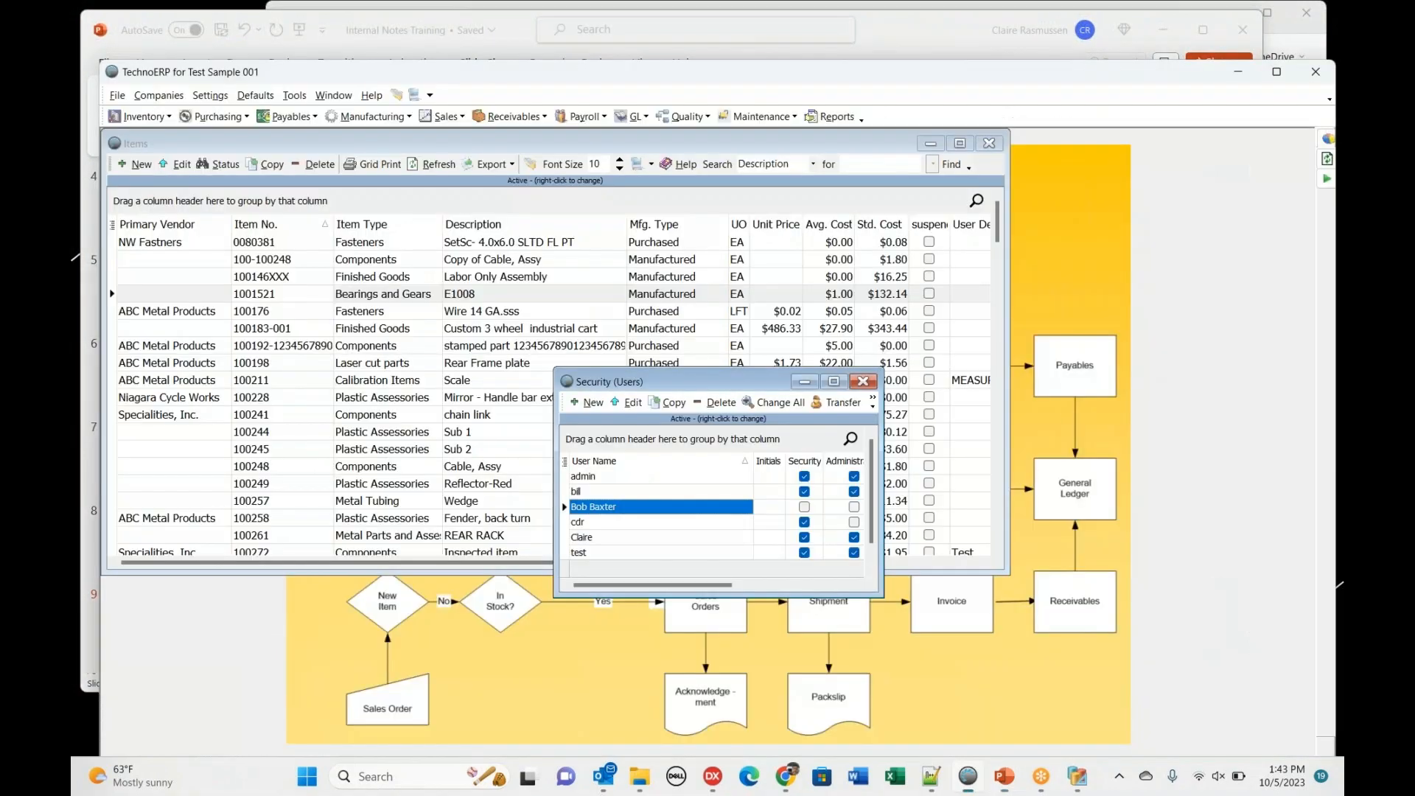
- Open the Note Types list from the defaults and make it editable
click(259, 96)
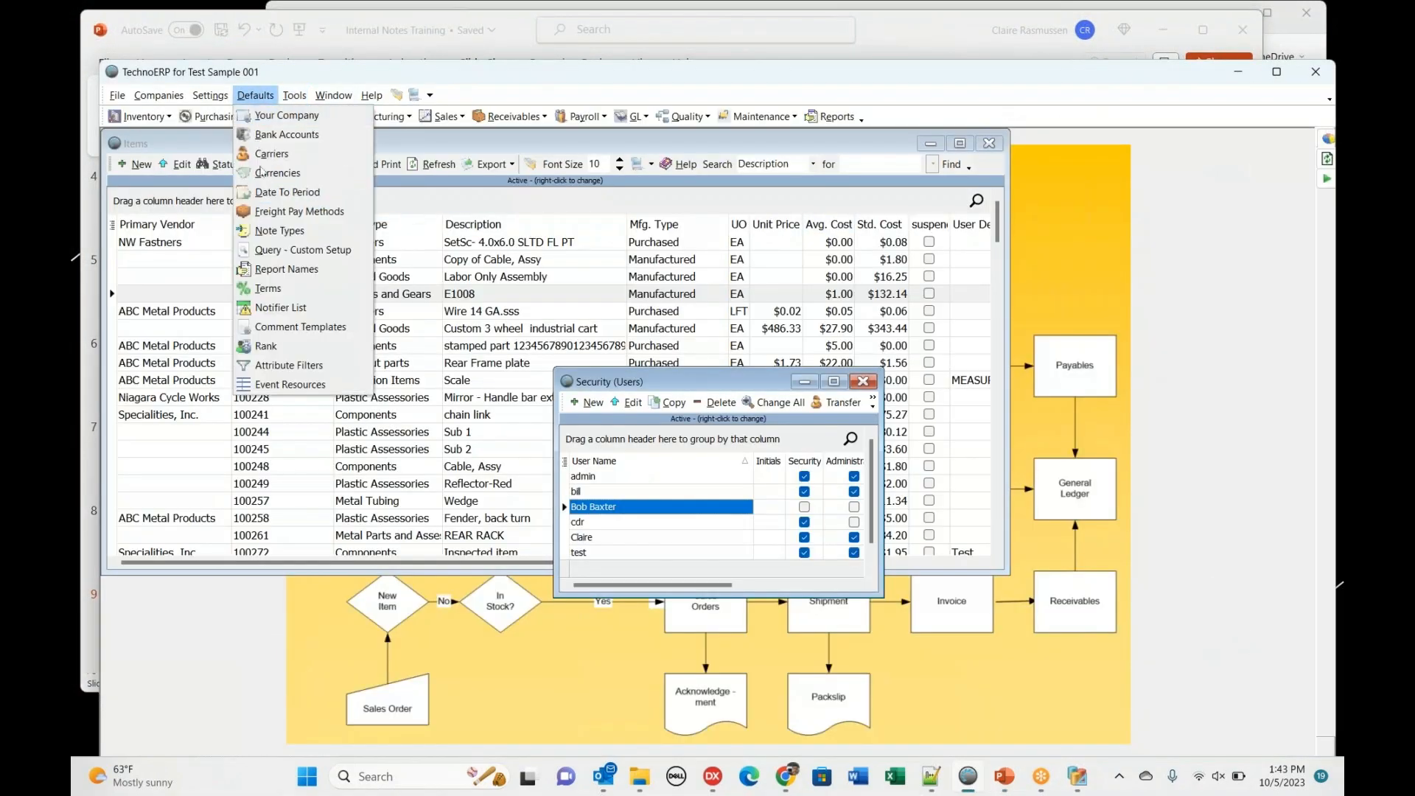
click(275, 231)
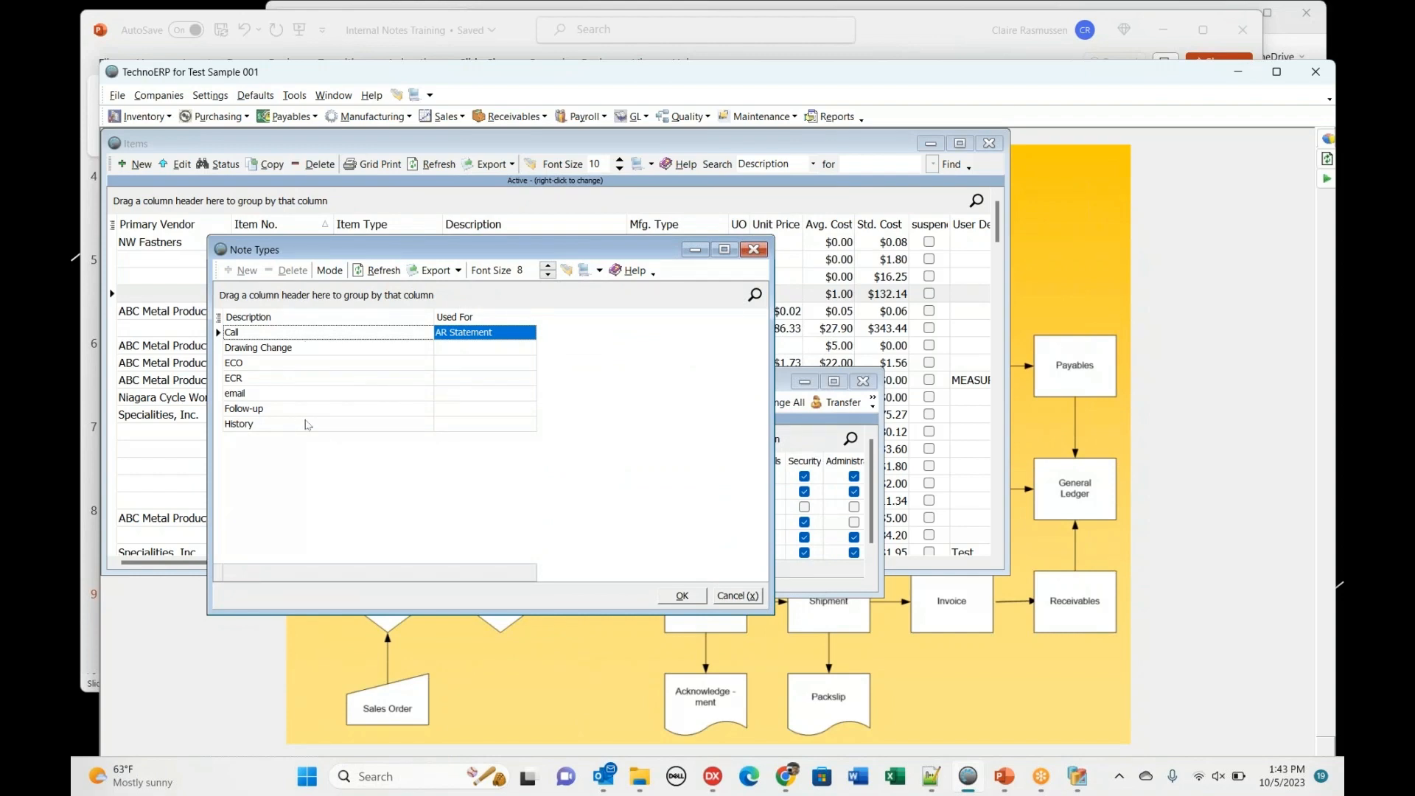
click(312, 377)
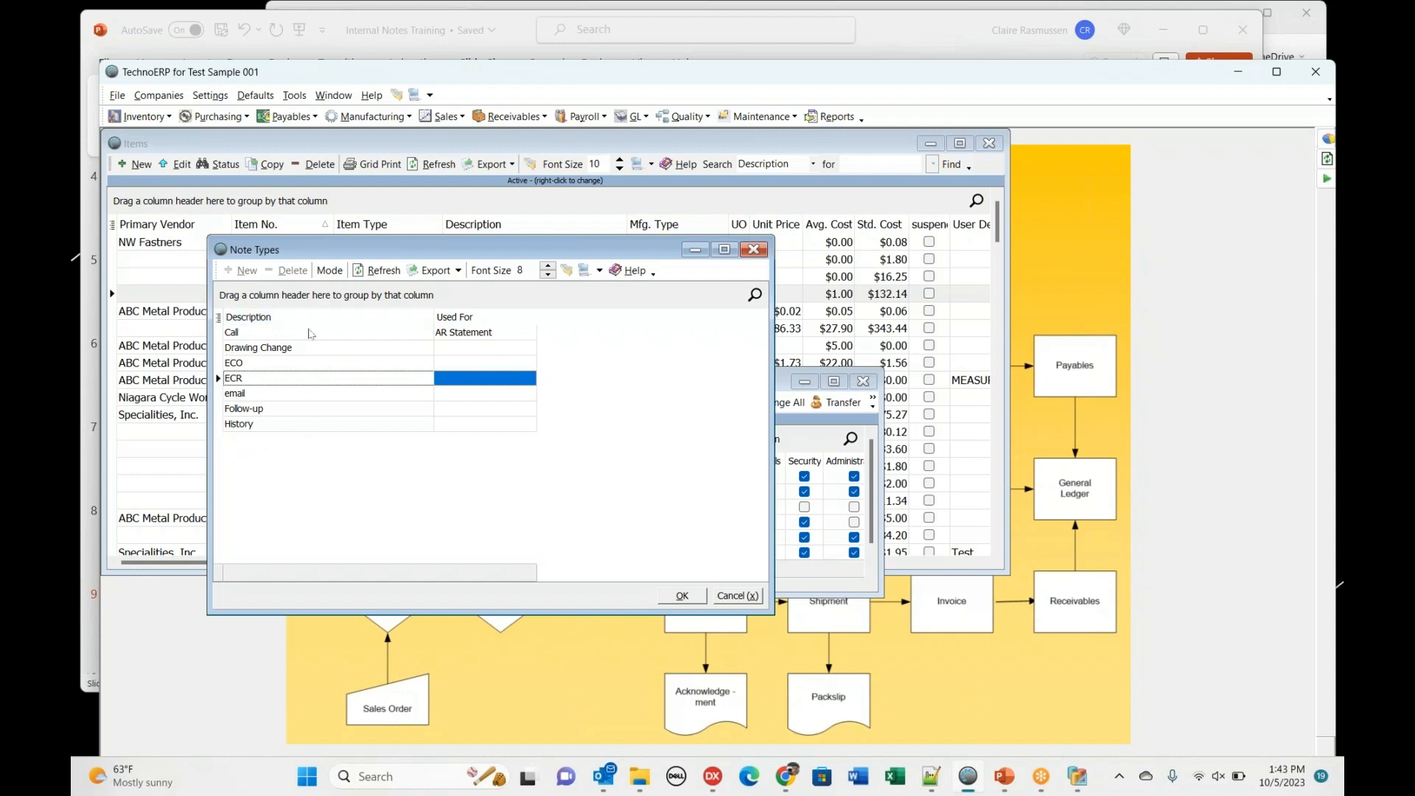
click(331, 270)
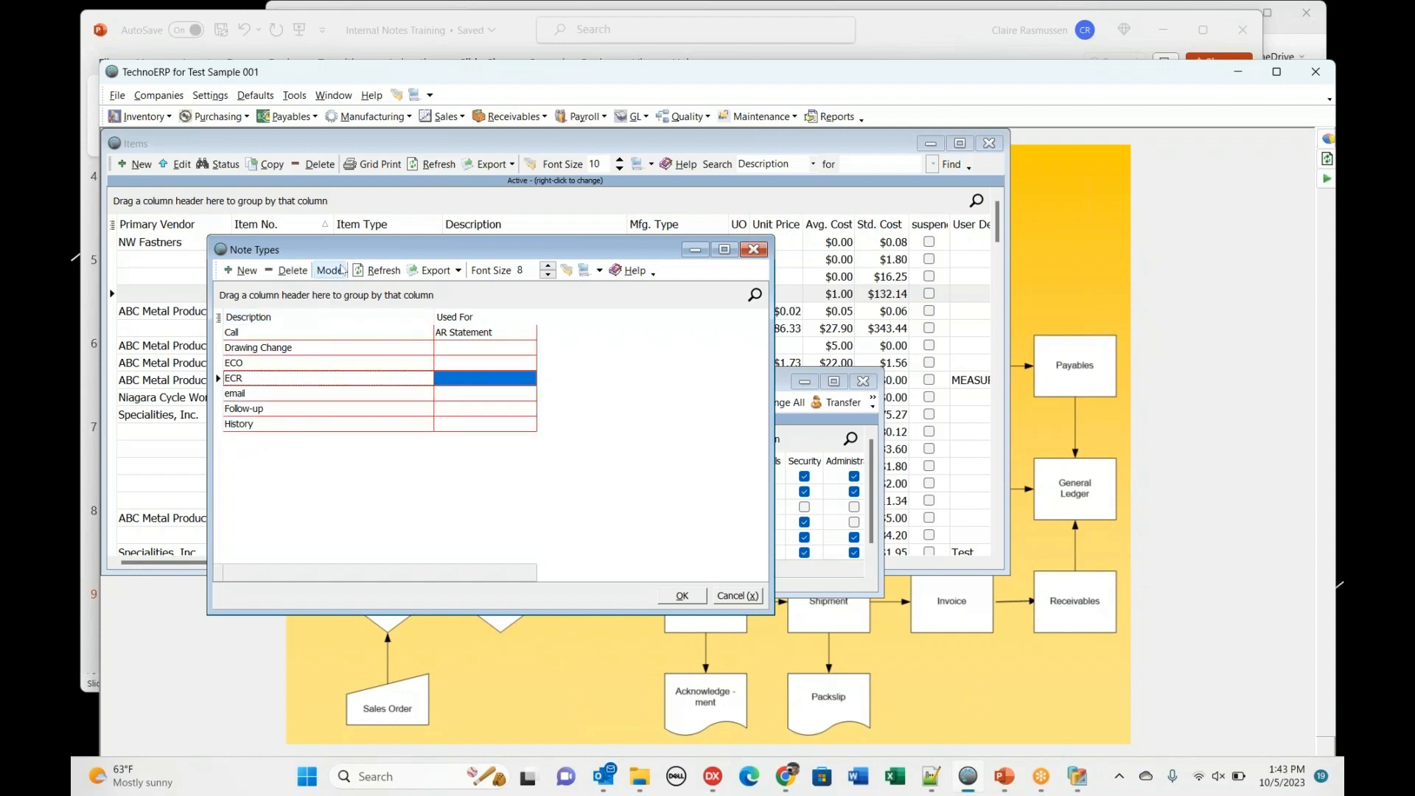
- Add a new note type with the description "reminder" and save the Note Types list
click(246, 271)
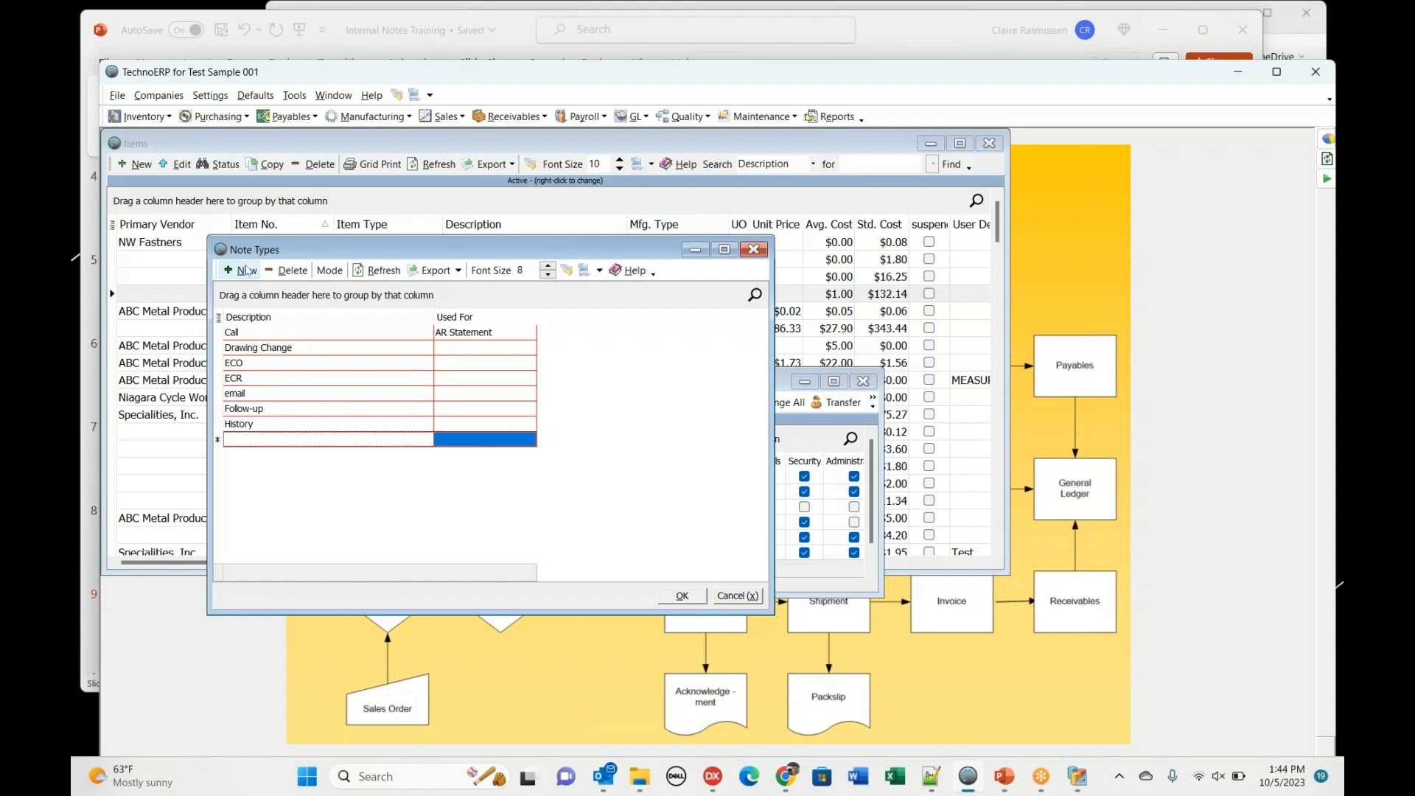
click(261, 442)
text(/rw)
key(BackSpace)
key(BackSpace)
key(BackSpace)
text(/r)
key(BackSpace)
key(BackSpace)
text(ren)
key(BackSpace)
text(i)
text(minder)
click(338, 381)
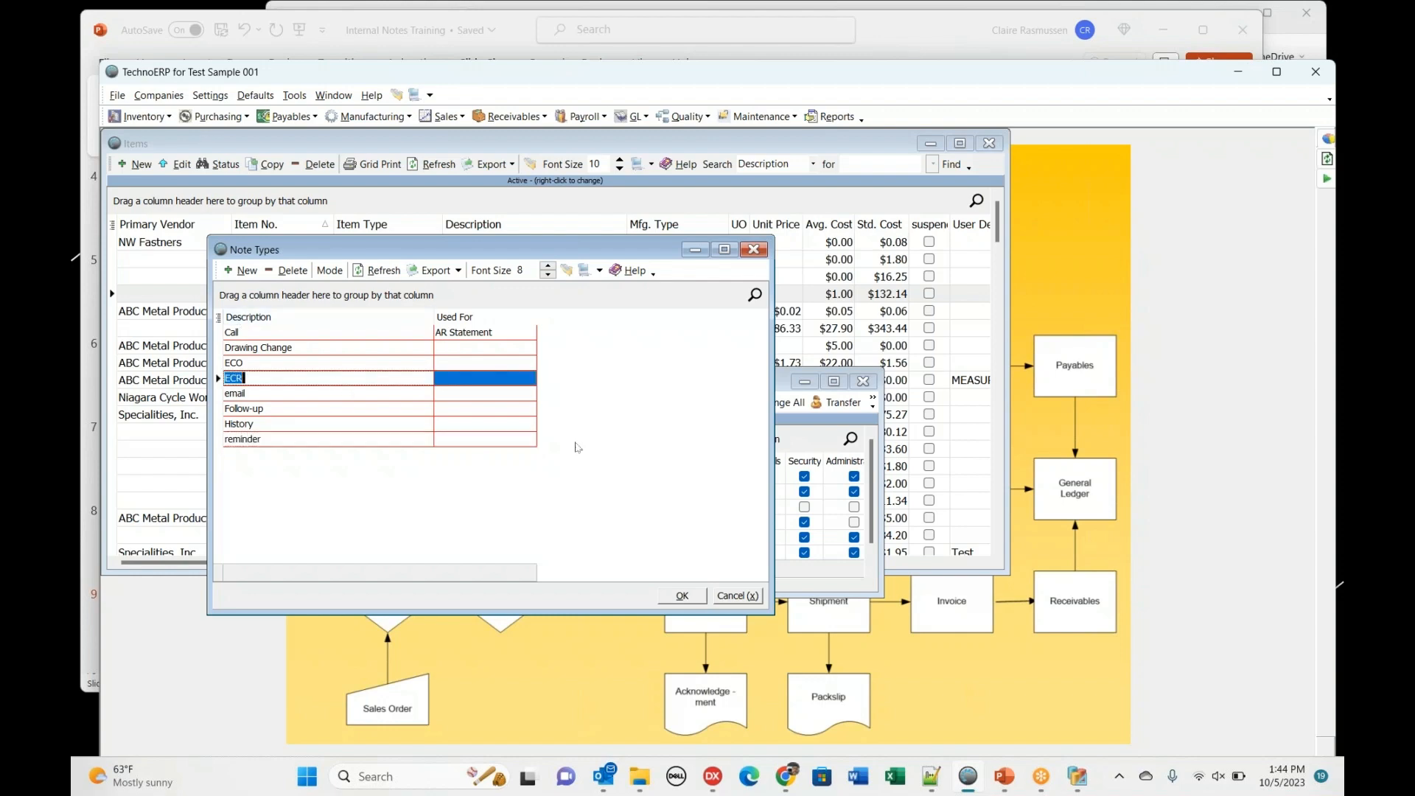
click(687, 600)
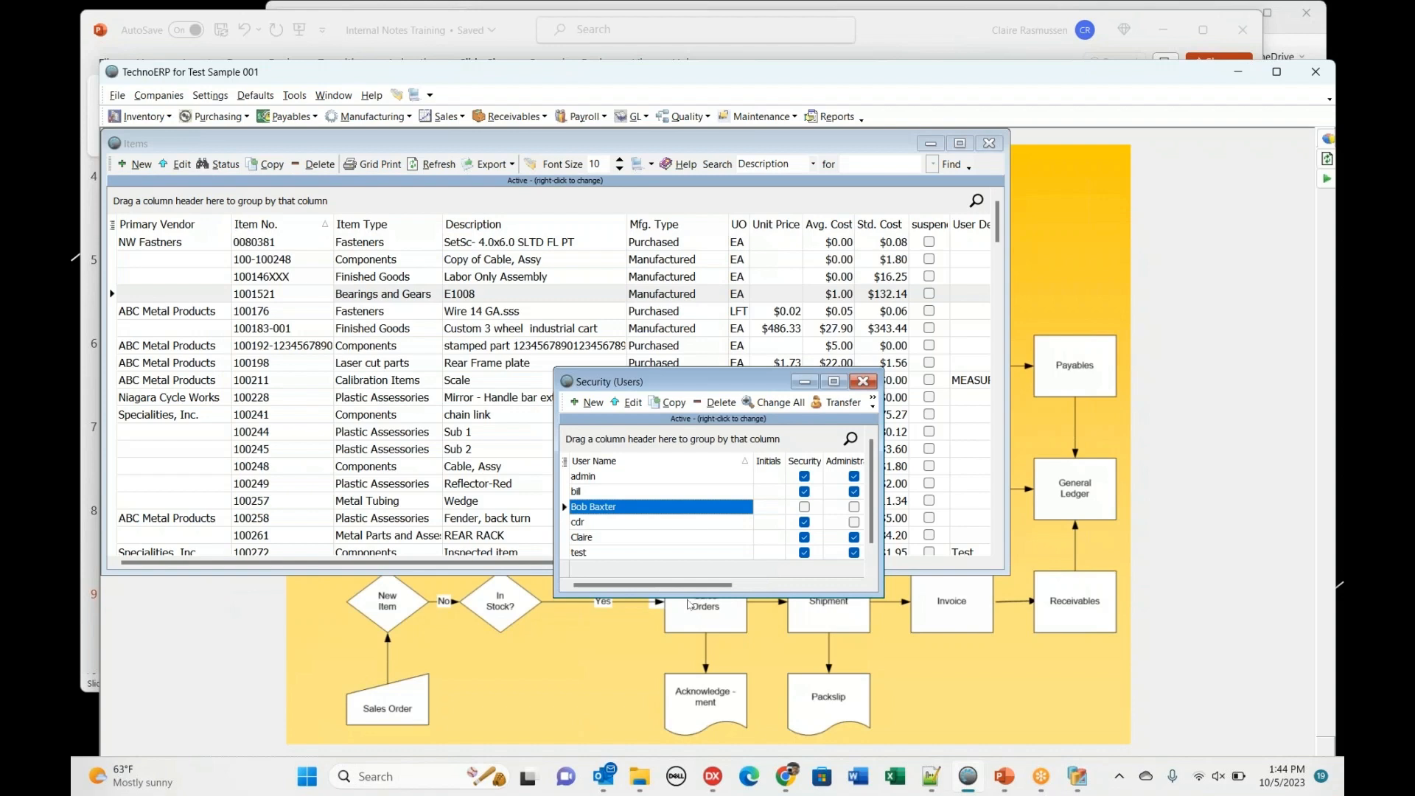
- Close the security users list and show the Internal Notifier List in an enlarged window
click(863, 381)
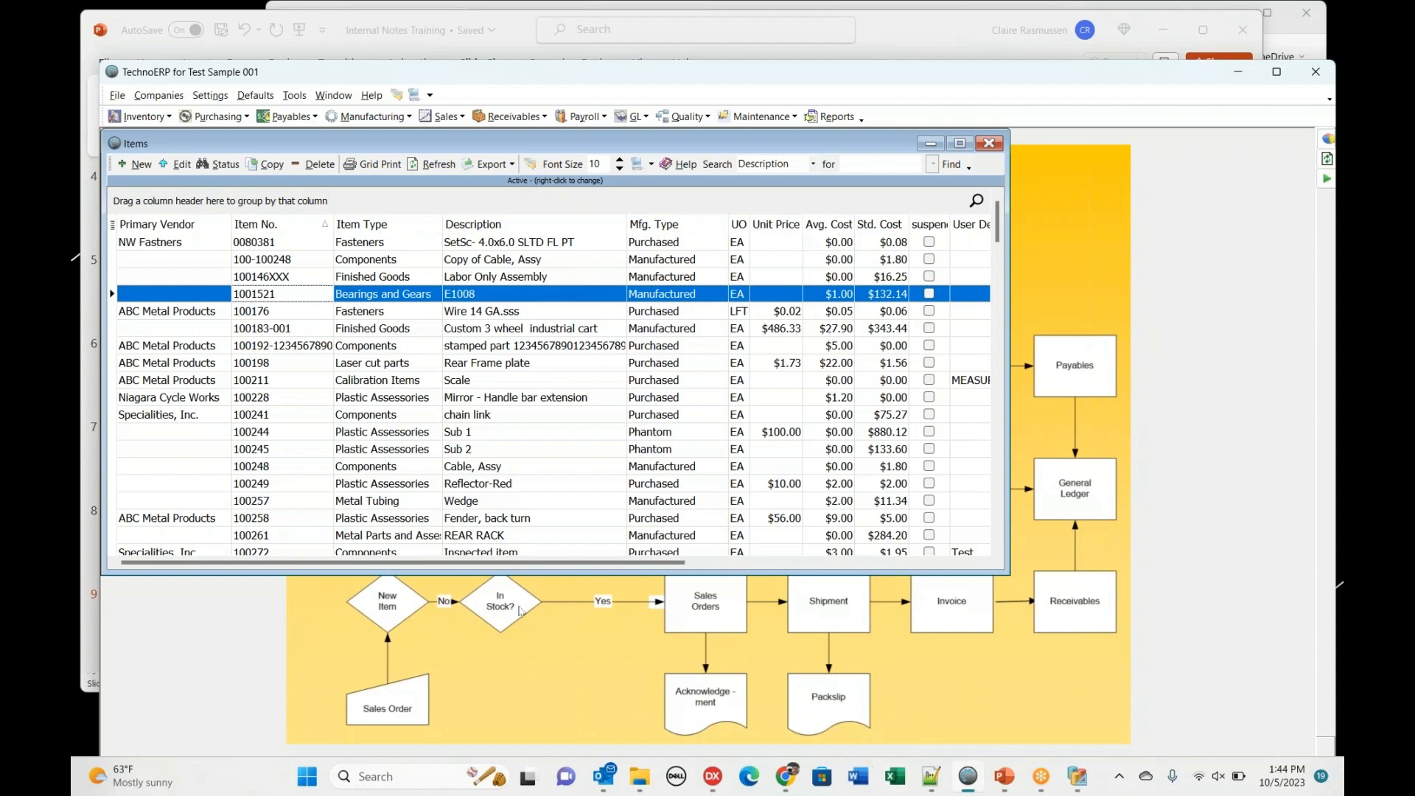
click(259, 96)
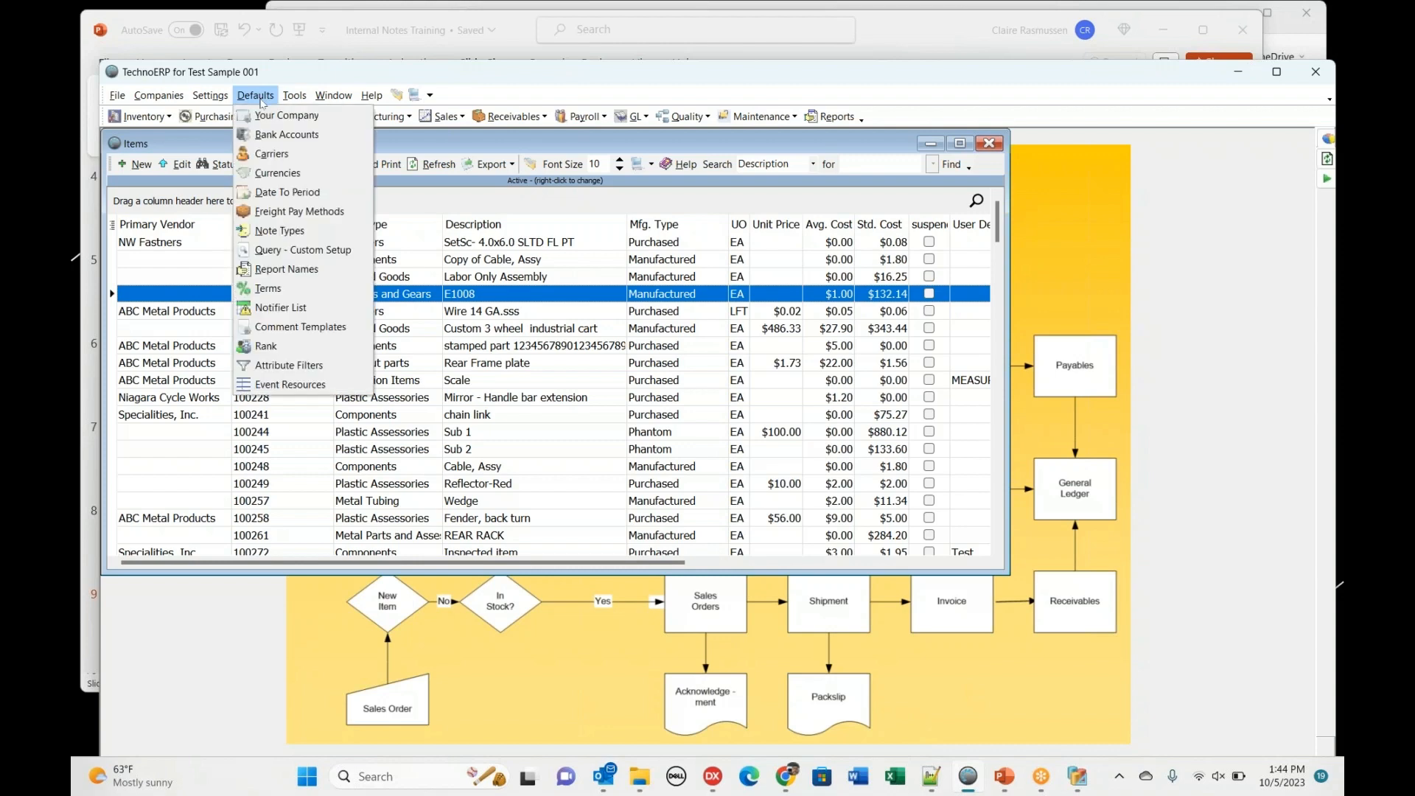
click(280, 307)
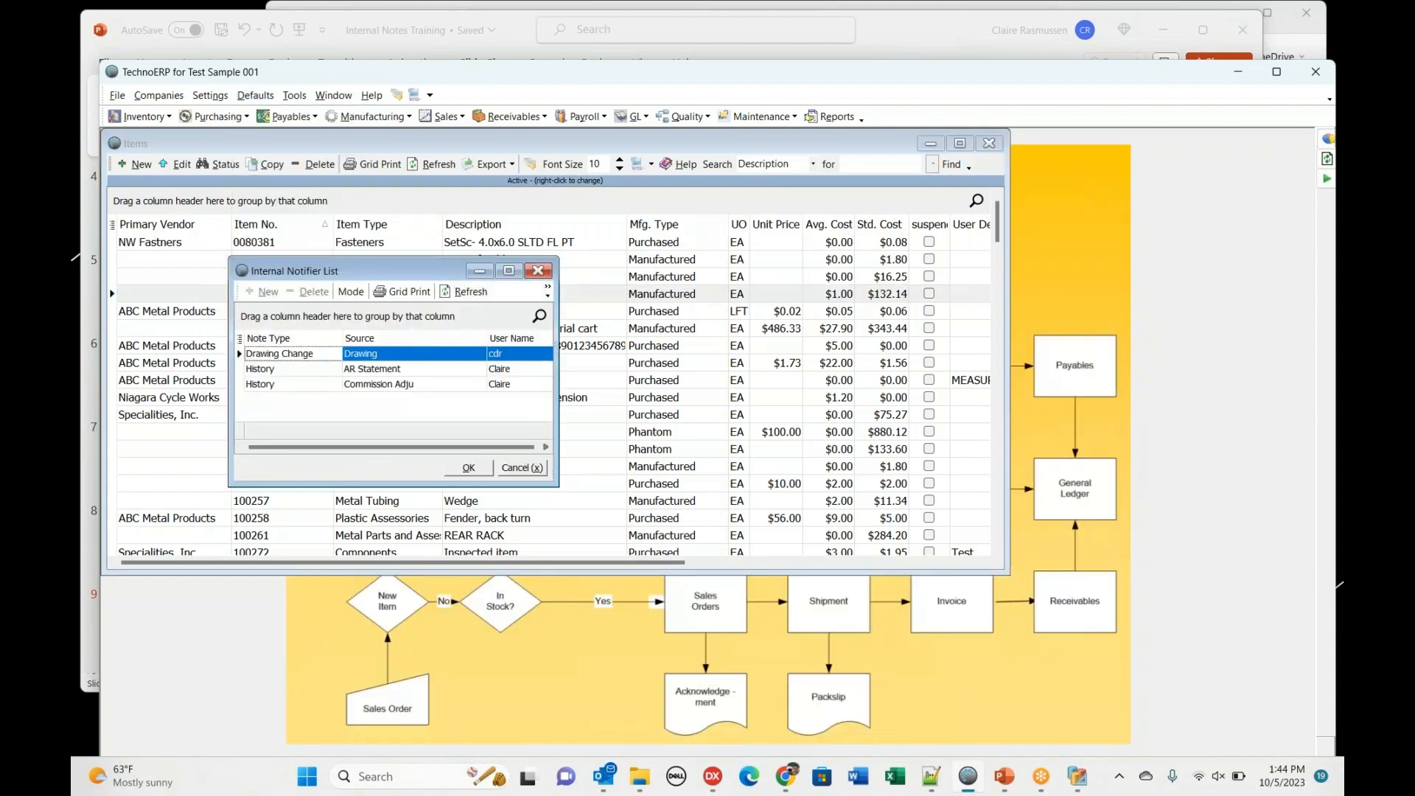
drag(558, 488, 927, 573)
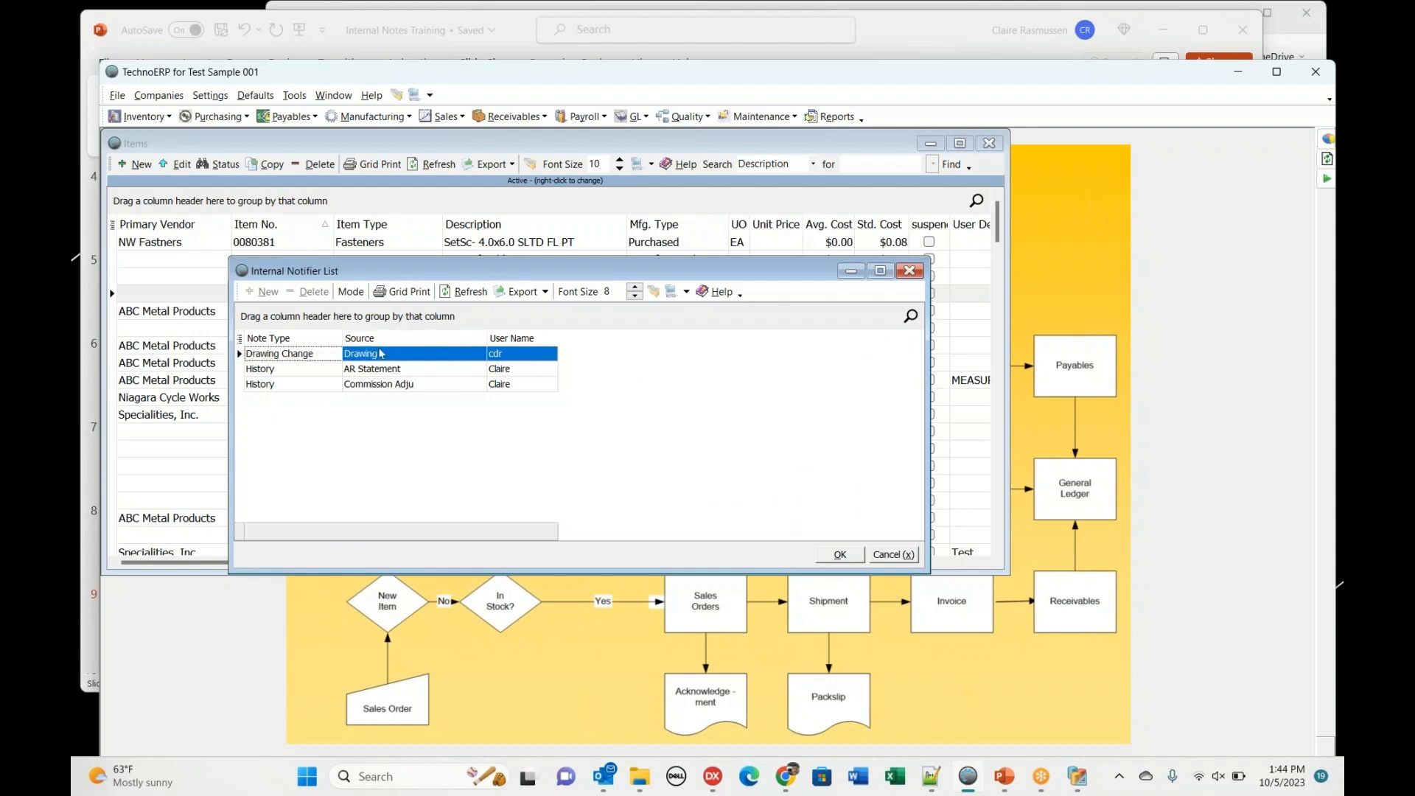
- Open item 1001521 from the inventory Items list and show its drawings
click(432, 355)
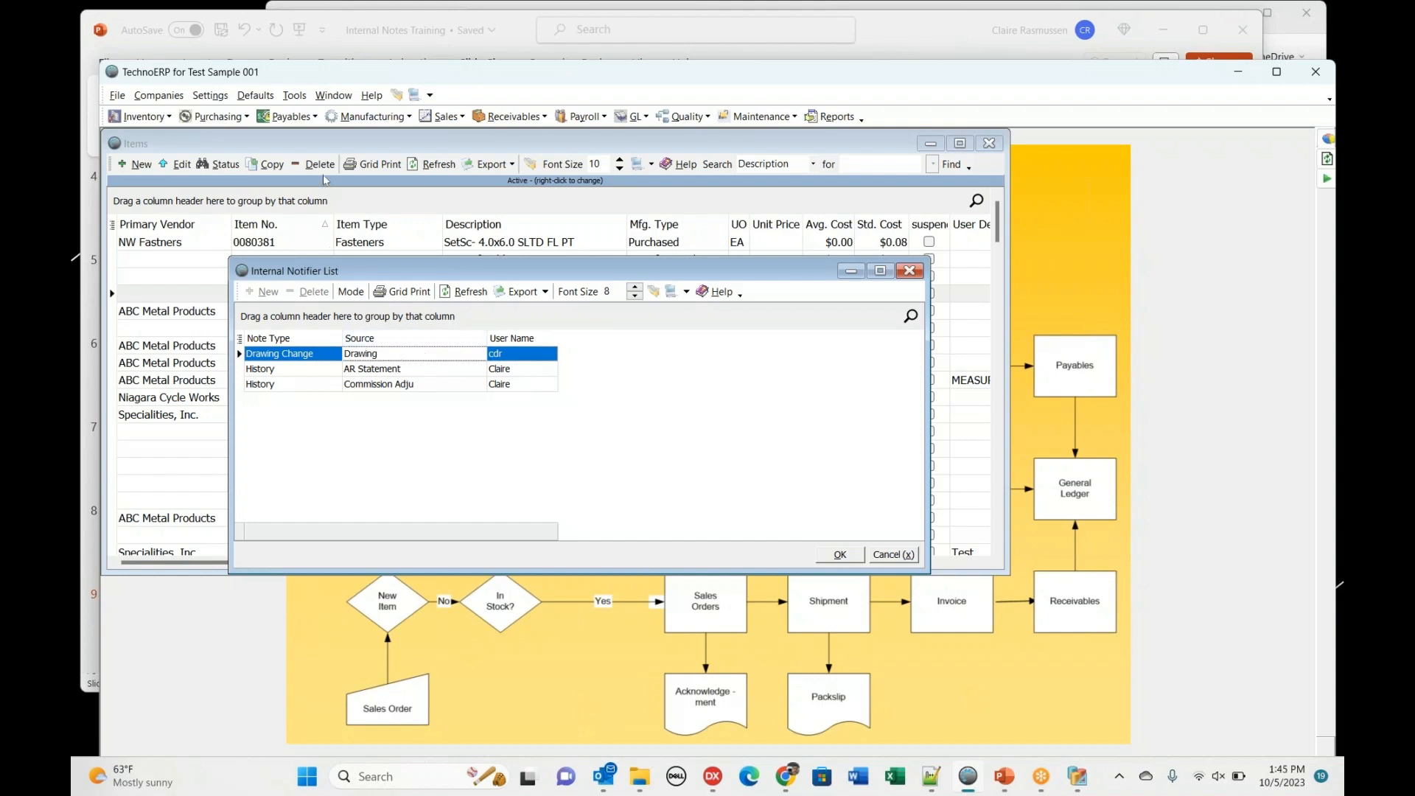
click(155, 118)
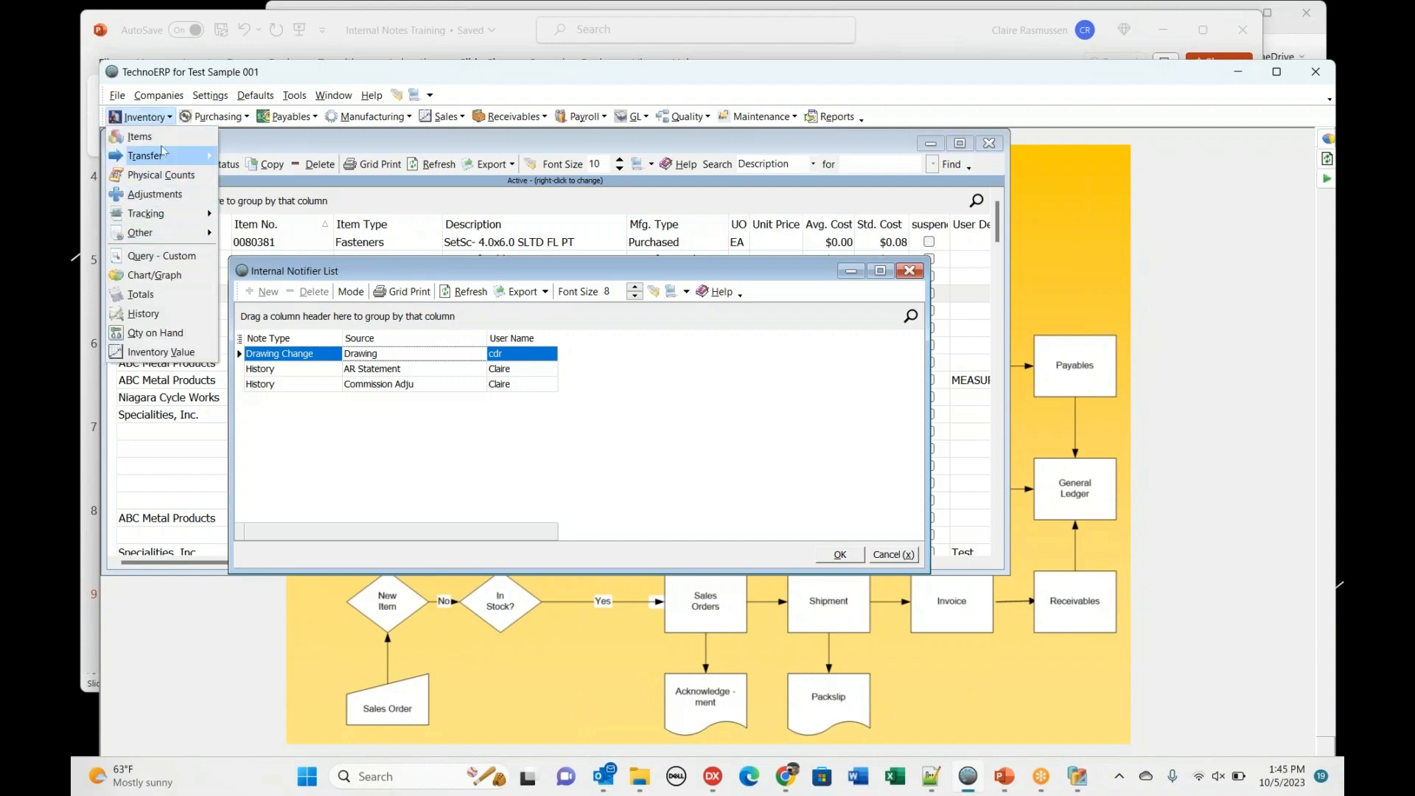
click(141, 137)
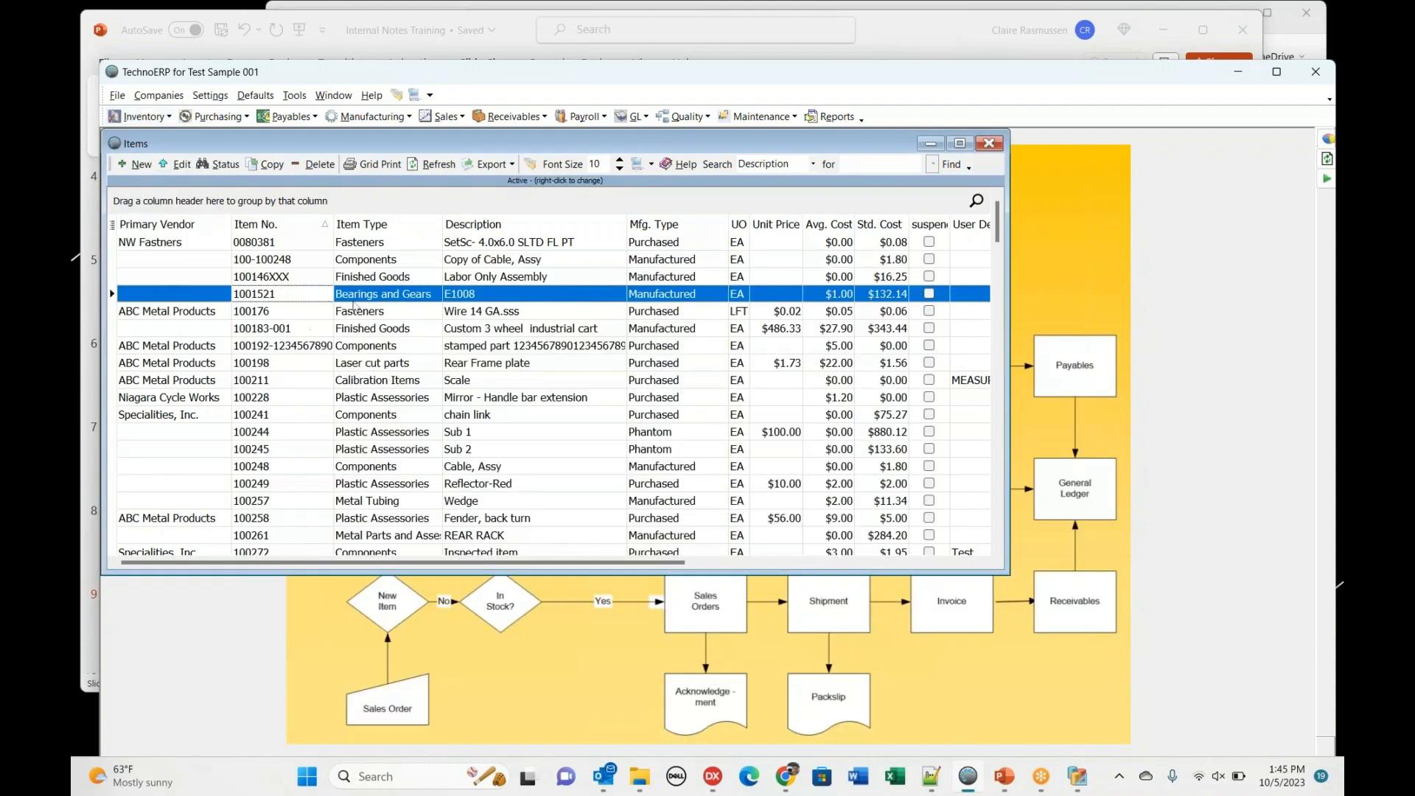
click(410, 298)
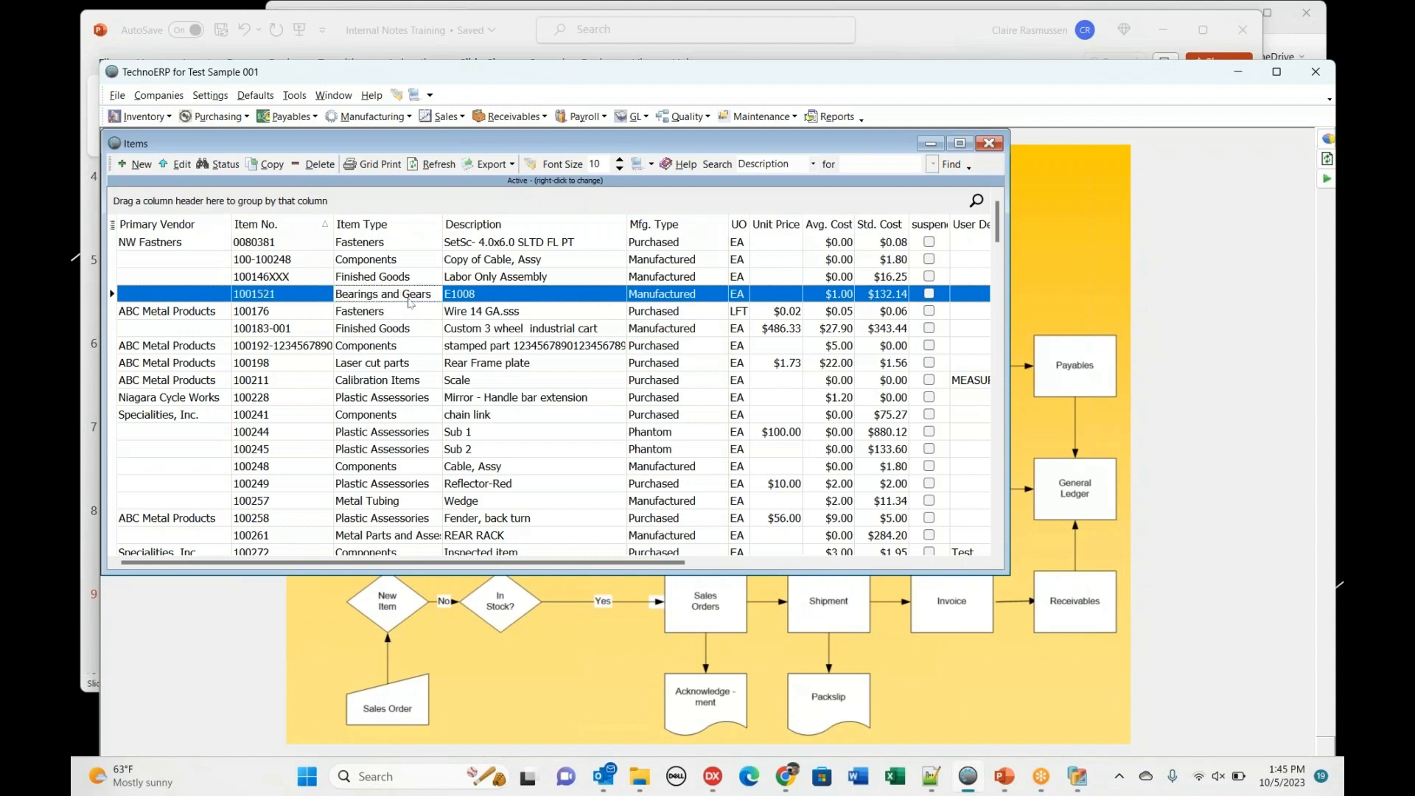
double_click(410, 298)
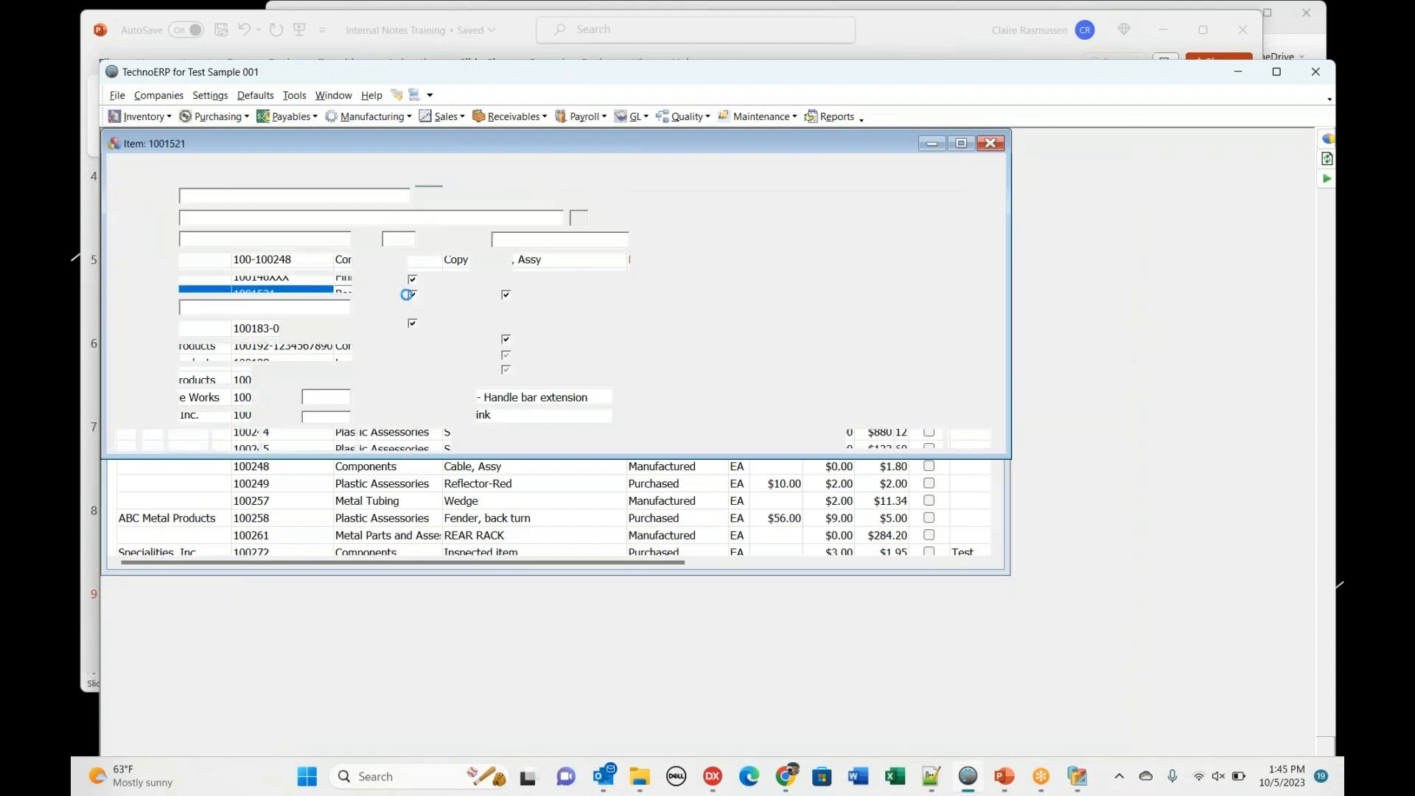
click(269, 172)
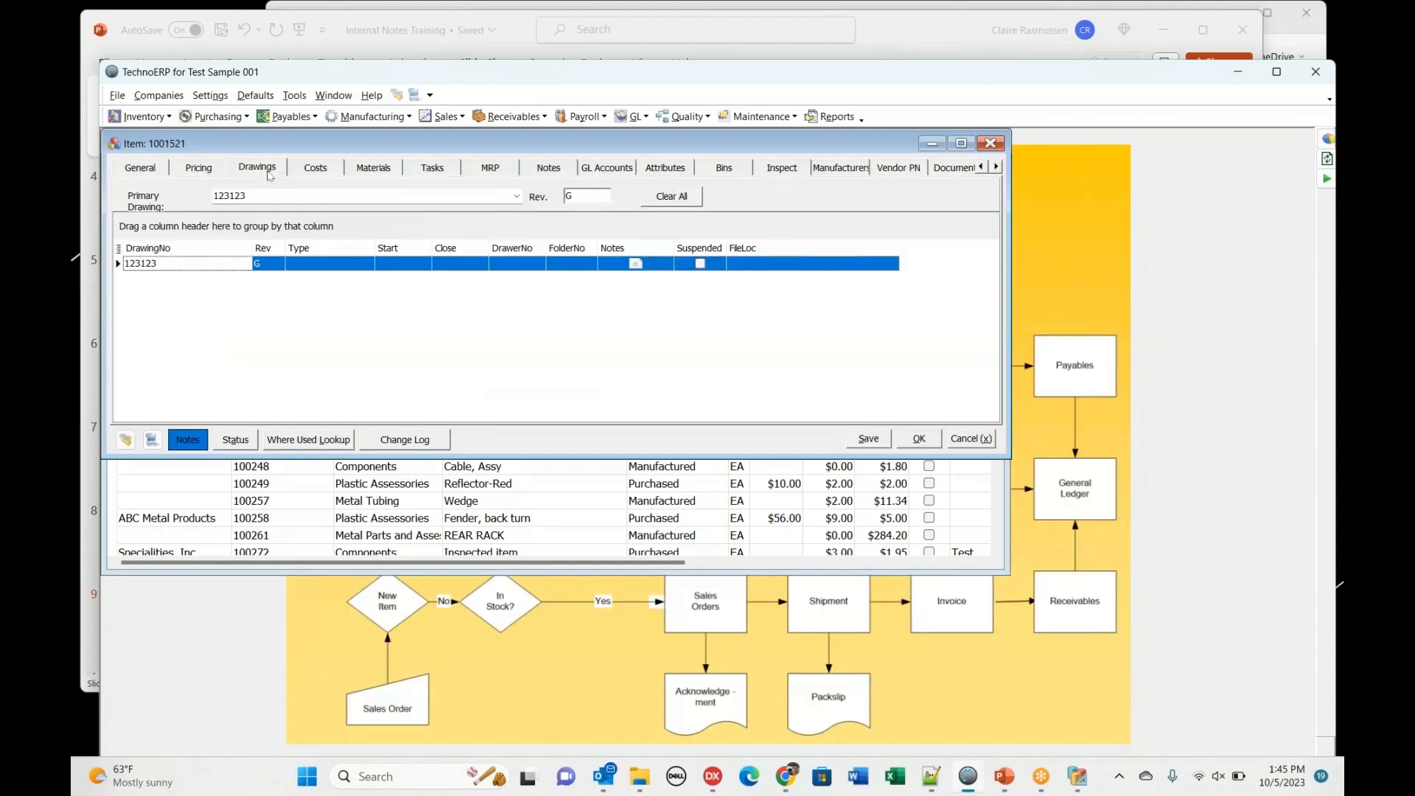
- Show the Notify Drawing Update command for drawing 123123 without running it, and close the item without saving
right_click(344, 267)
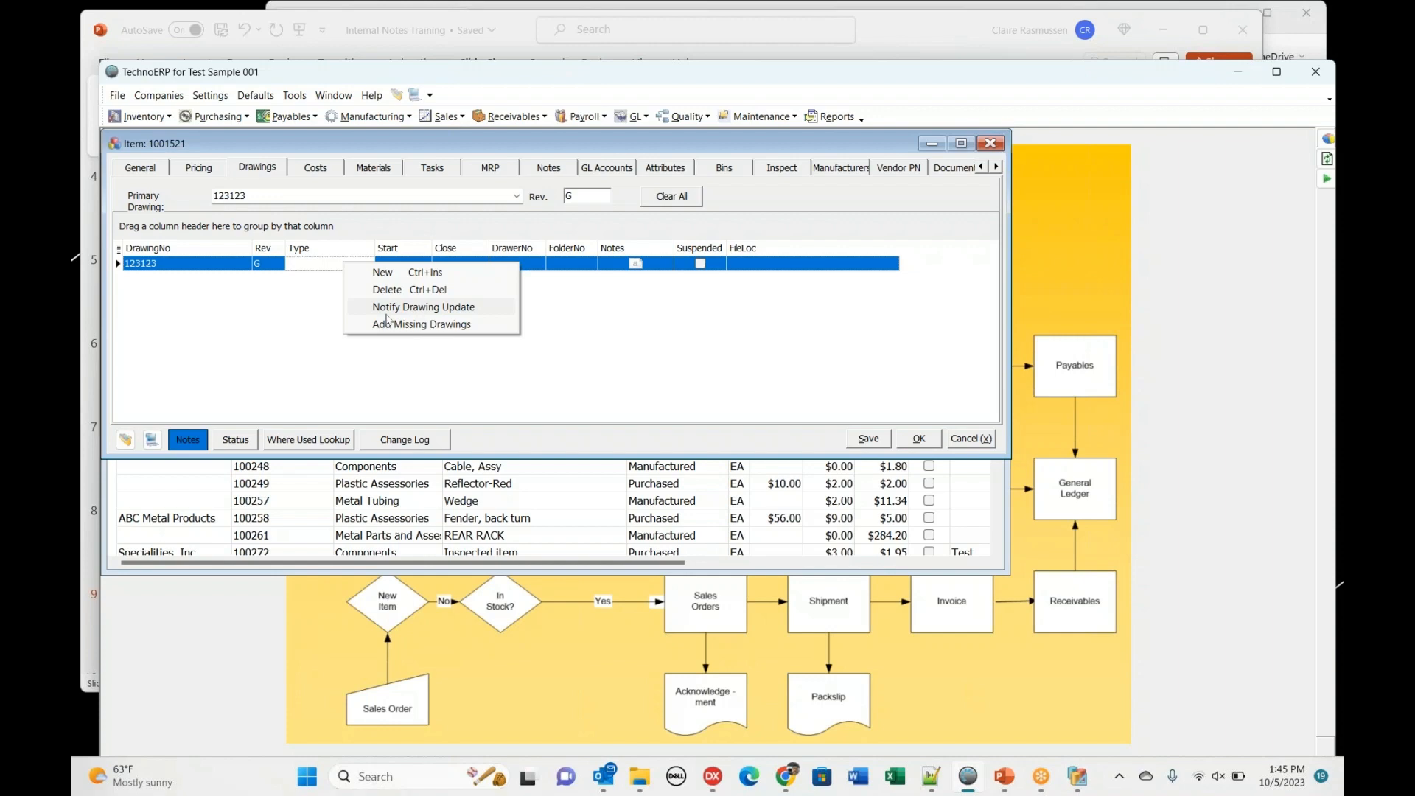
click(620, 372)
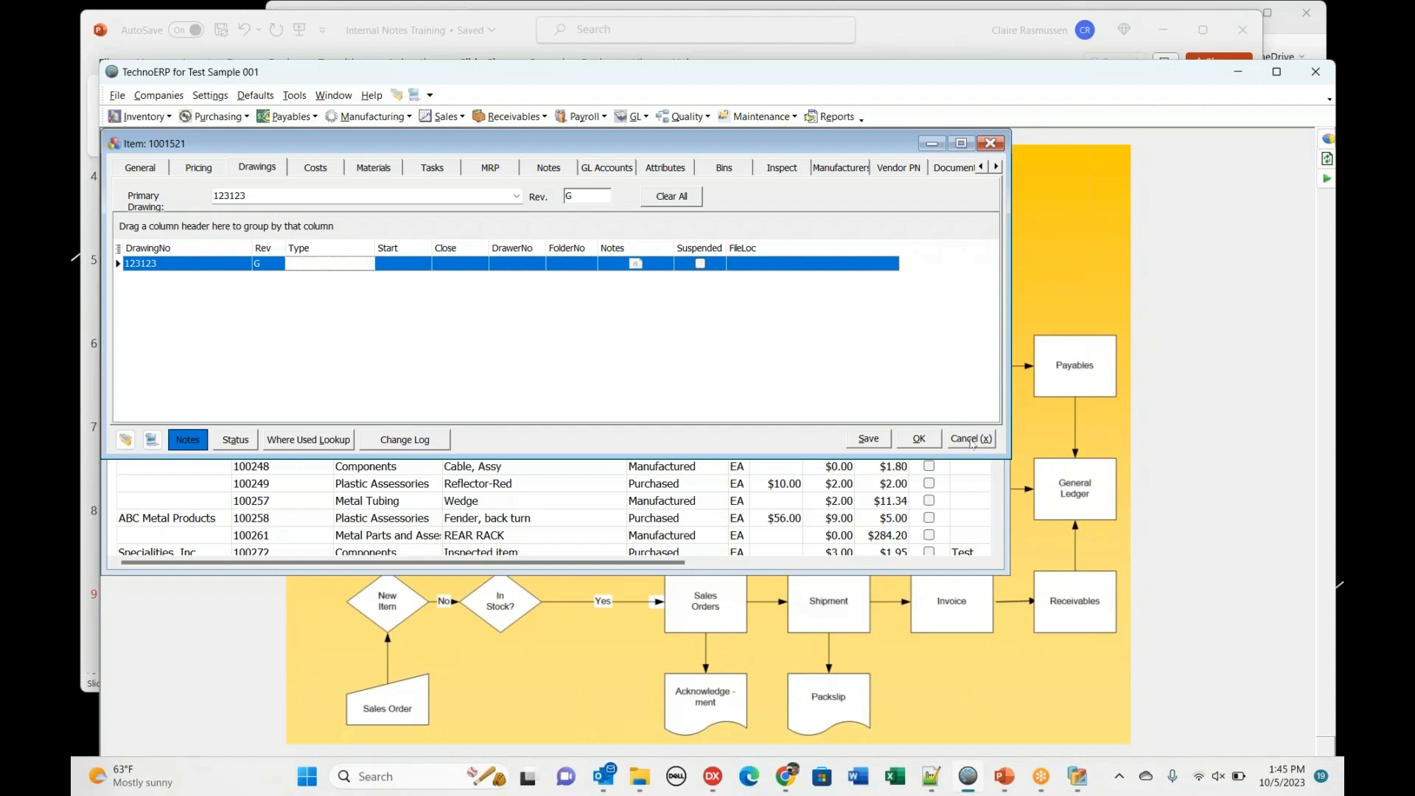
click(970, 440)
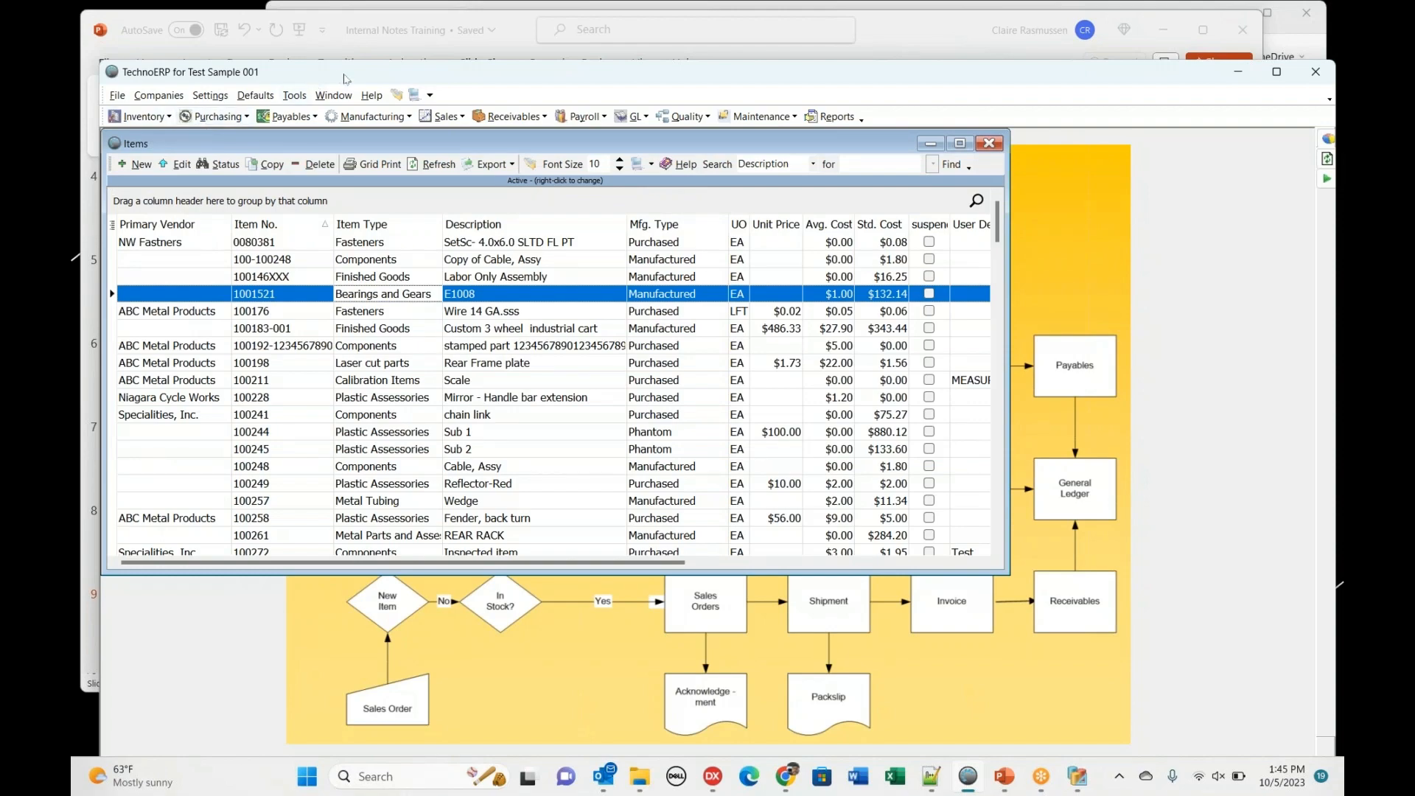
- Move the TechnoERP window up, bring back the Internal Notifier List, and select the AR Statement entry
drag(344, 79, 323, 19)
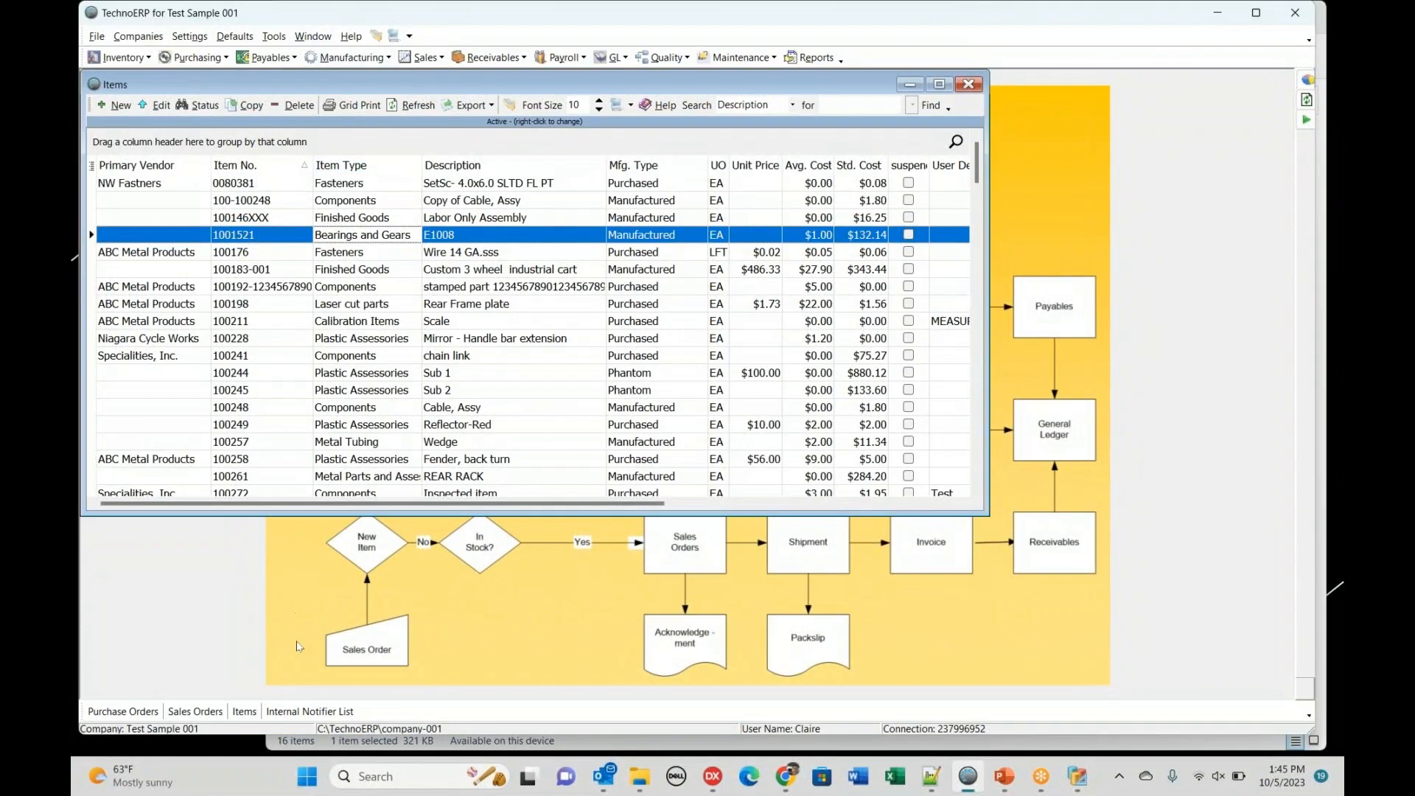
click(293, 712)
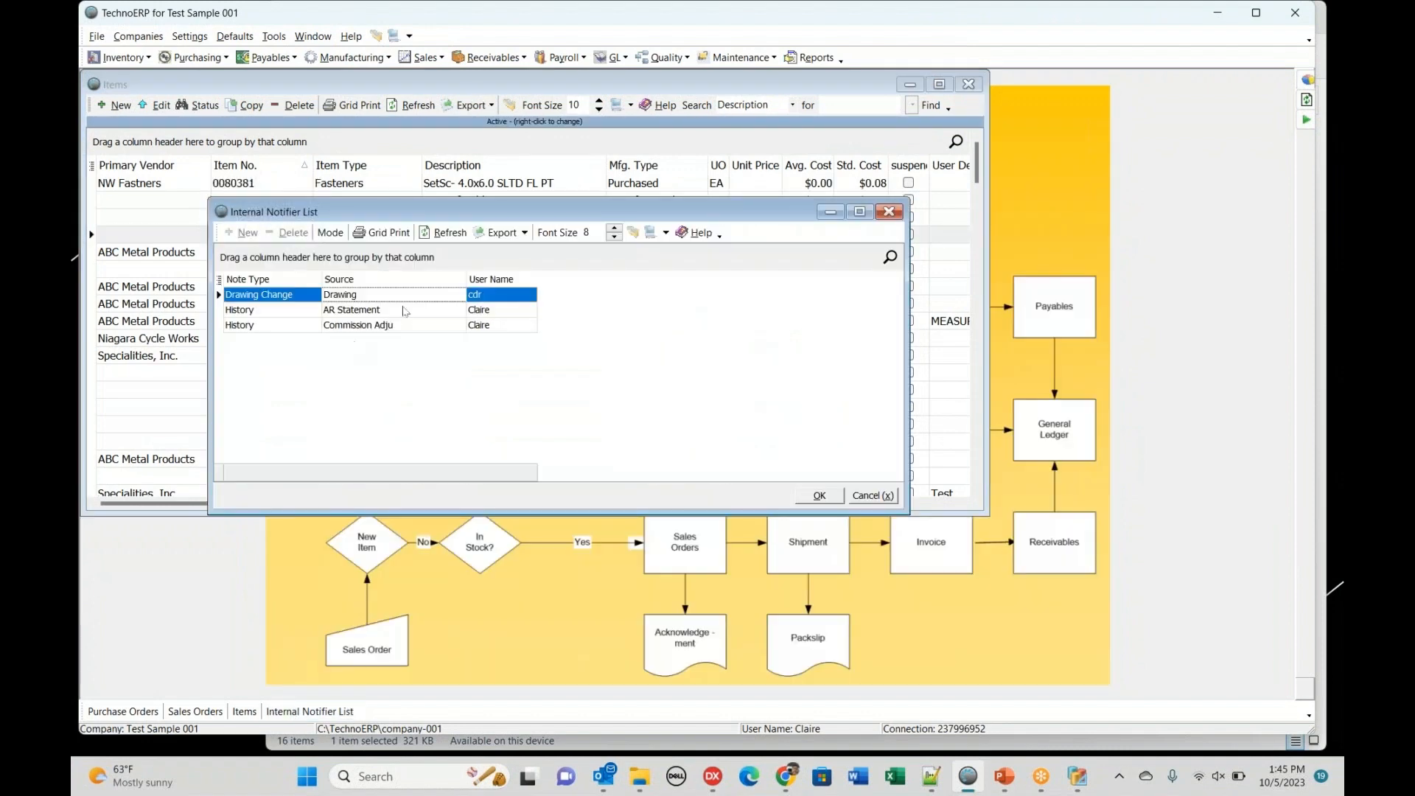
click(397, 314)
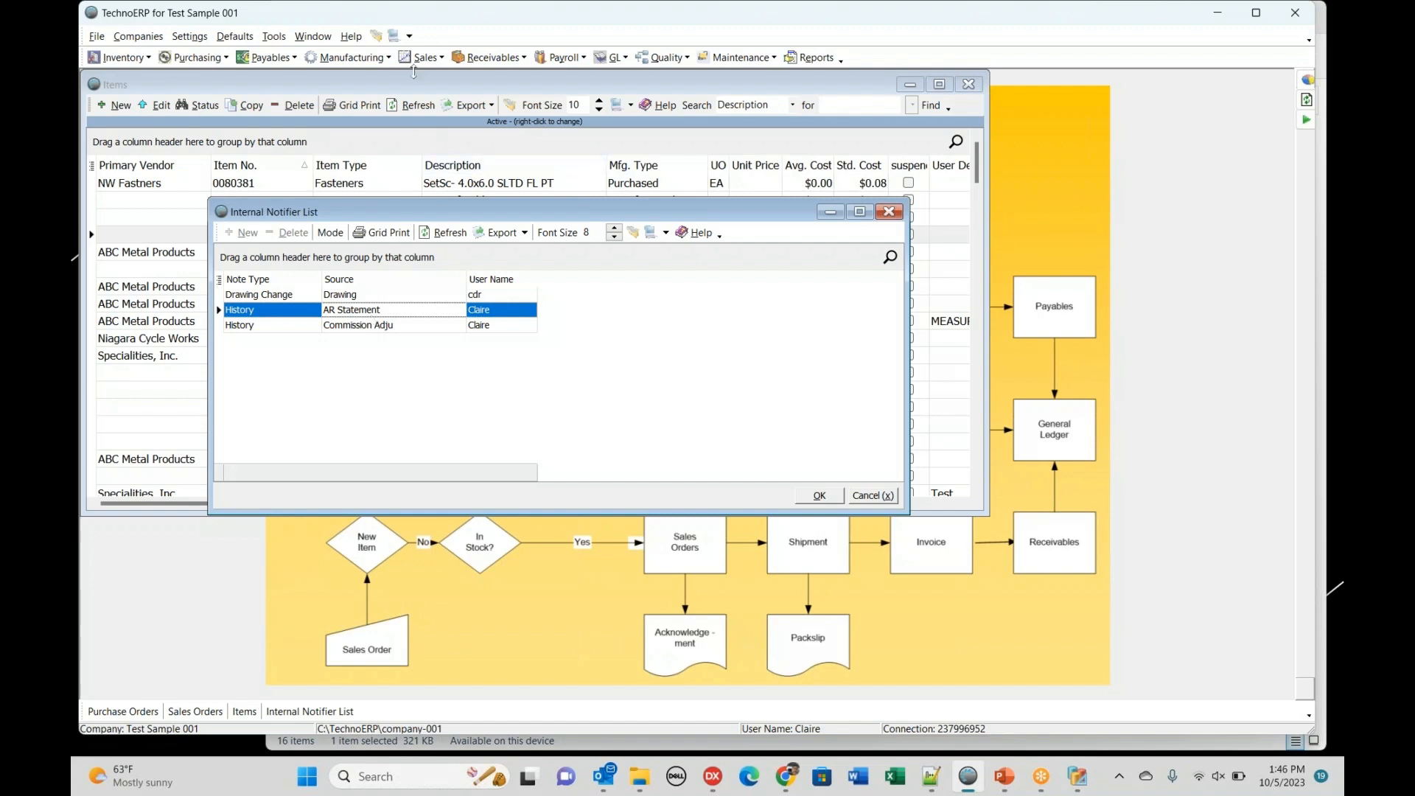
- Open the list of all internal notes, enlarge its window, and show the newest notes
click(98, 39)
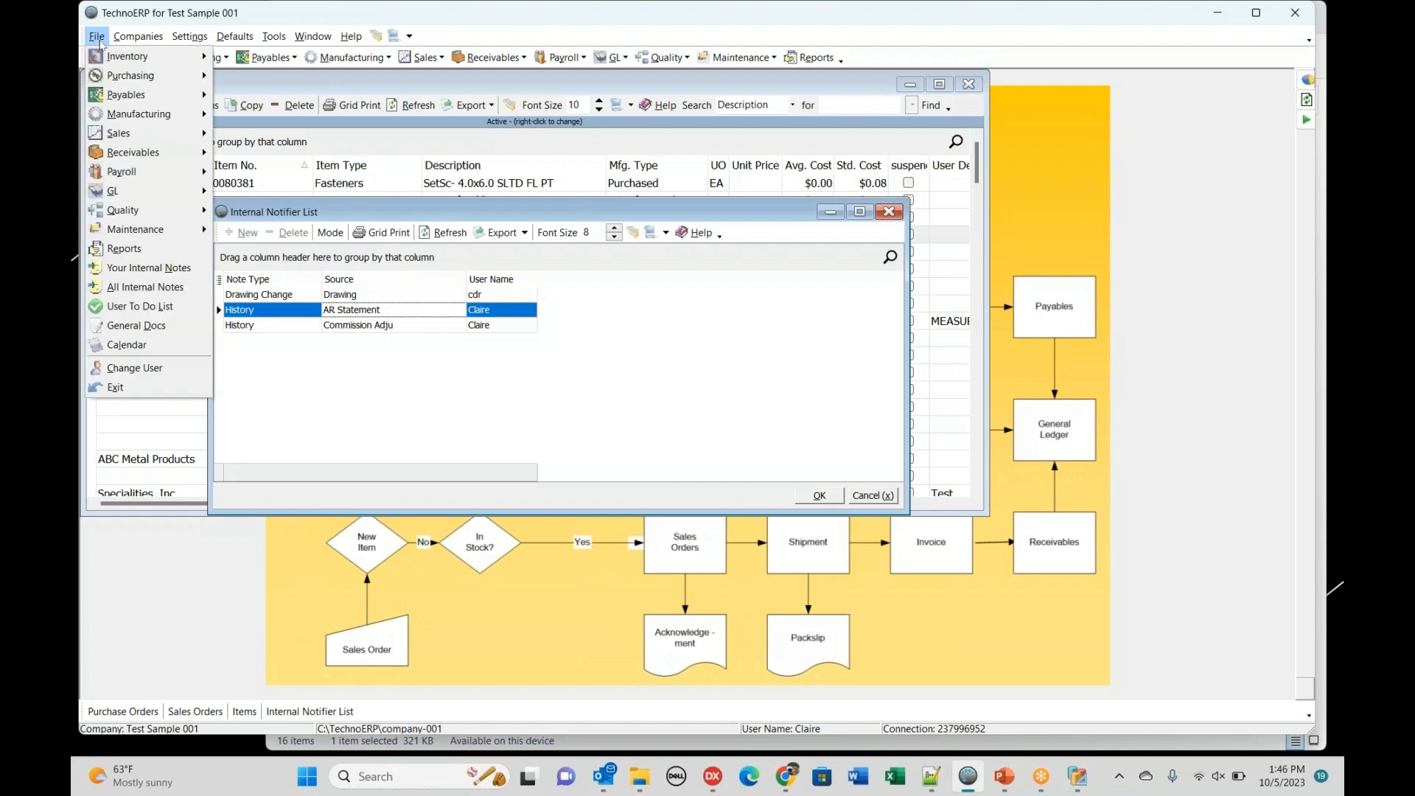
click(144, 288)
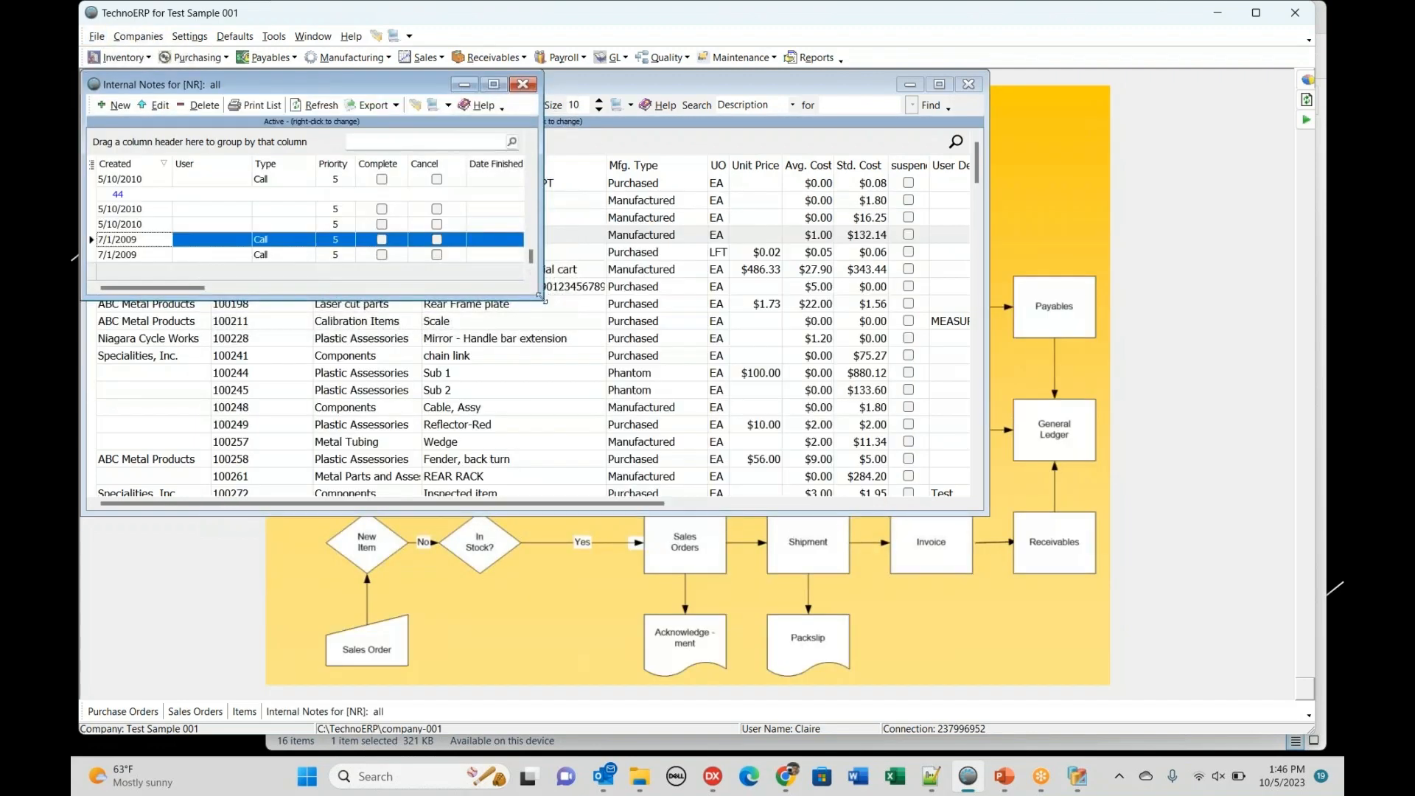
drag(542, 299, 964, 641)
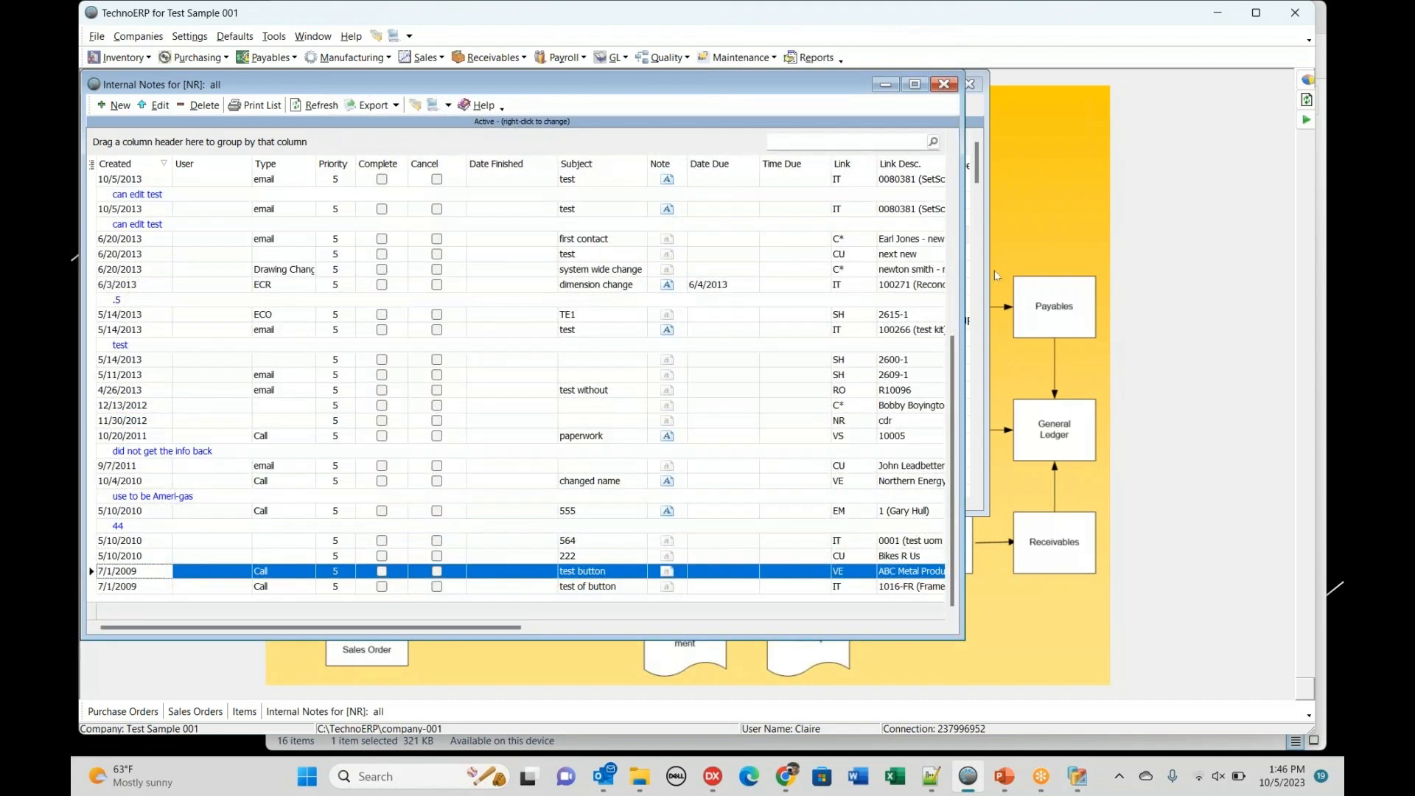
scroll(958, 215, up, 8)
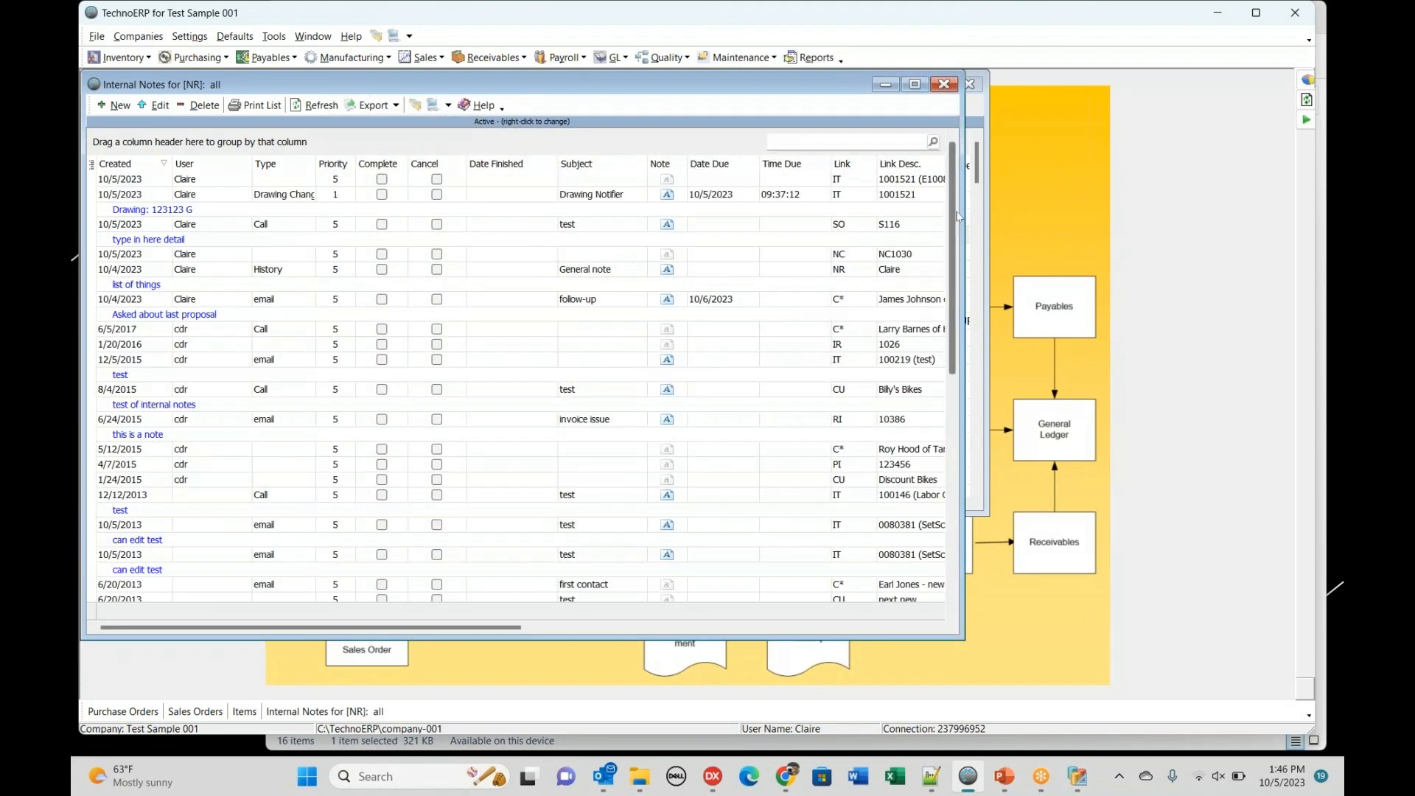
- View the note text of the Drawing Notifier entry, look through the older notes, and close the internal notes list
click(590, 194)
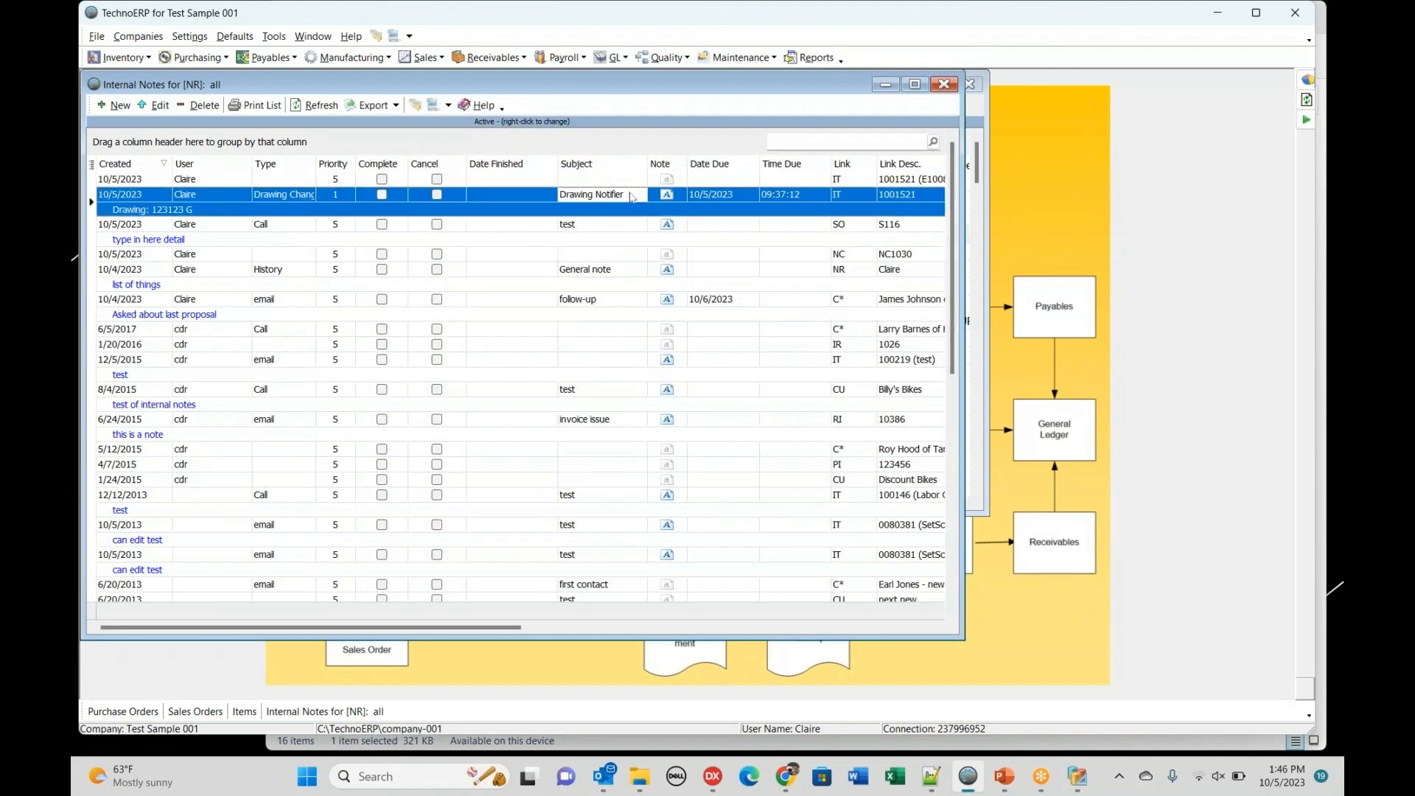
click(667, 196)
click(667, 195)
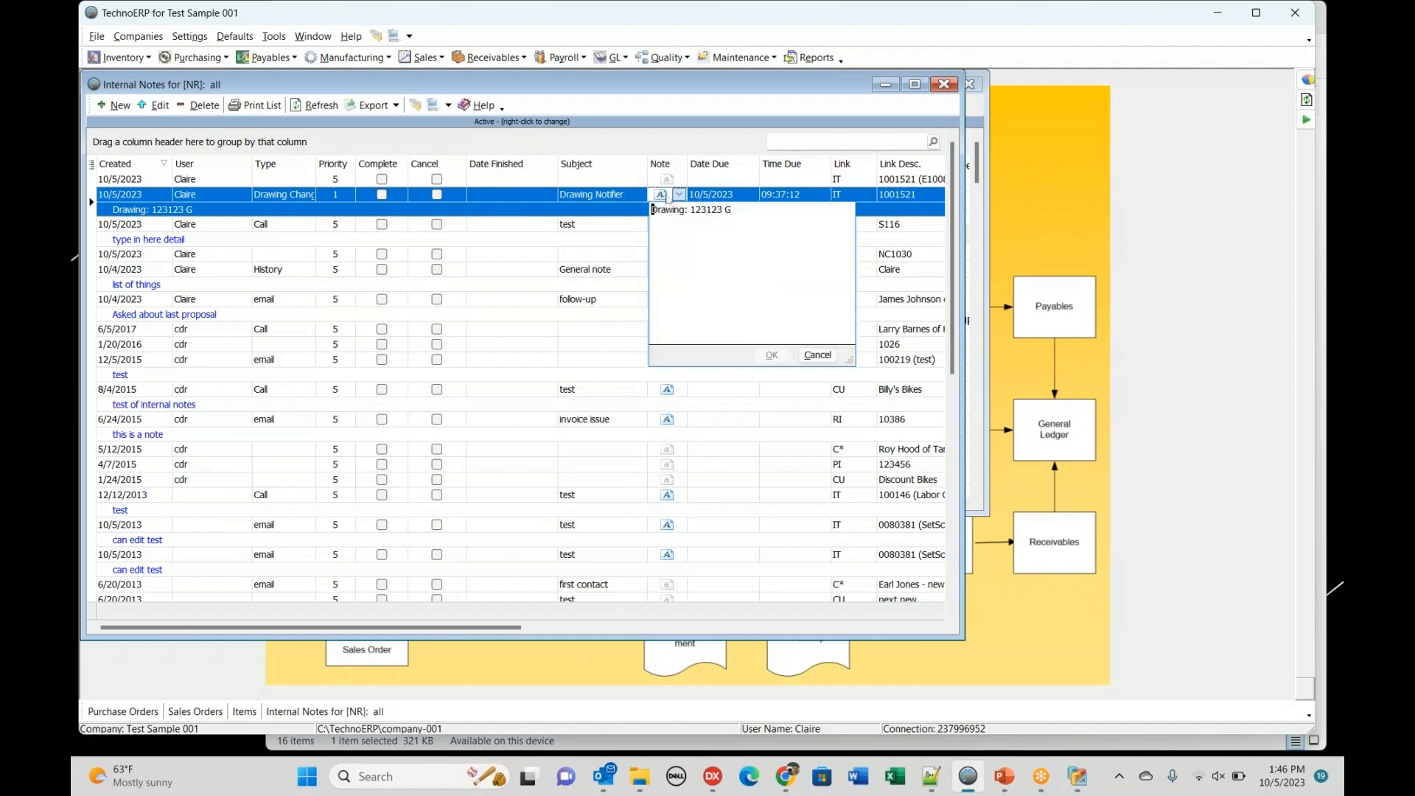
click(598, 213)
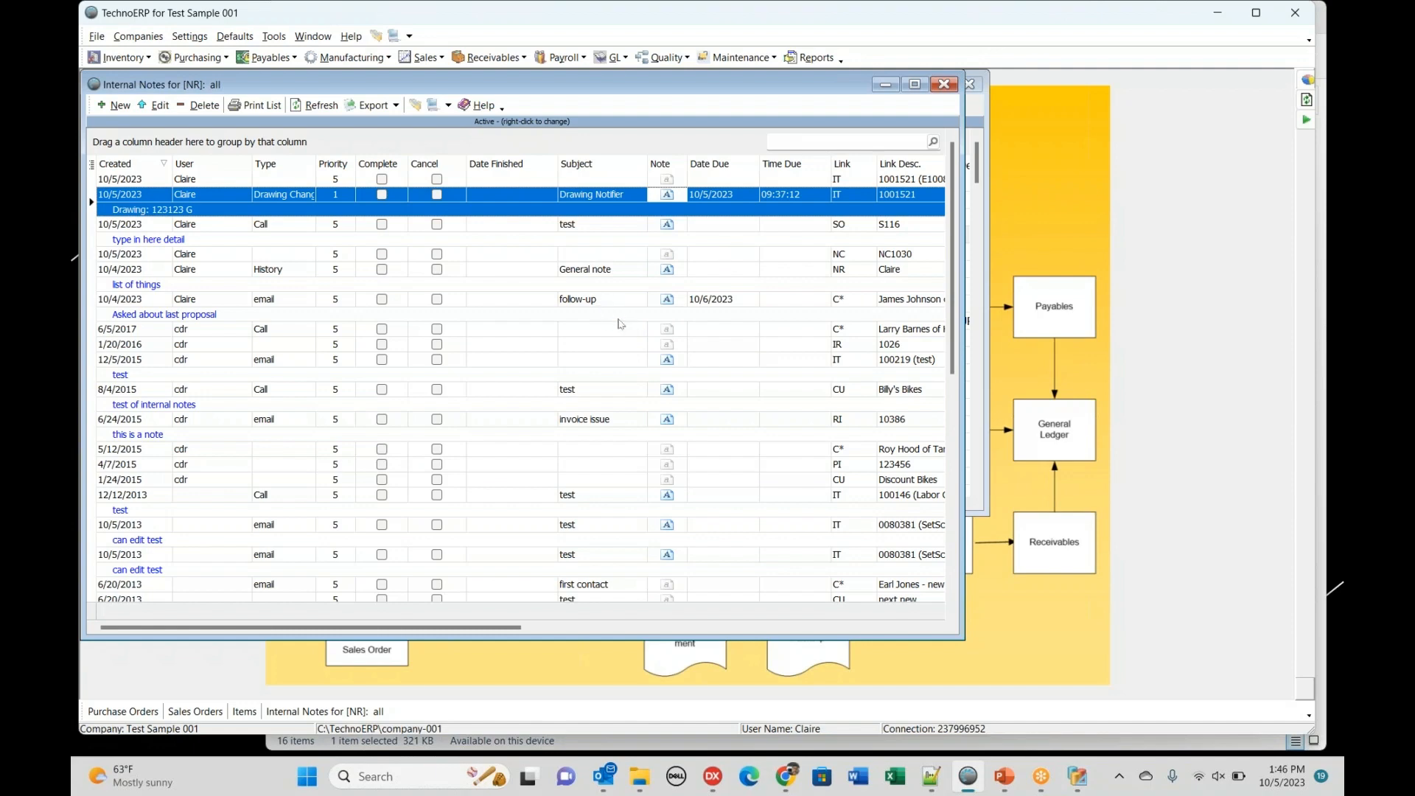
click(953, 453)
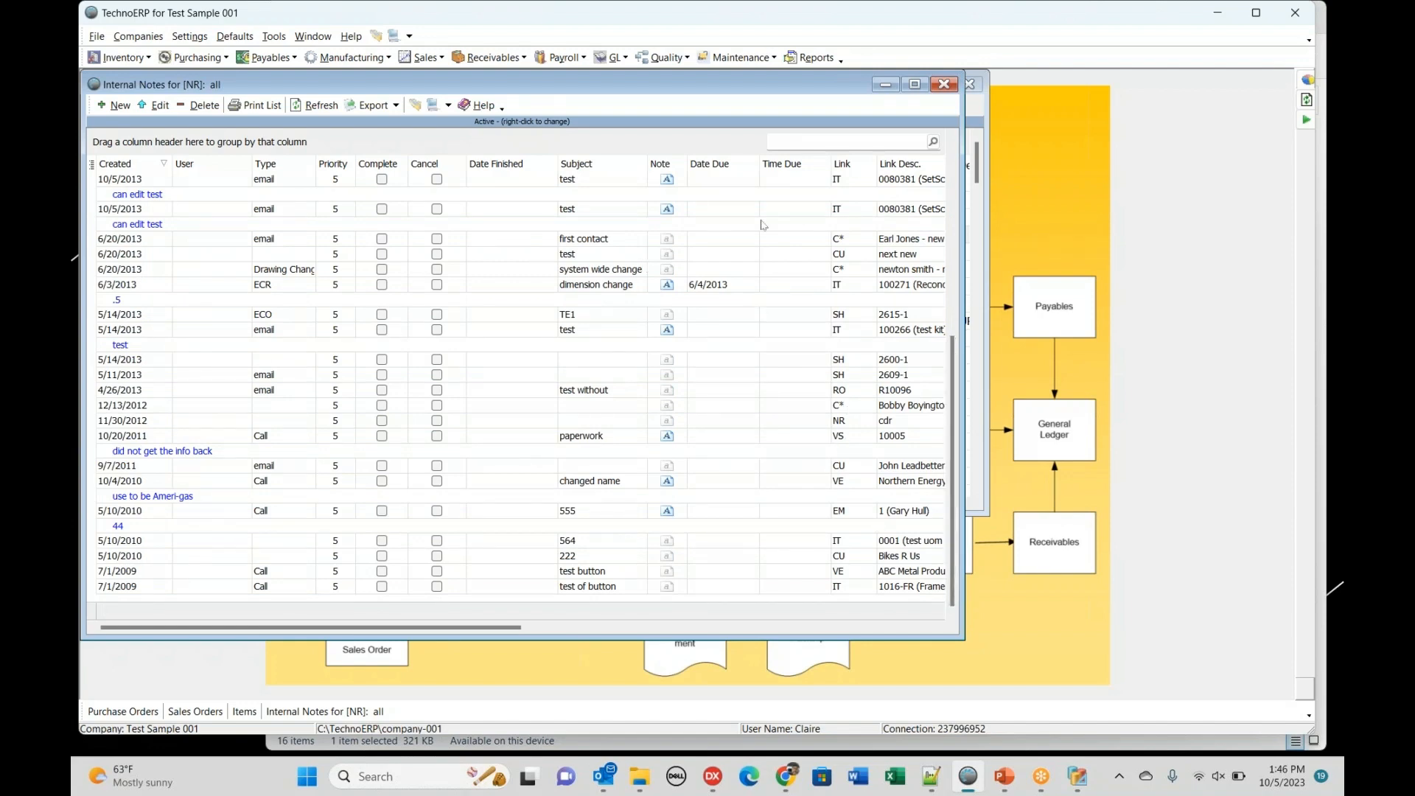
click(955, 190)
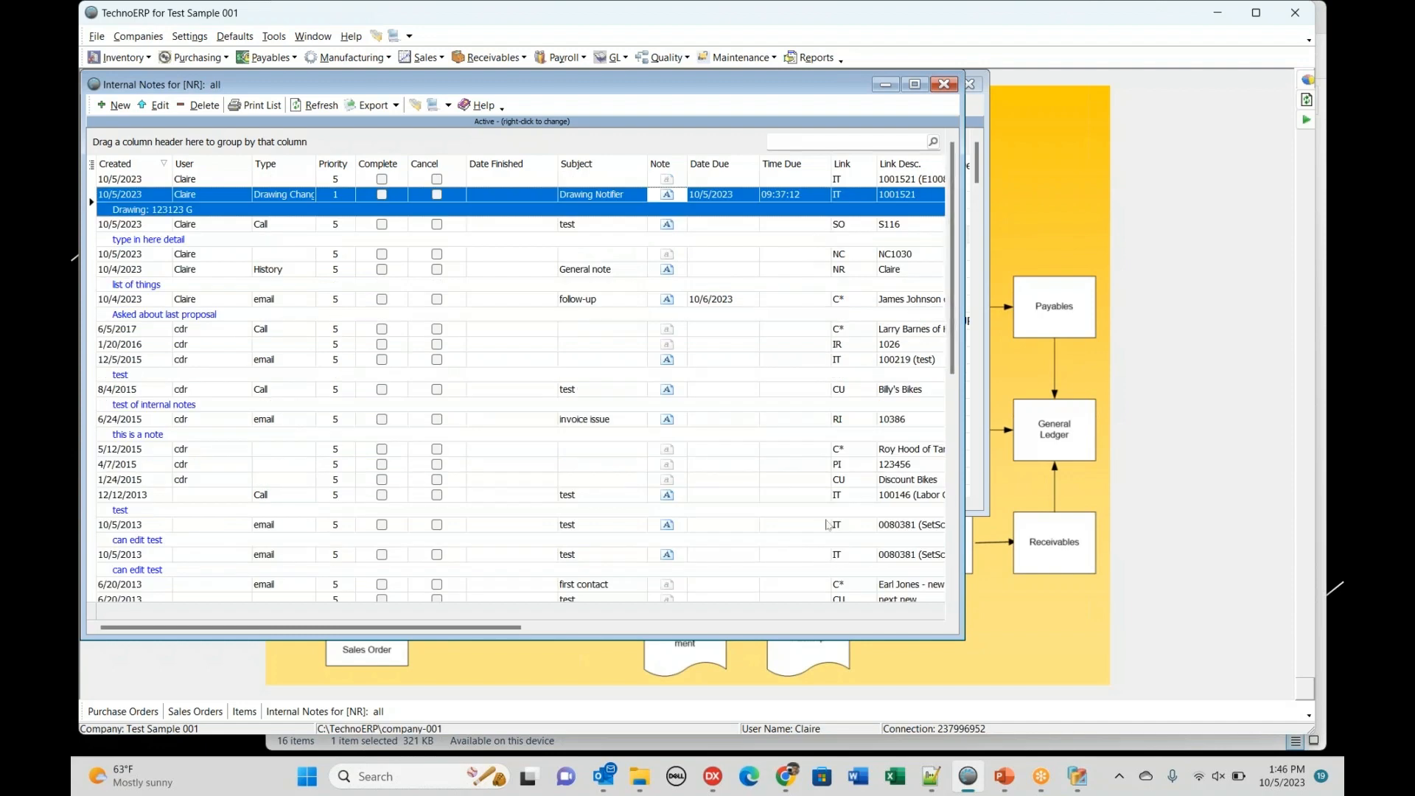
click(944, 85)
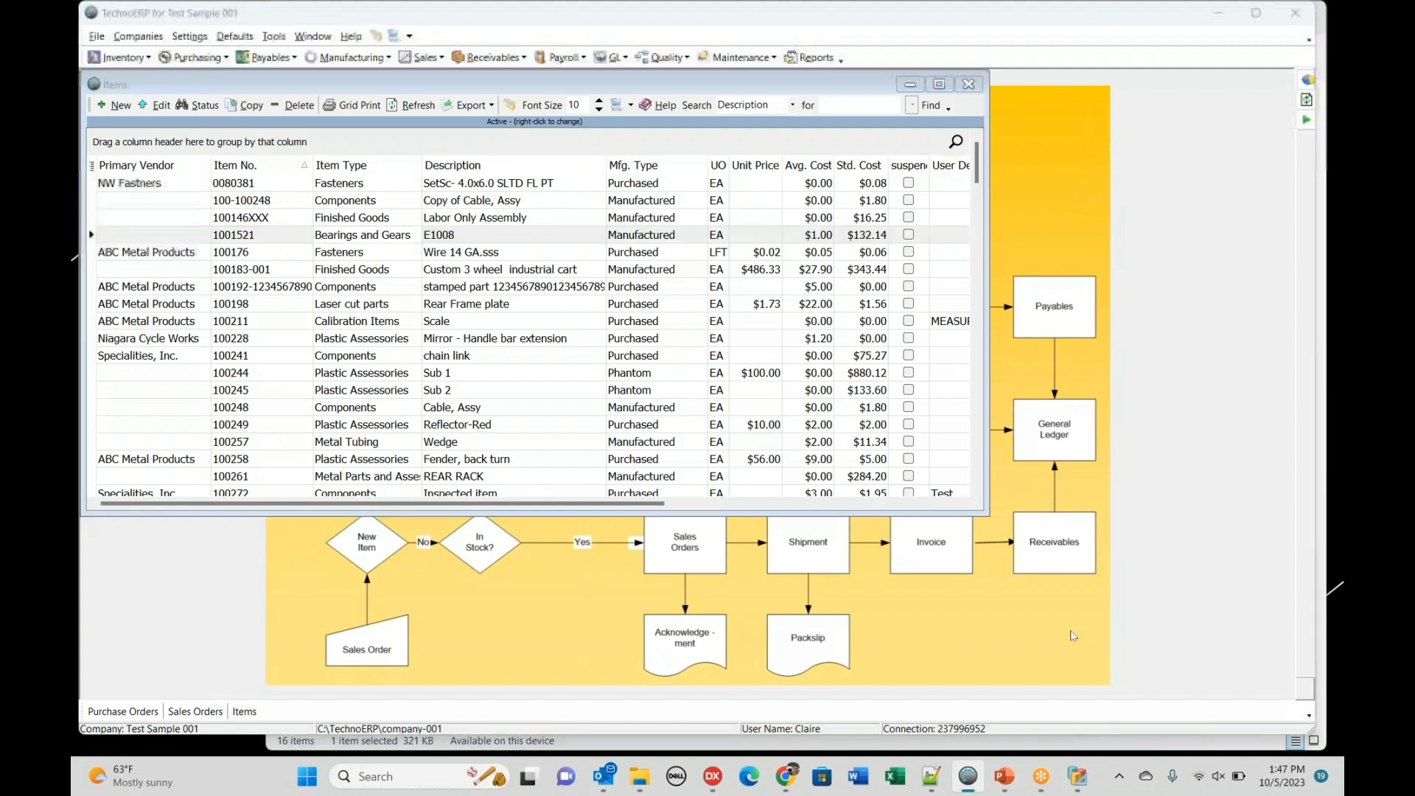
- Switch to the PowerPoint slide show to view the Setup slide again, and return to TechnoERP
key(alt+Tab)
key(Tab)
key(Tab)
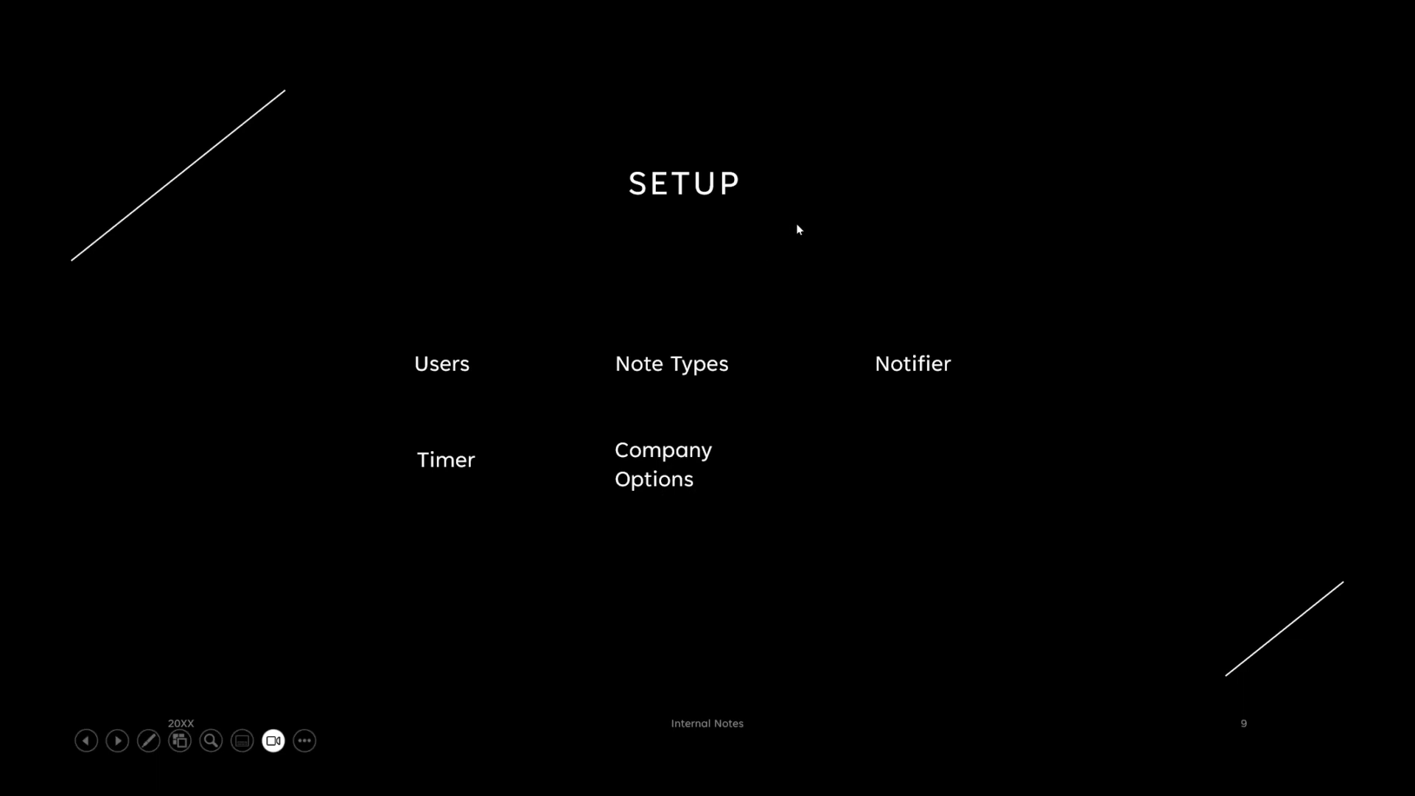
key(alt+Tab)
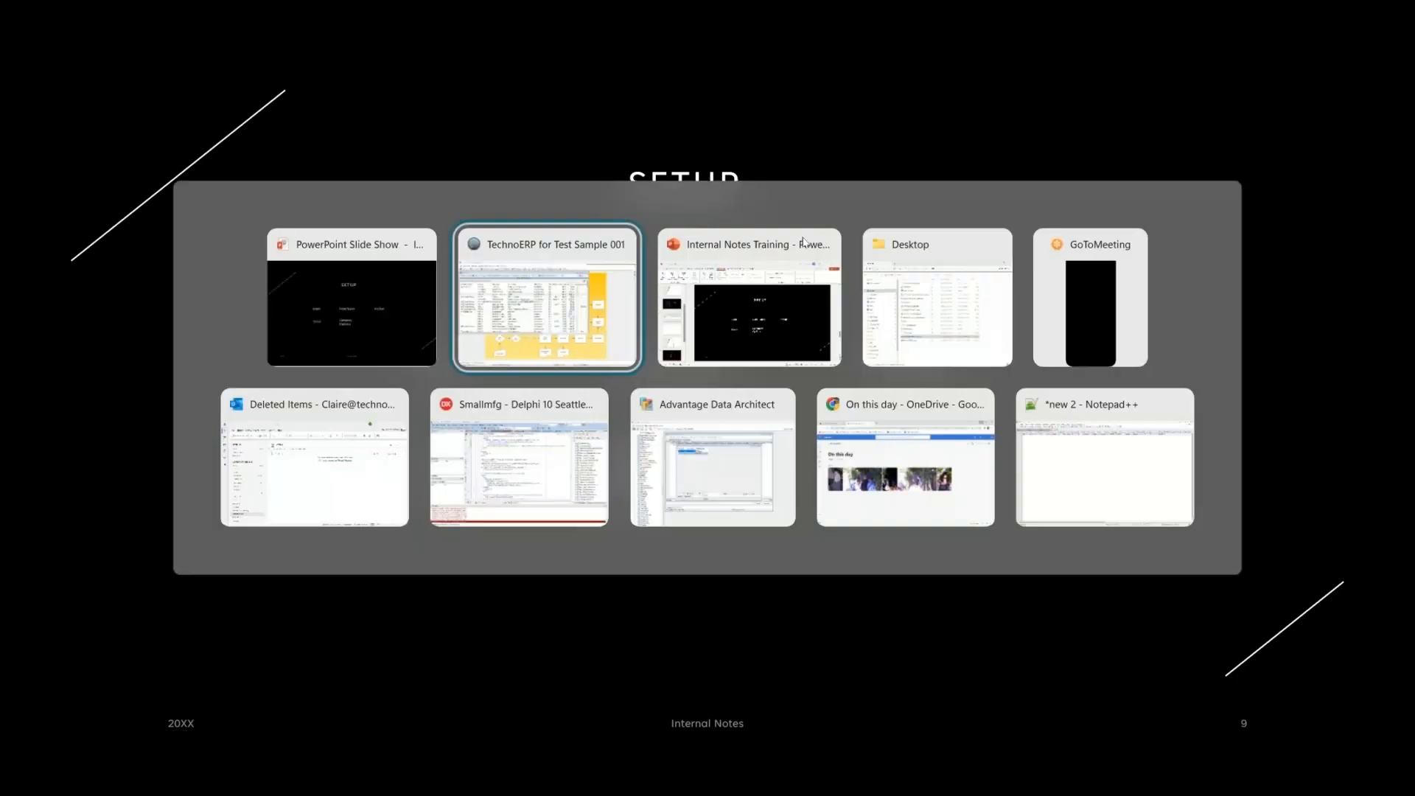
click(549, 258)
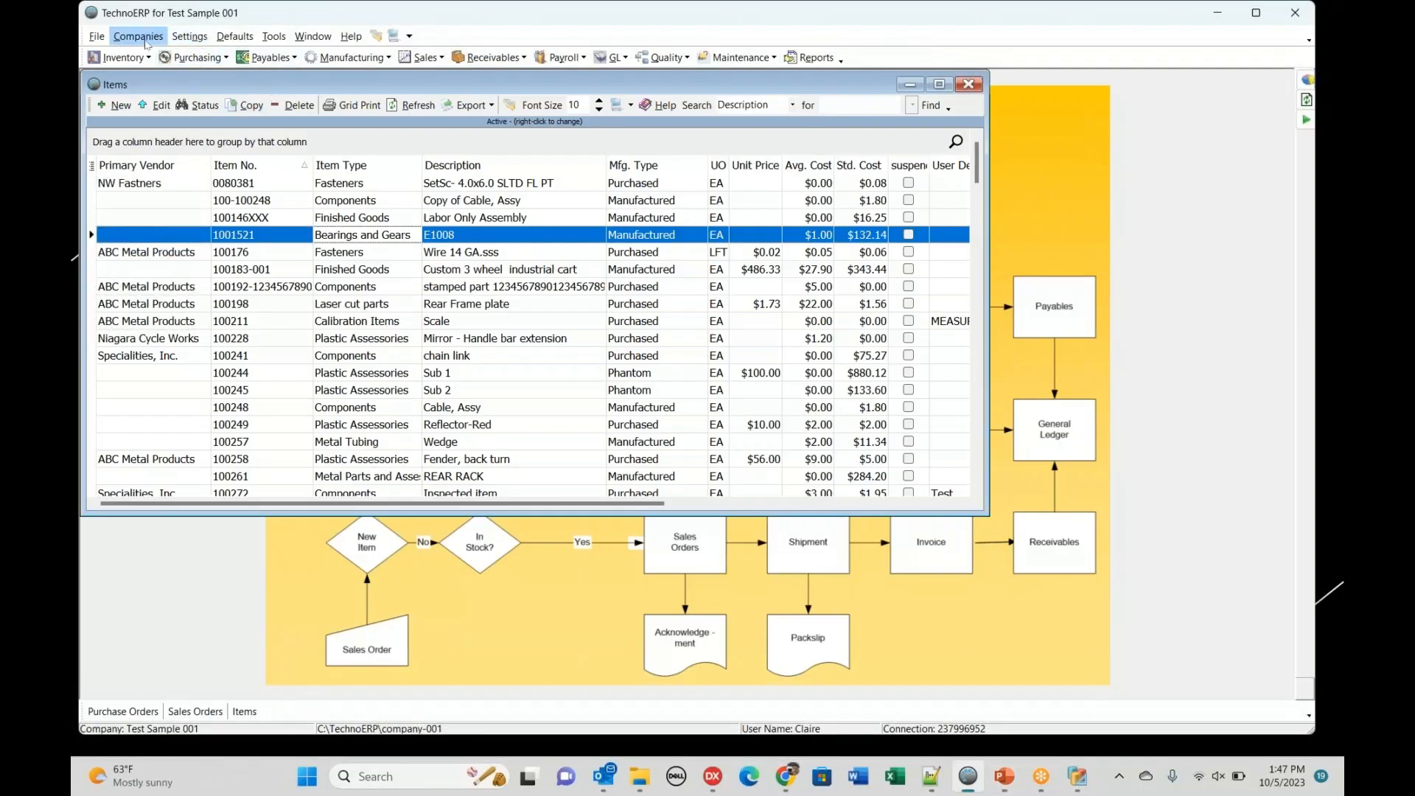
- Open the Your Company options from the defaults and search them for "internal"
click(234, 36)
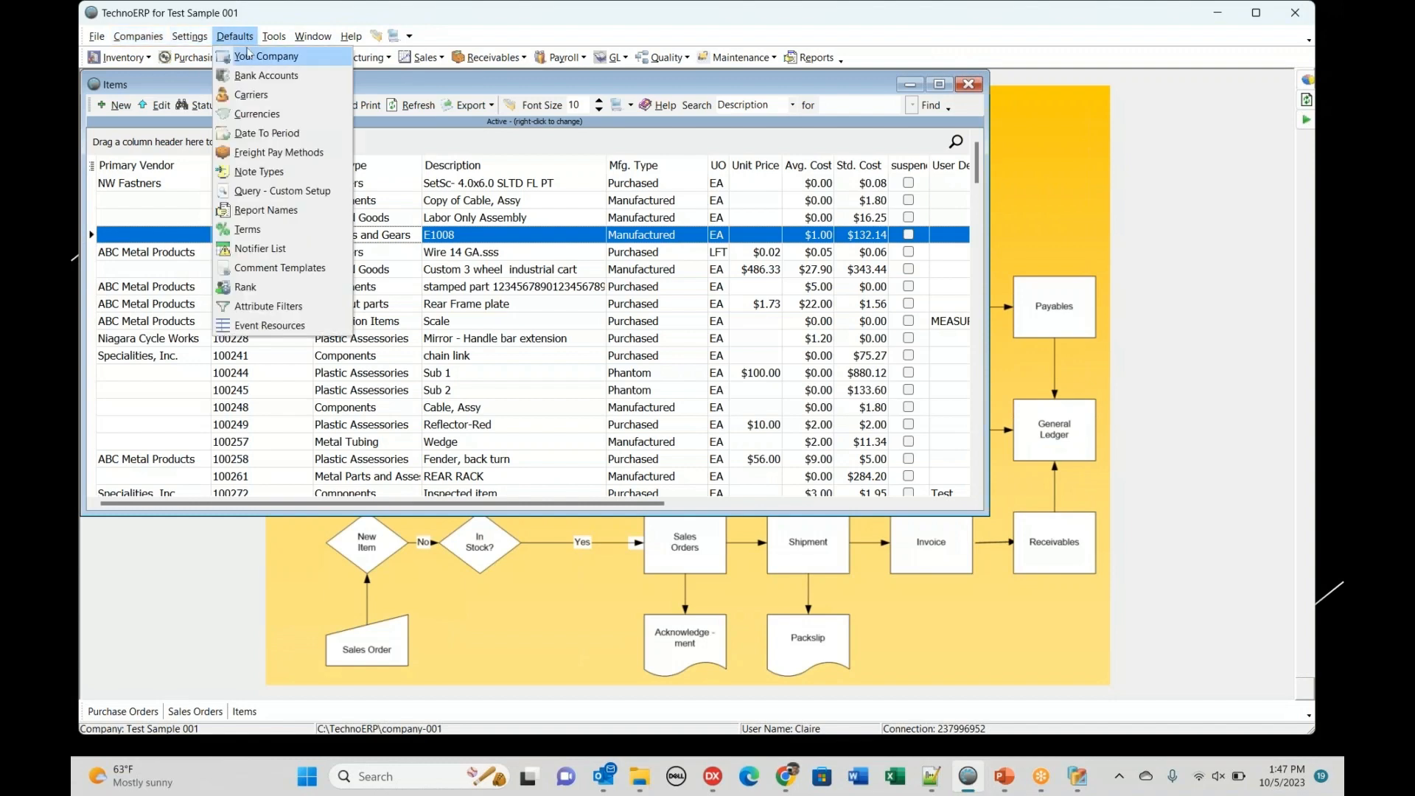
click(247, 56)
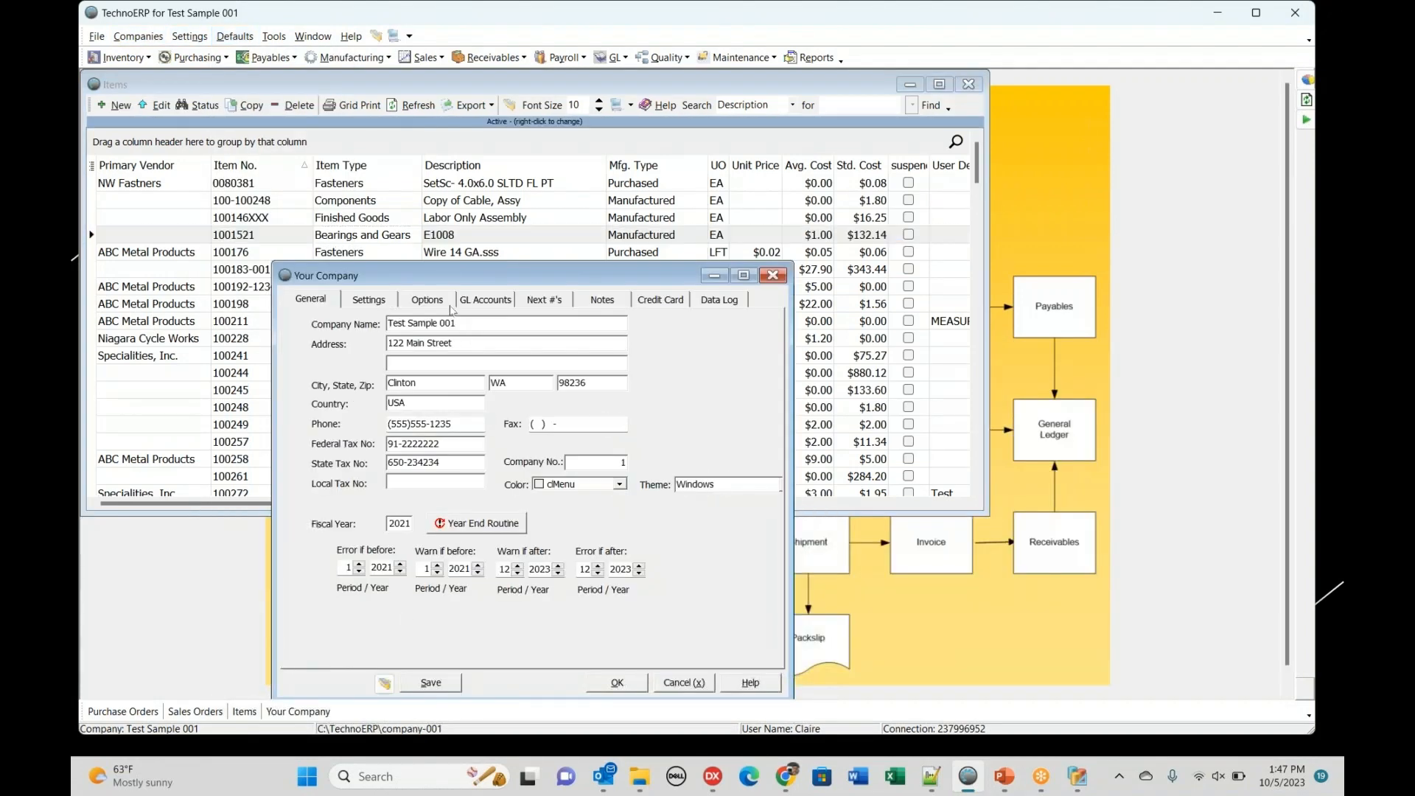
click(437, 302)
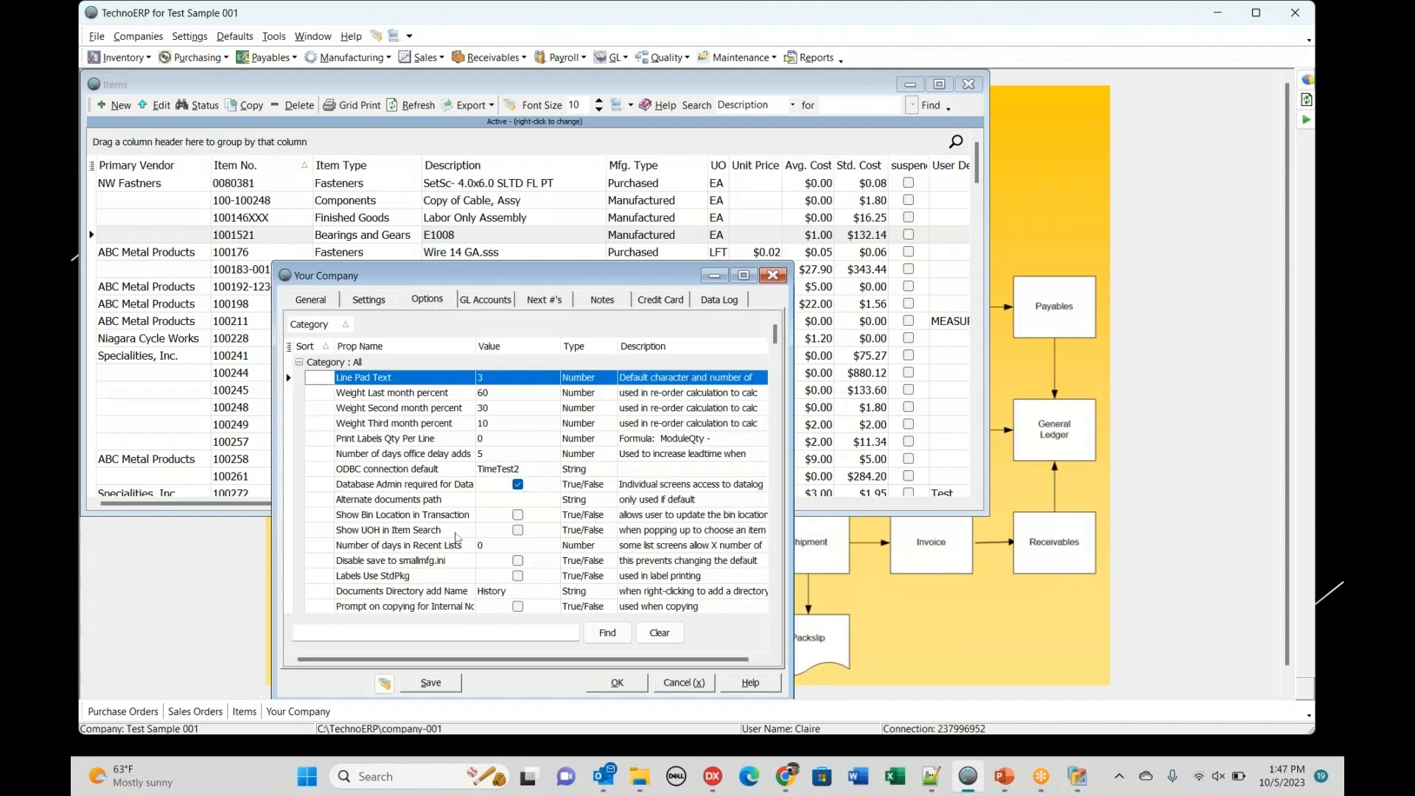
click(465, 636)
text(inter)
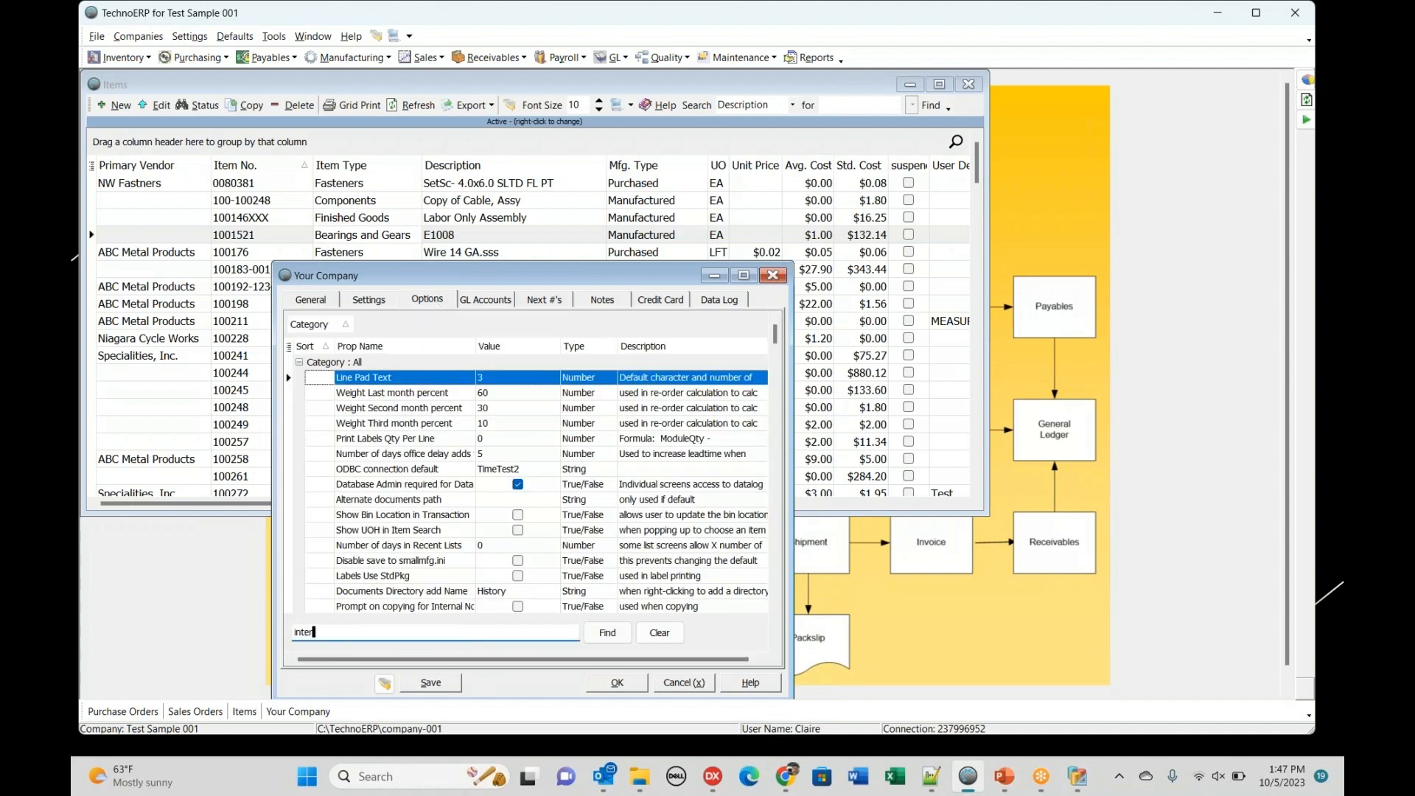
text(nal)
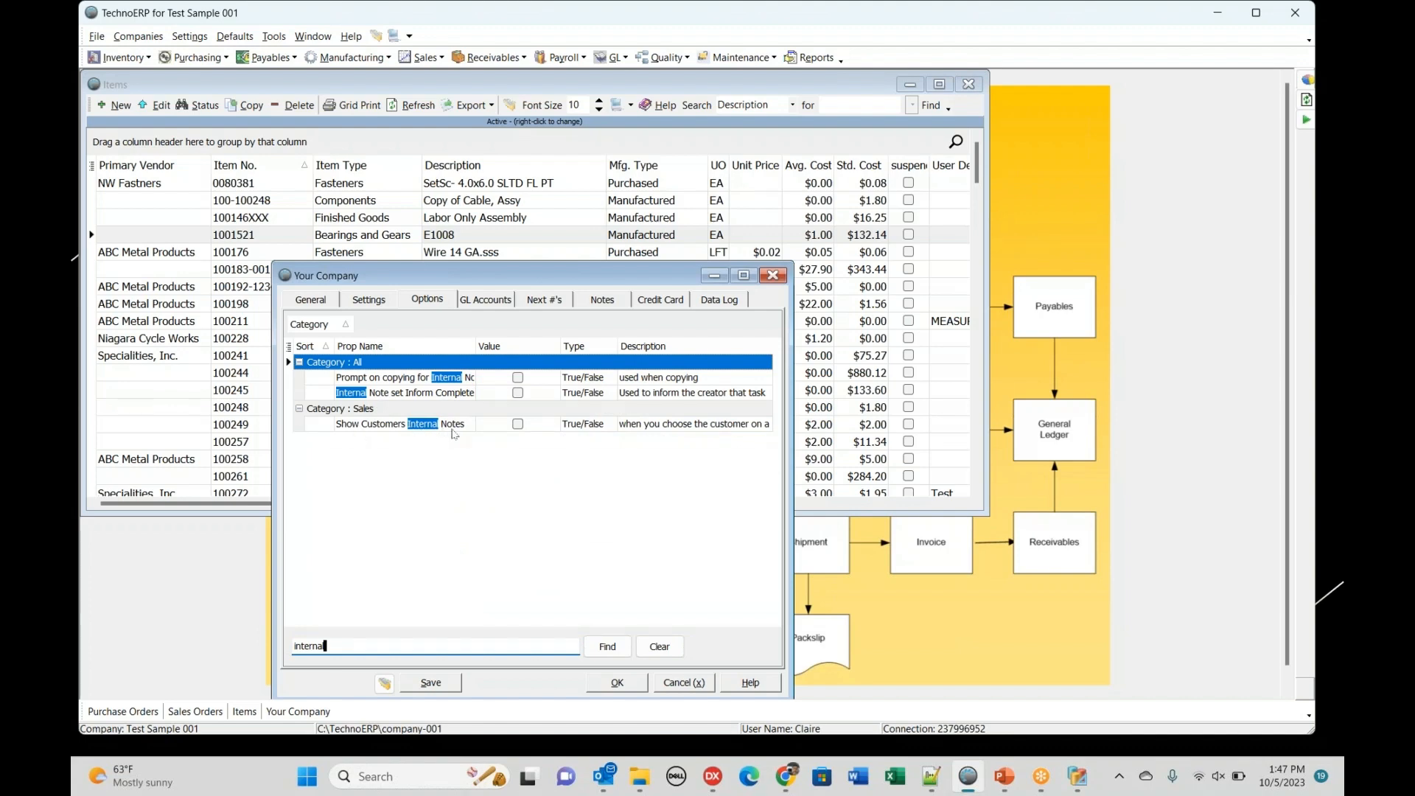
- Toggle the Show Customers Internal Notes option in the Sales category, and close the company settings without saving
click(481, 430)
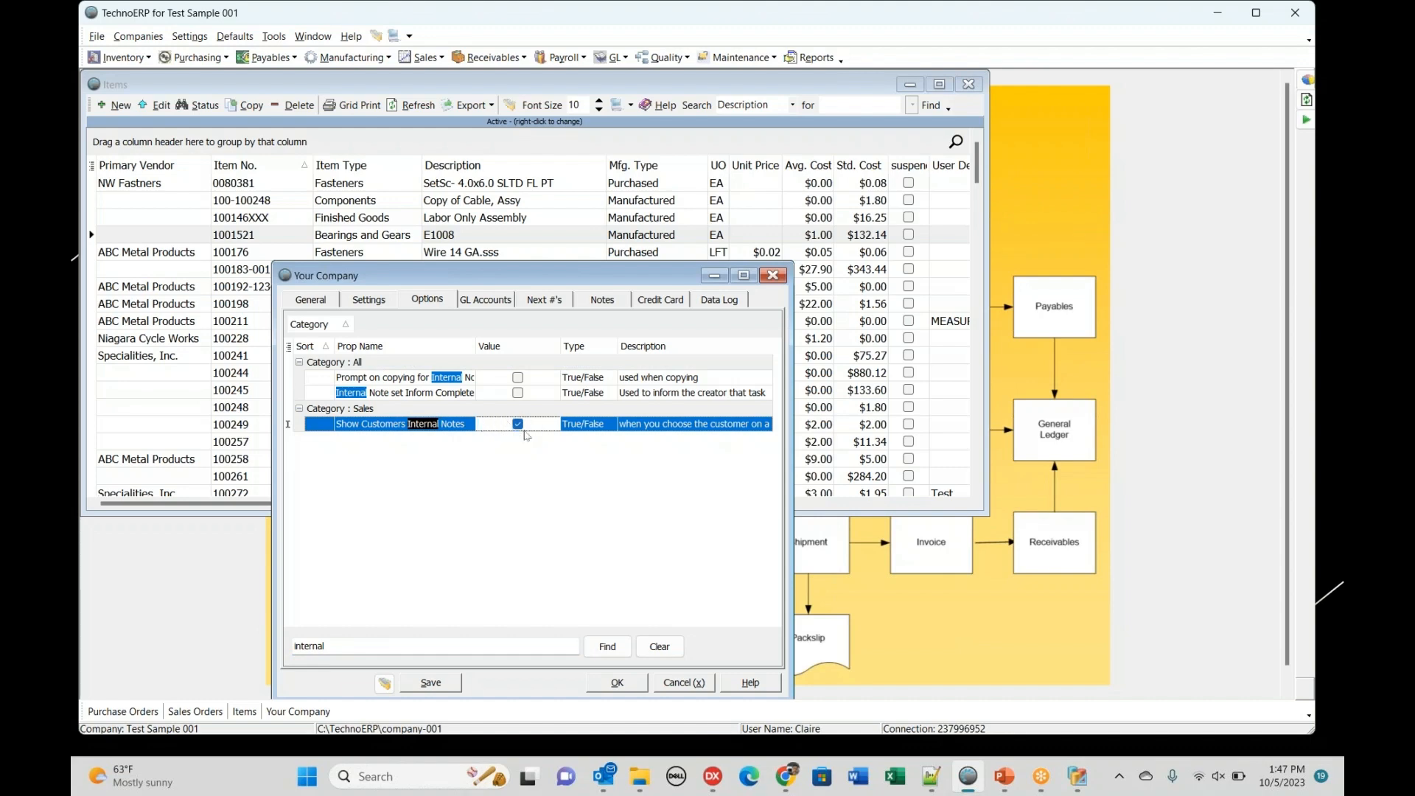
click(519, 424)
click(672, 684)
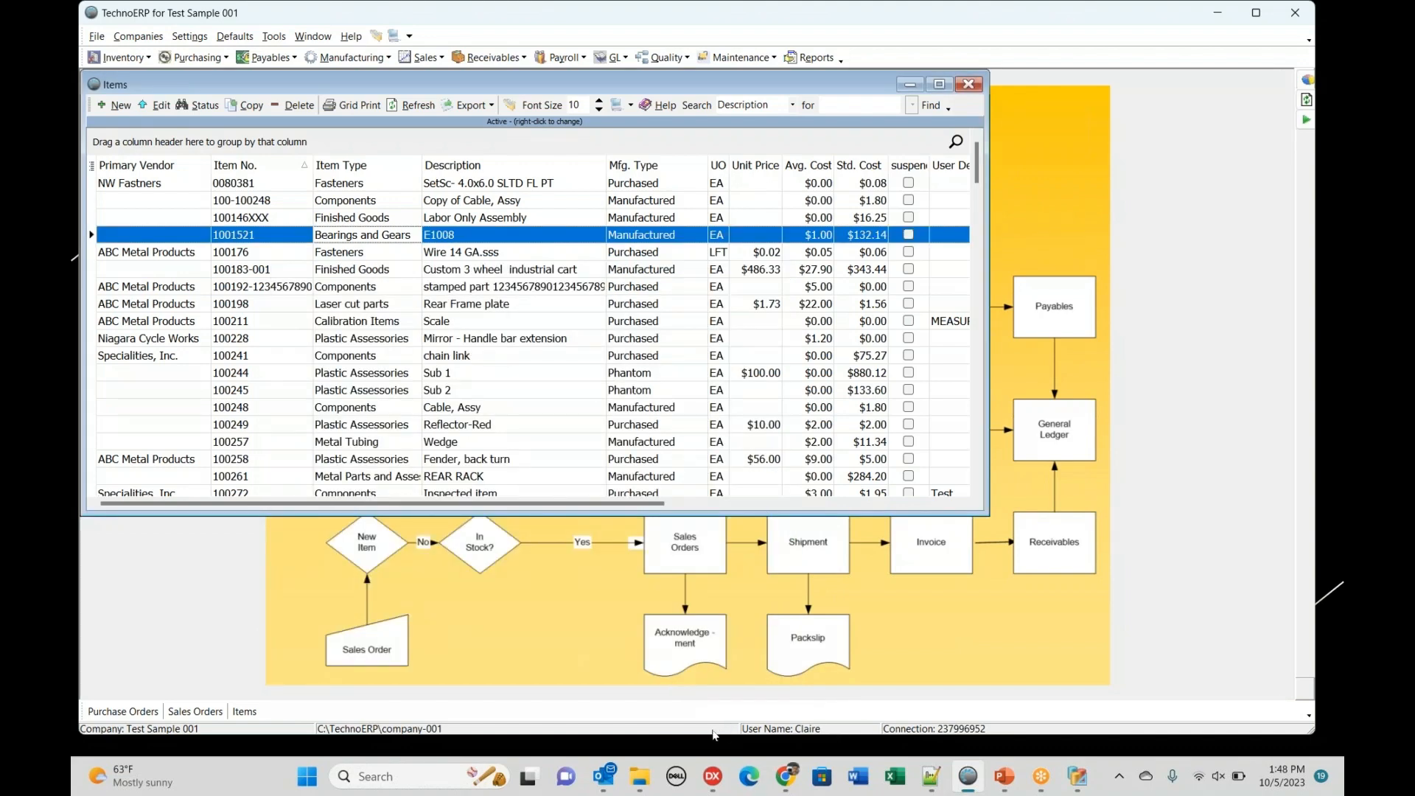
- Switch to the PowerPoint slide show and advance to the Potential Uses slide
key(alt+Tab)
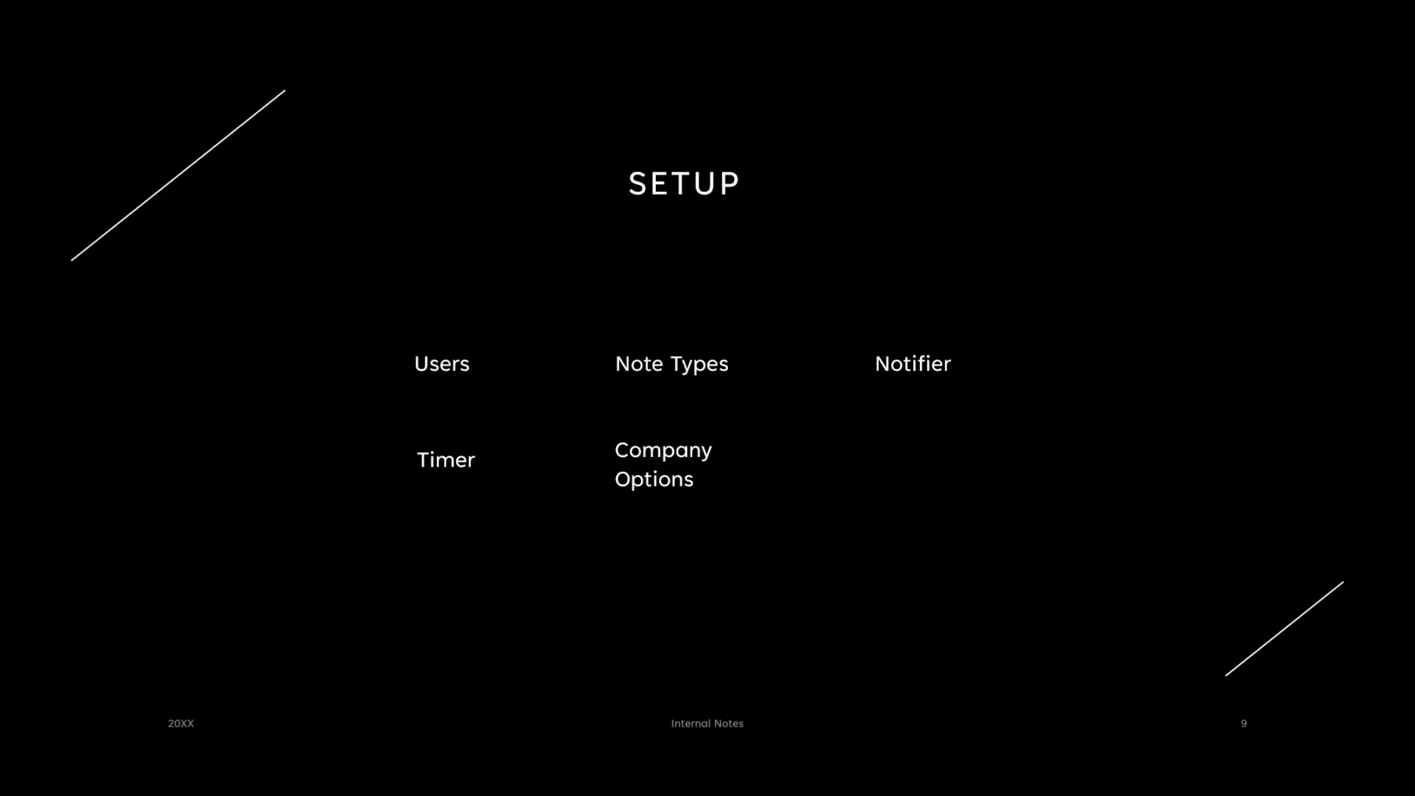
click(530, 538)
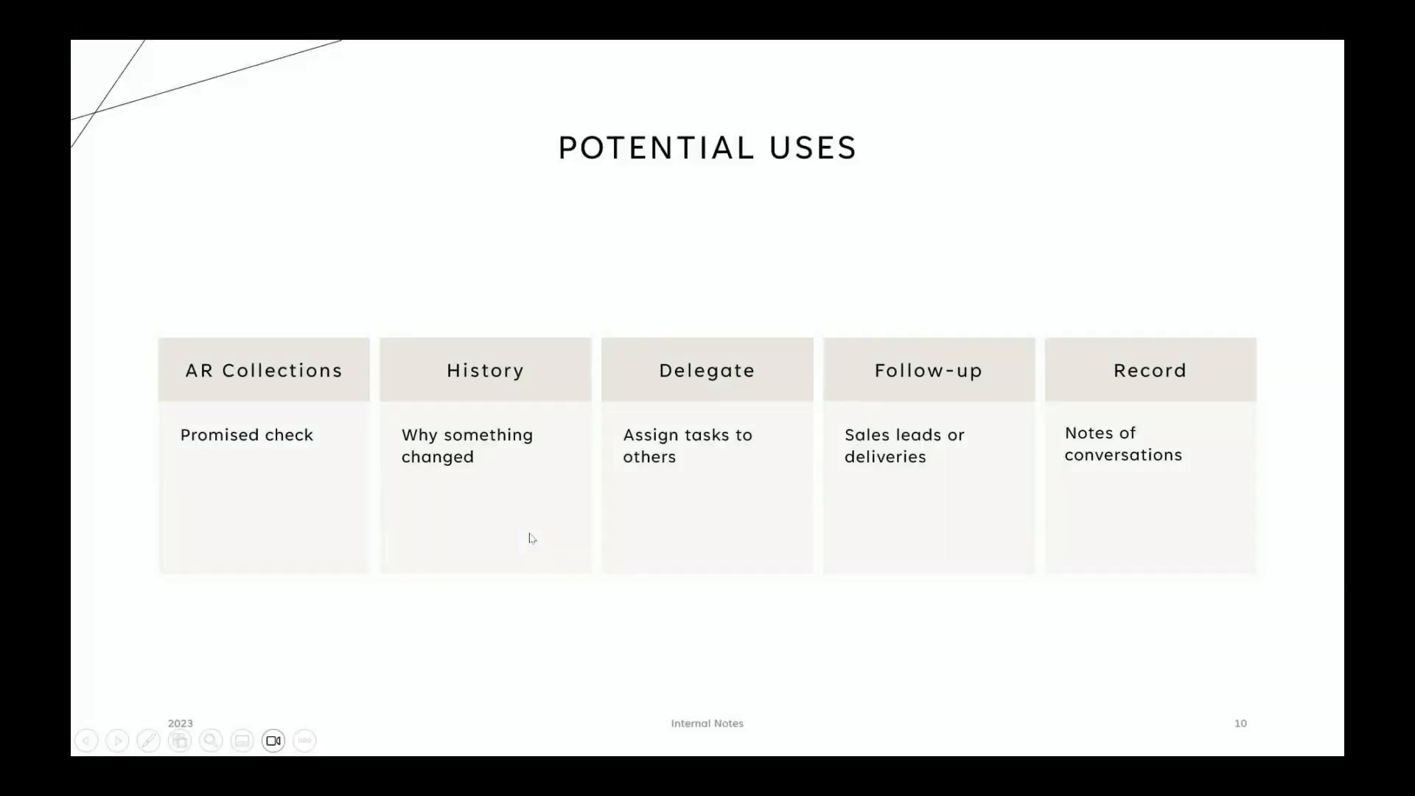
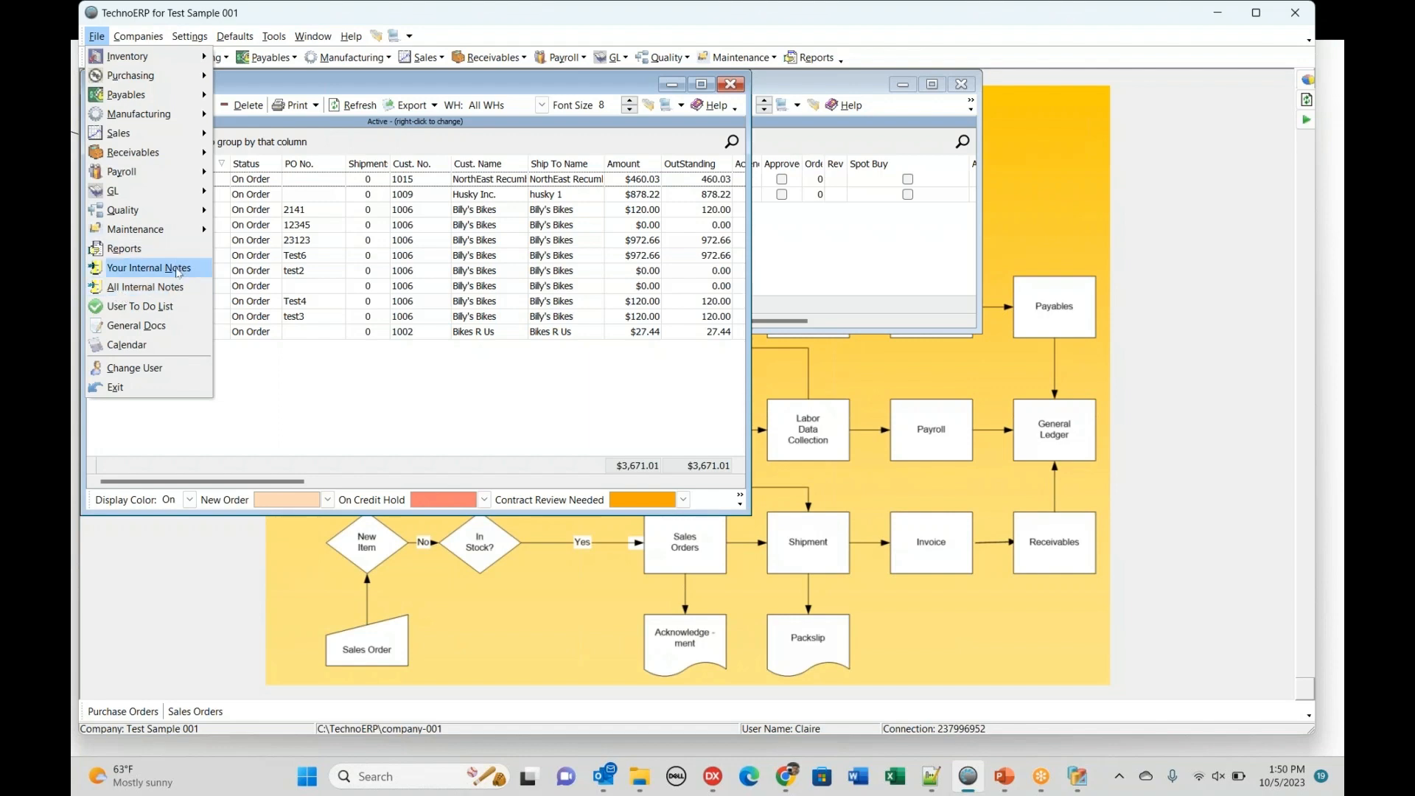
- Open Your Internal Notes in an enlarged window and switch the list's filter to Load All
click(178, 275)
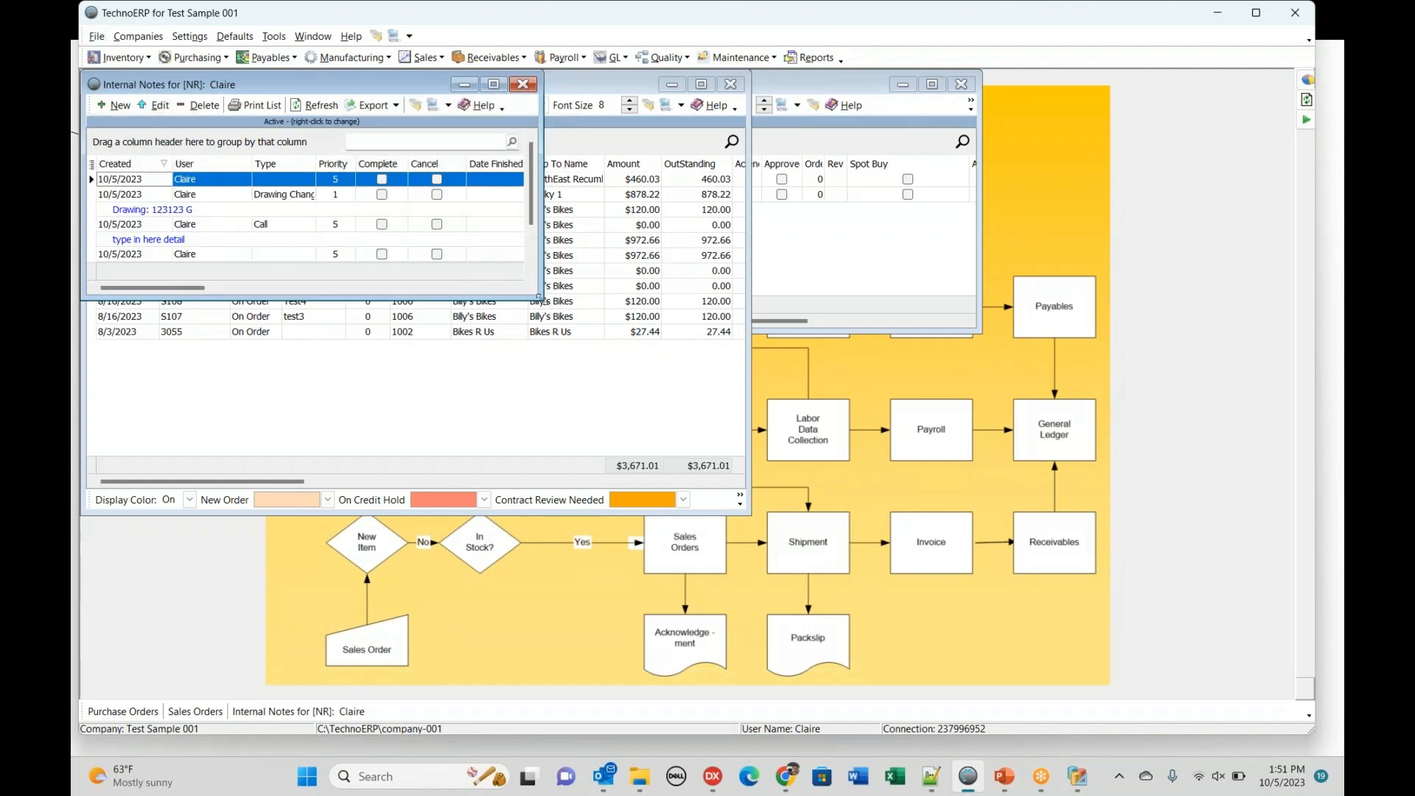
drag(549, 304, 988, 568)
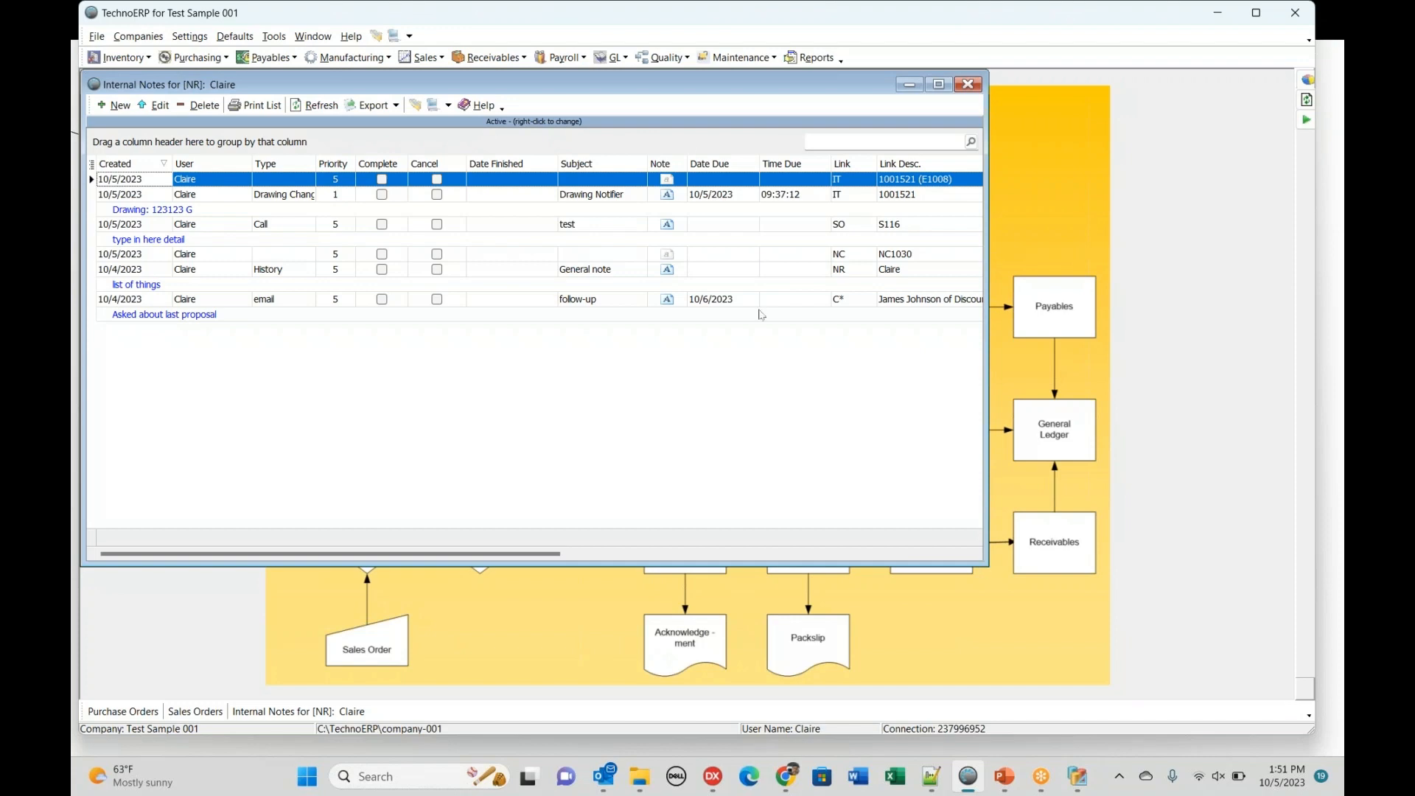
right_click(625, 129)
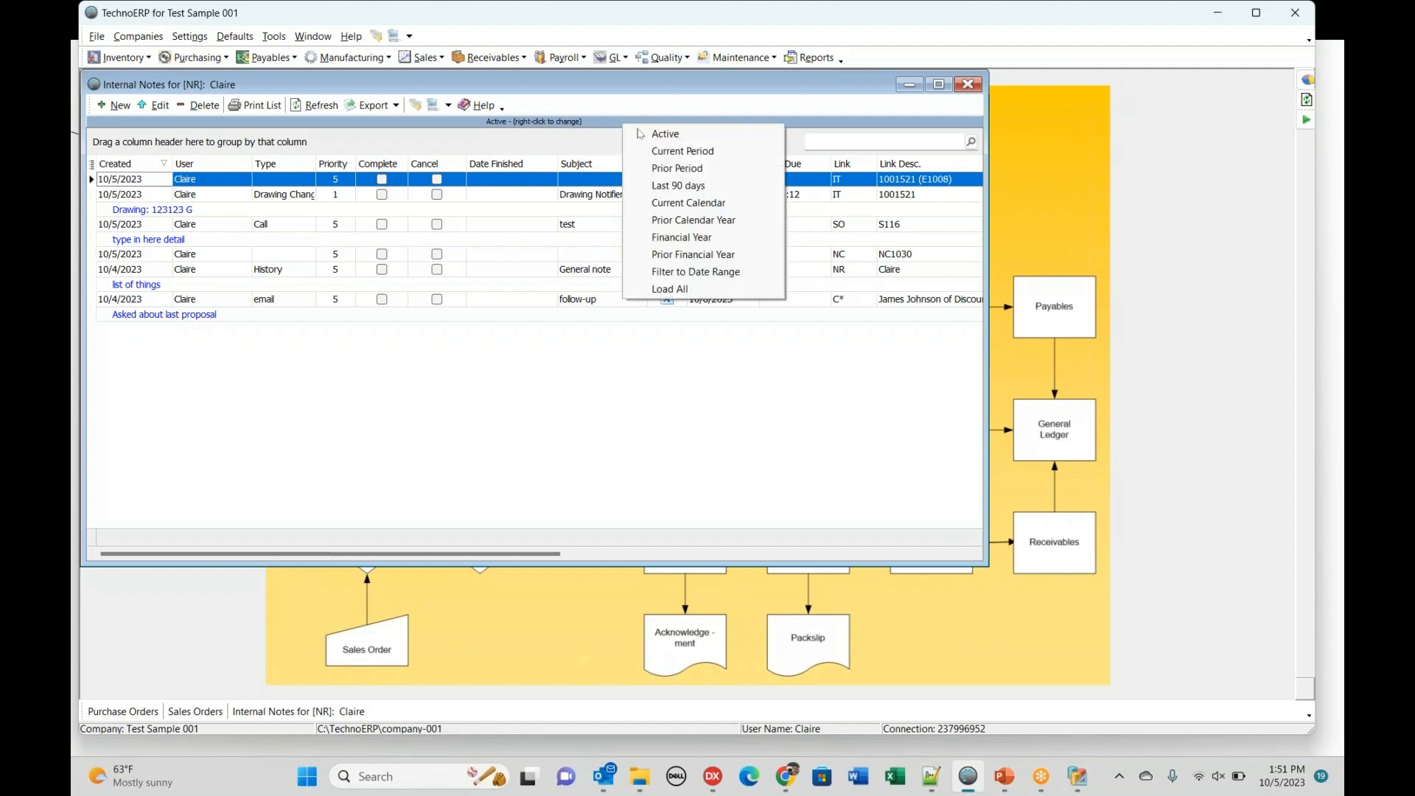
click(659, 290)
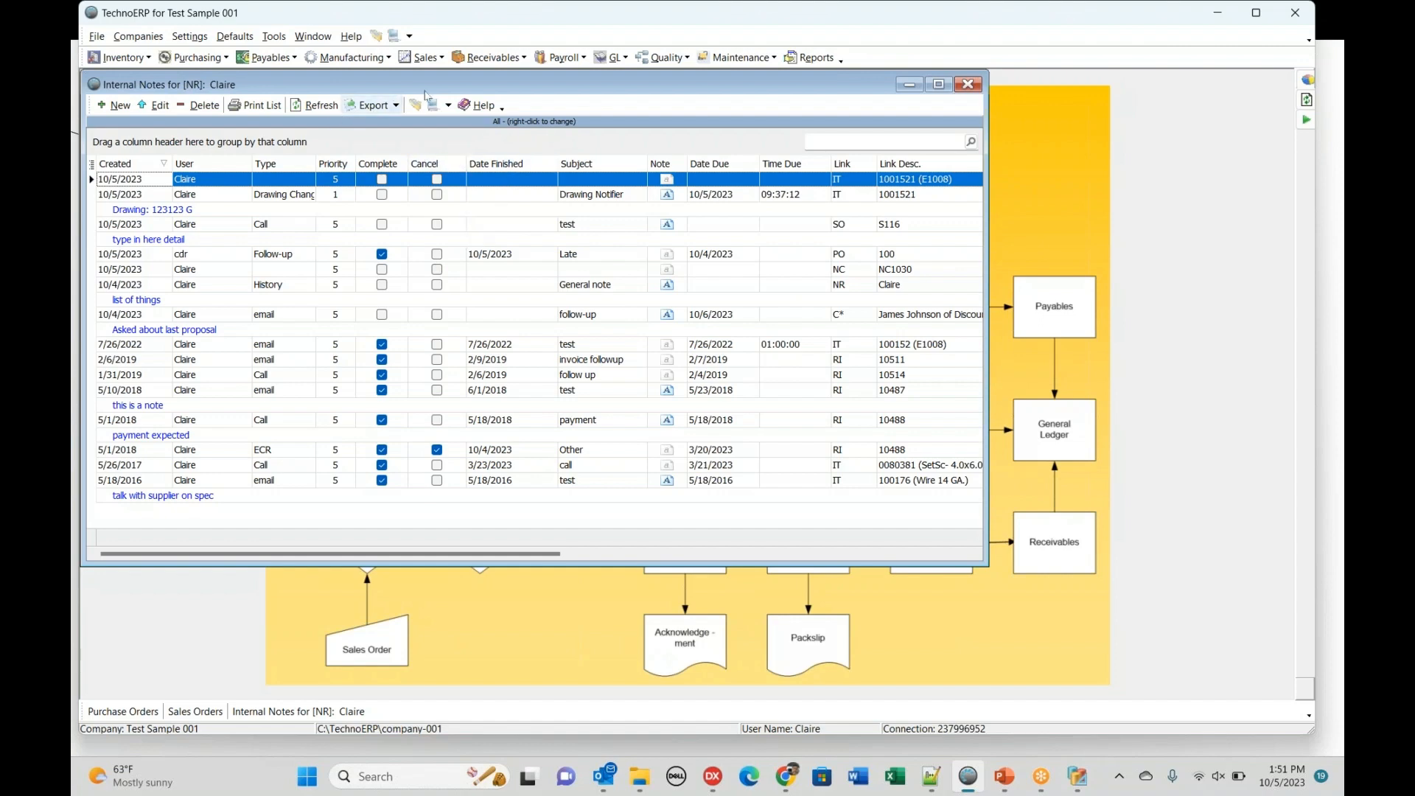
- Preview the internal notes list as a grid print, and close the print preview
click(397, 106)
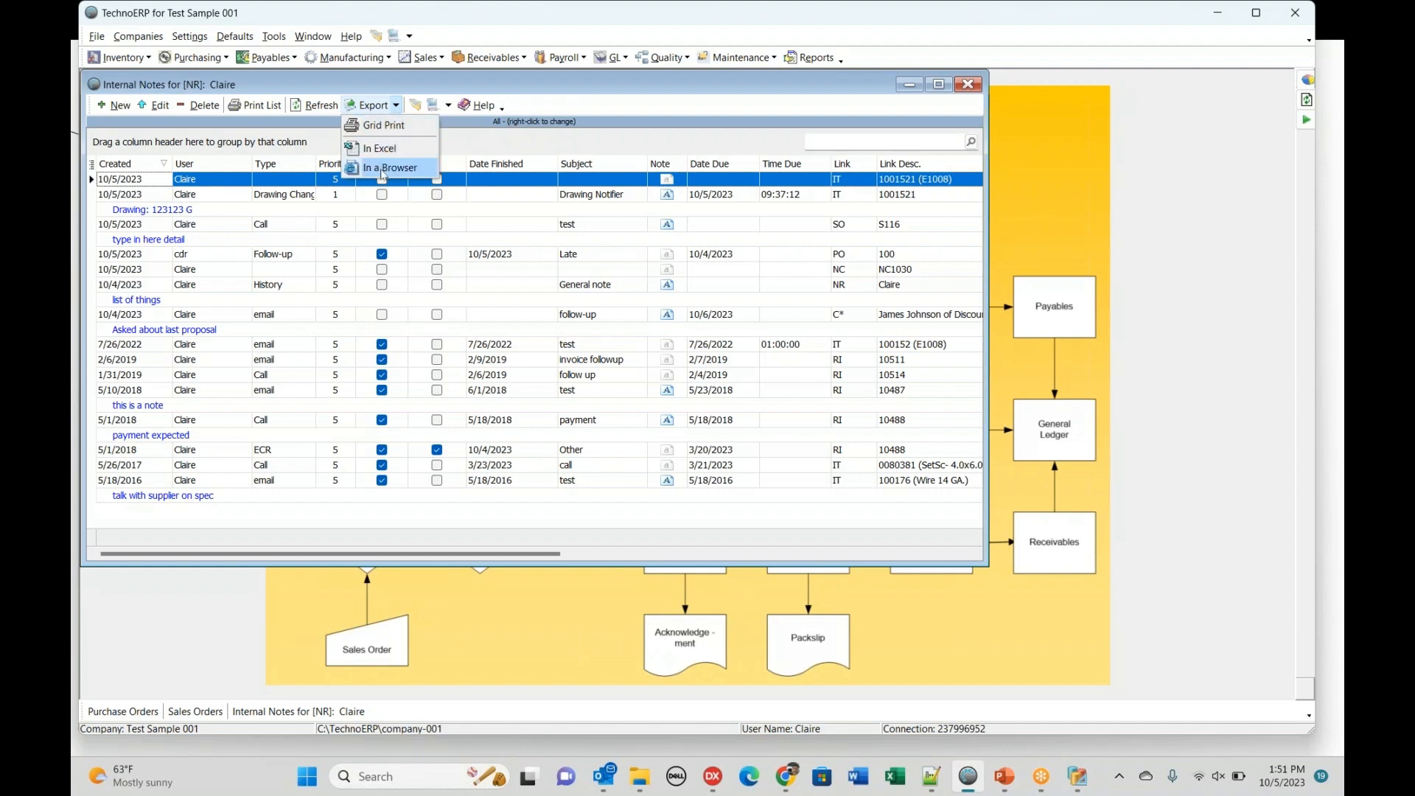
click(394, 127)
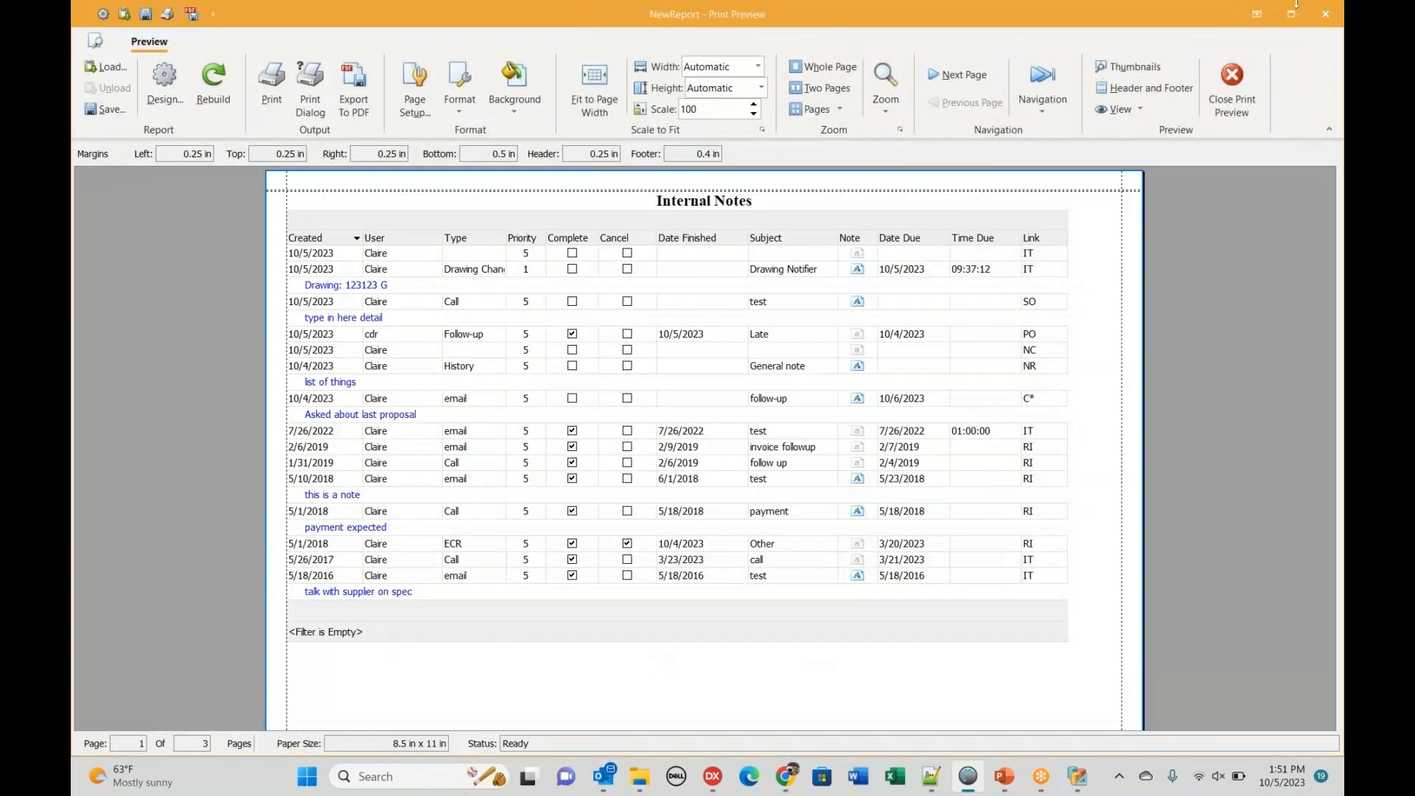
click(1325, 14)
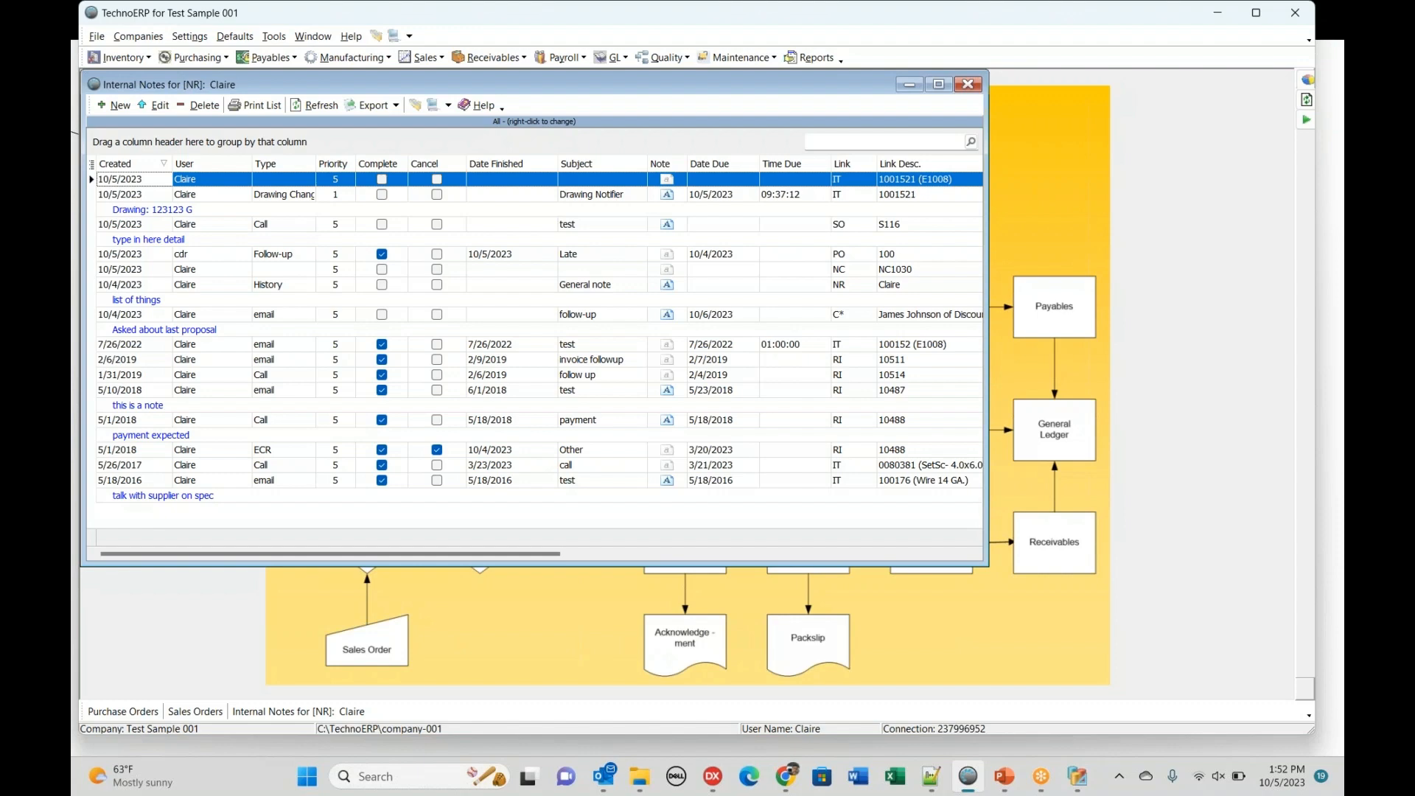
click(190, 38)
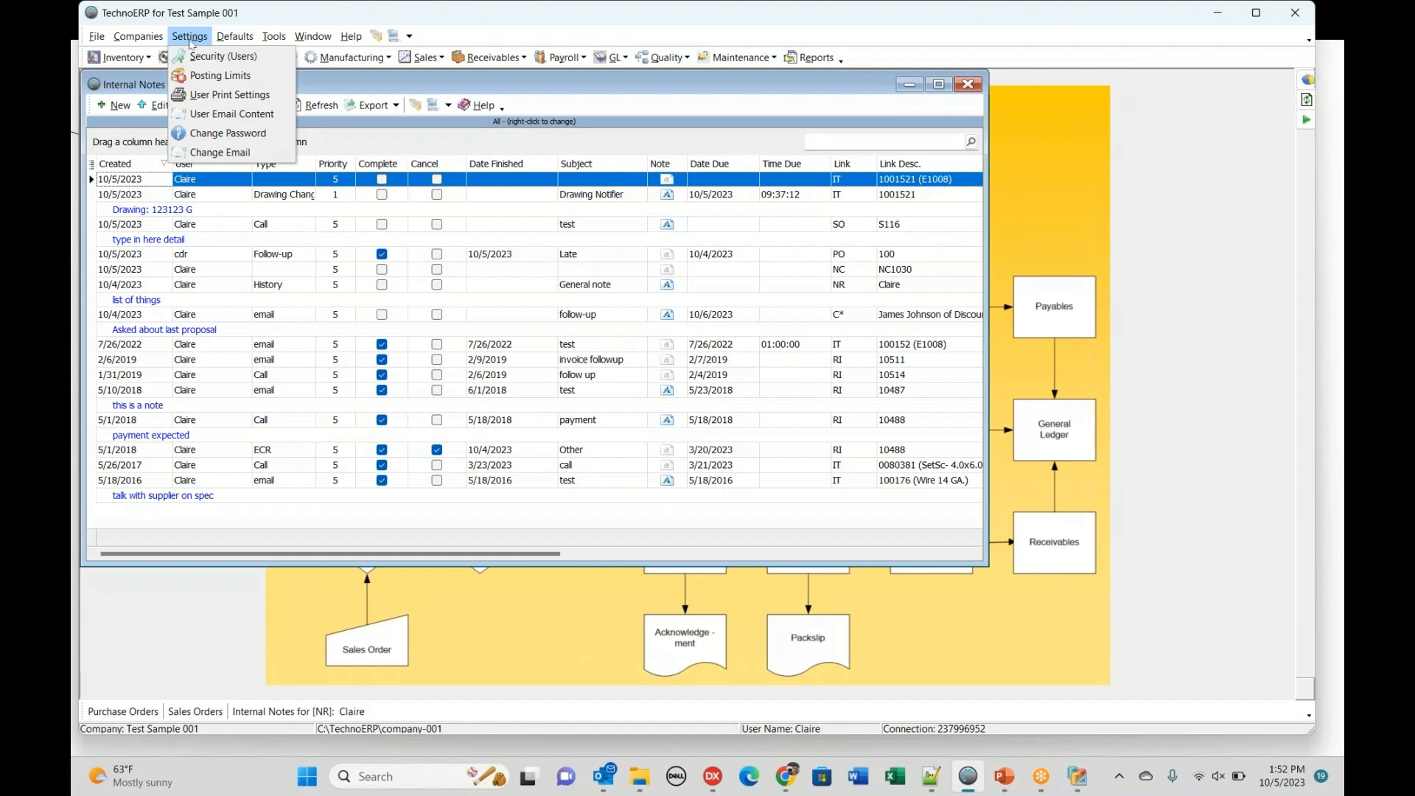
mouse_move(246, 35)
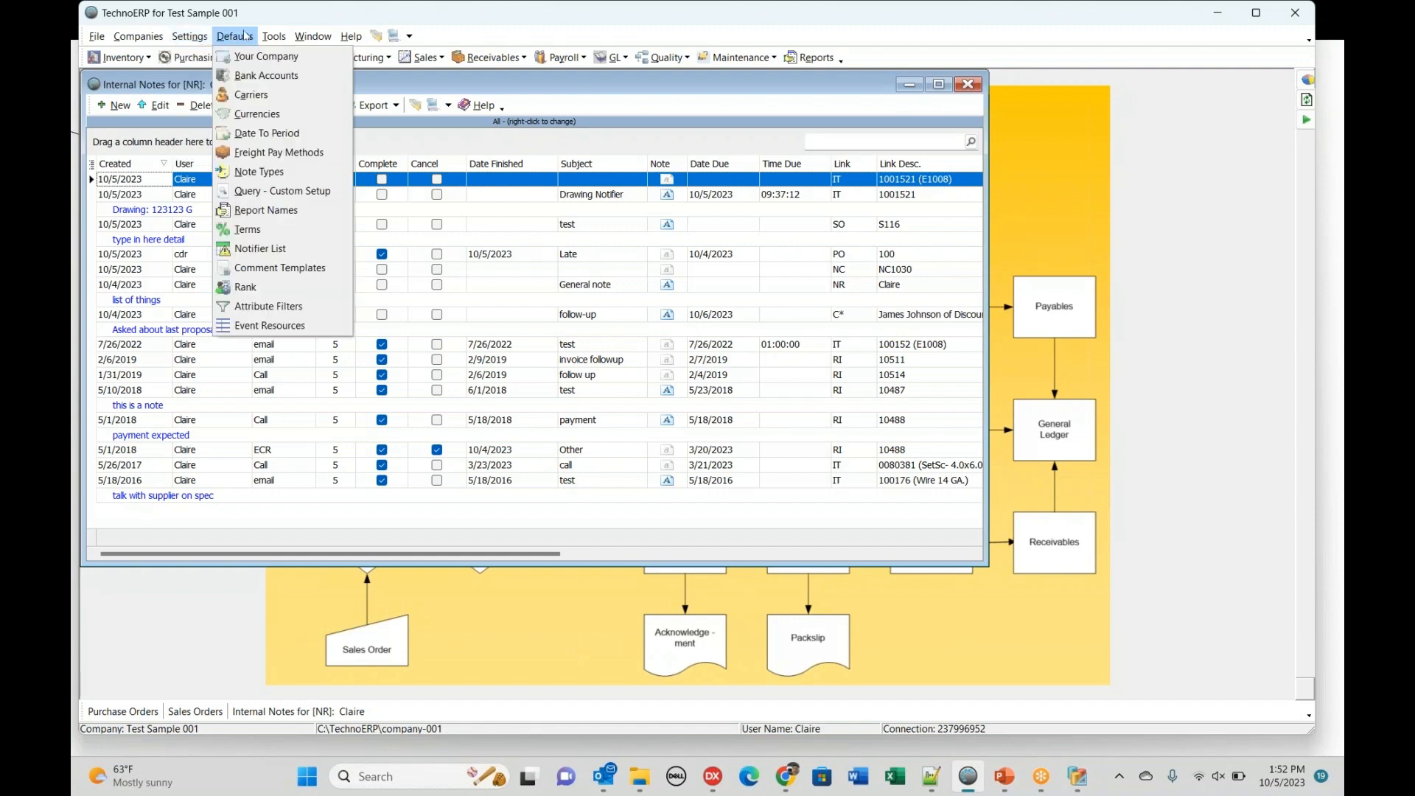
click(352, 15)
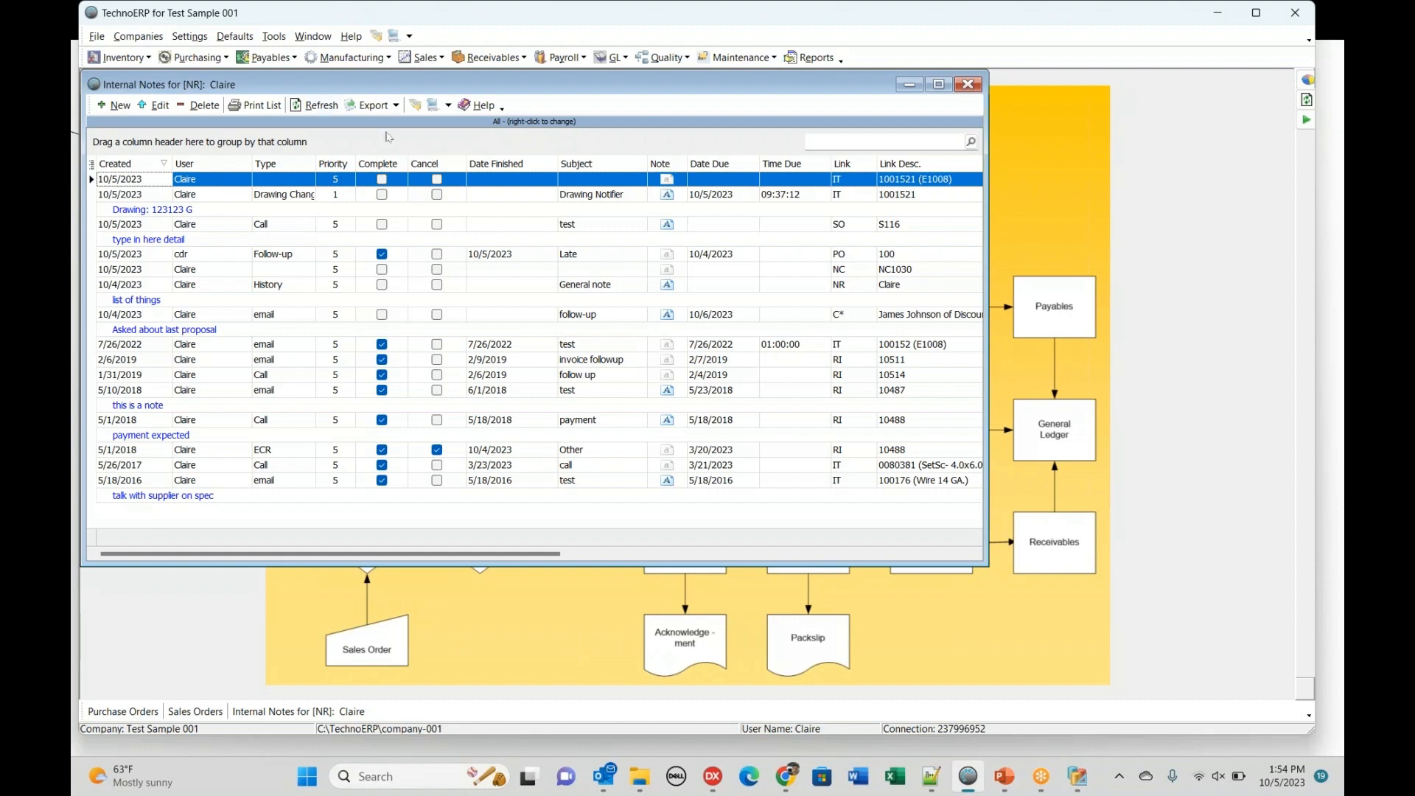
- Turn on Remind Creator for the Drawing Notifier note in the internal notes list
click(659, 554)
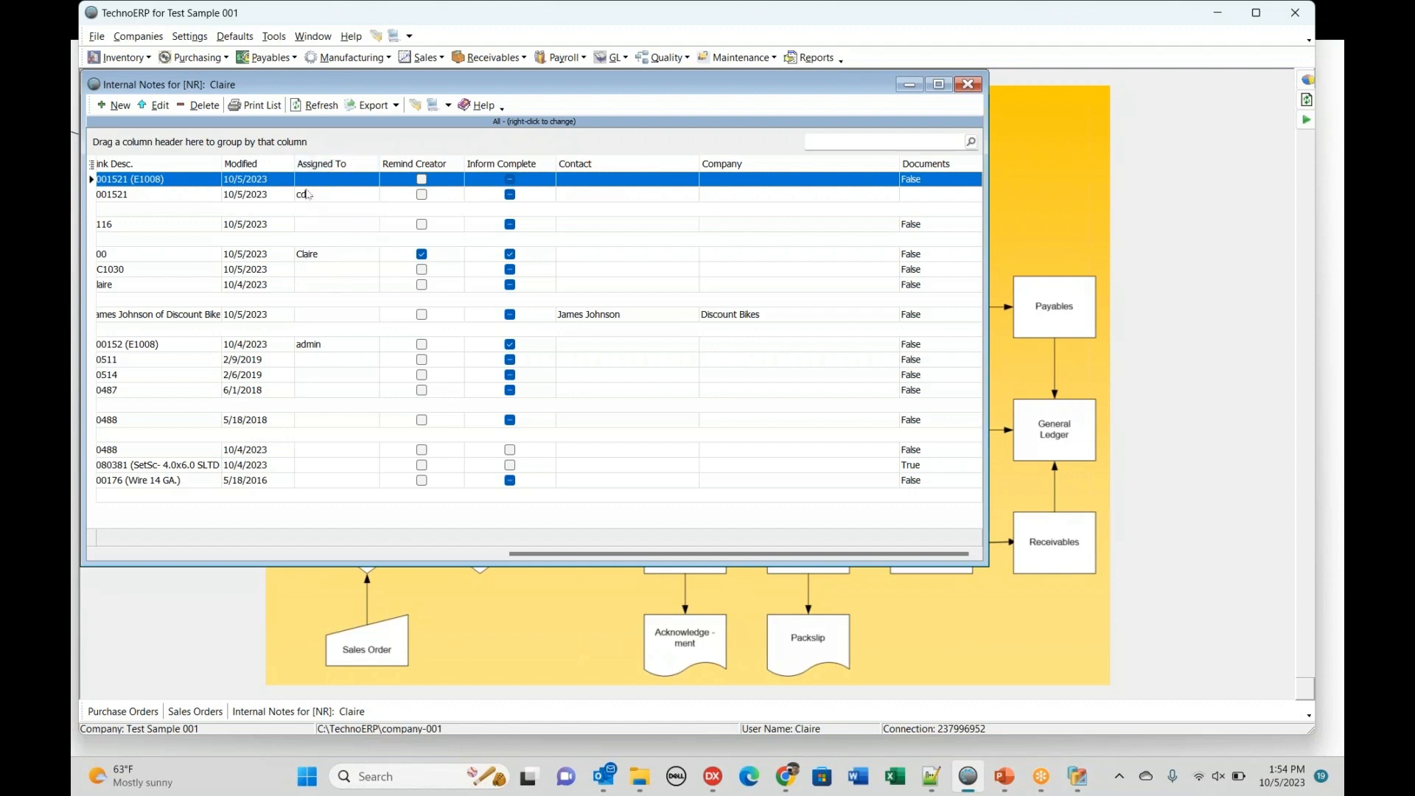
click(423, 197)
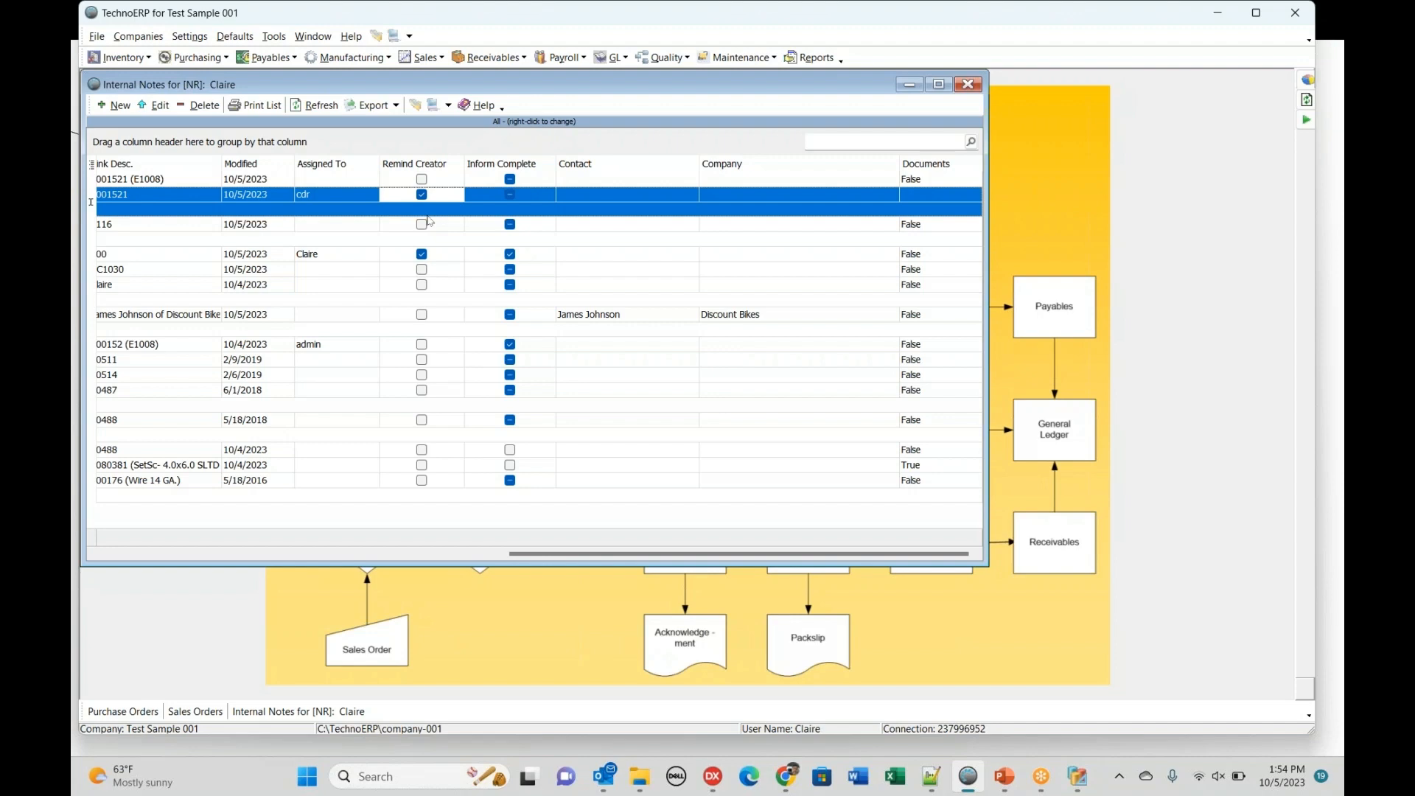
click(261, 554)
- Filter the internal notes list to Active, and select the Drawing Notifier note without changing the filter again
right_click(619, 123)
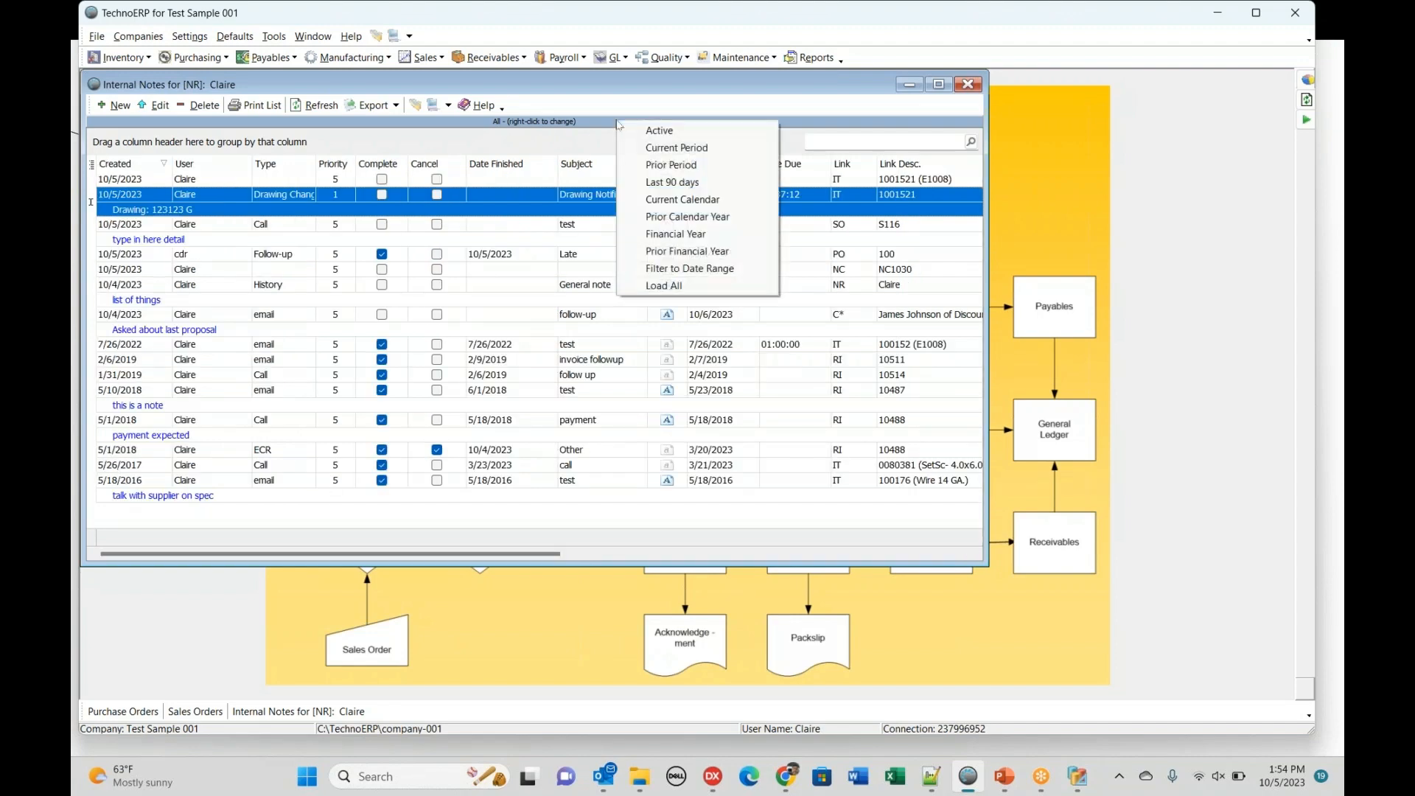
click(669, 131)
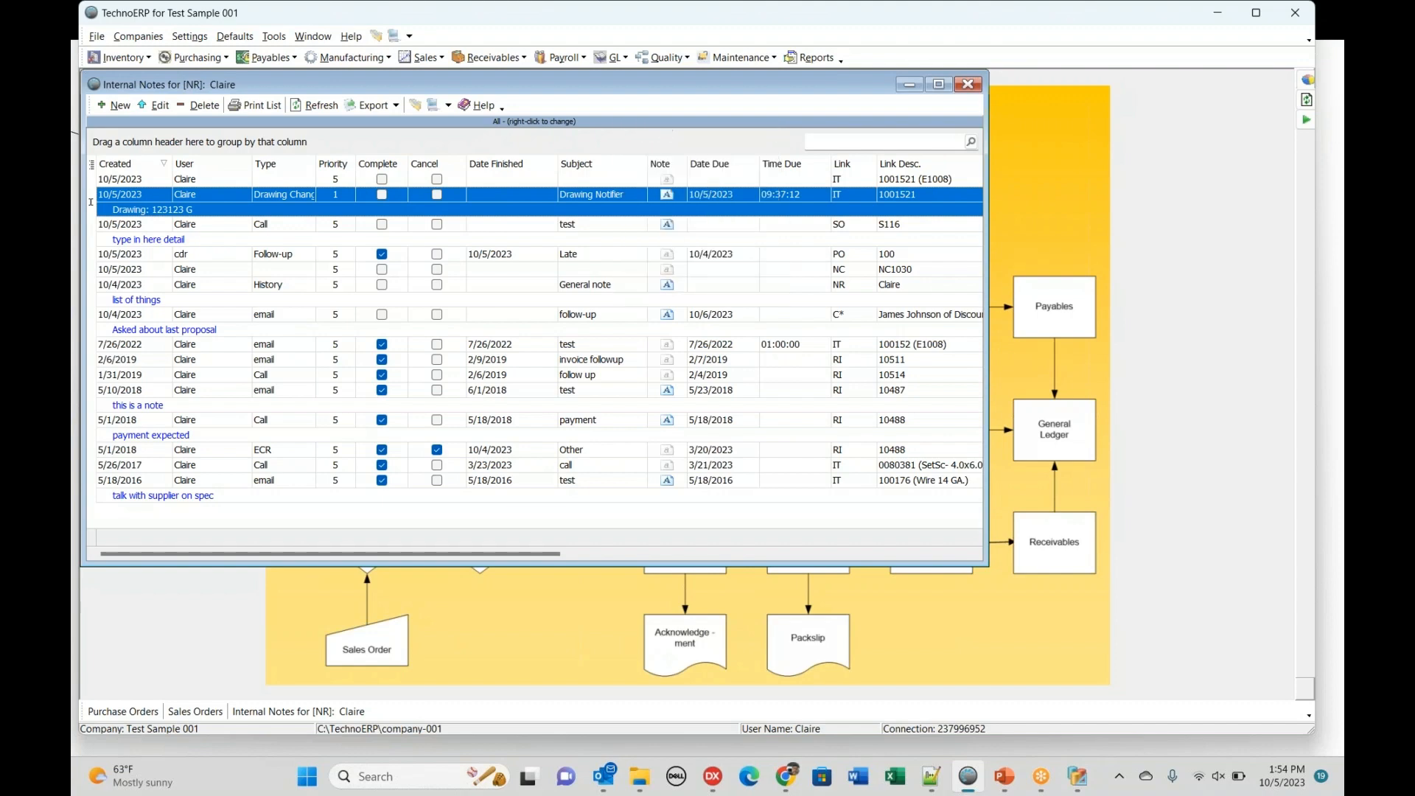
right_click(498, 130)
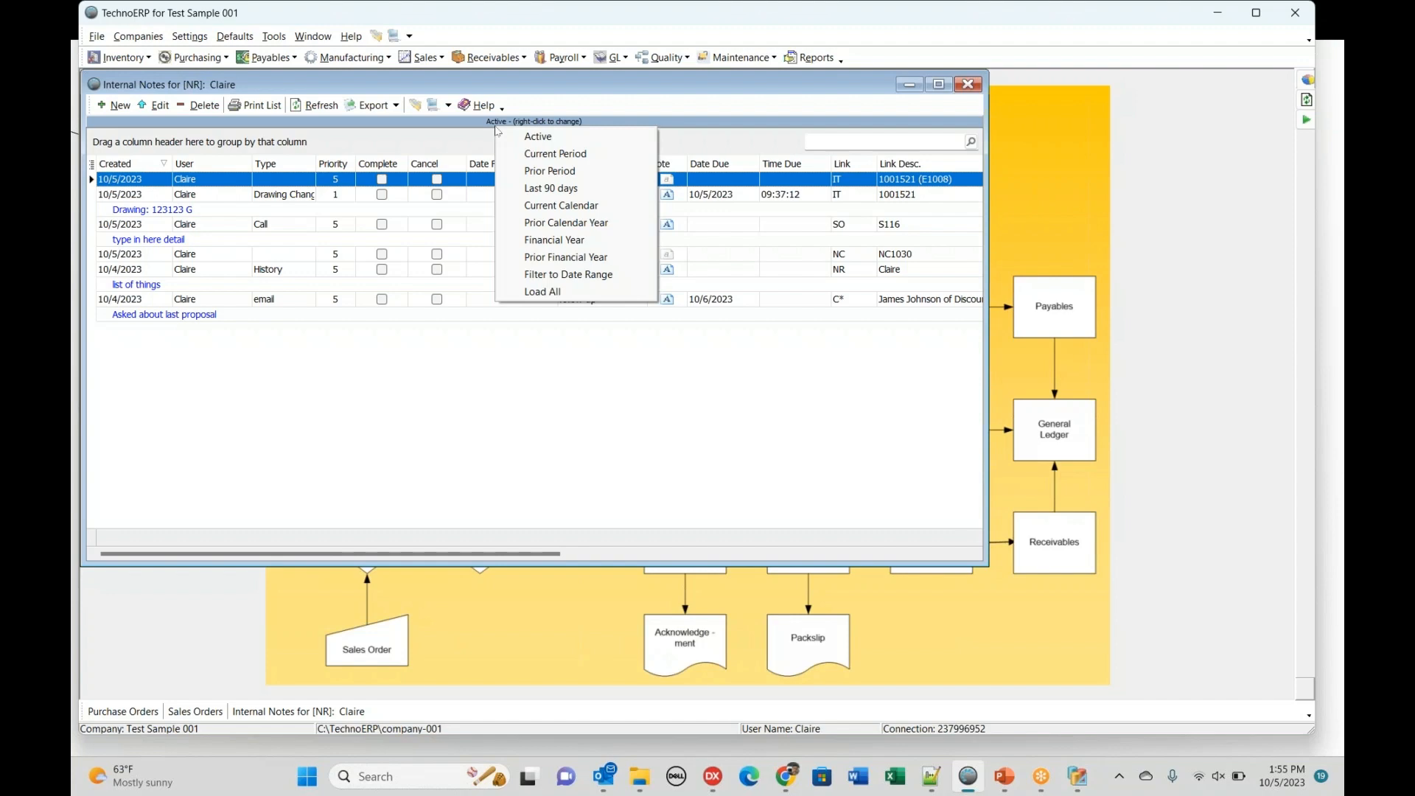
click(452, 211)
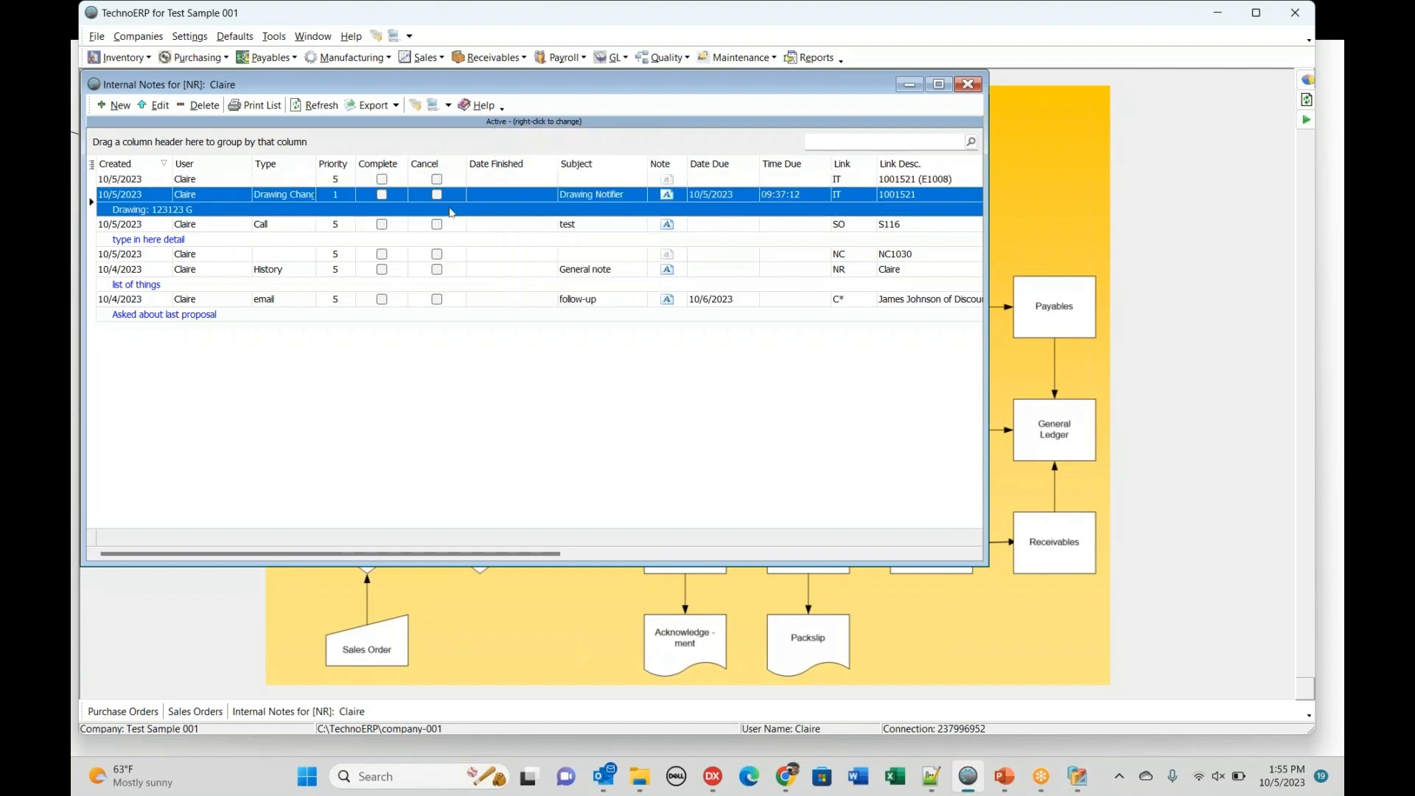